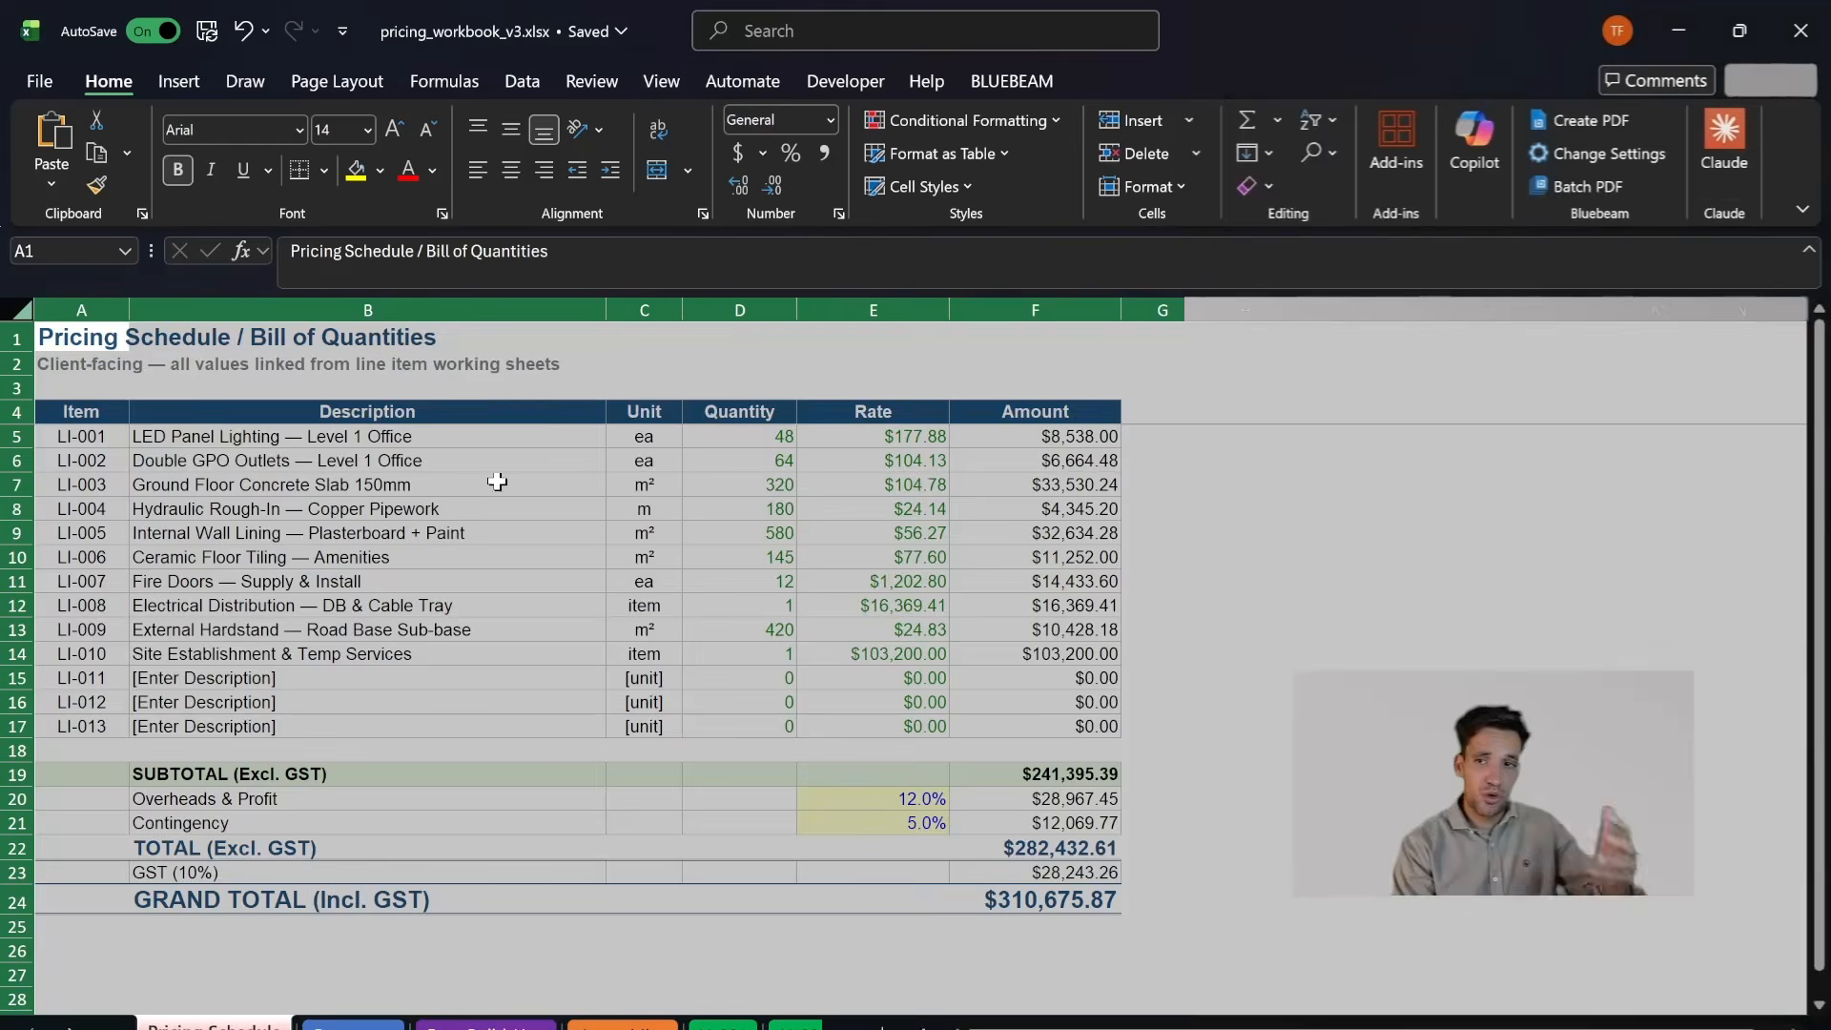
- Examine the descriptions, units and quantities of line items LI-001 to LI-010 in the Pricing Schedule
left_click(419, 579)
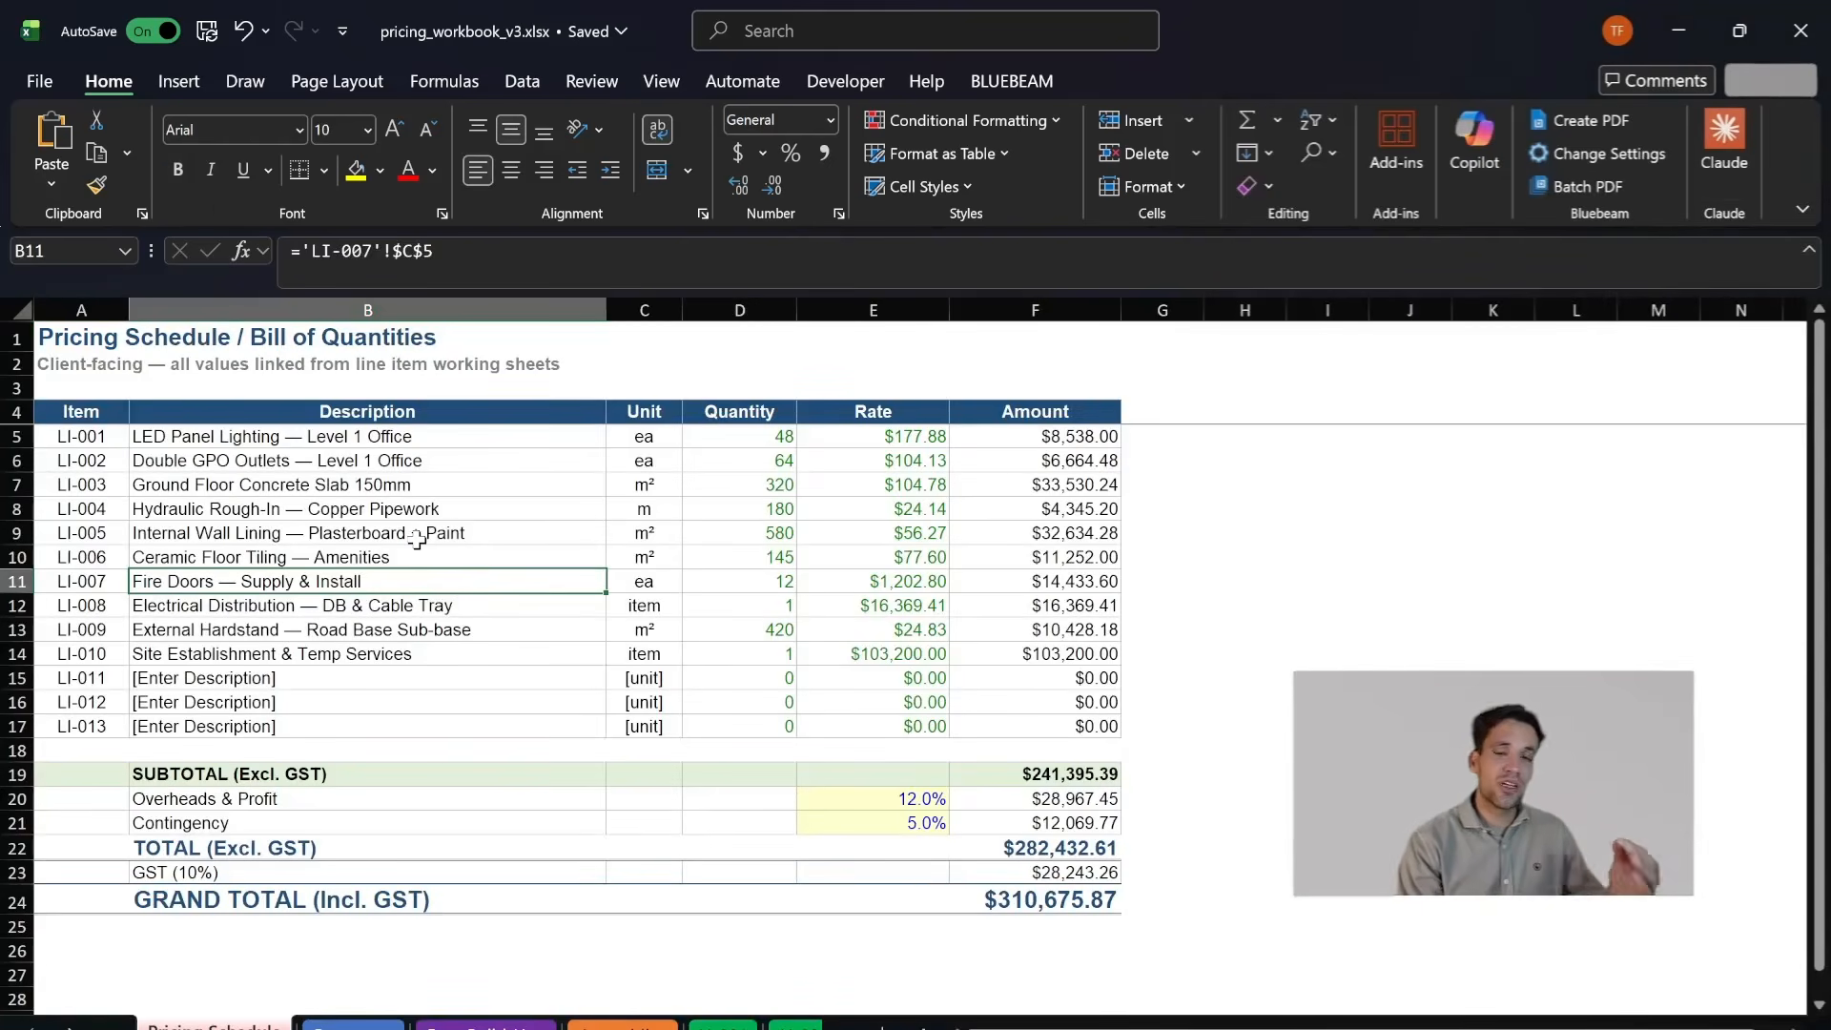
left_click_drag(547, 520, 787, 584)
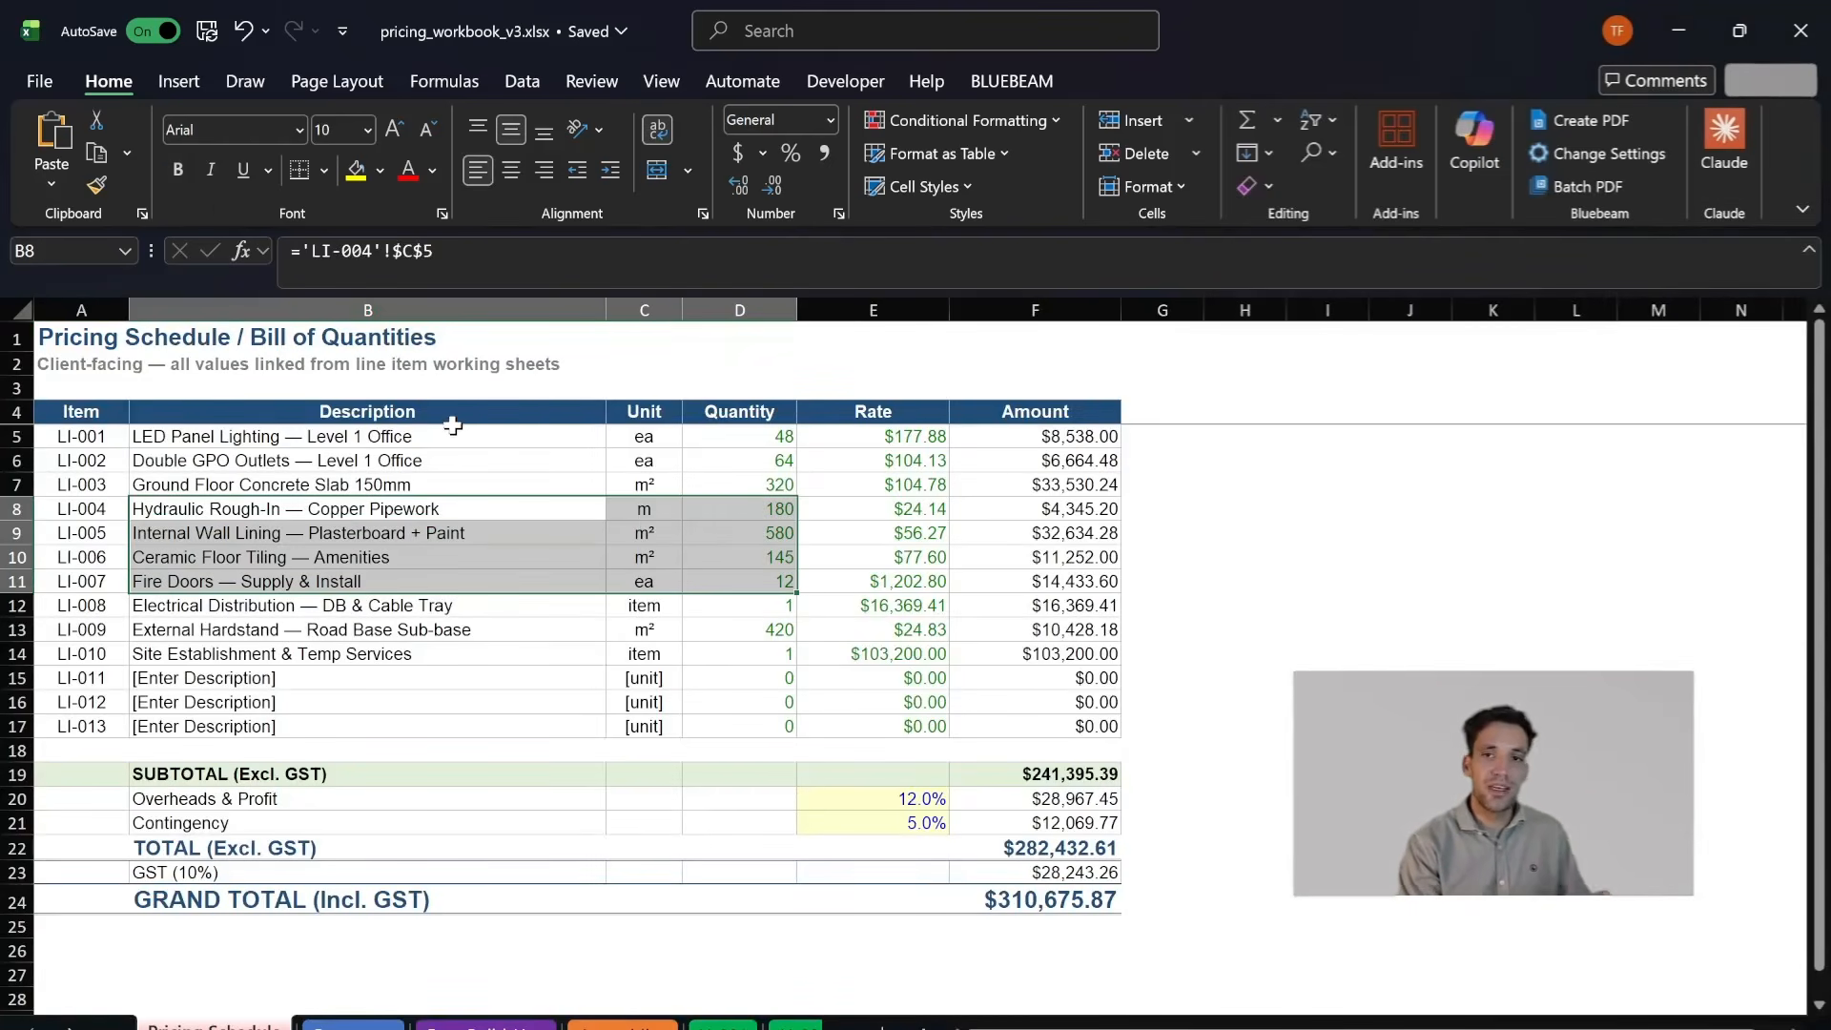
left_click_drag(478, 440, 553, 484)
left_click(408, 485)
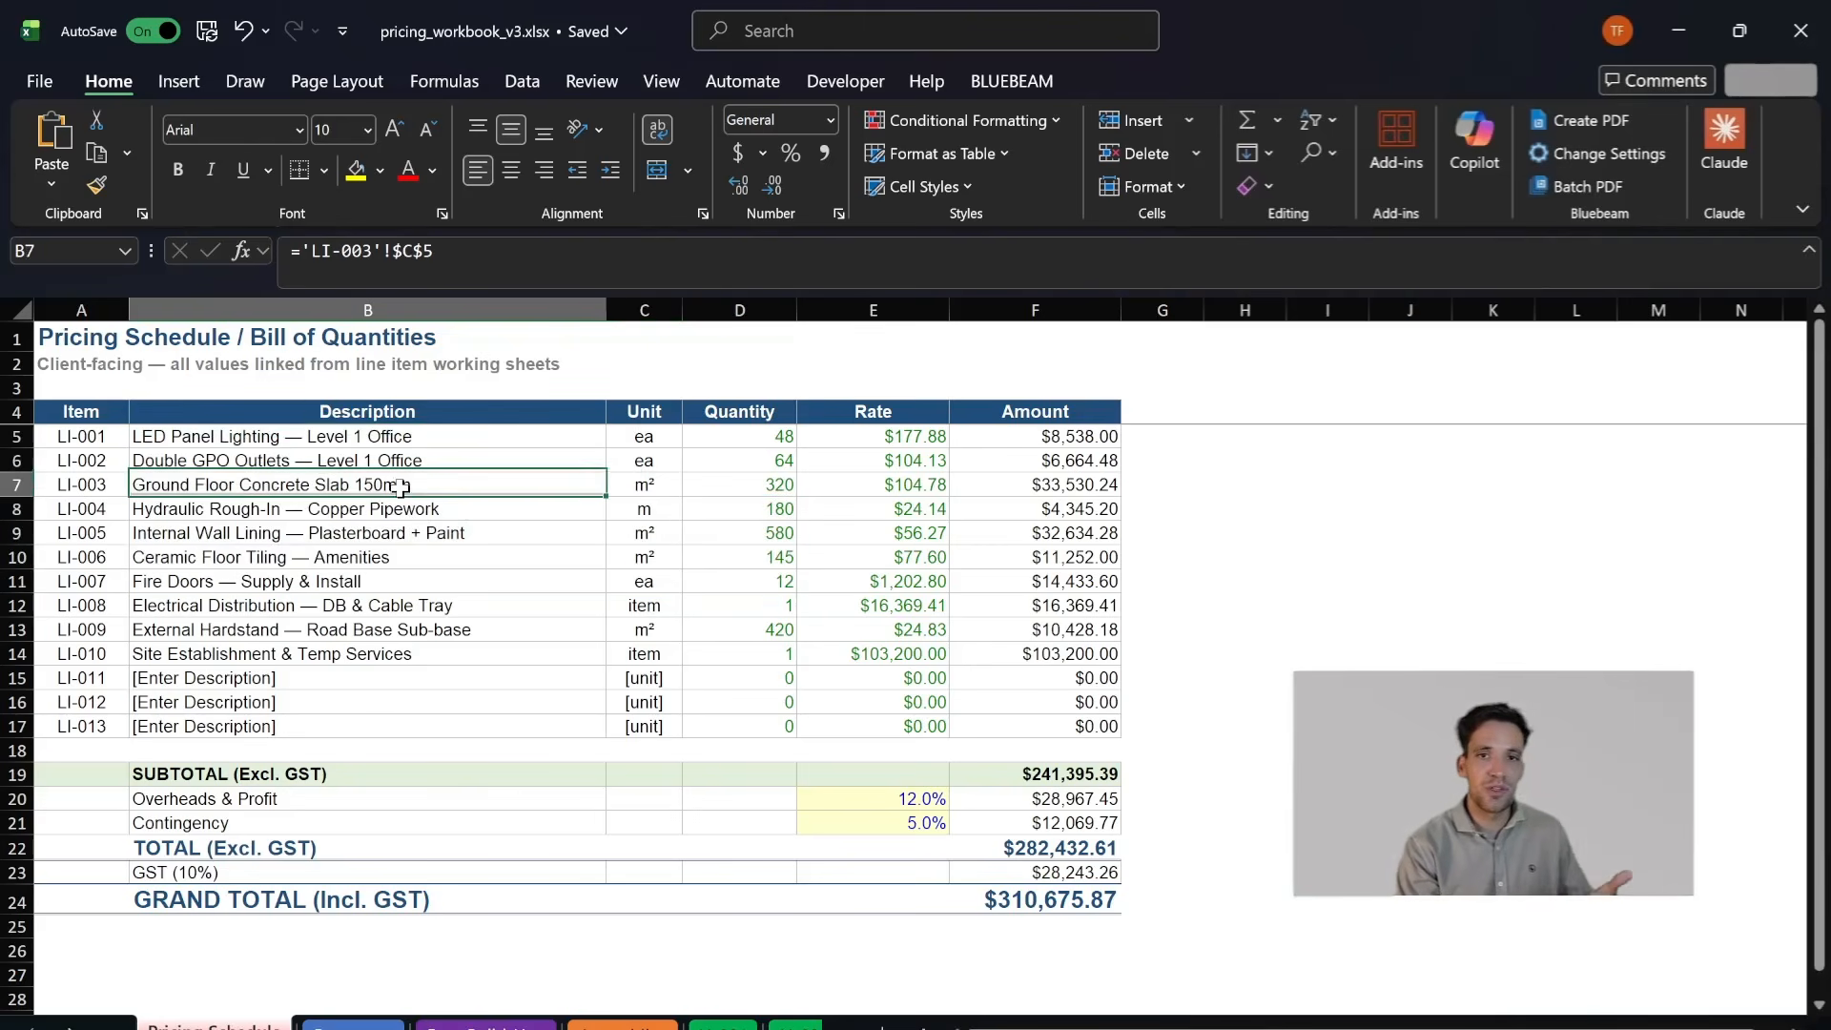
left_click_drag(308, 434, 238, 627)
left_click_drag(644, 444, 668, 480)
left_click(716, 441)
left_click(520, 483)
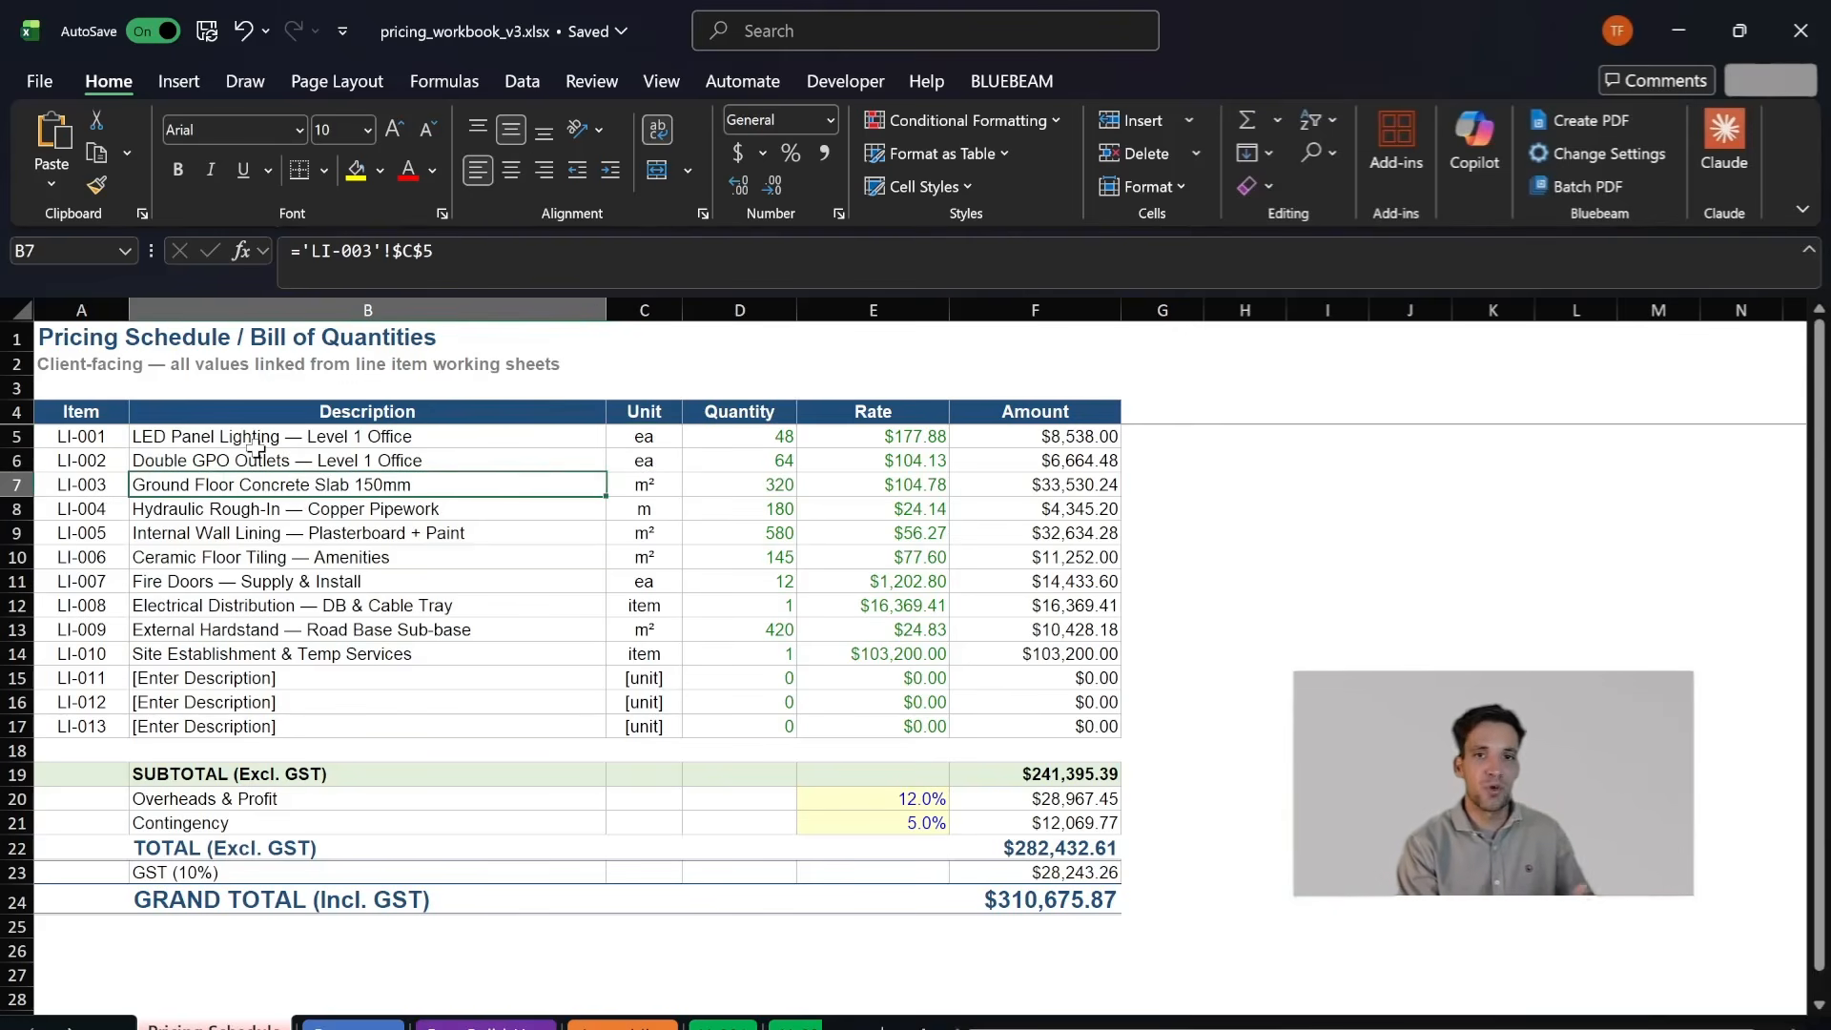
left_click_drag(232, 468, 491, 487)
left_click_drag(776, 457, 536, 467)
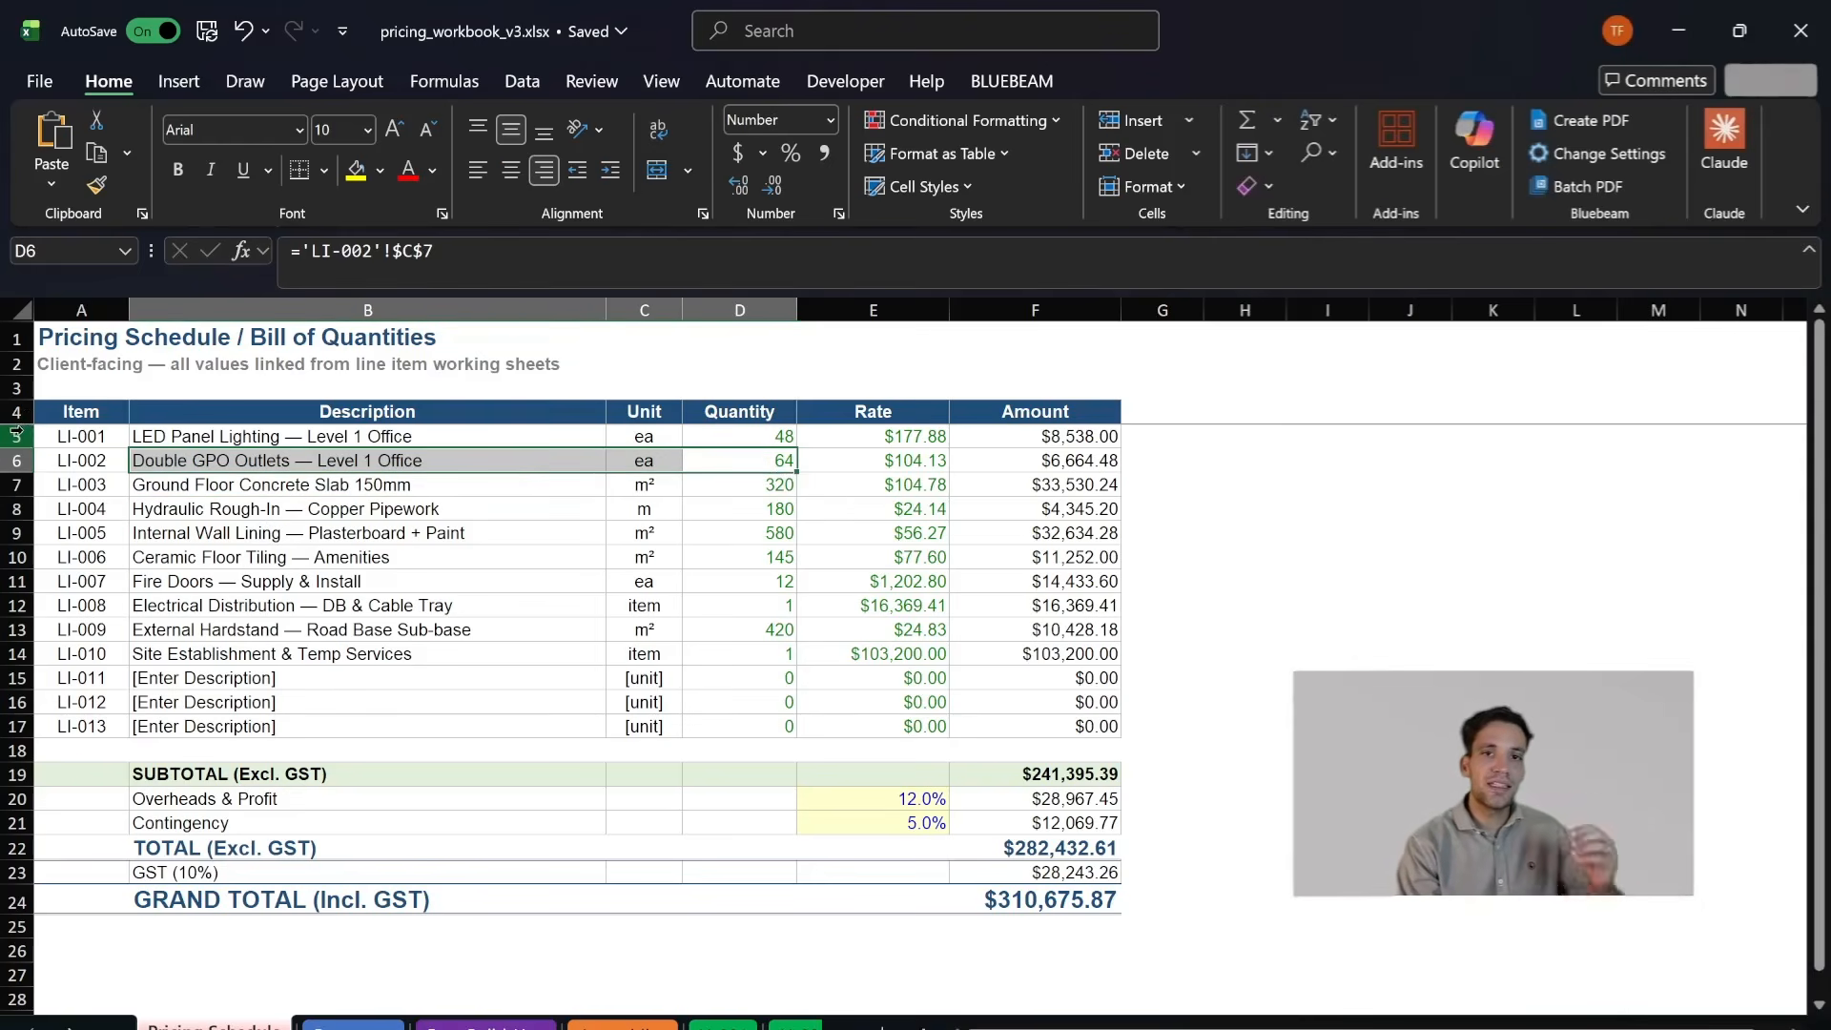
left_click_drag(17, 436, 29, 656)
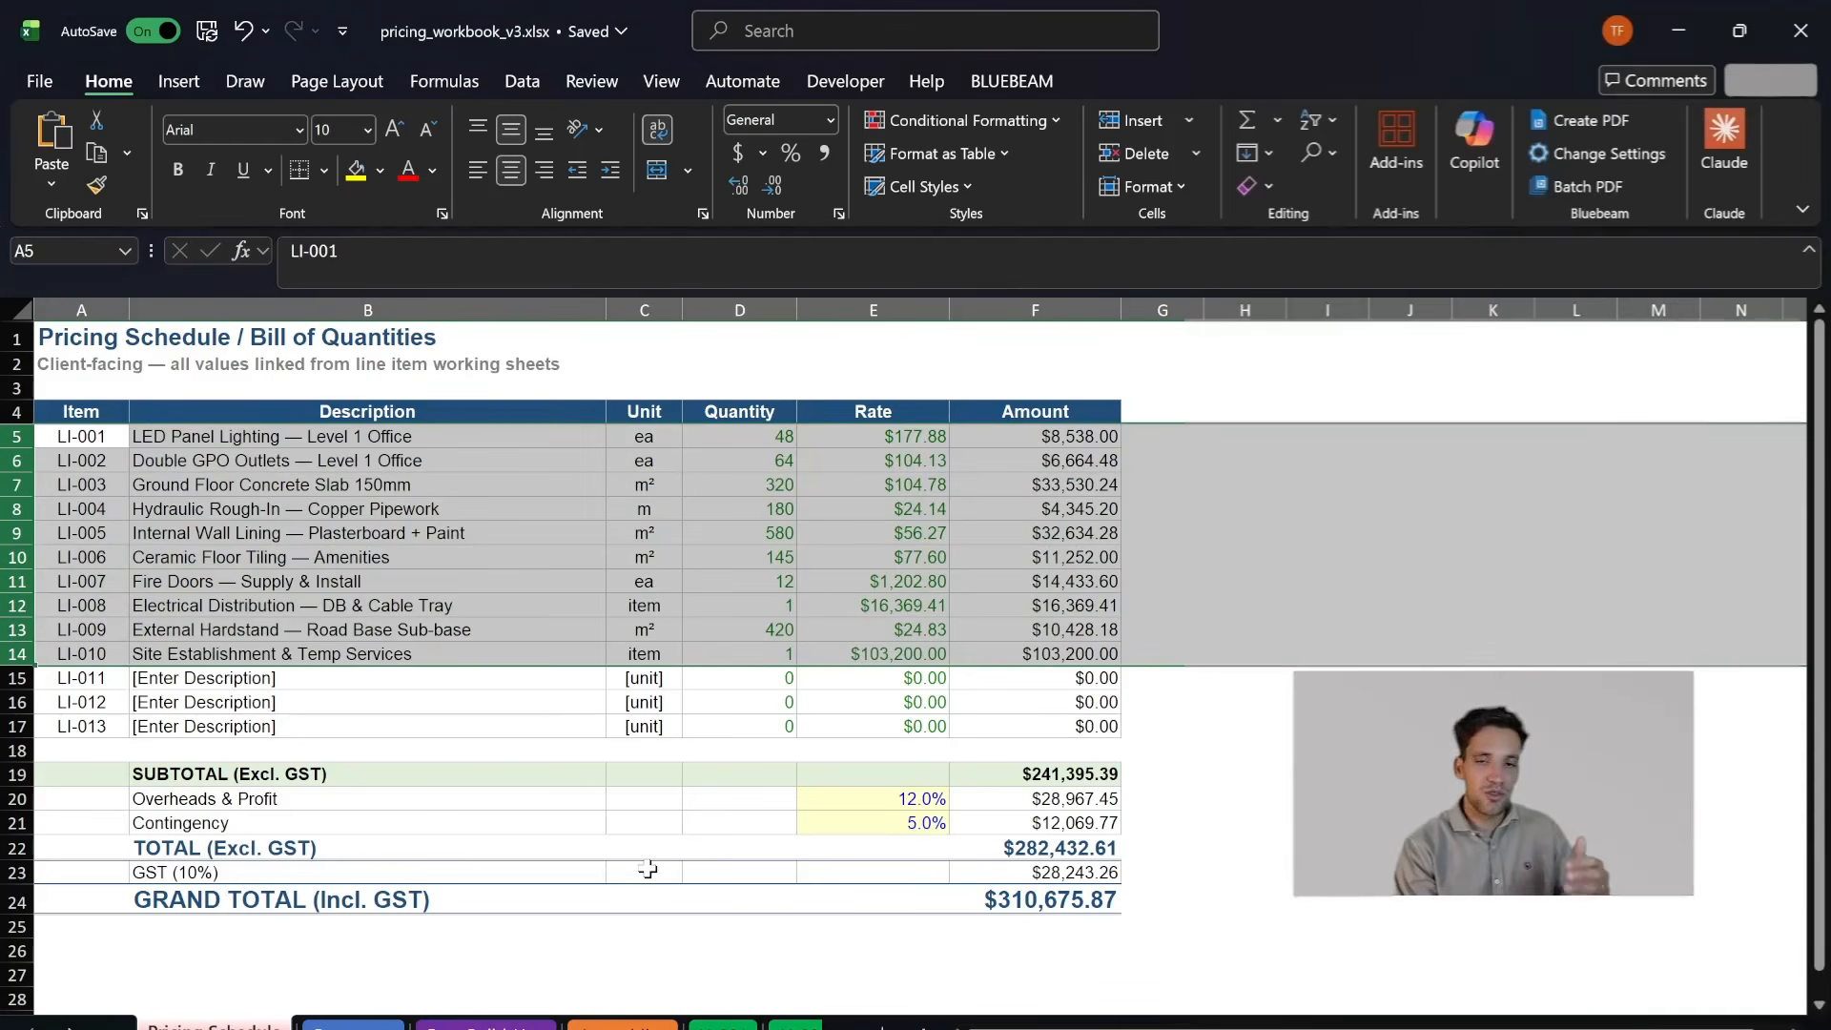
- Open the LI-001 working sheet and inspect the description, unit and rate lookups of its LED panel assembly
left_click(69, 1028)
left_click(70, 1028)
left_click(70, 1028)
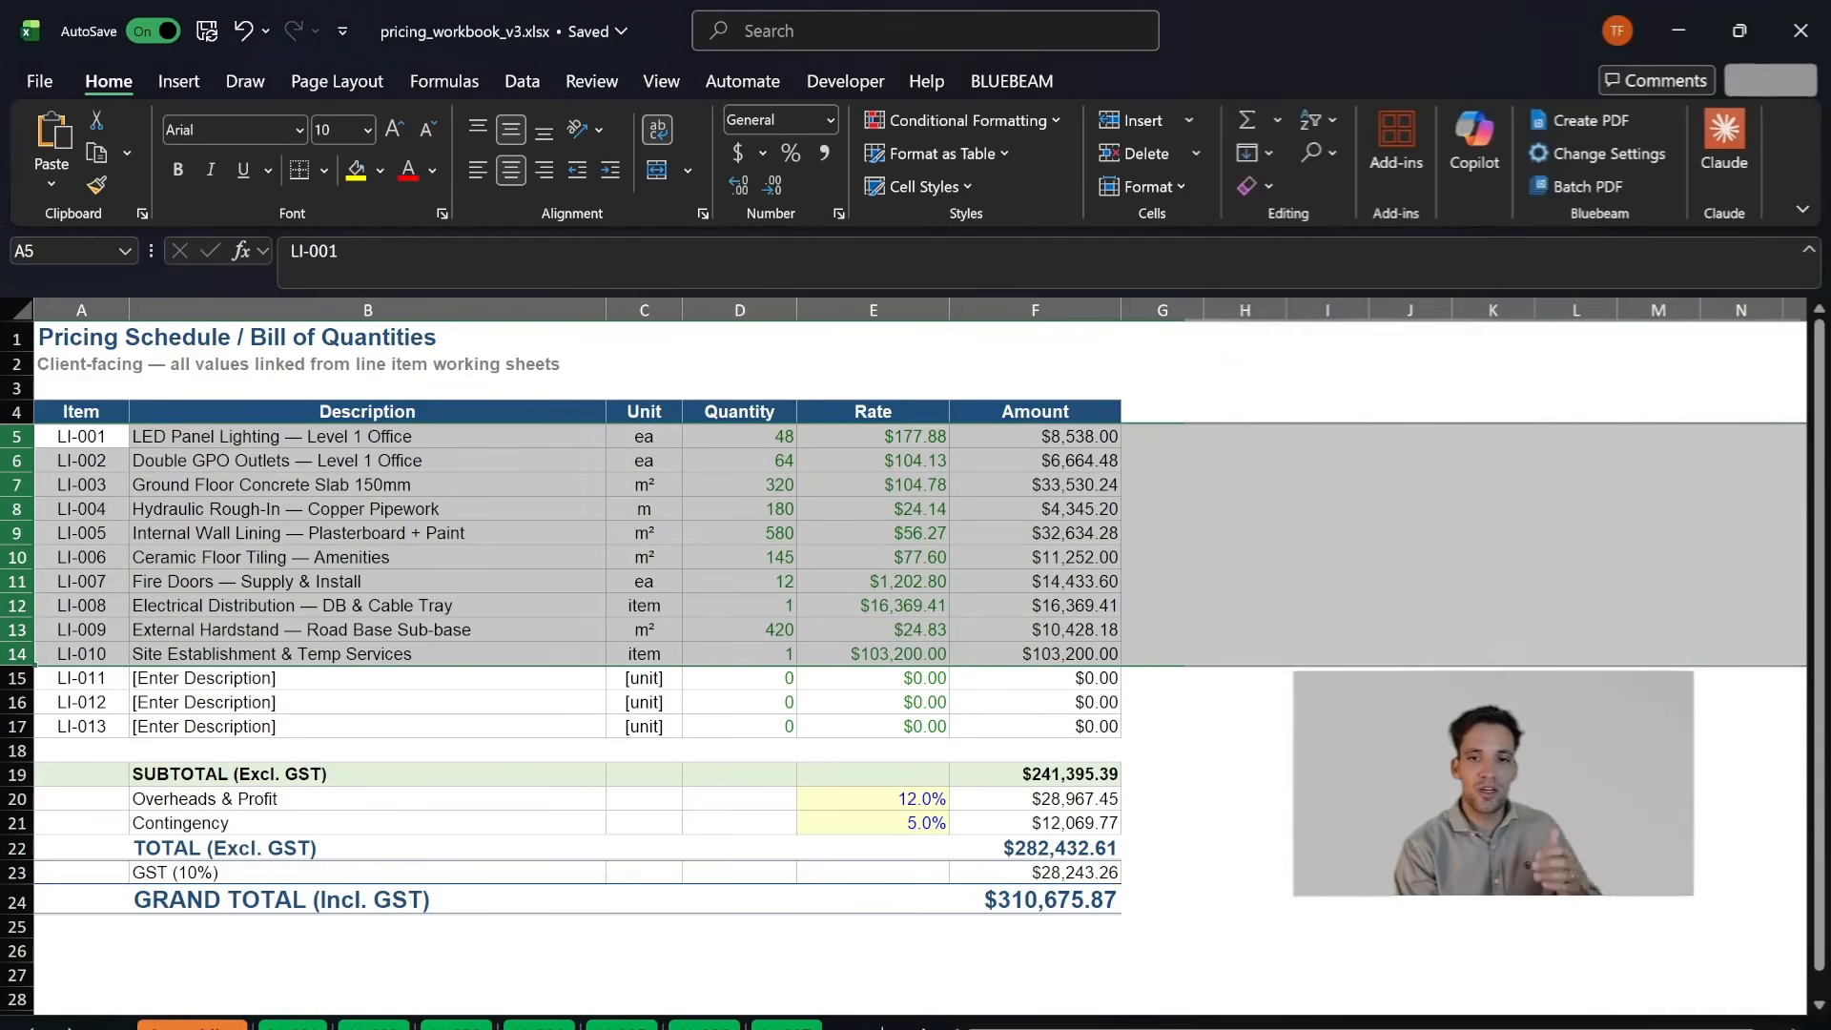
left_click(292, 1025)
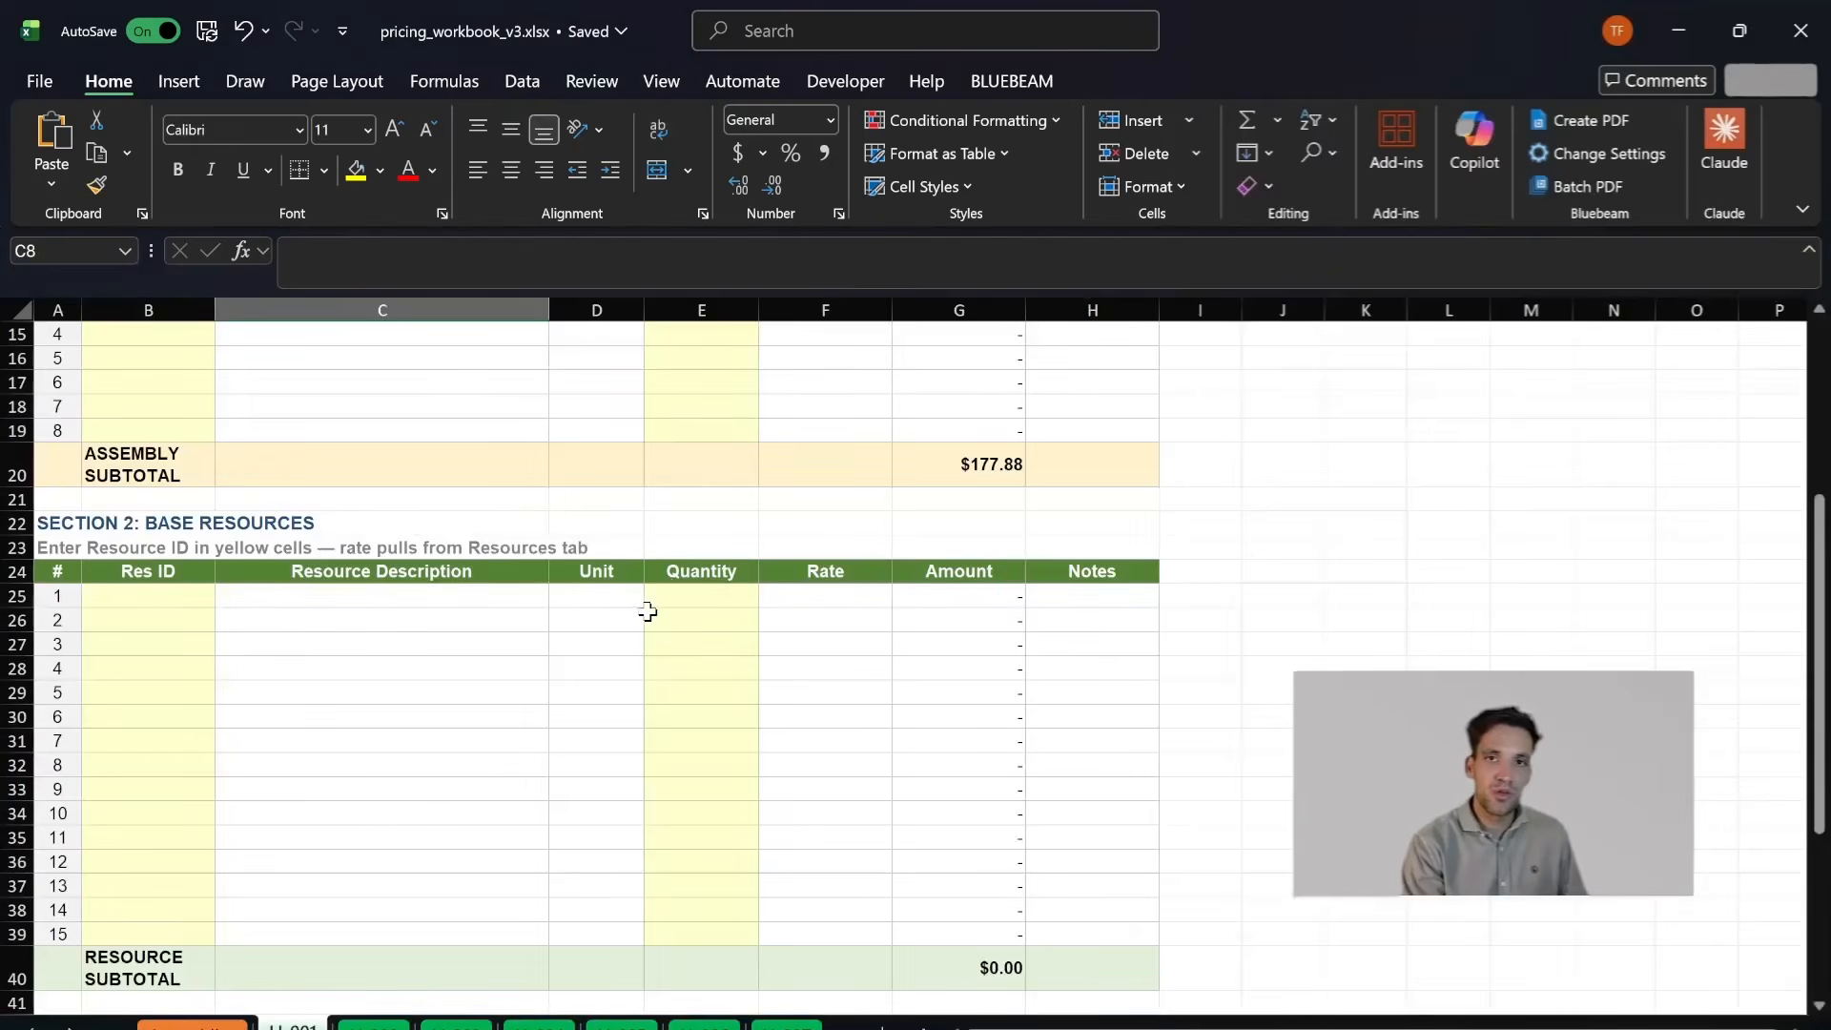
scroll(270, 981, "up", 5)
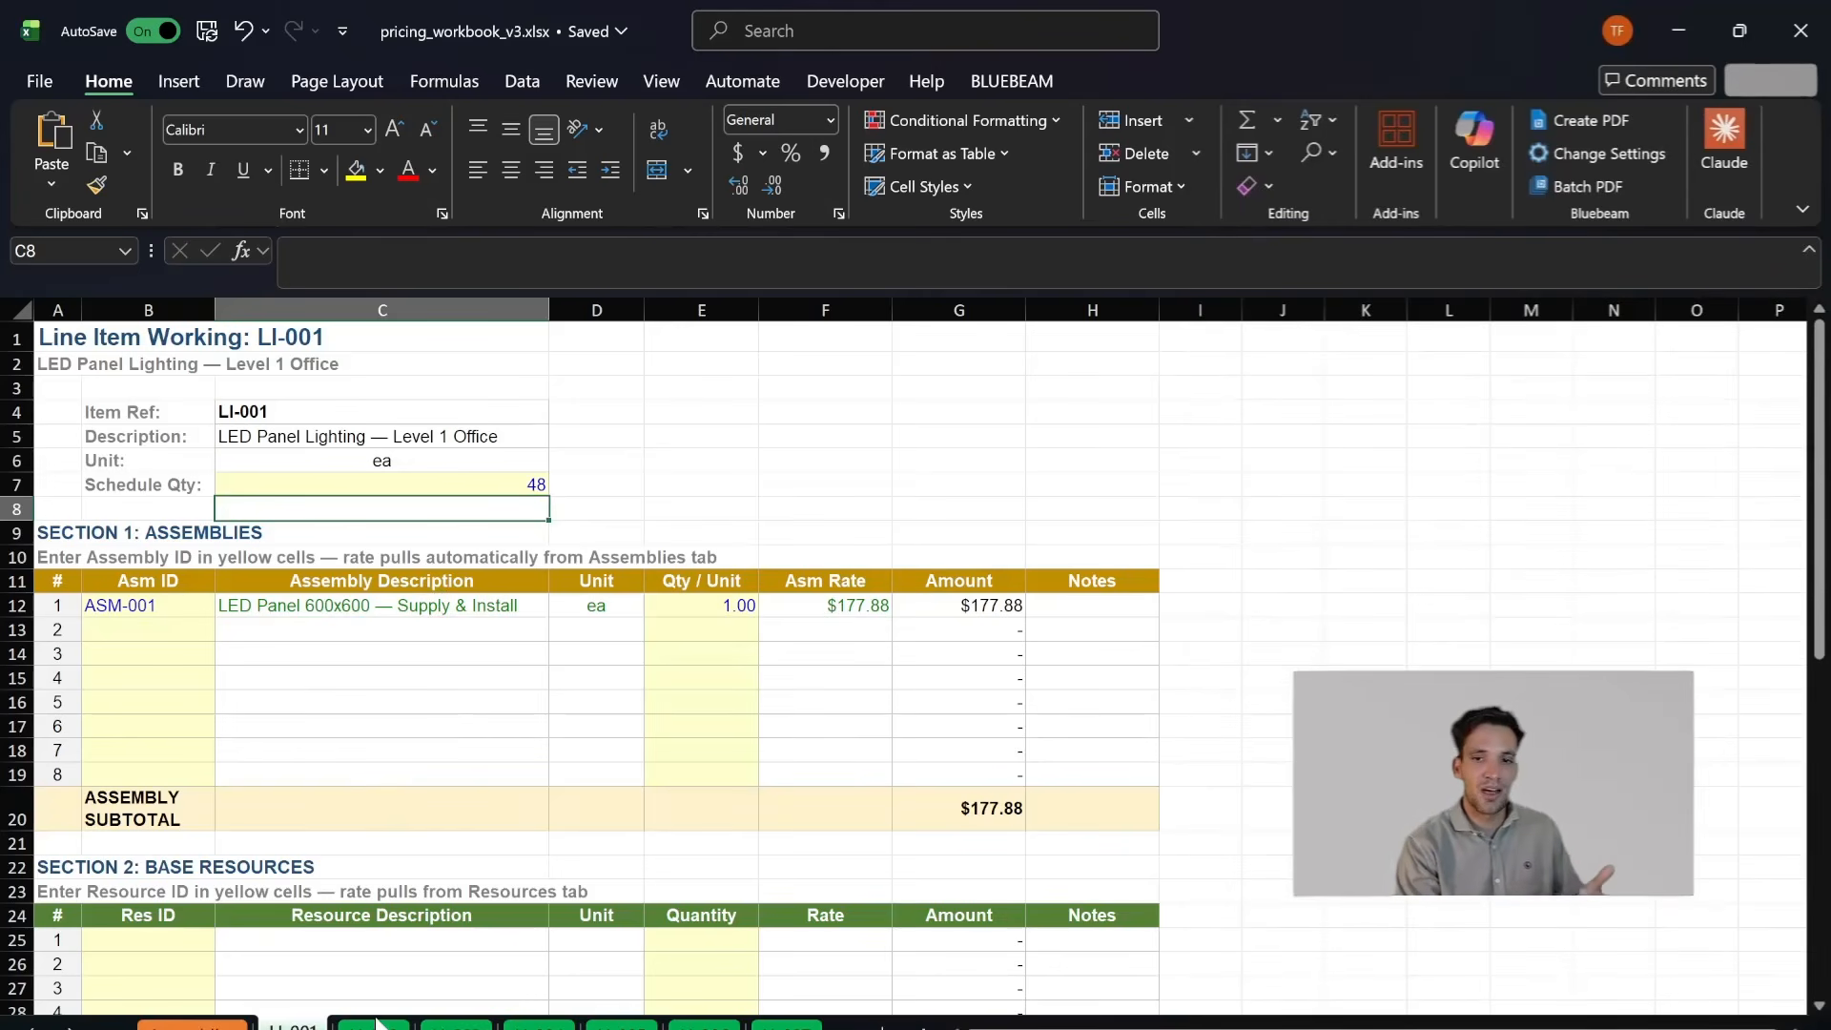
left_click(433, 618)
left_click(572, 610)
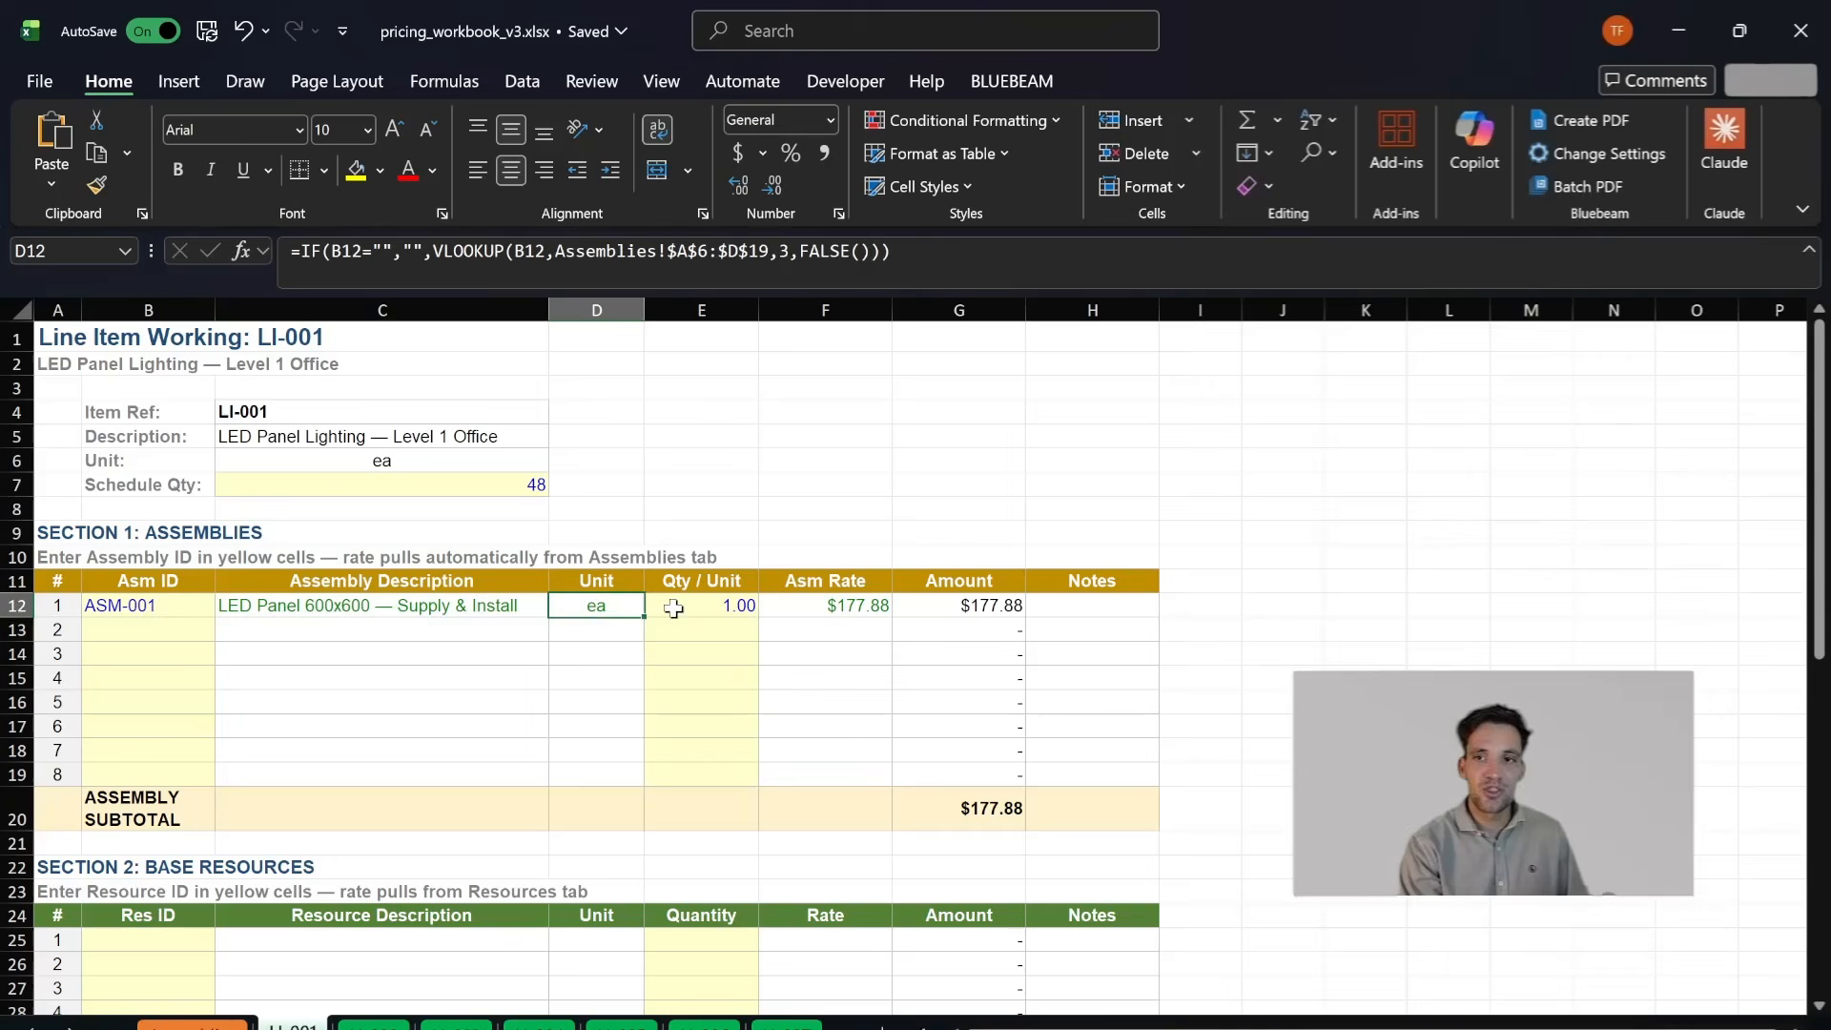
left_click(775, 611)
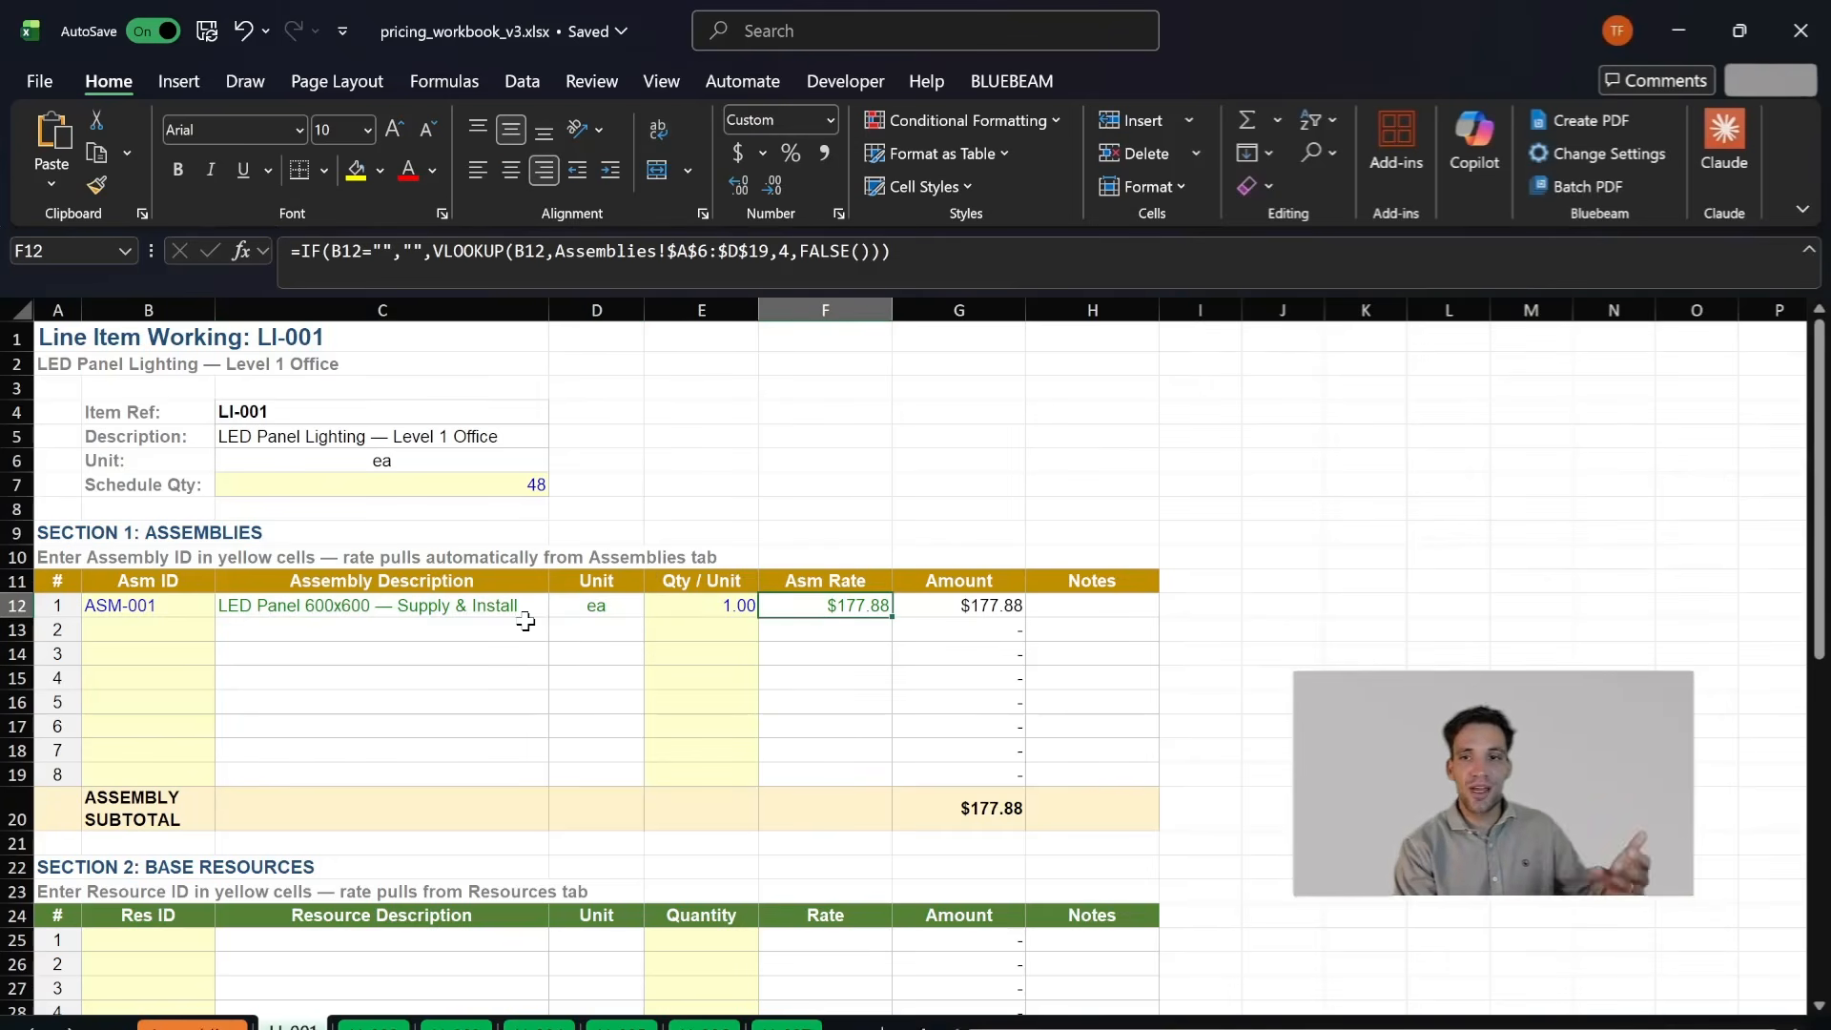
left_click(487, 607)
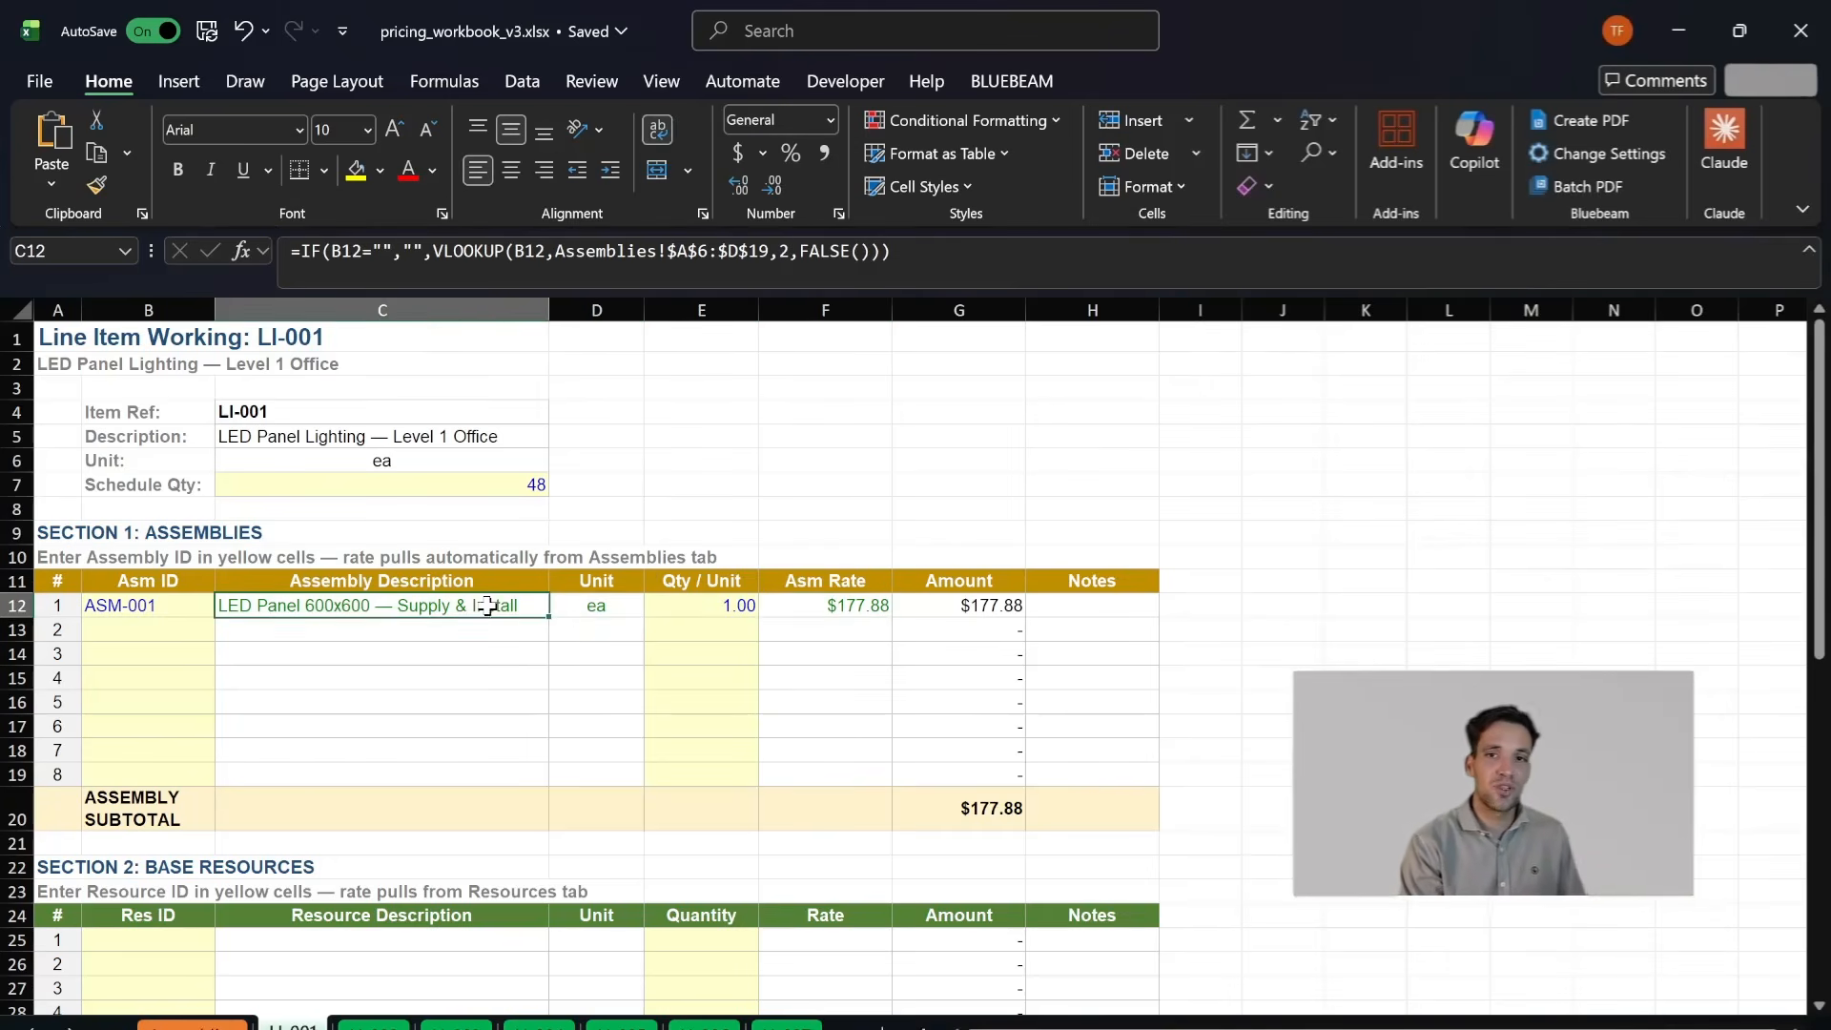
- Open the LI-002 working sheet and inspect the ID, description and rate lookup of its Double GPO assembly
key("ctrl+Page_Down")
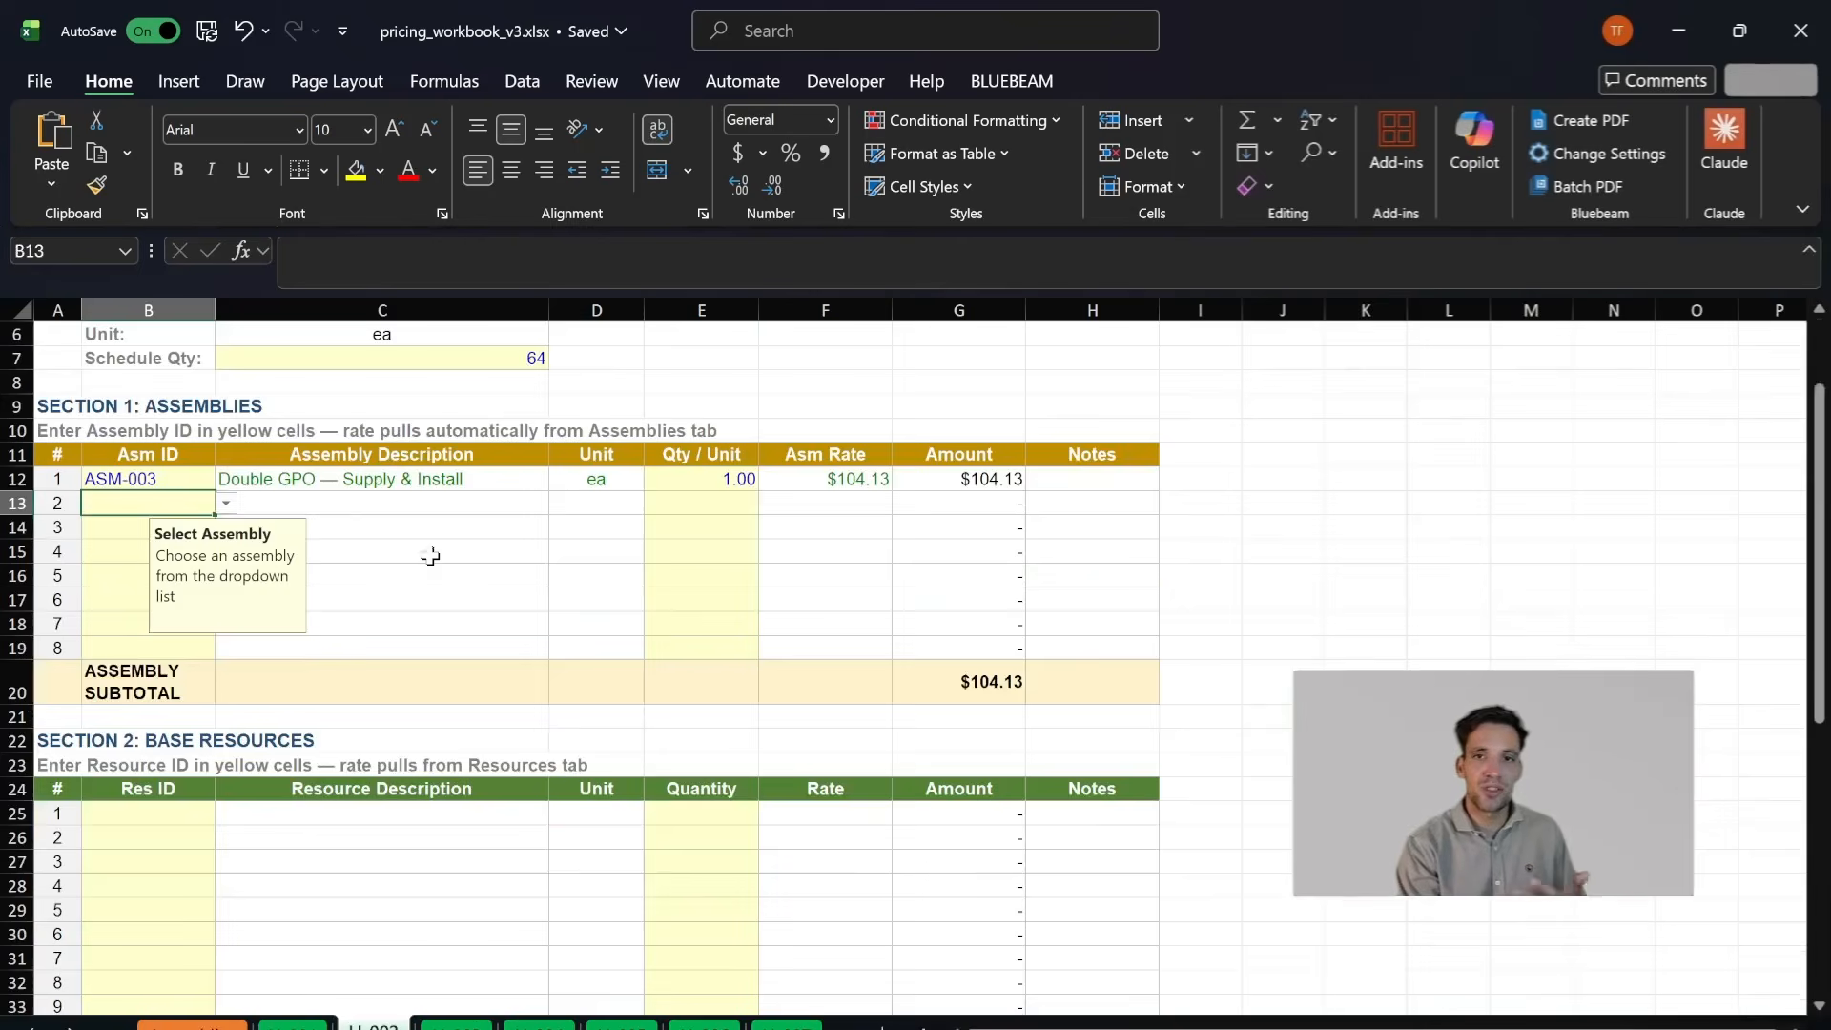
scroll(477, 591, "up", 2)
left_click(872, 605)
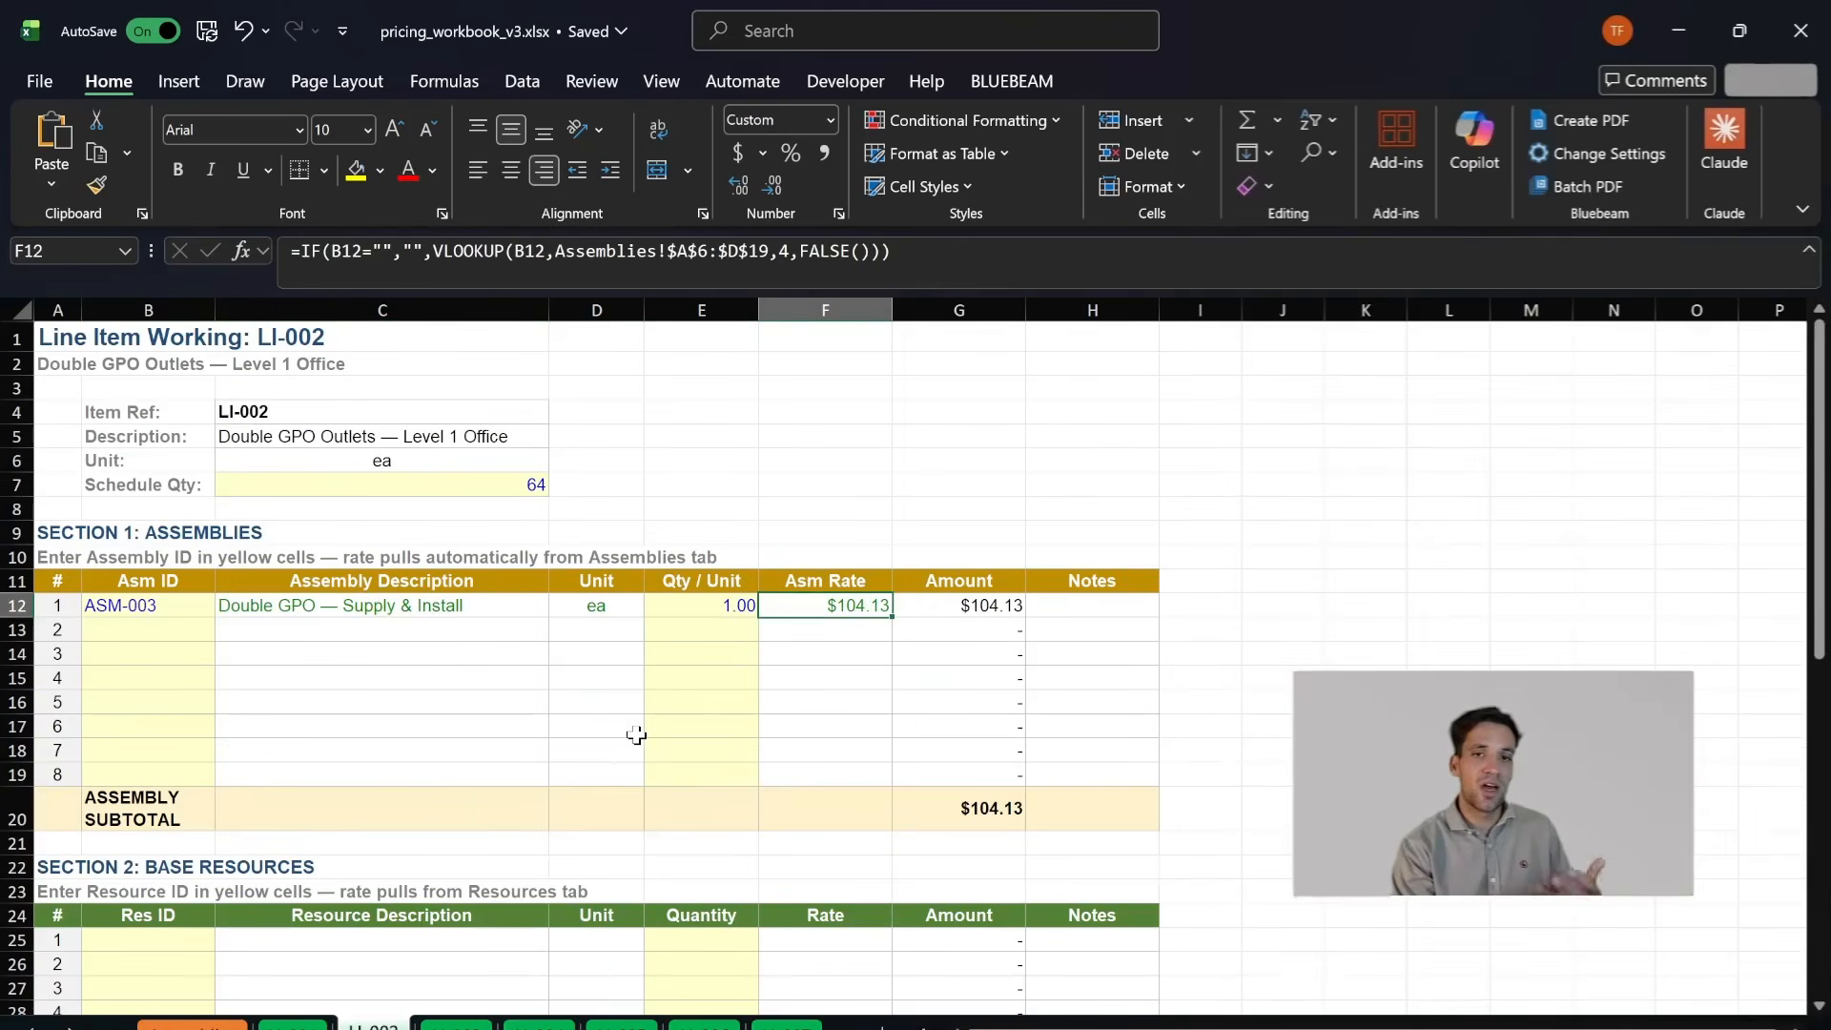
scroll(637, 735, "down", 3)
scroll(458, 876, "up", 3)
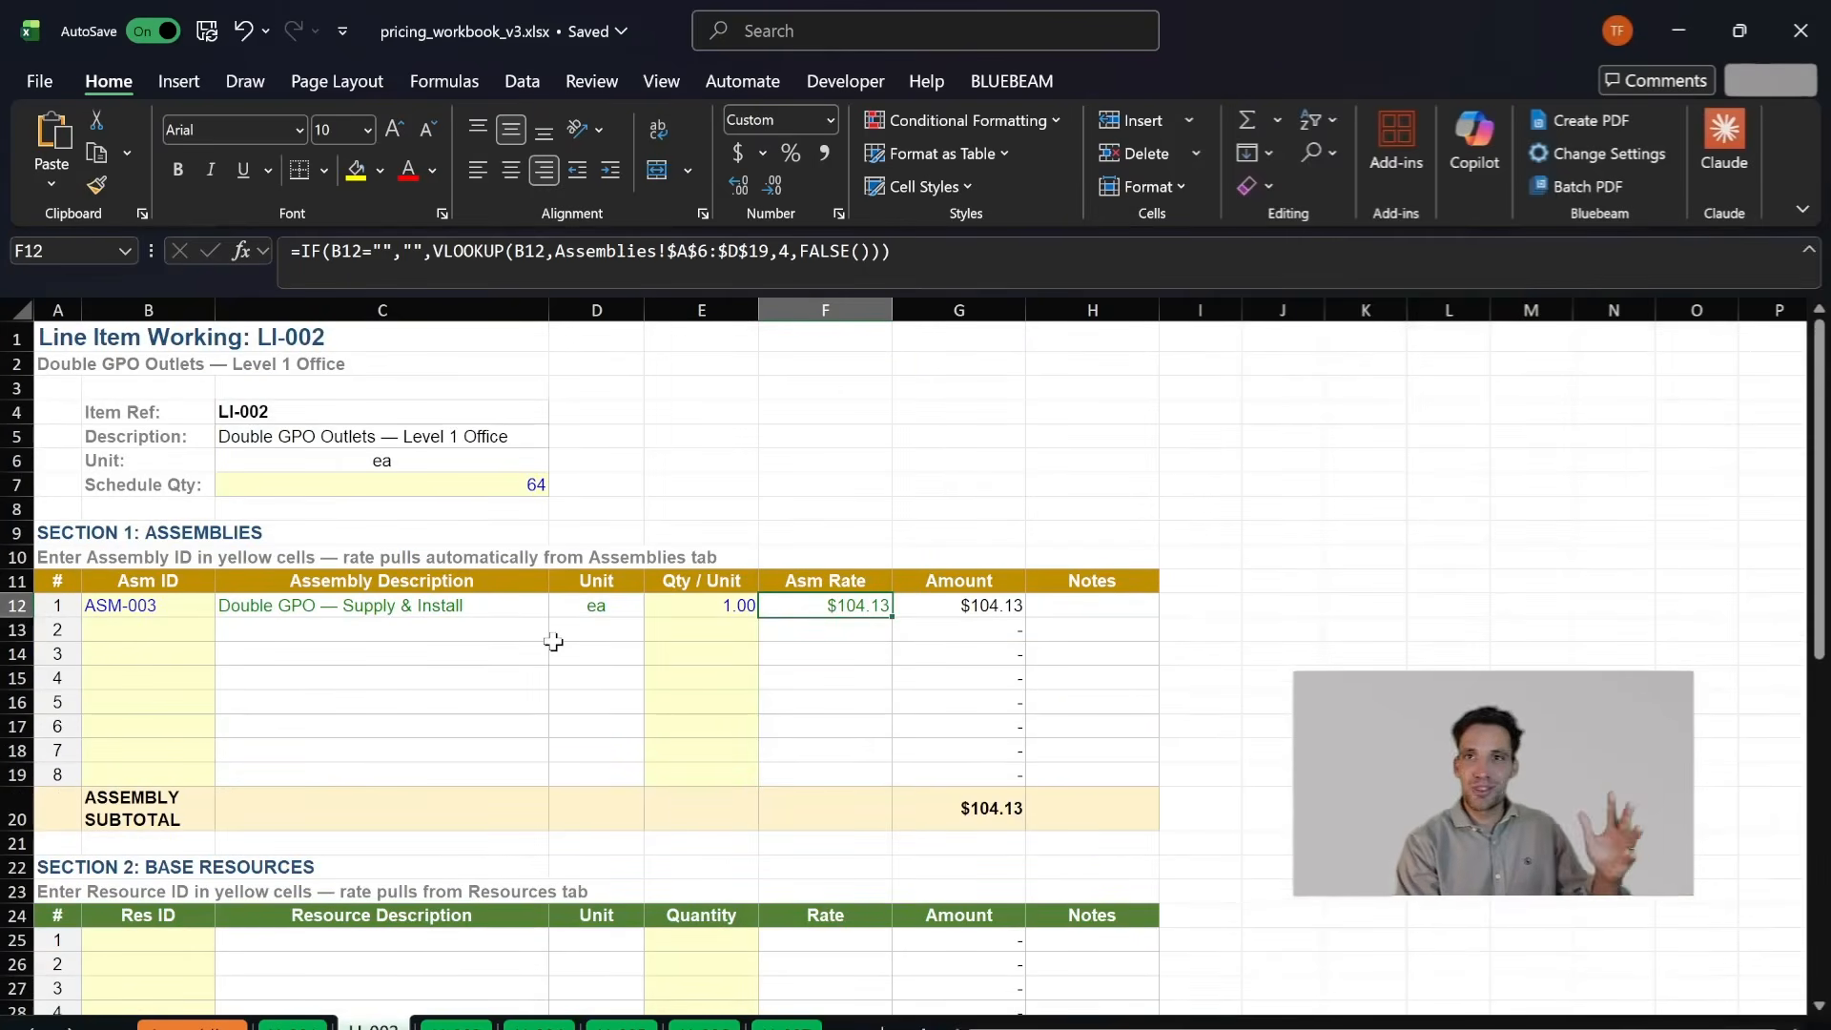
left_click(596, 653)
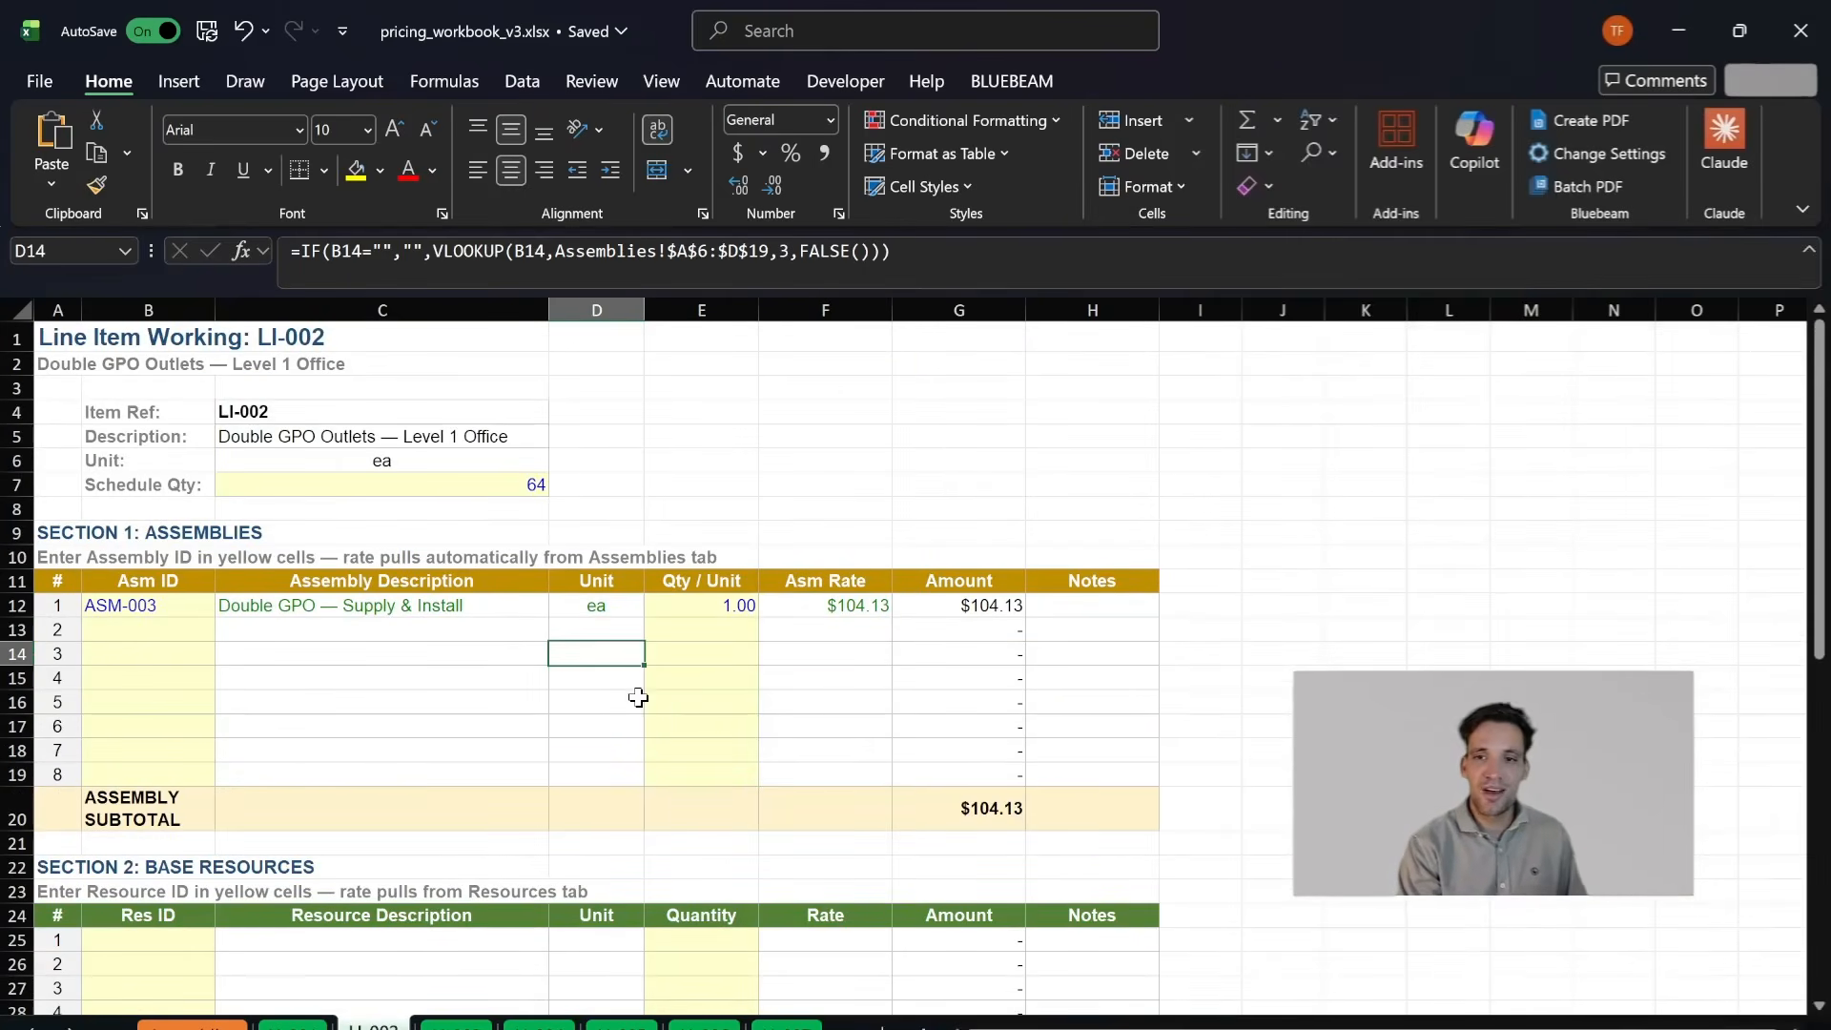
left_click_drag(469, 610, 744, 616)
left_click(431, 611)
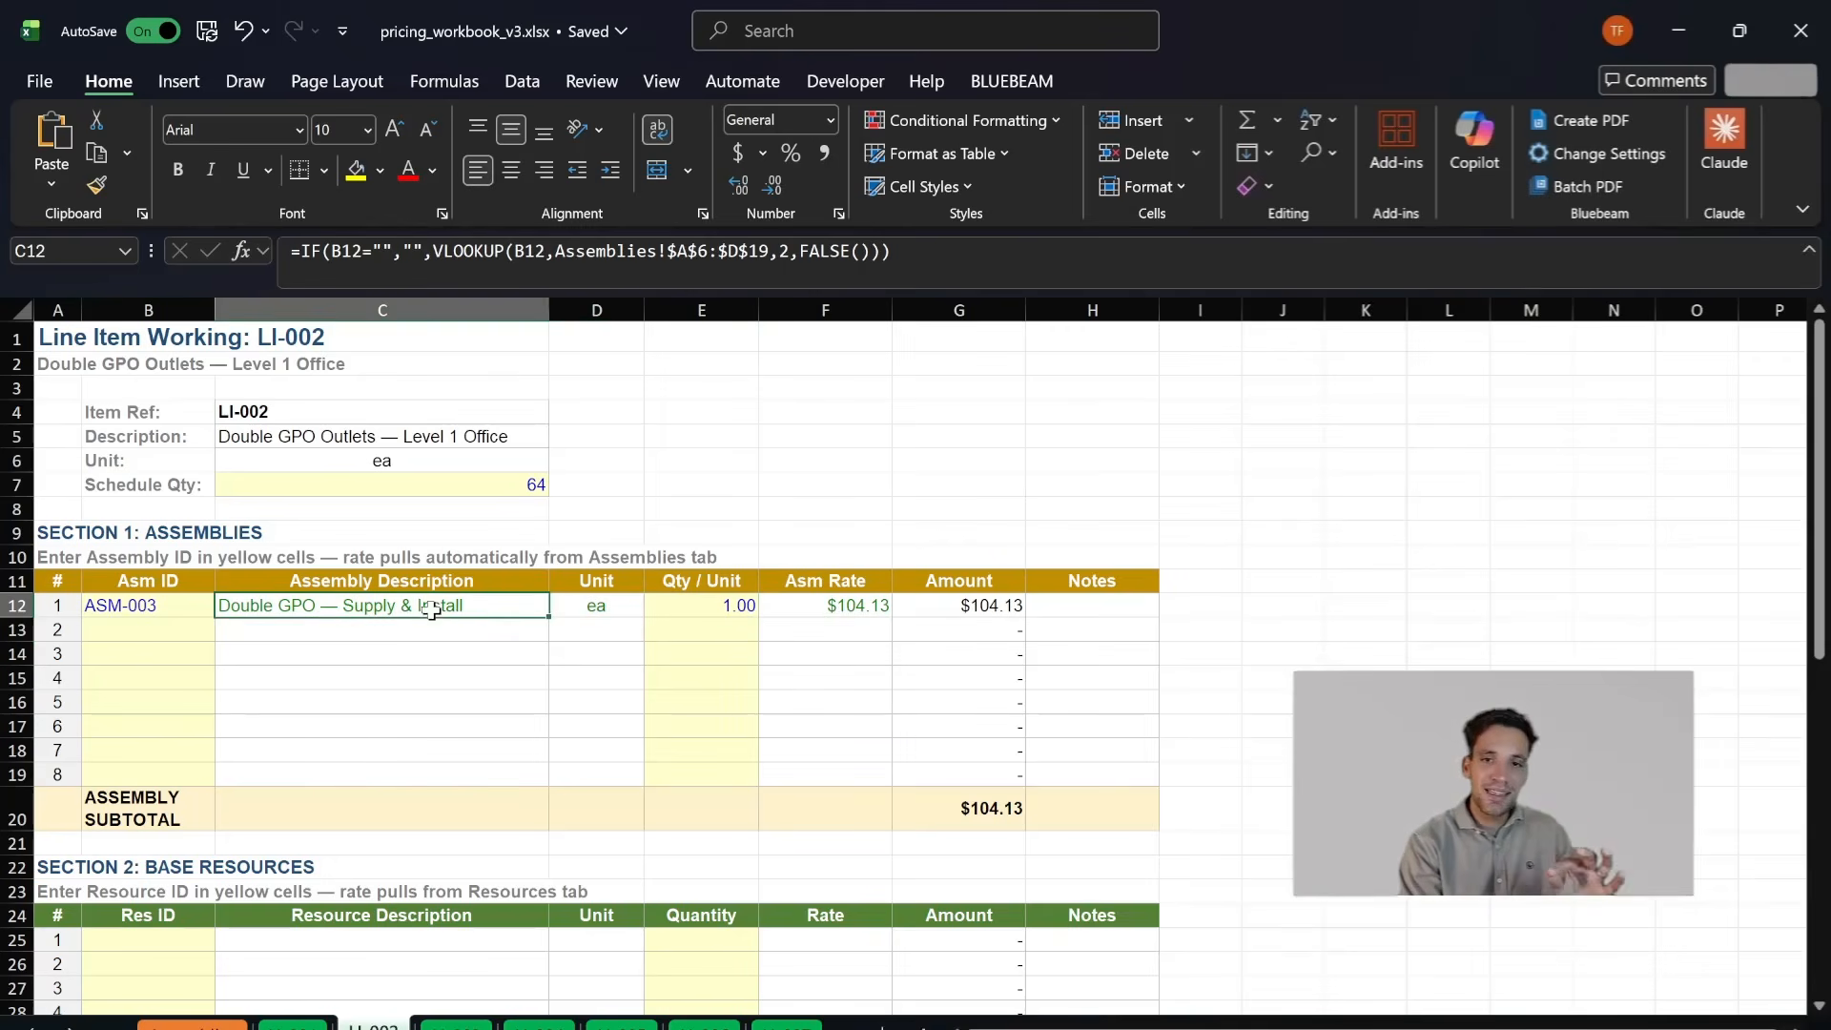
left_click(179, 601)
left_click(314, 610)
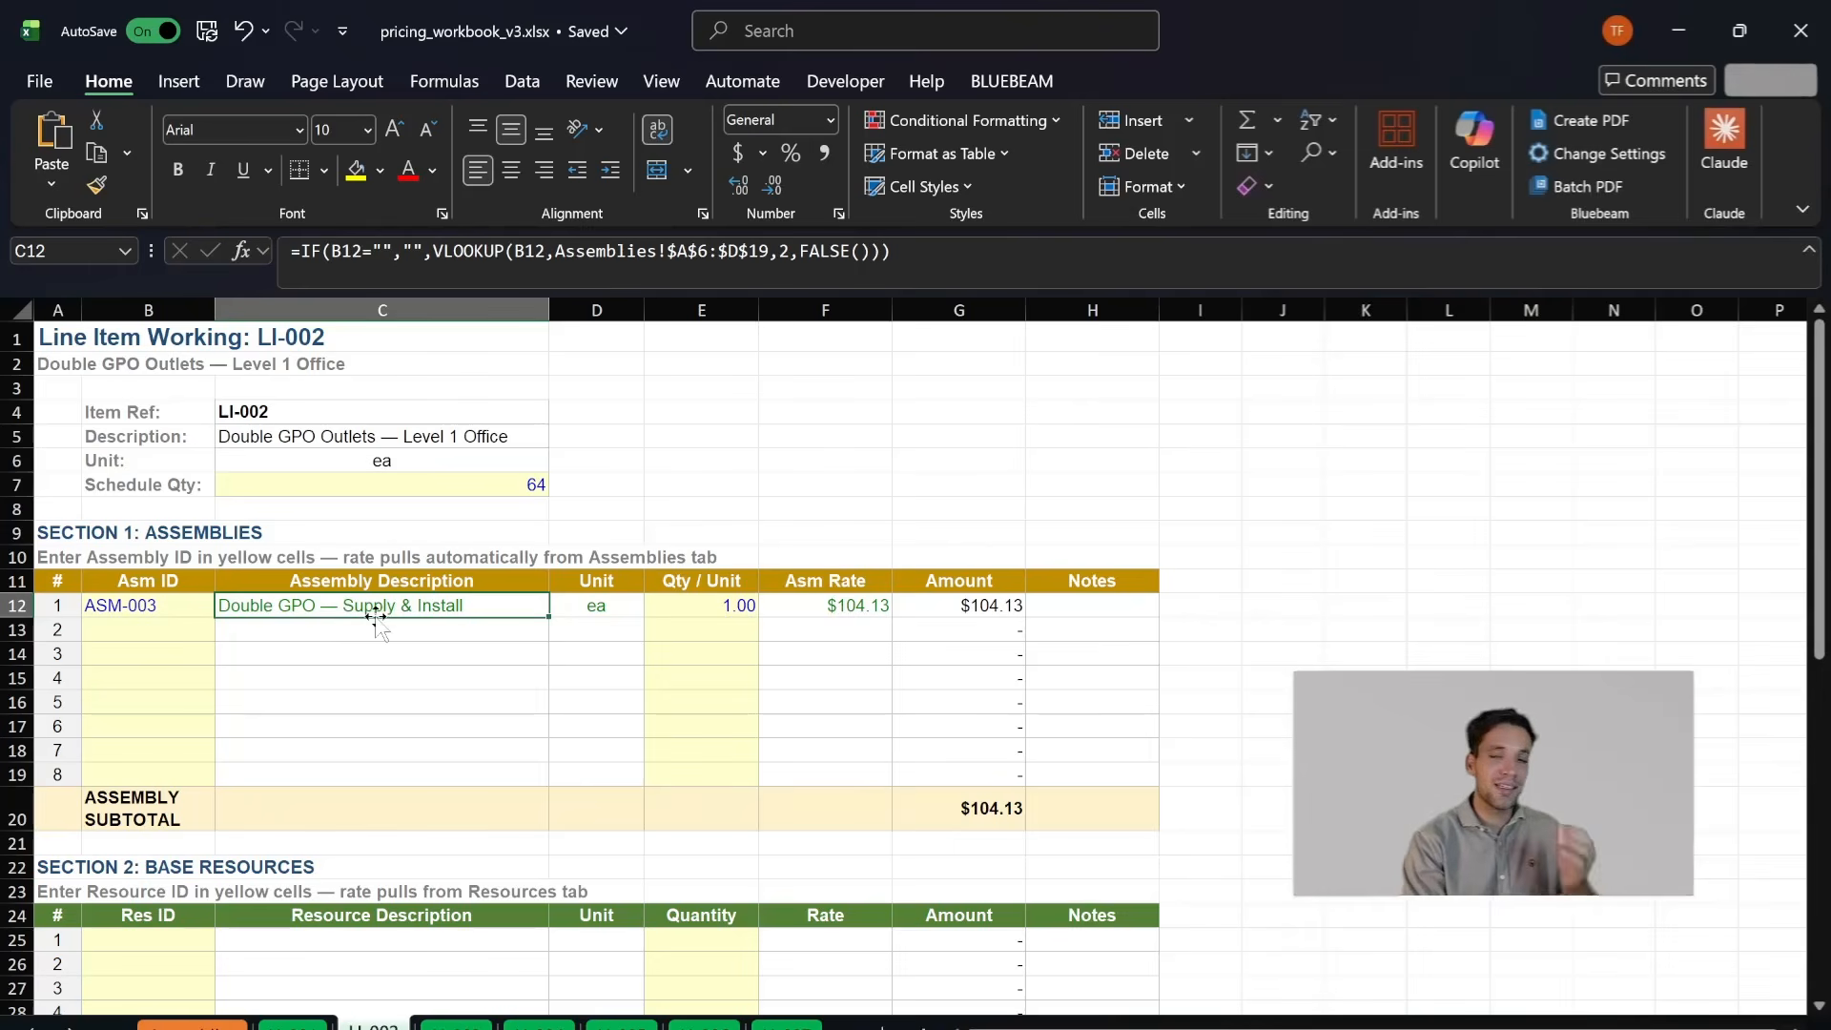
scroll(481, 661, "down", 3)
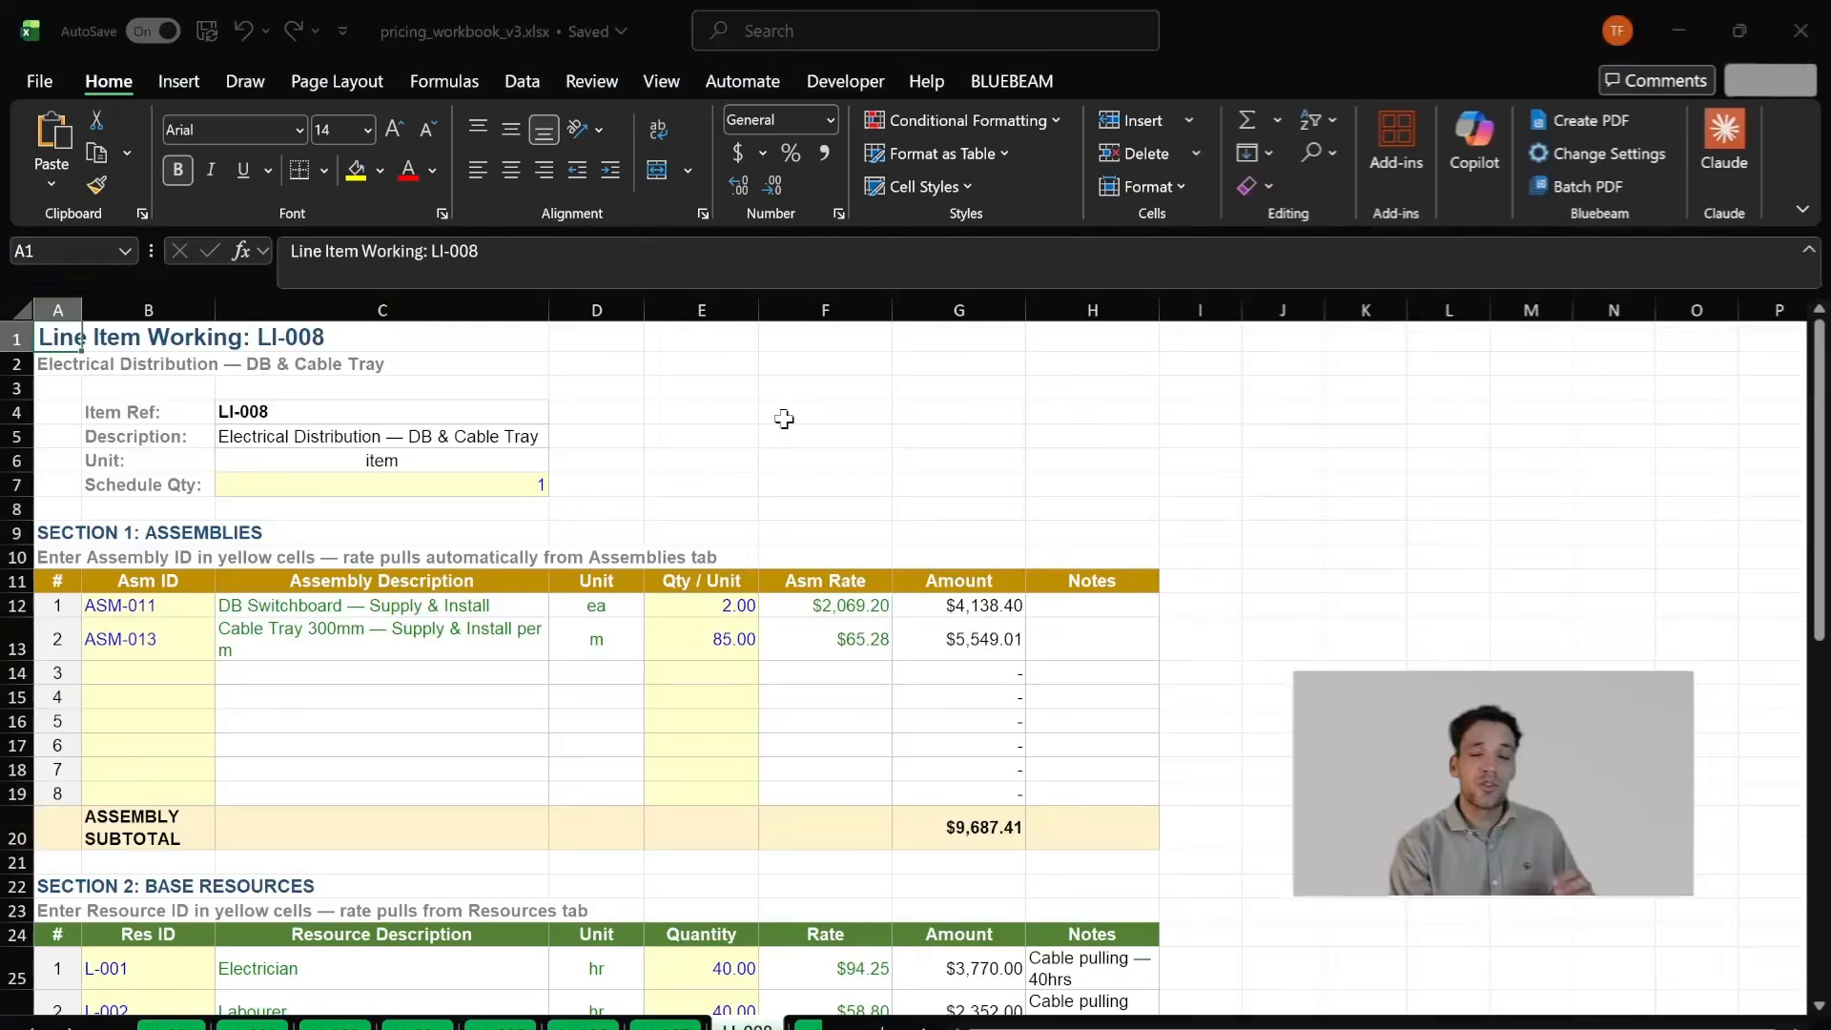
- Examine the switchboard and cable tray assemblies in Section 1 of the LI-008 working sheet
scroll(782, 429, "down", 2)
scroll(663, 461, "up", 2)
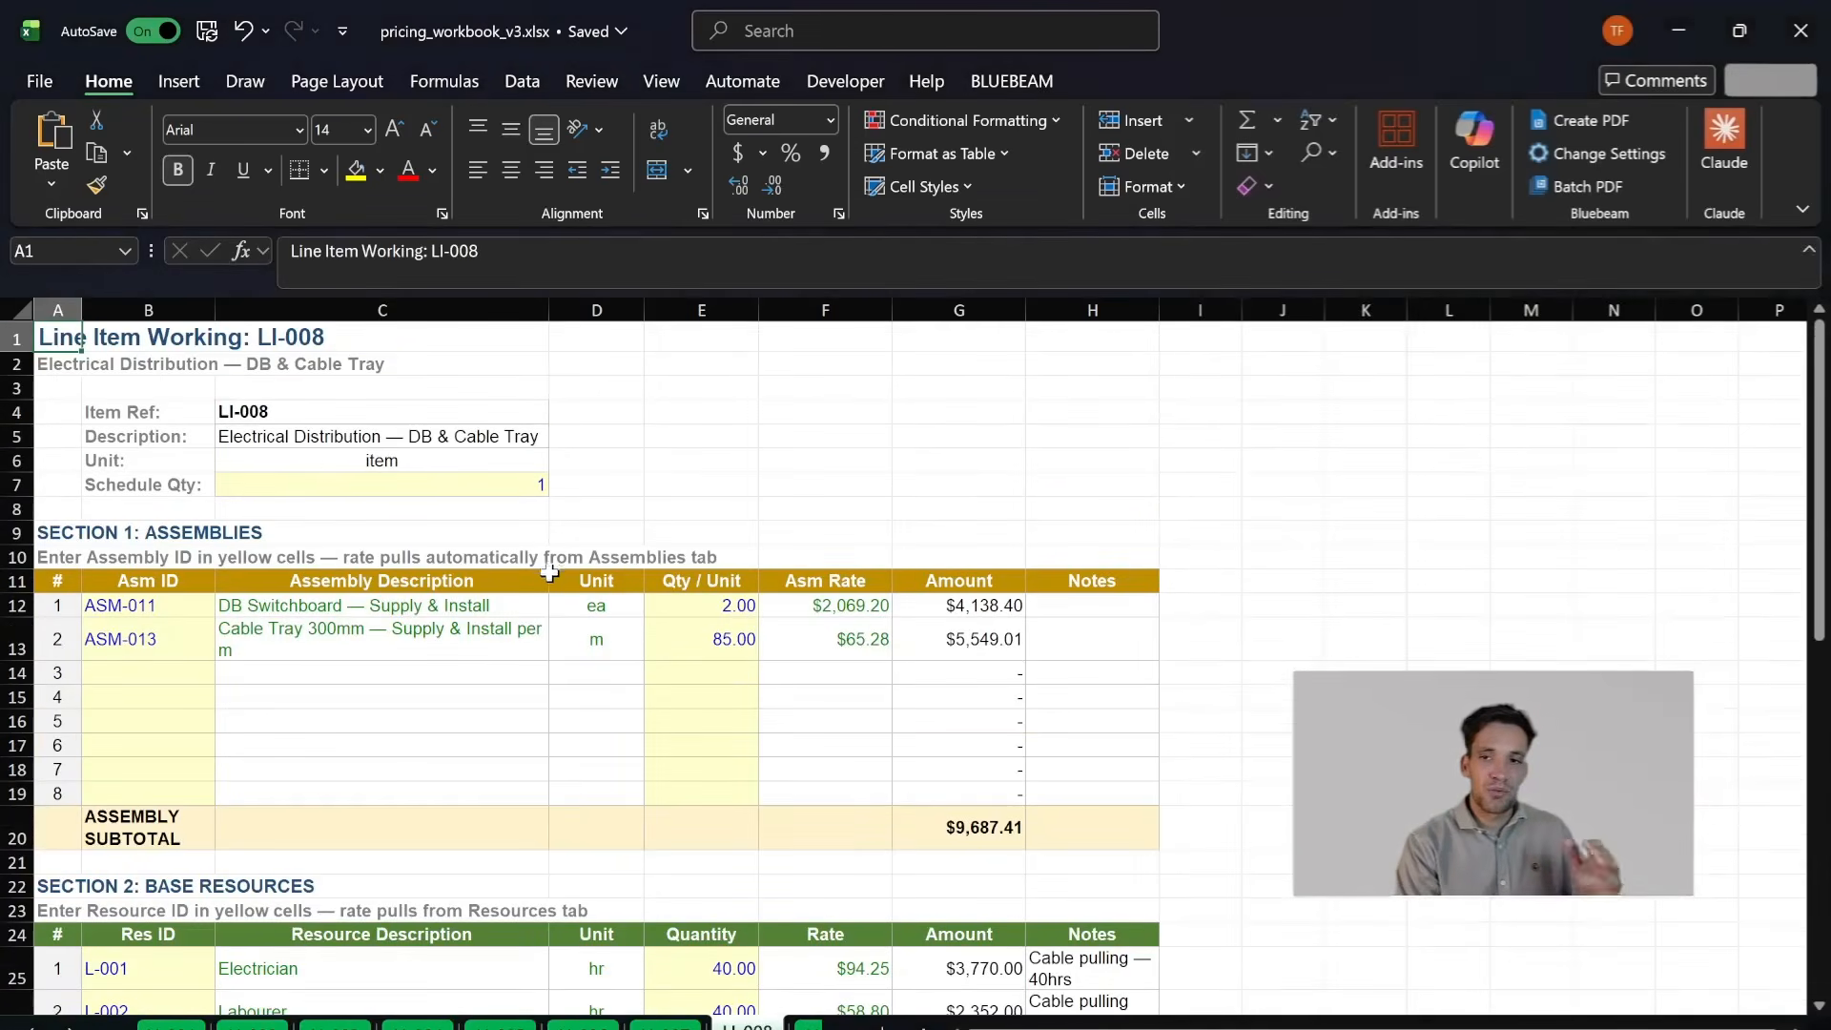
scroll(547, 591, "down", 4)
scroll(419, 677, "up", 4)
left_click_drag(246, 610, 534, 691)
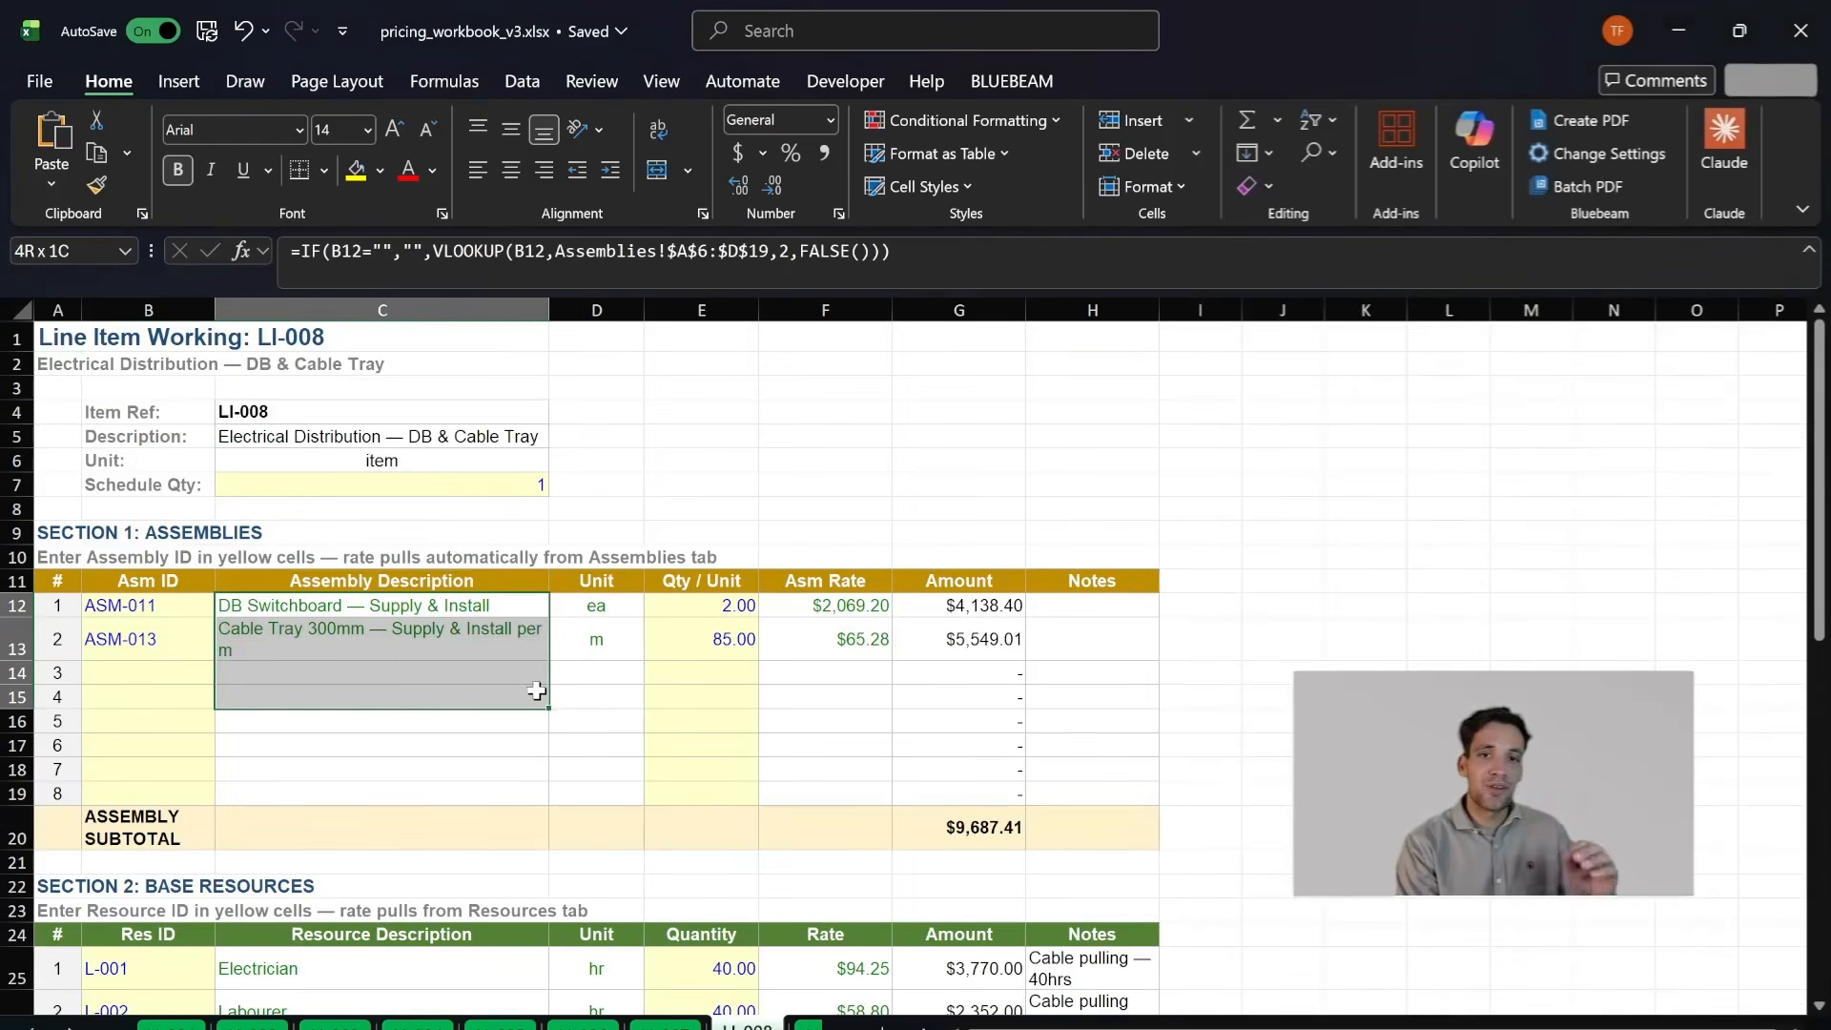
scroll(472, 603, "down", 2)
scroll(421, 575, "up", 1)
scroll(450, 601, "down", 4)
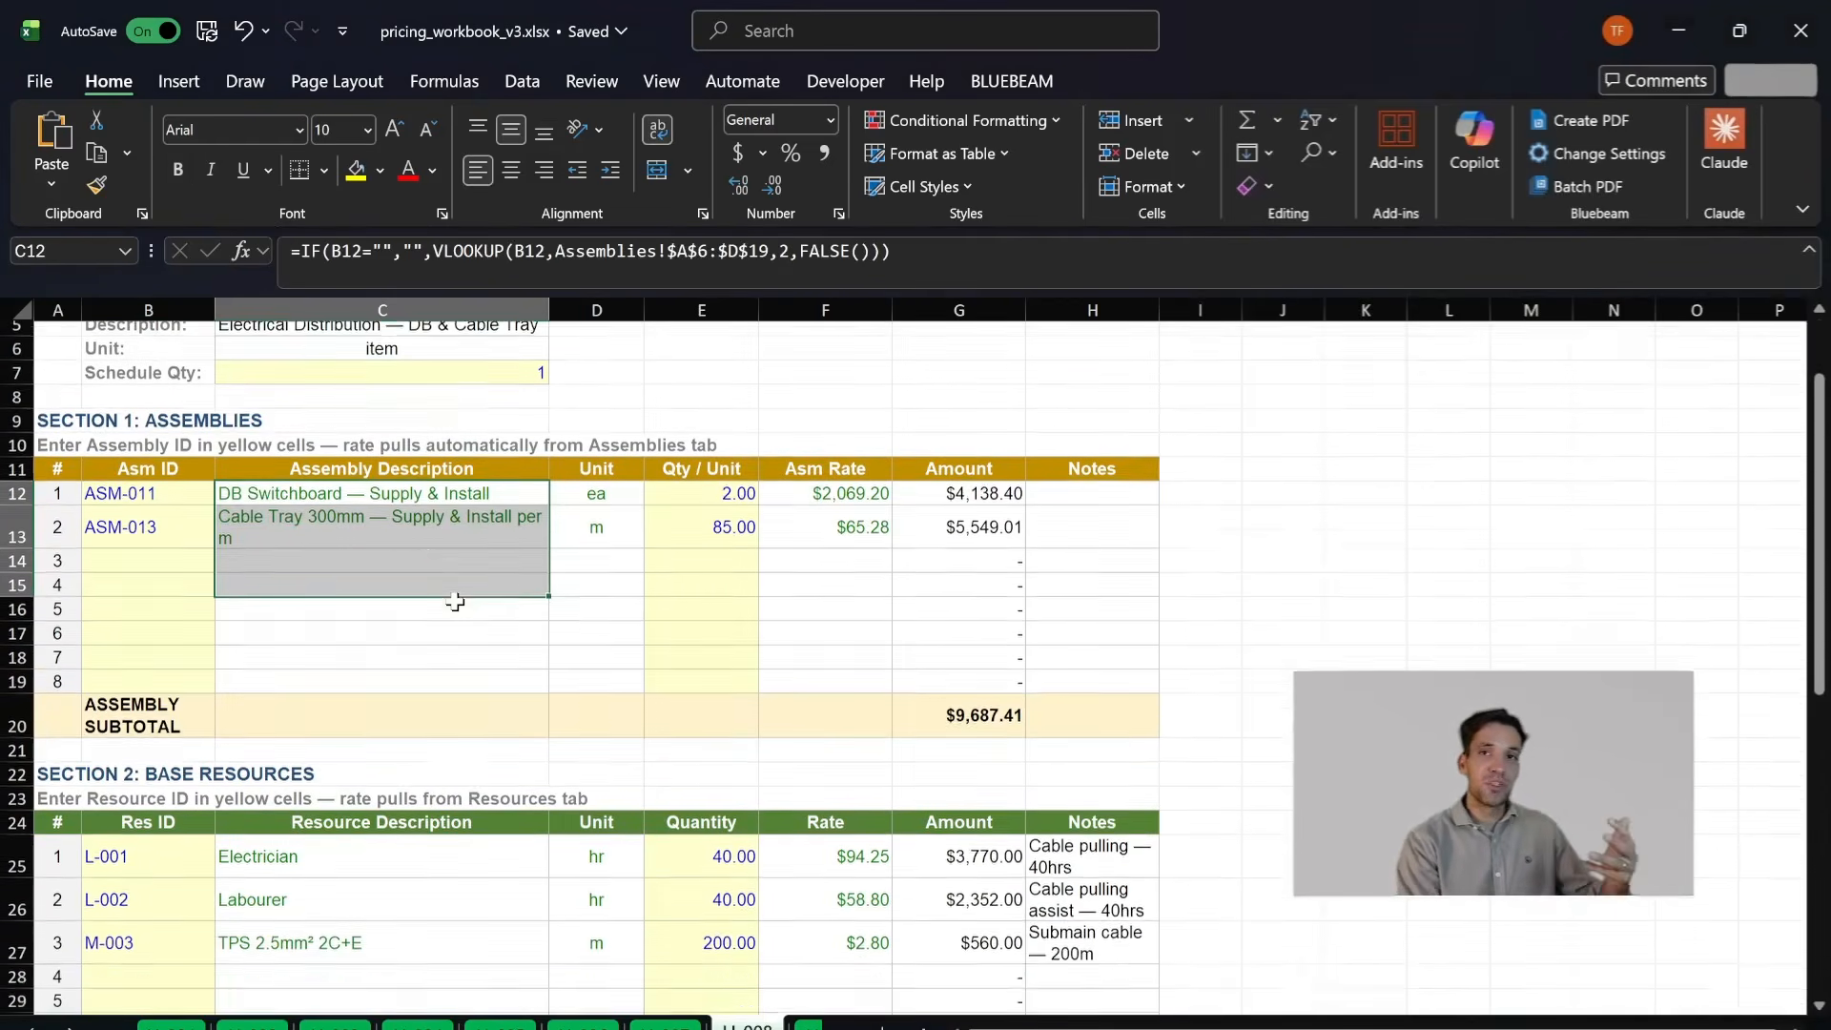
- Examine the base resource rows in Section 2 of LI-008, from their resource IDs to their quantities
left_click(277, 750)
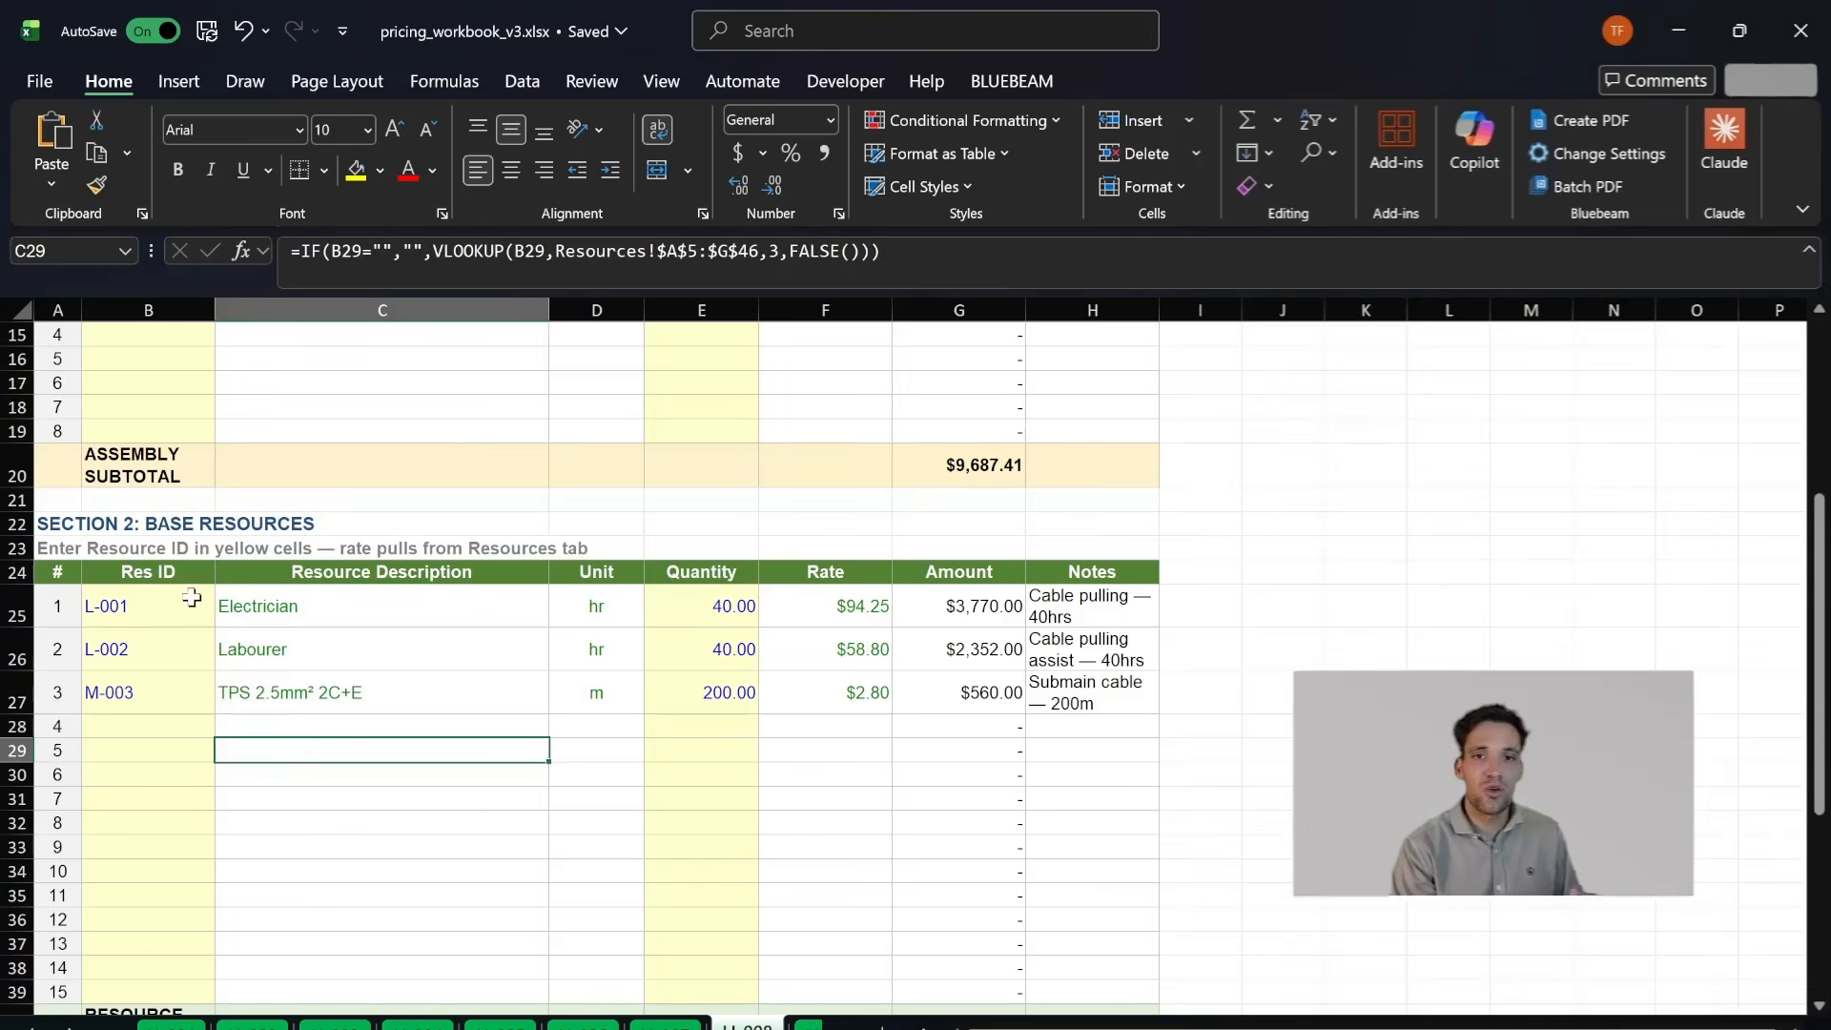
left_click_drag(192, 597, 630, 649)
left_click(711, 684)
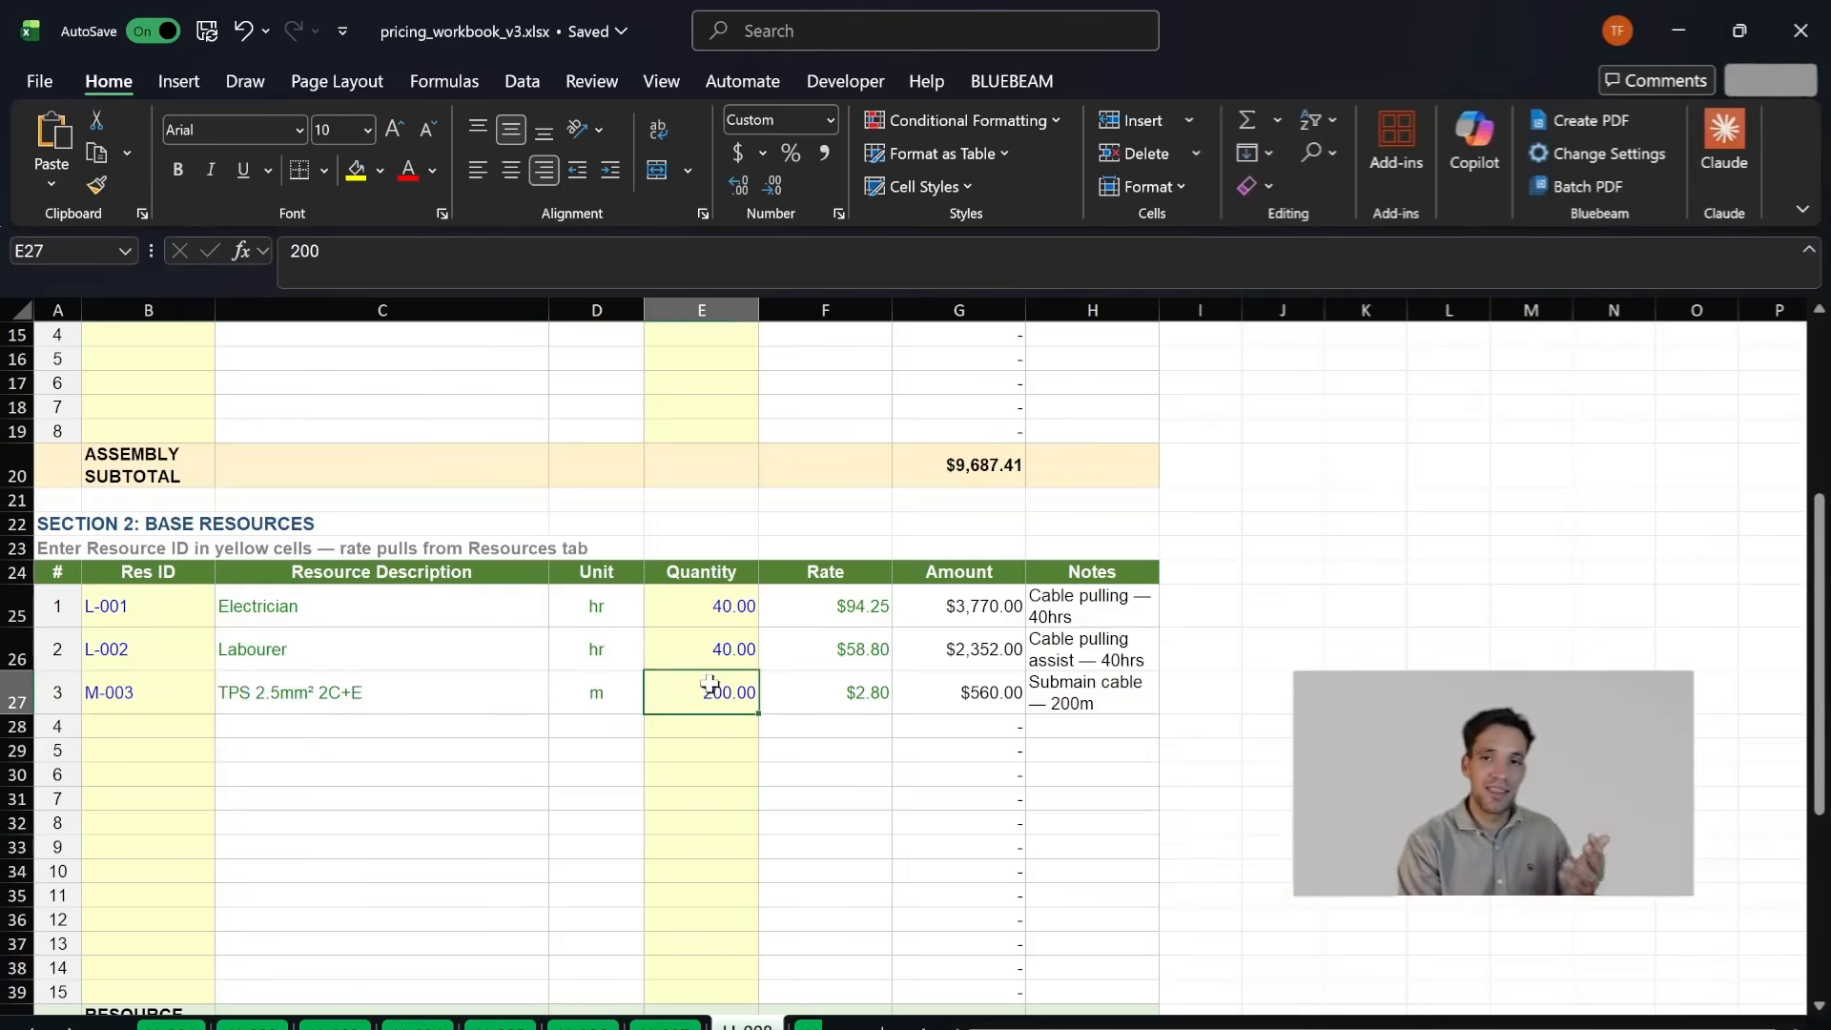
left_click(420, 637)
left_click(235, 601)
- Check the electrician, labourer and TPS cable resources on LI-008 together with their quantities
scroll(196, 615, "up", 5)
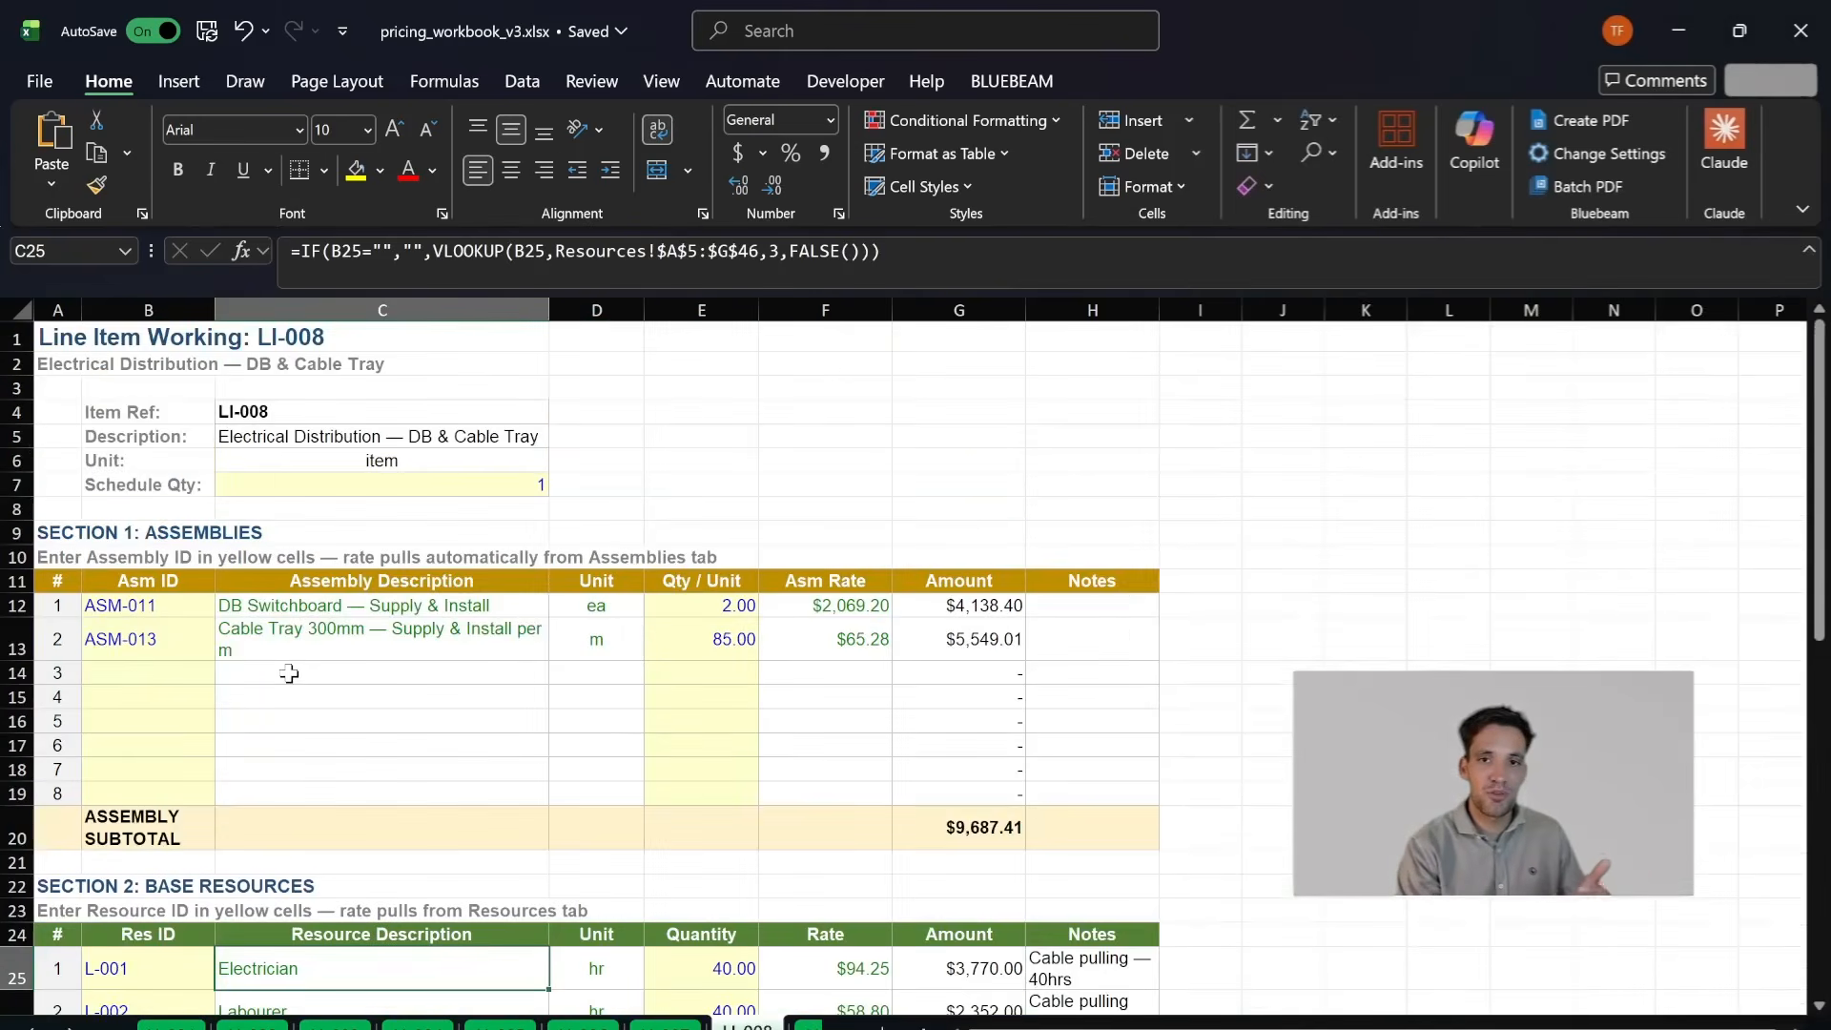
scroll(301, 674, "down", 2)
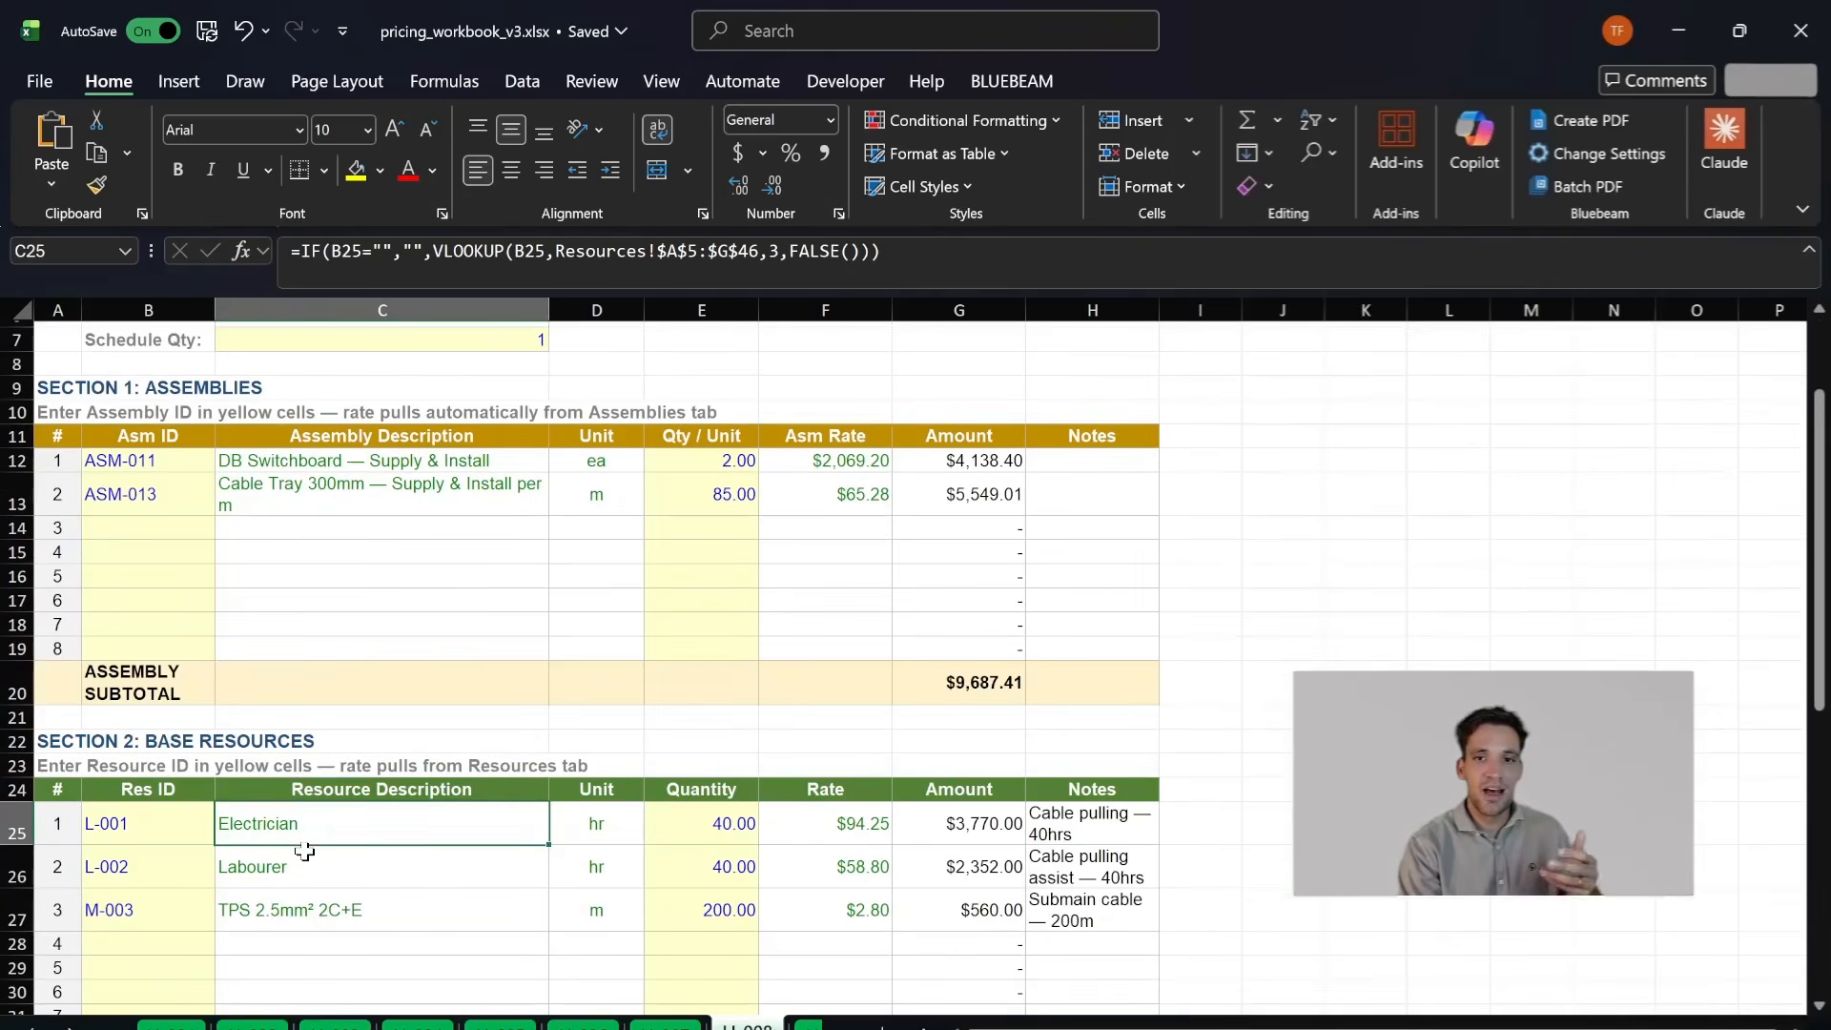
left_click(411, 874)
left_click(482, 908)
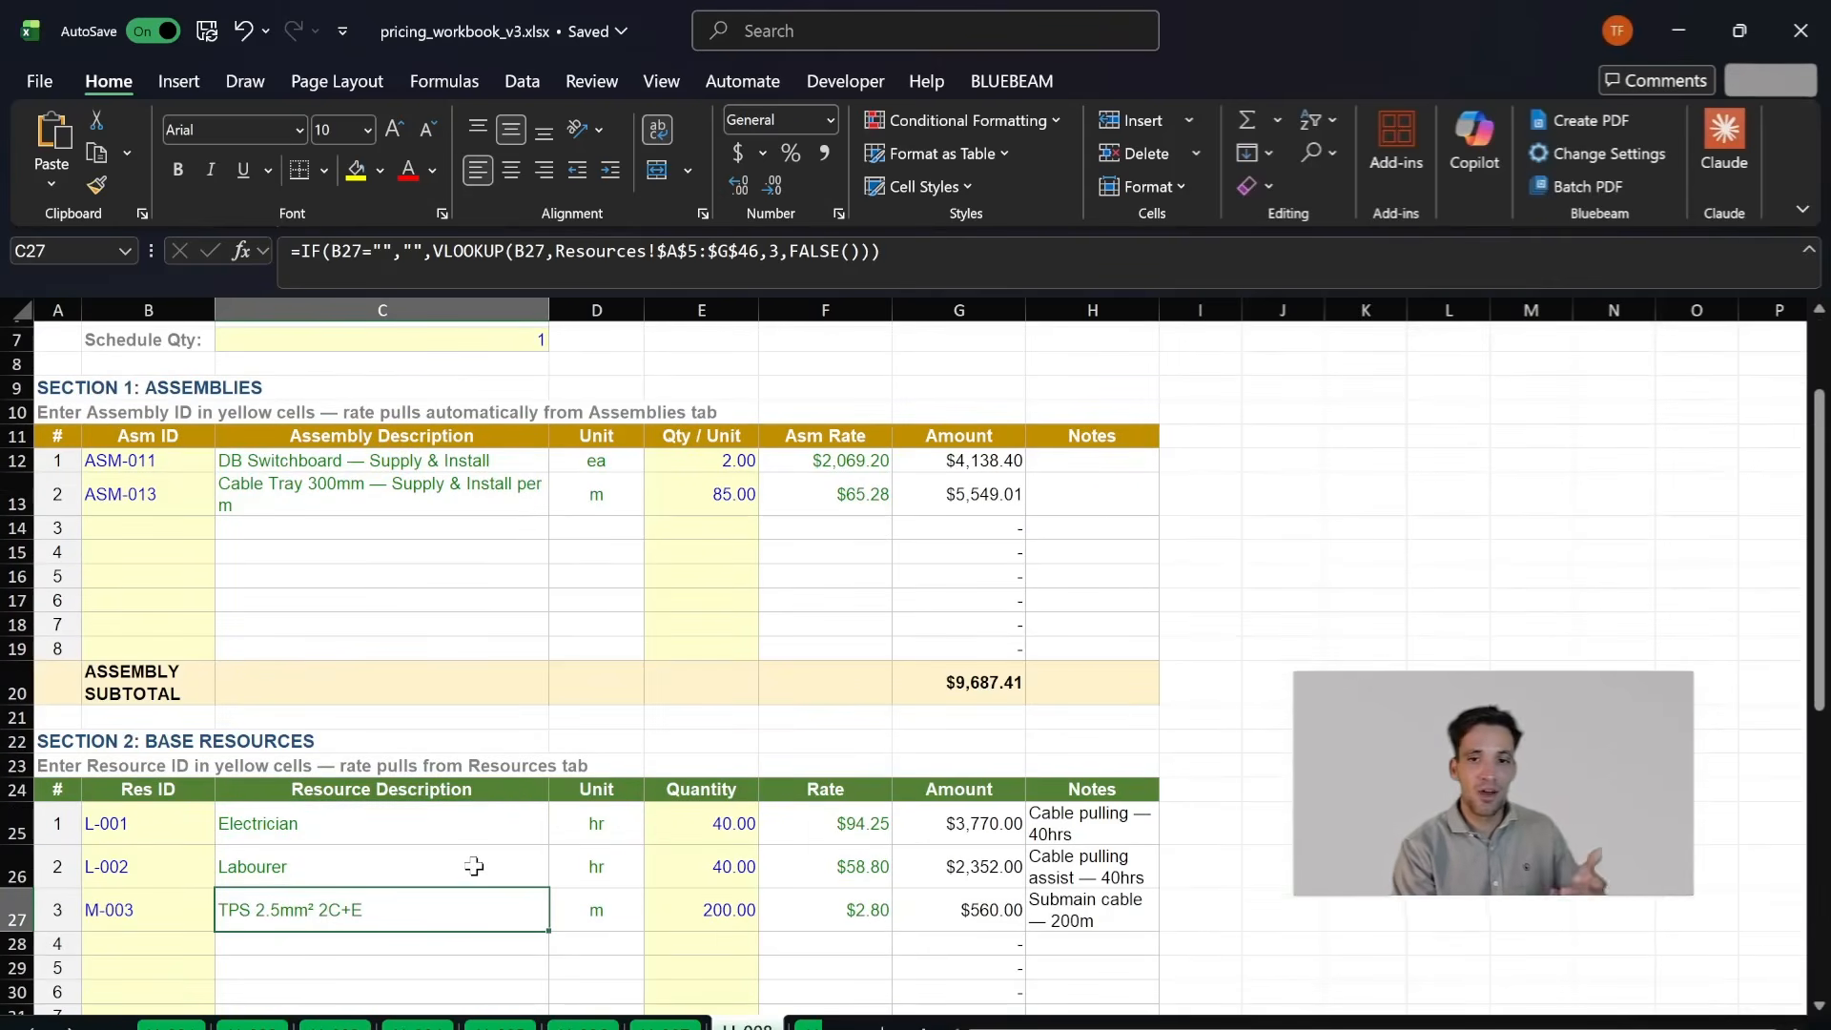
left_click(405, 838)
left_click(721, 839)
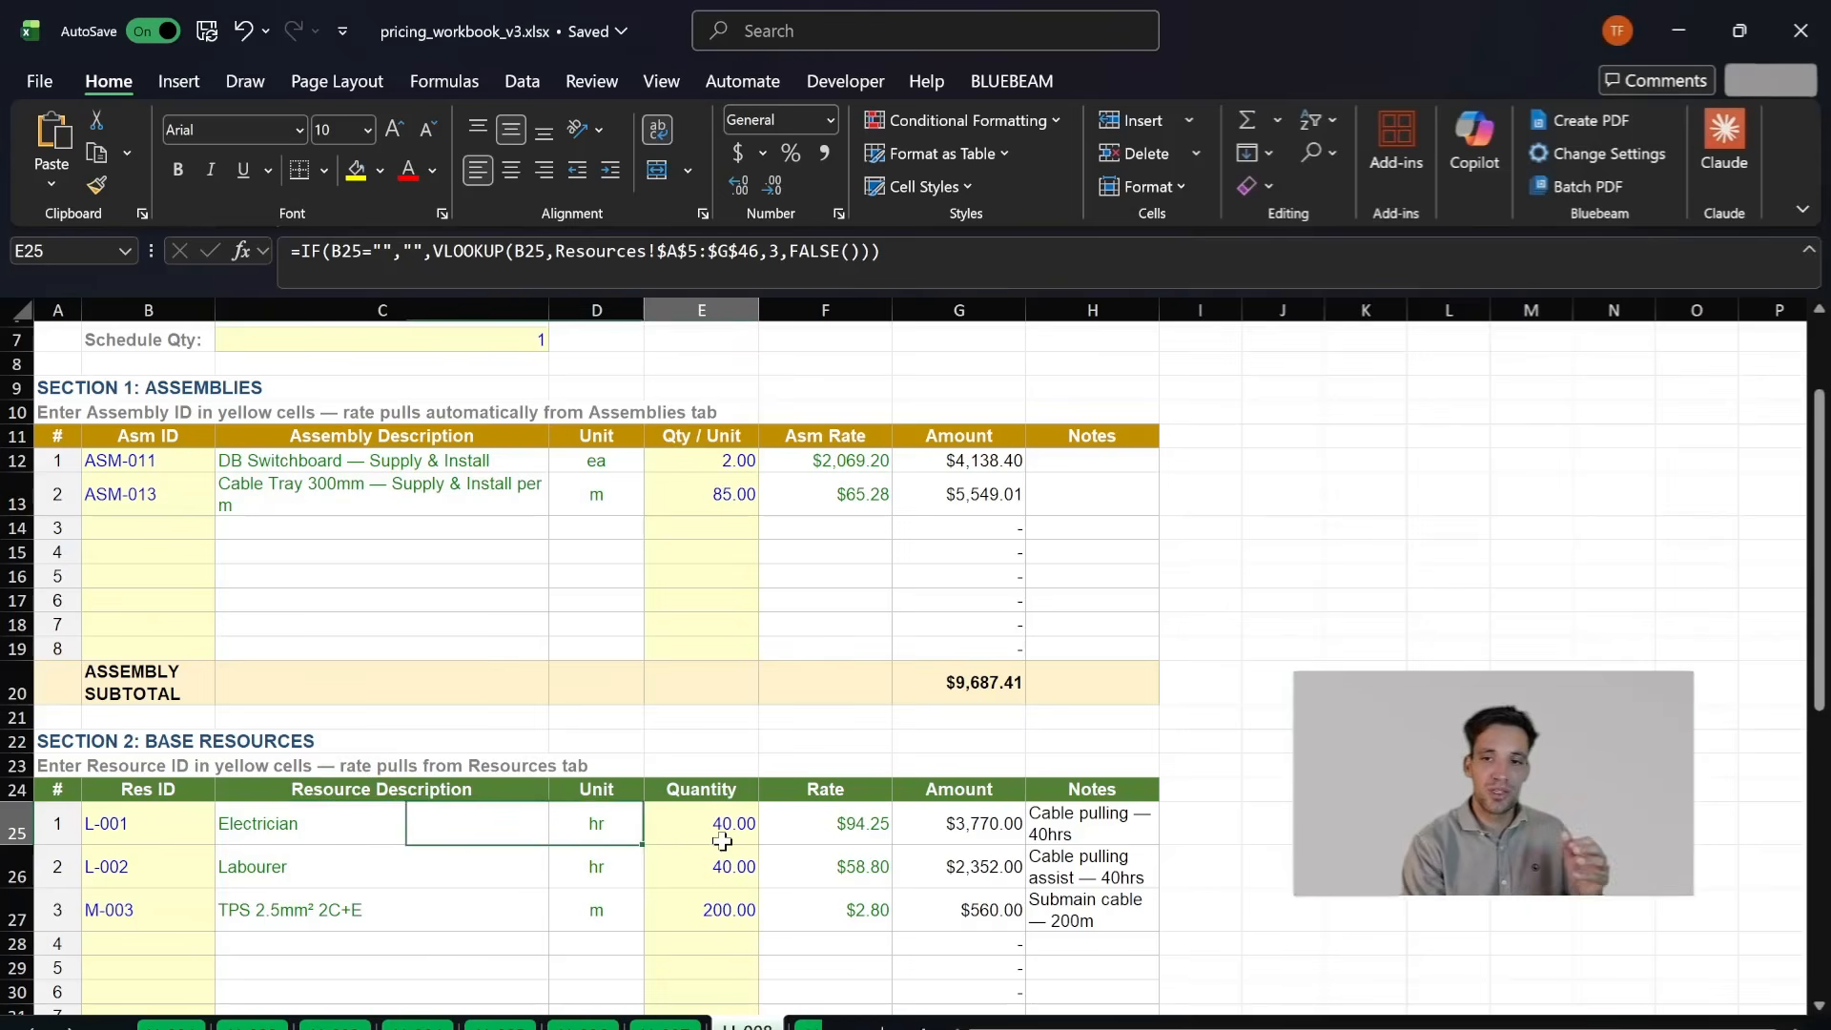
left_click(281, 871)
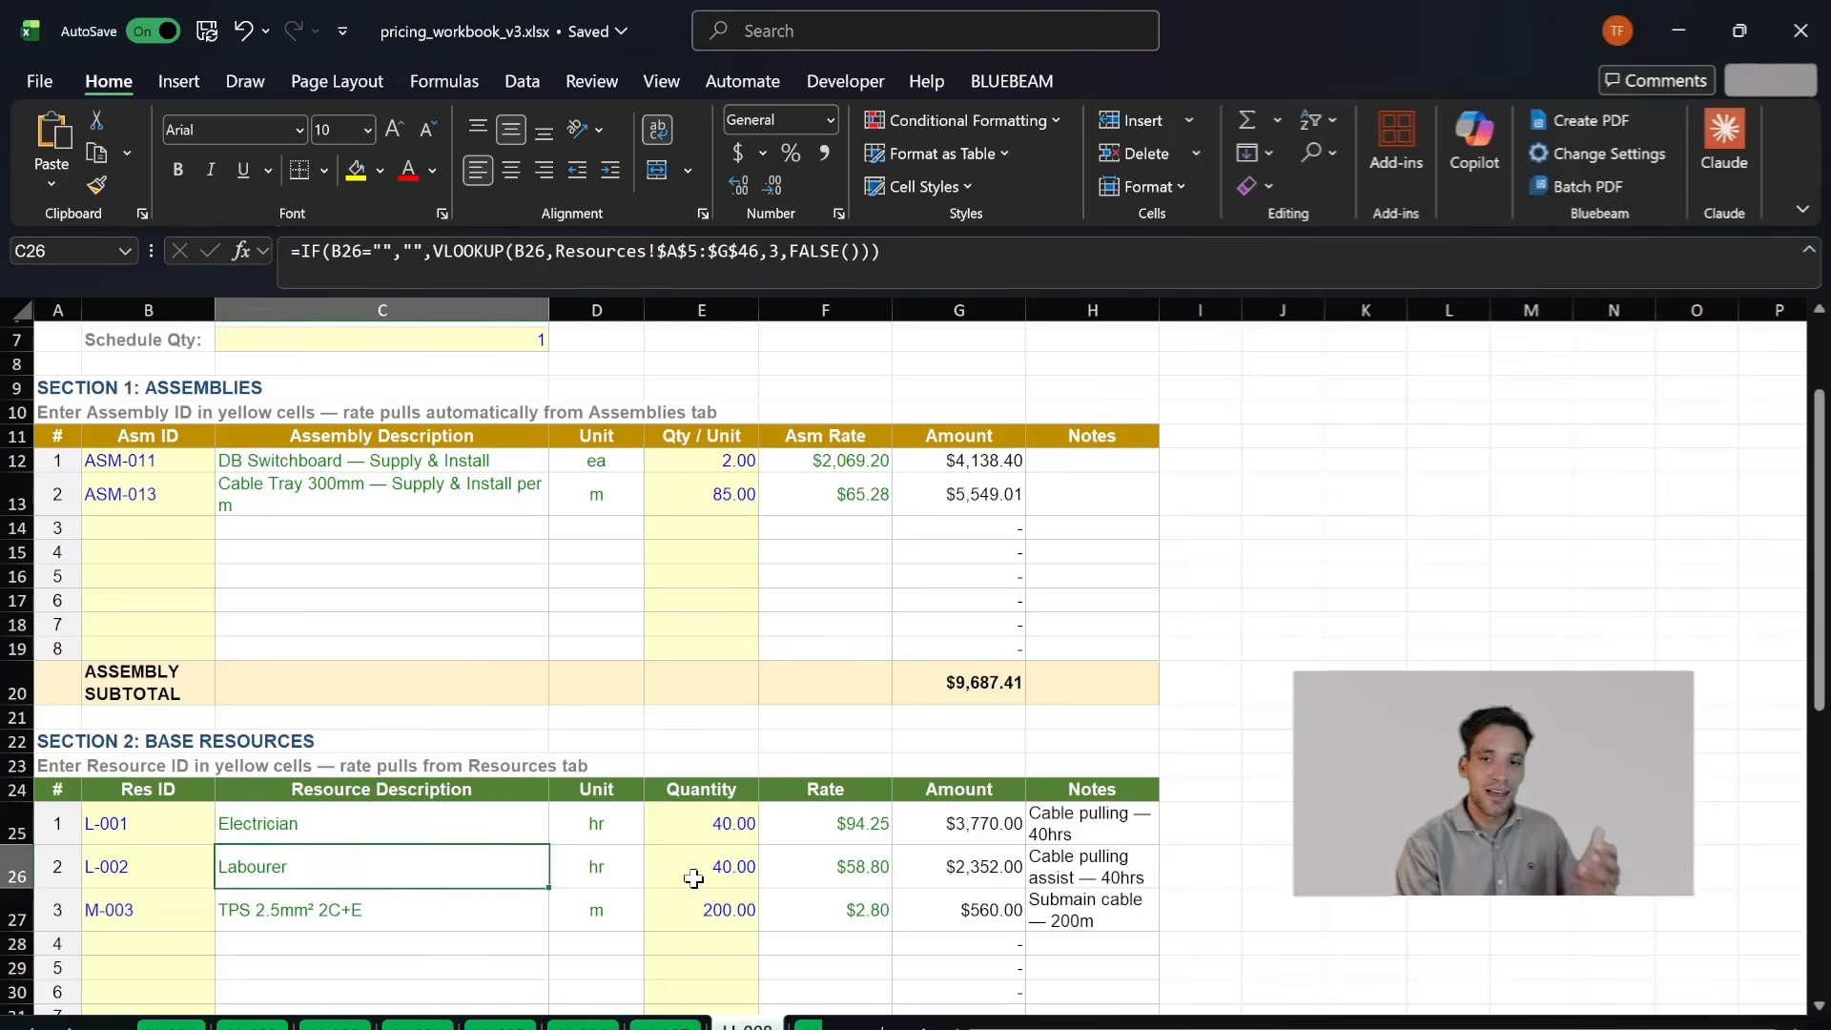
left_click(457, 901)
left_click(706, 904)
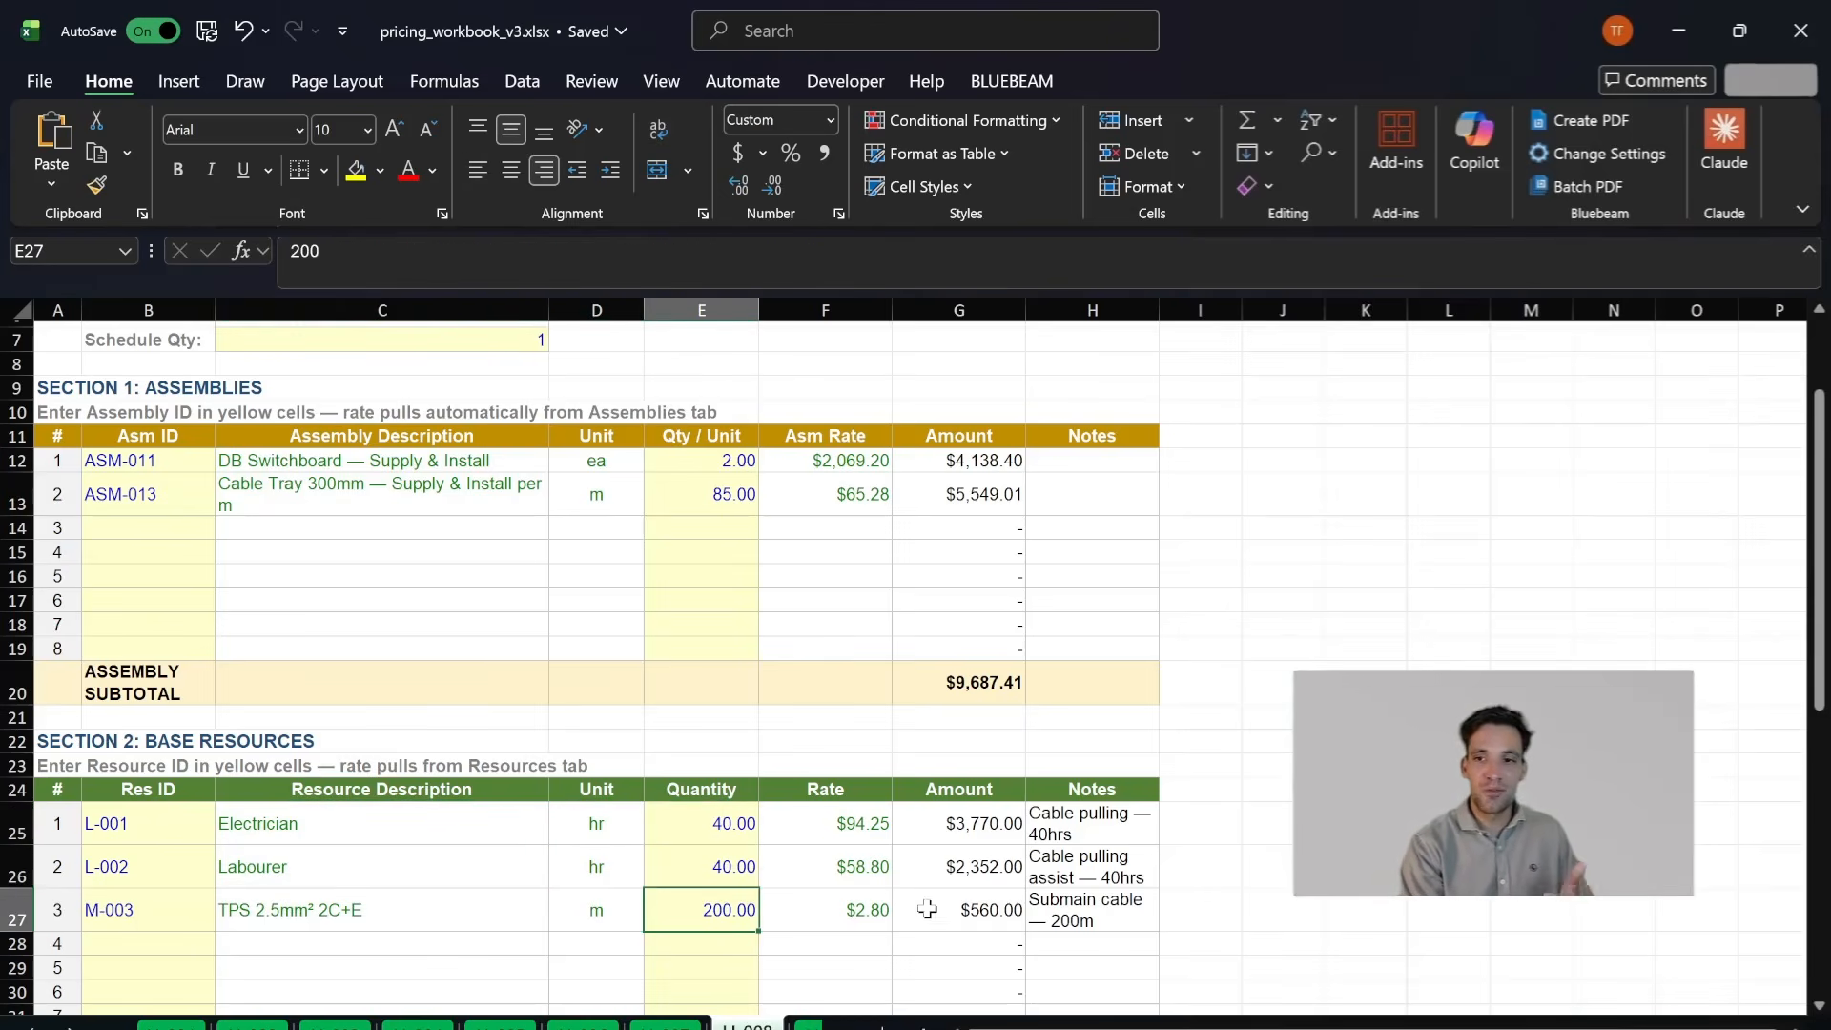
- Compare the cable tray assembly with the base resources on the LI-008 working sheet
scroll(660, 854, "up", 2)
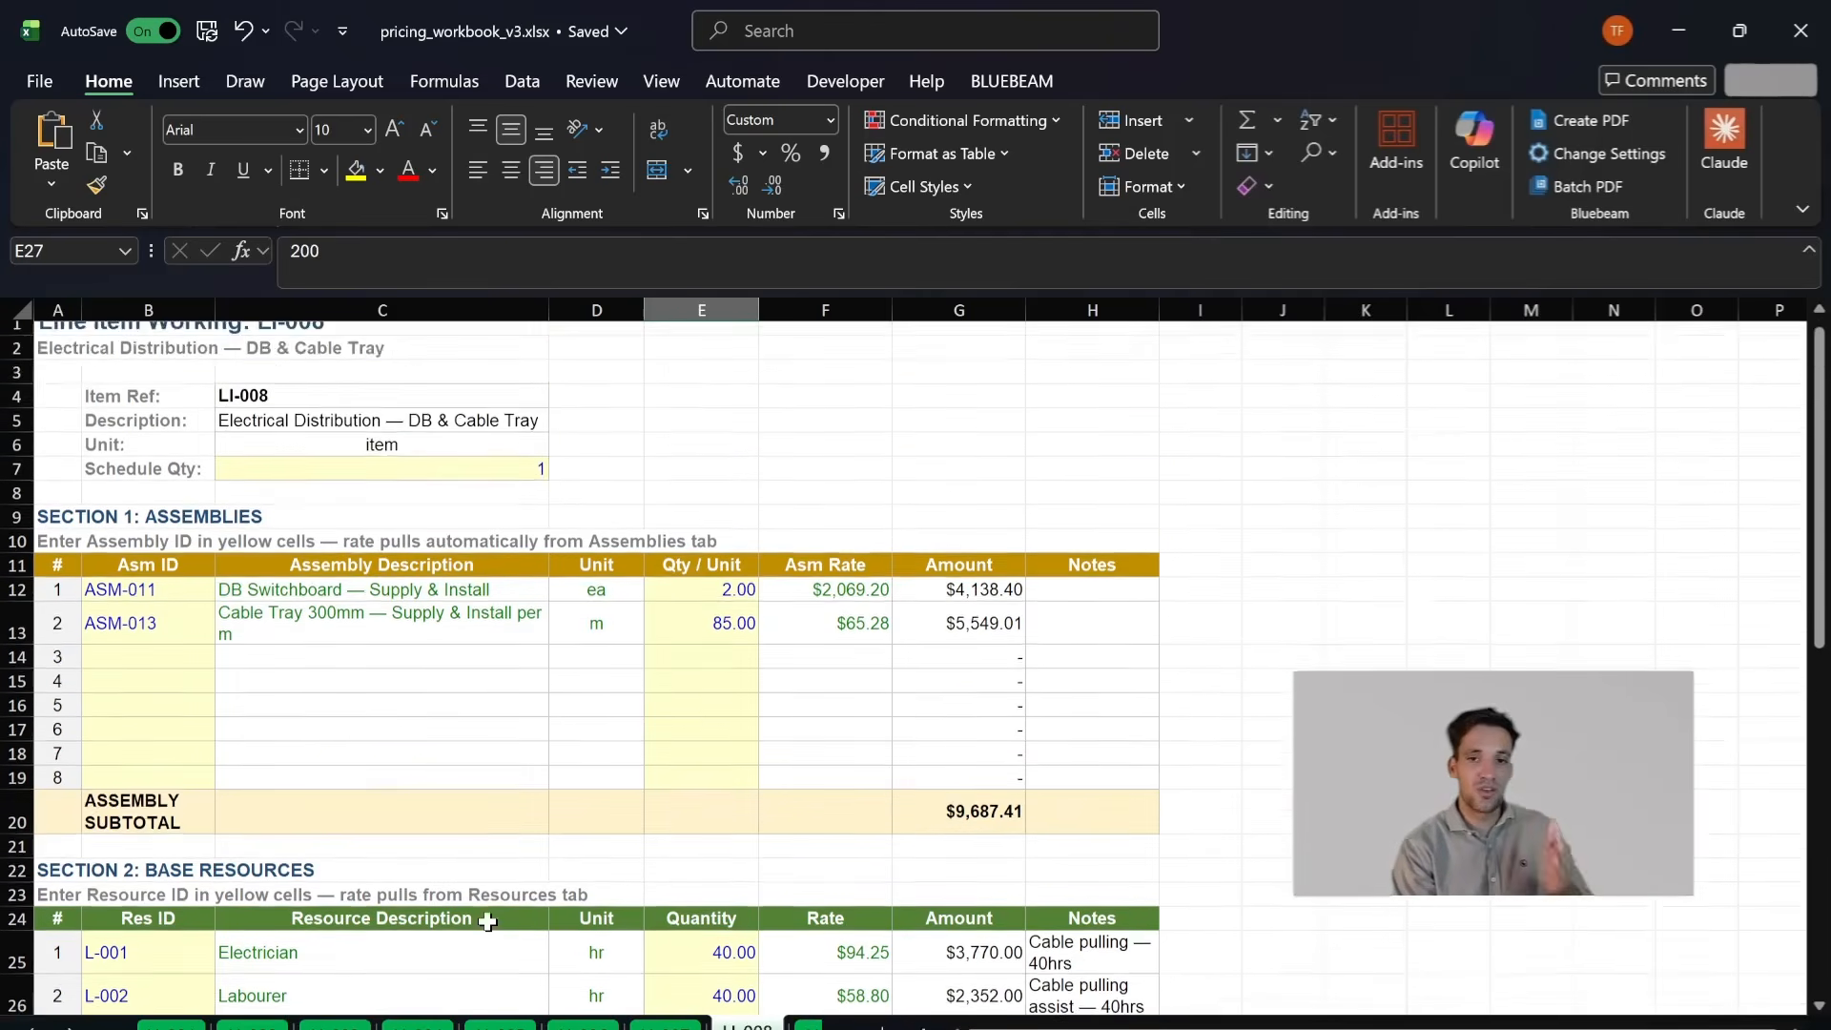
left_click(275, 655)
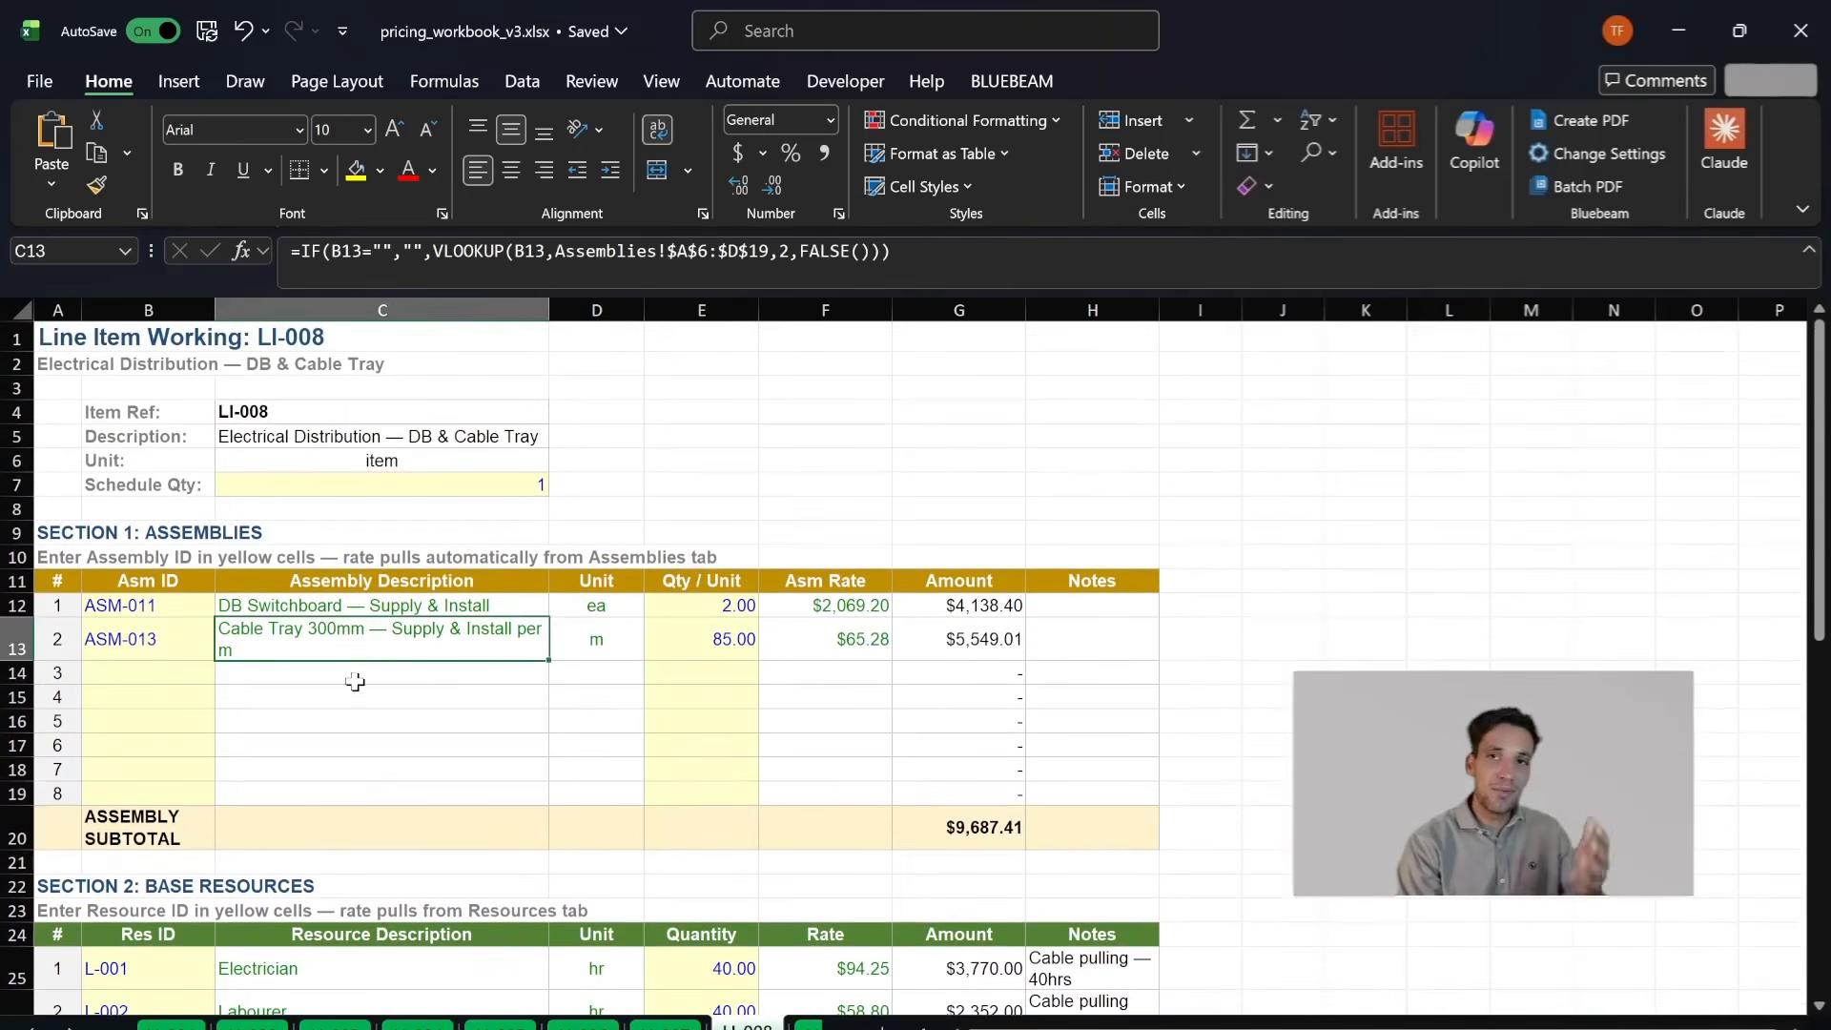
scroll(592, 706, "down", 4)
left_click(437, 716)
scroll(332, 723, "up", 4)
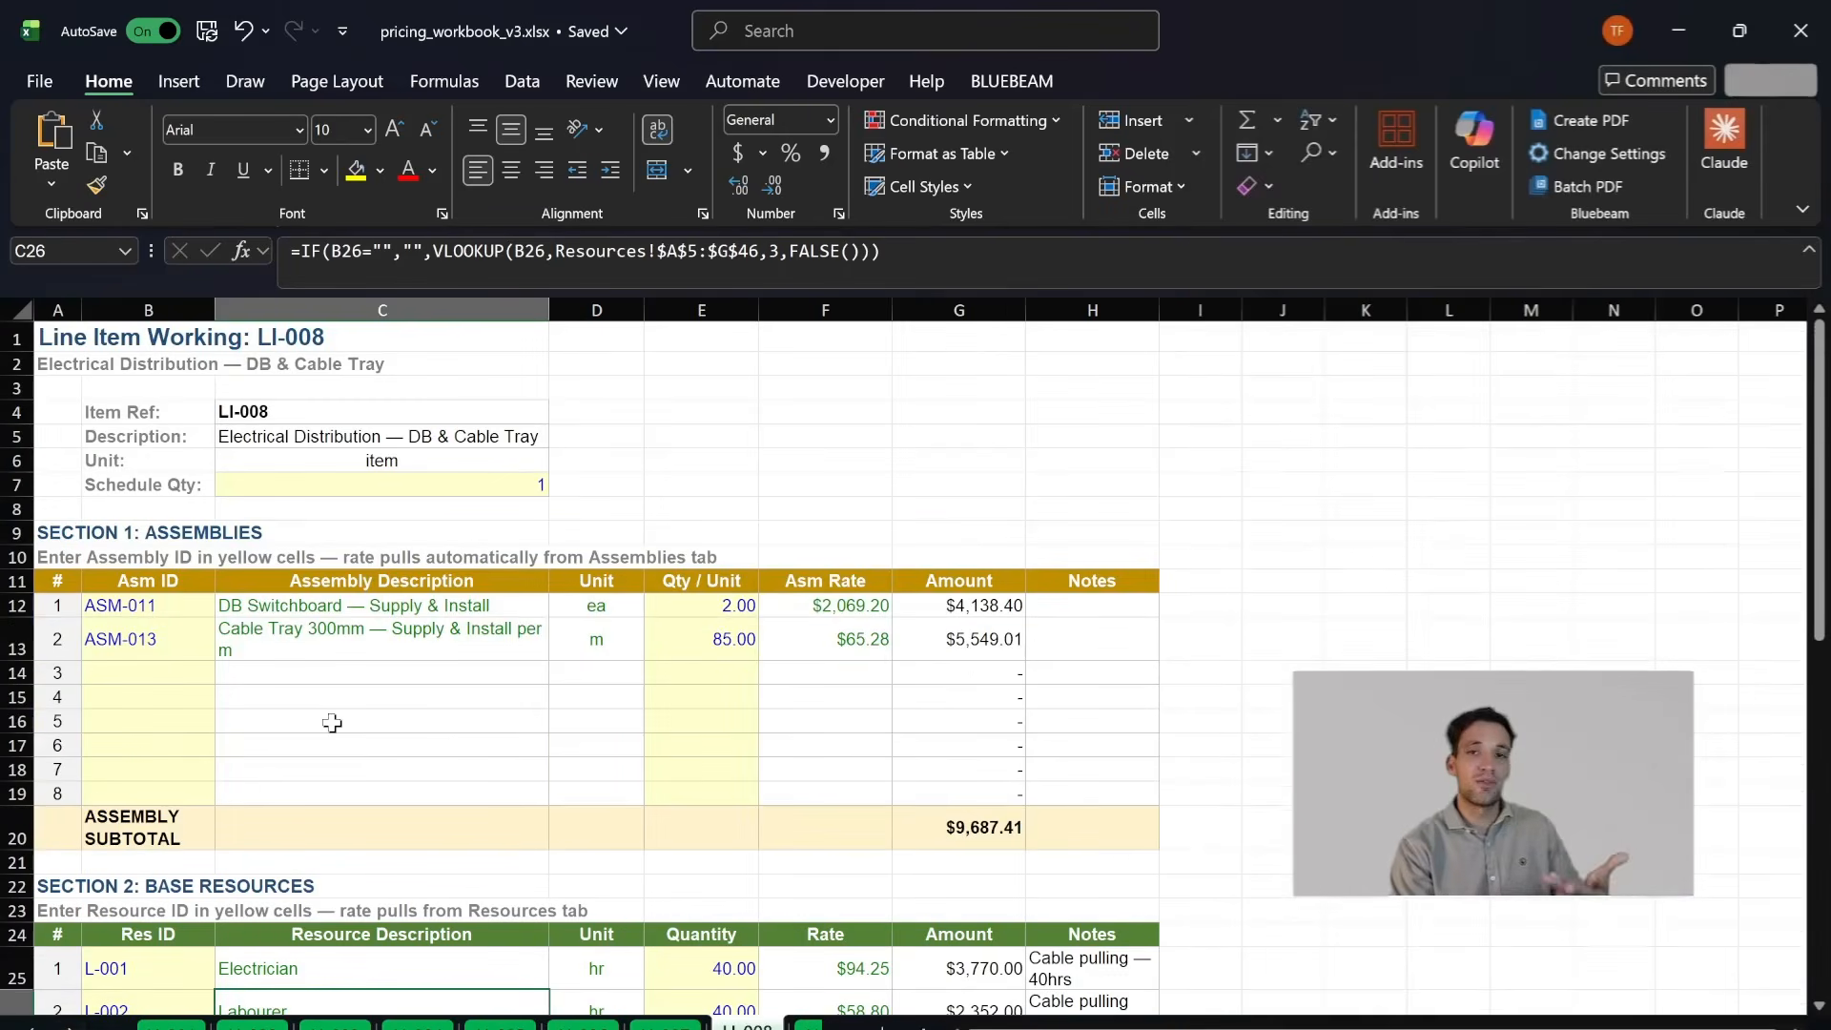
- Open the Rate Build-Ups sheet with the labour and plant rate build-ups
left_click(33, 1027)
left_click(32, 1027)
left_click(33, 1027)
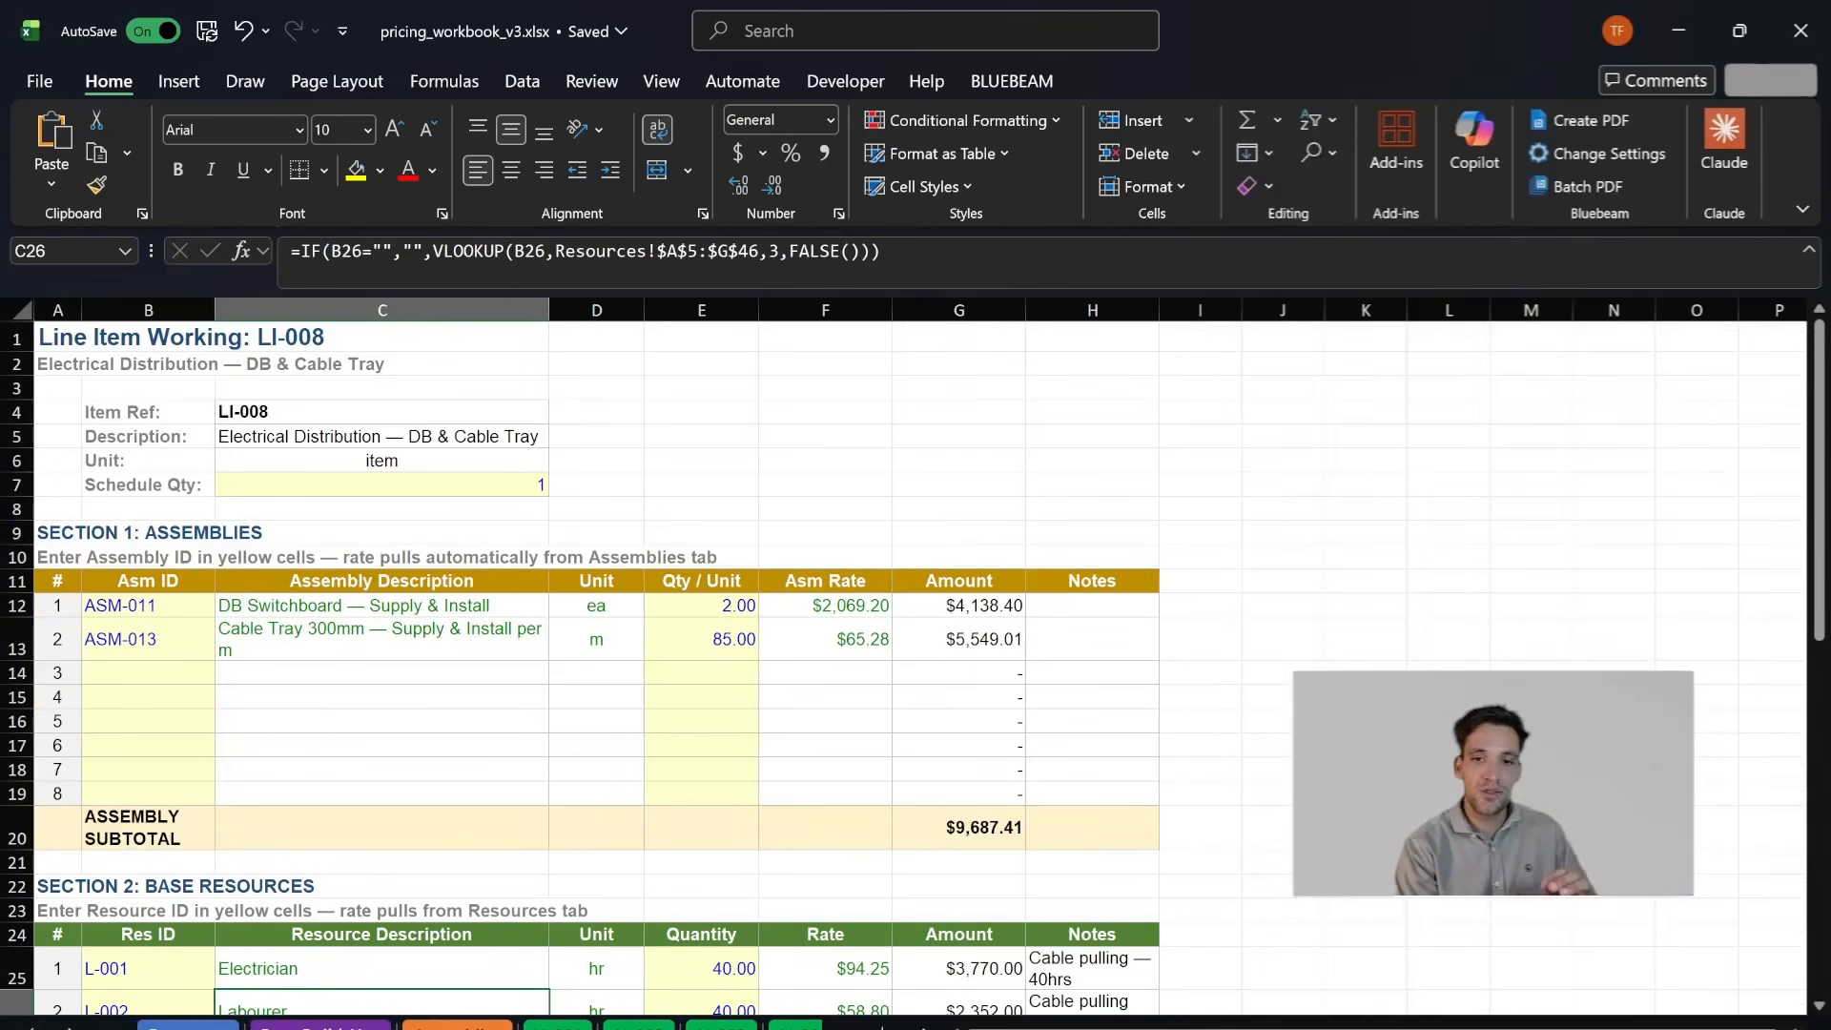
left_click(319, 1027)
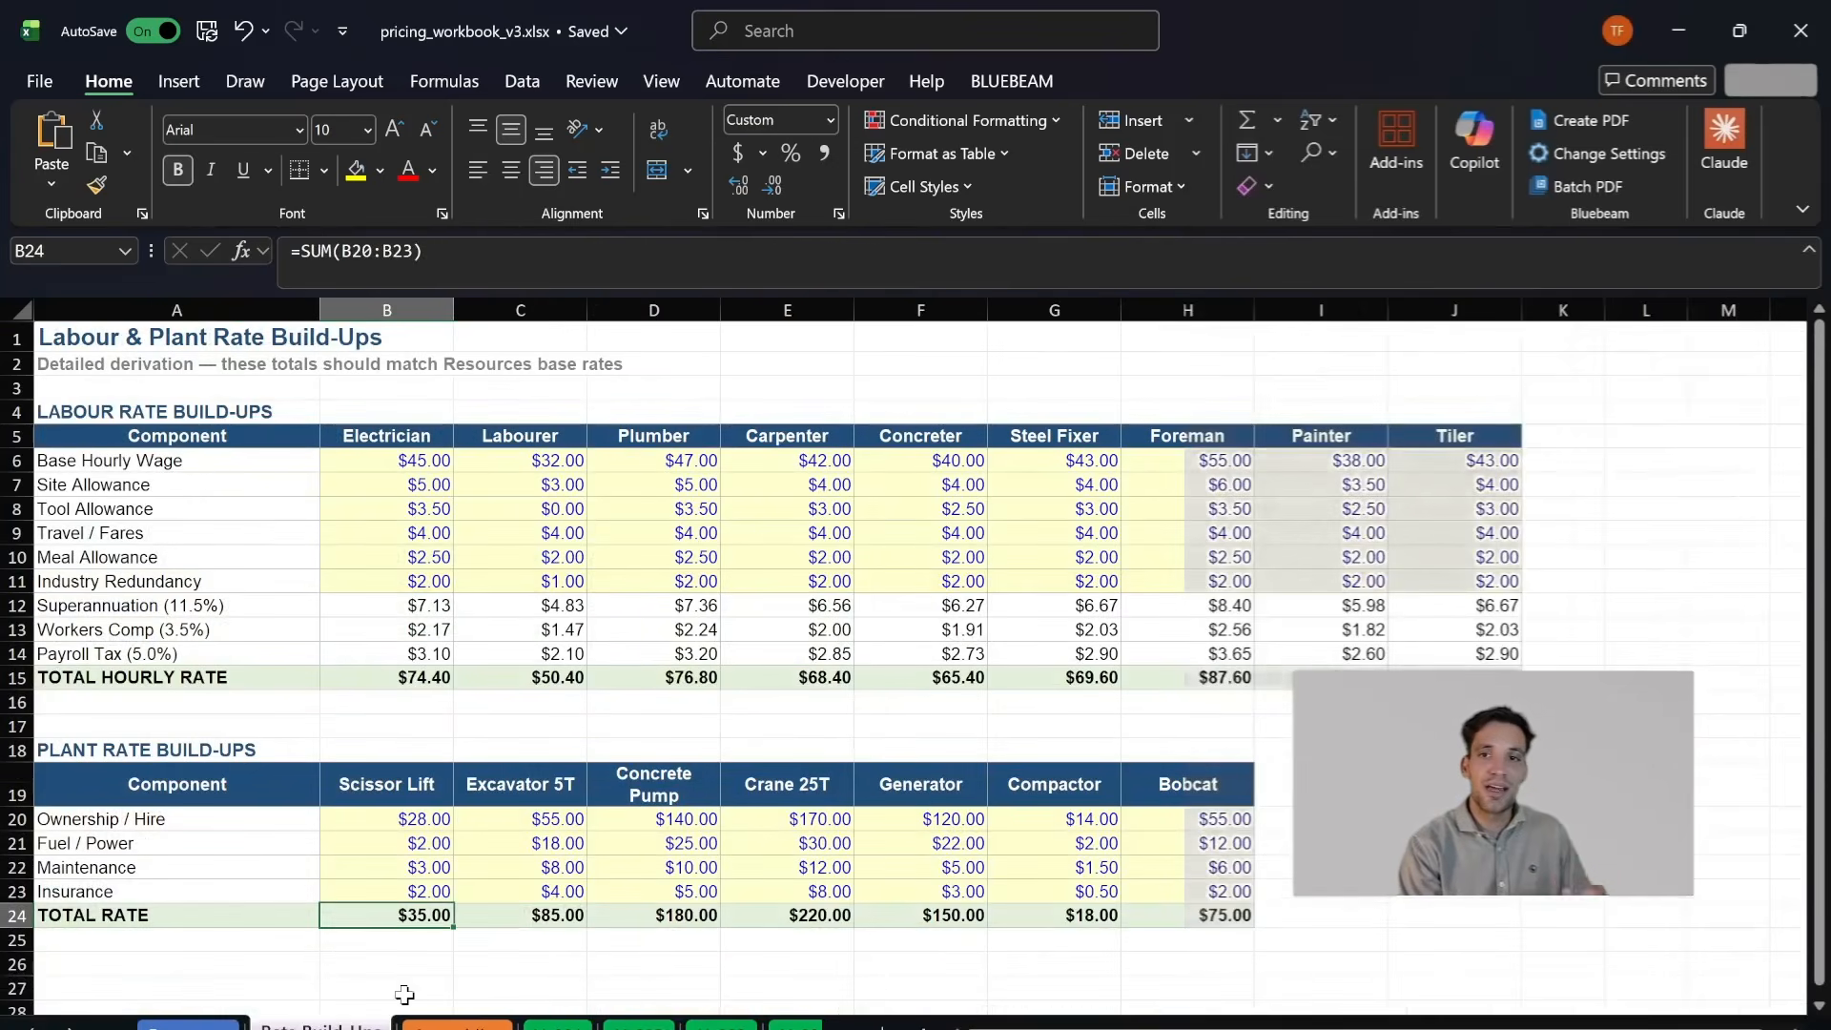
- Open the Resources sheet and look over the base resource database
left_click(457, 1027)
left_click(191, 1027)
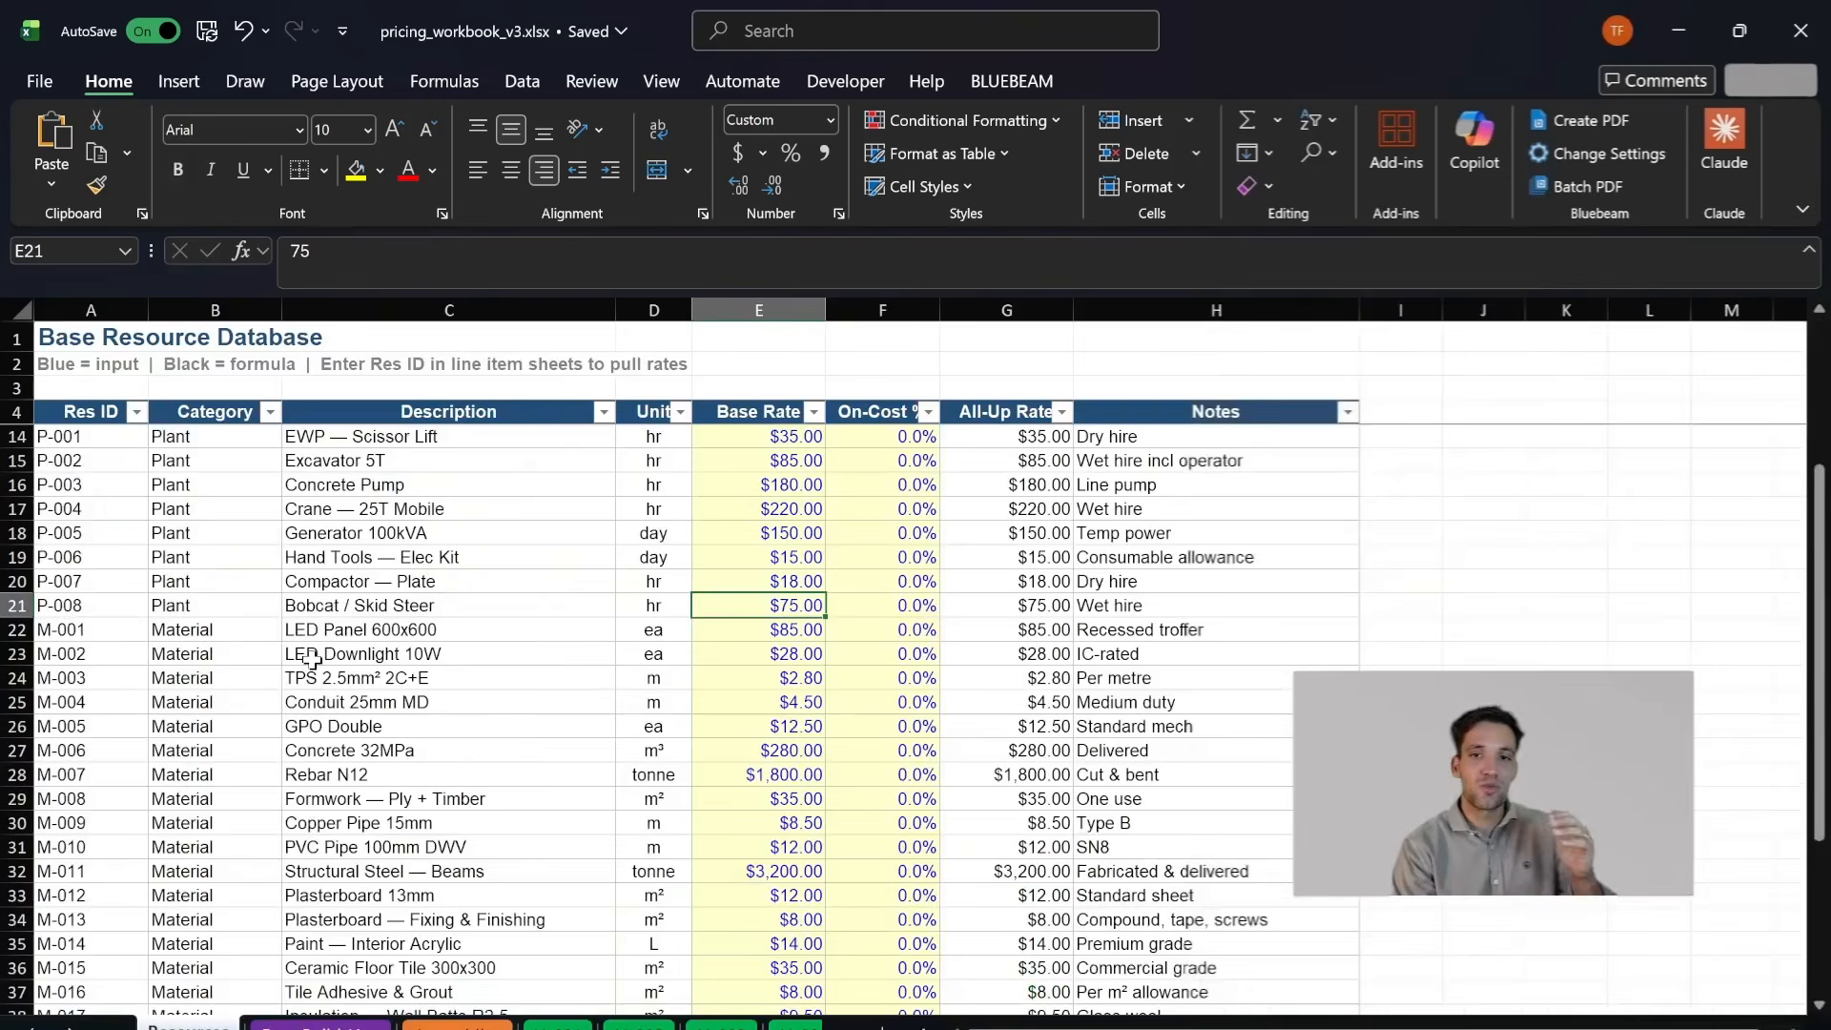
scroll(313, 660, "up", 3)
scroll(399, 576, "down", 1)
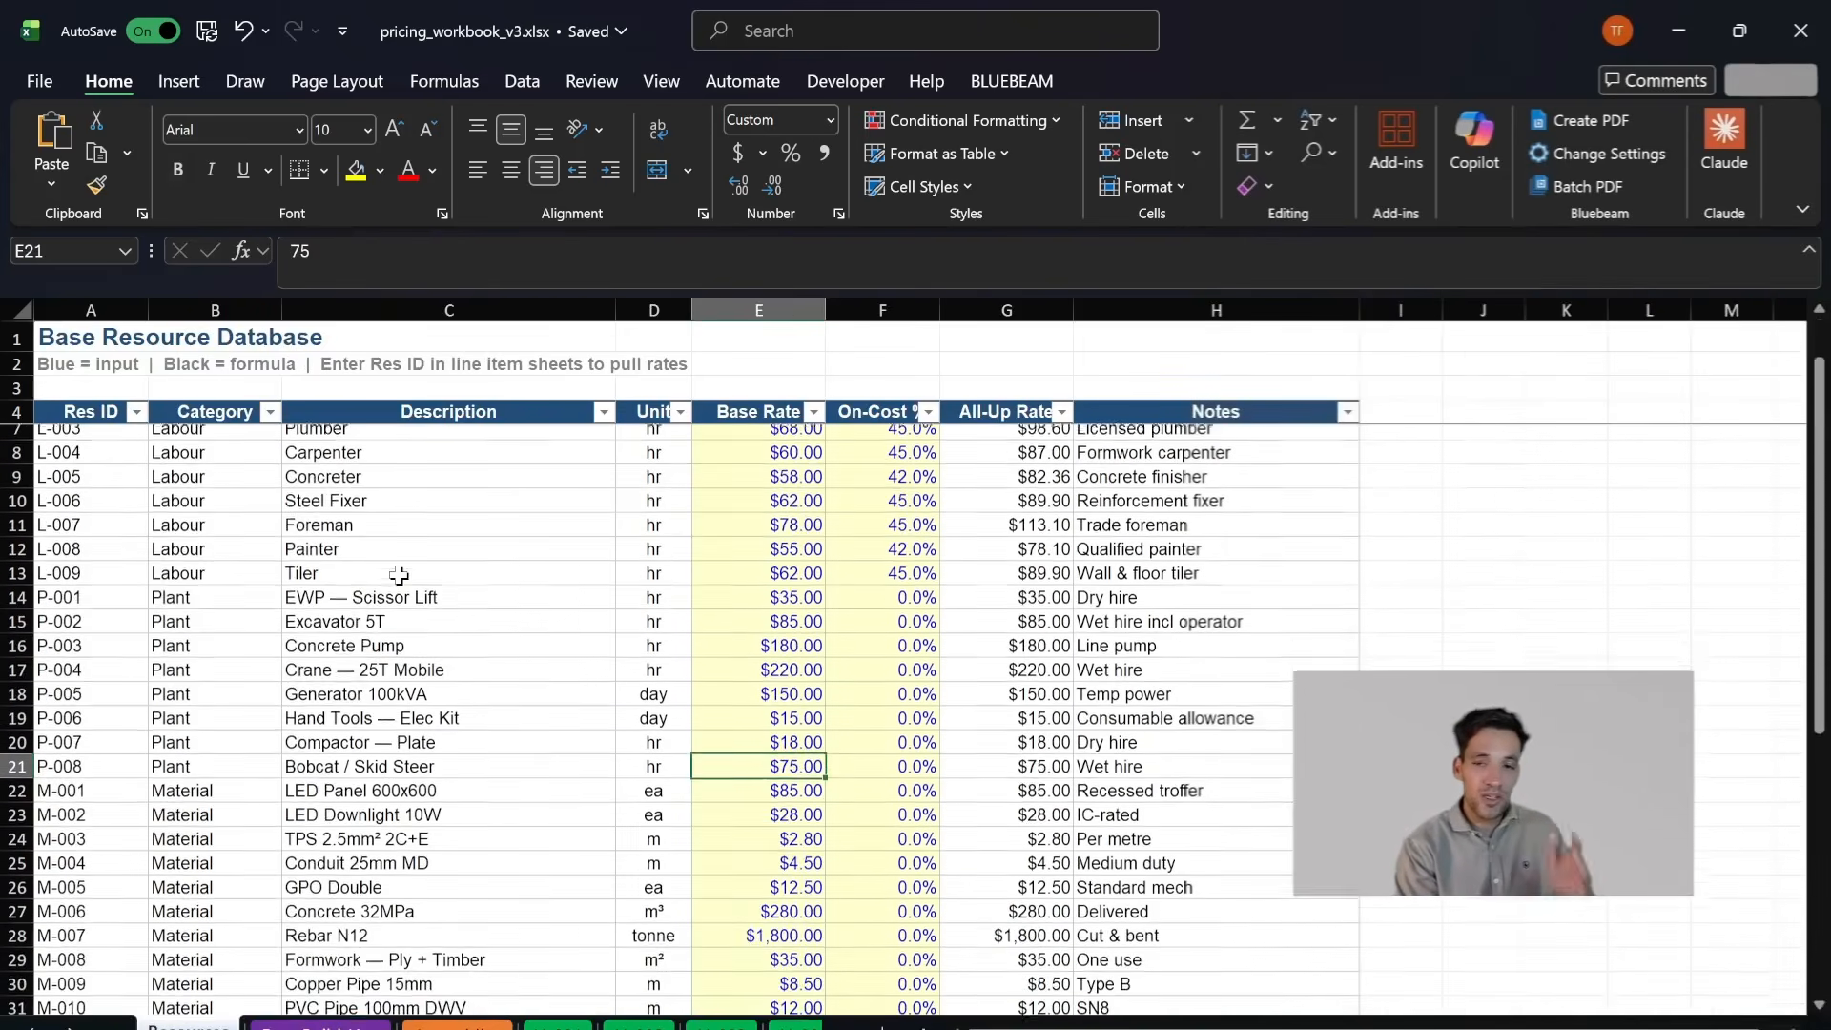
scroll(421, 567, "up", 1)
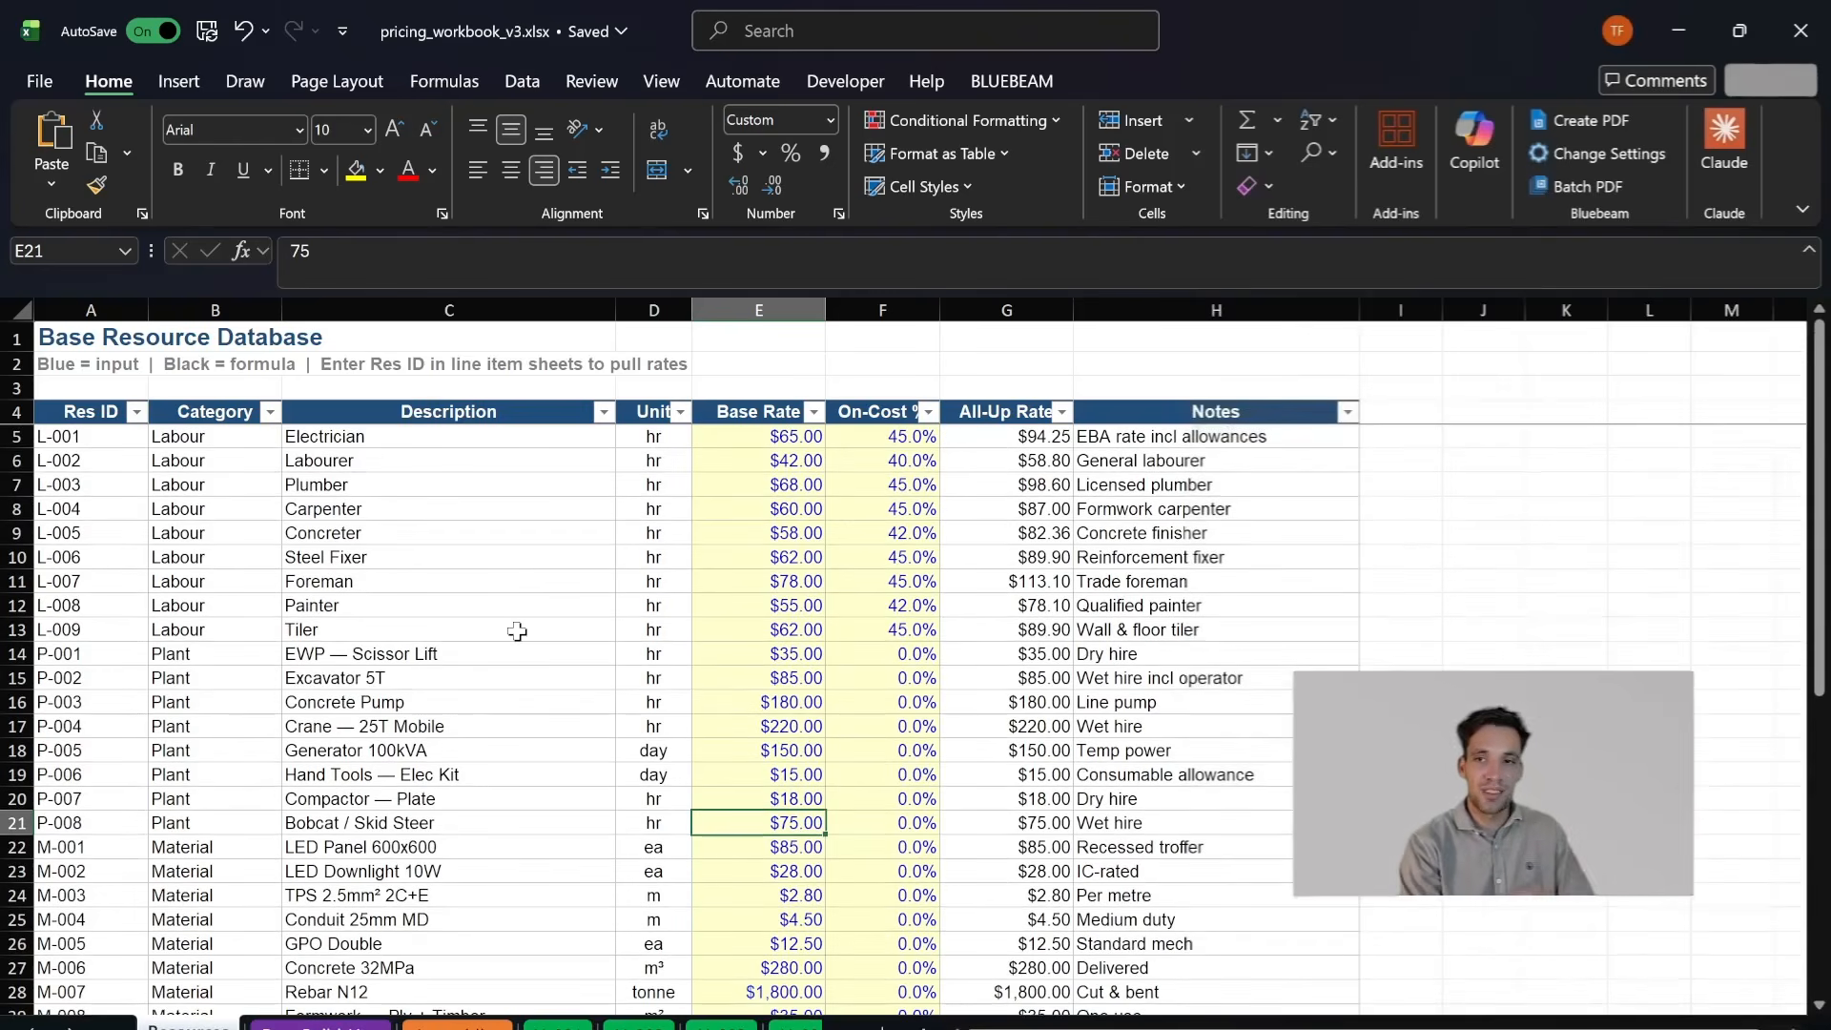
- Examine the labour, plant and material descriptions listed in the base resource database
left_click_drag(386, 448, 449, 562)
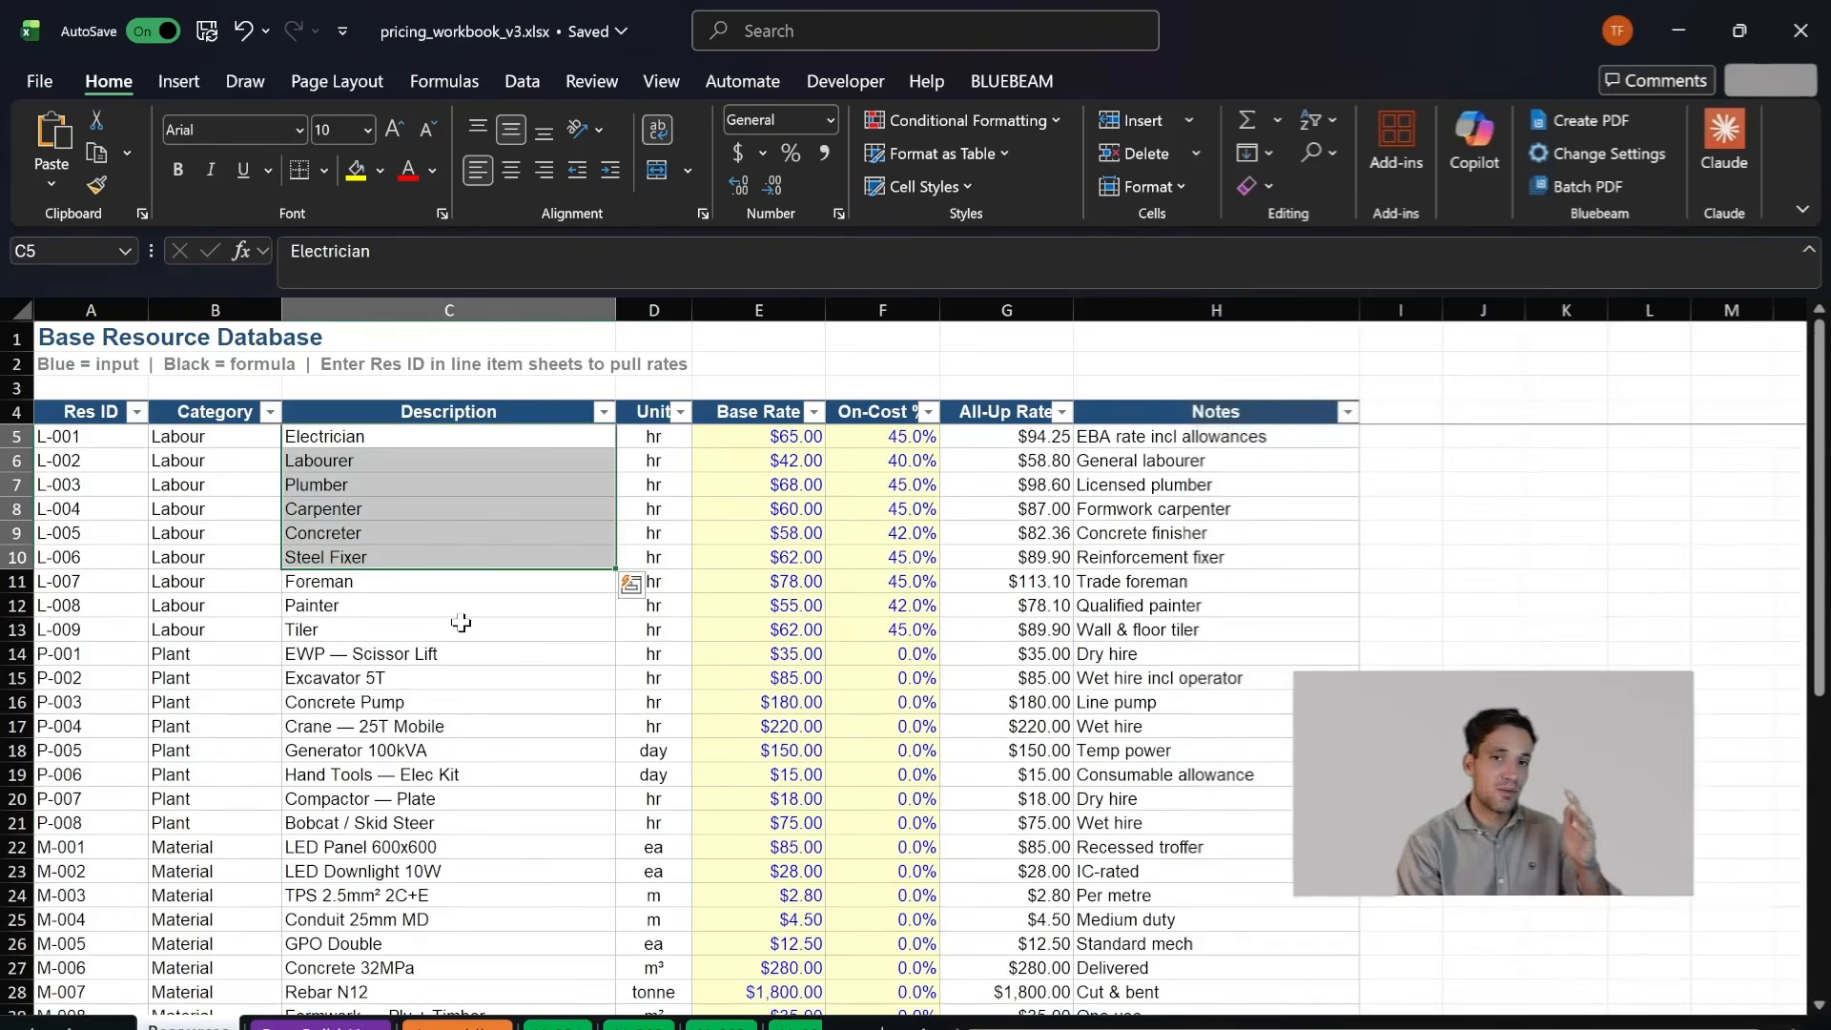
left_click(455, 699)
left_click(468, 756)
scroll(468, 756, "down", 3)
left_click(423, 725)
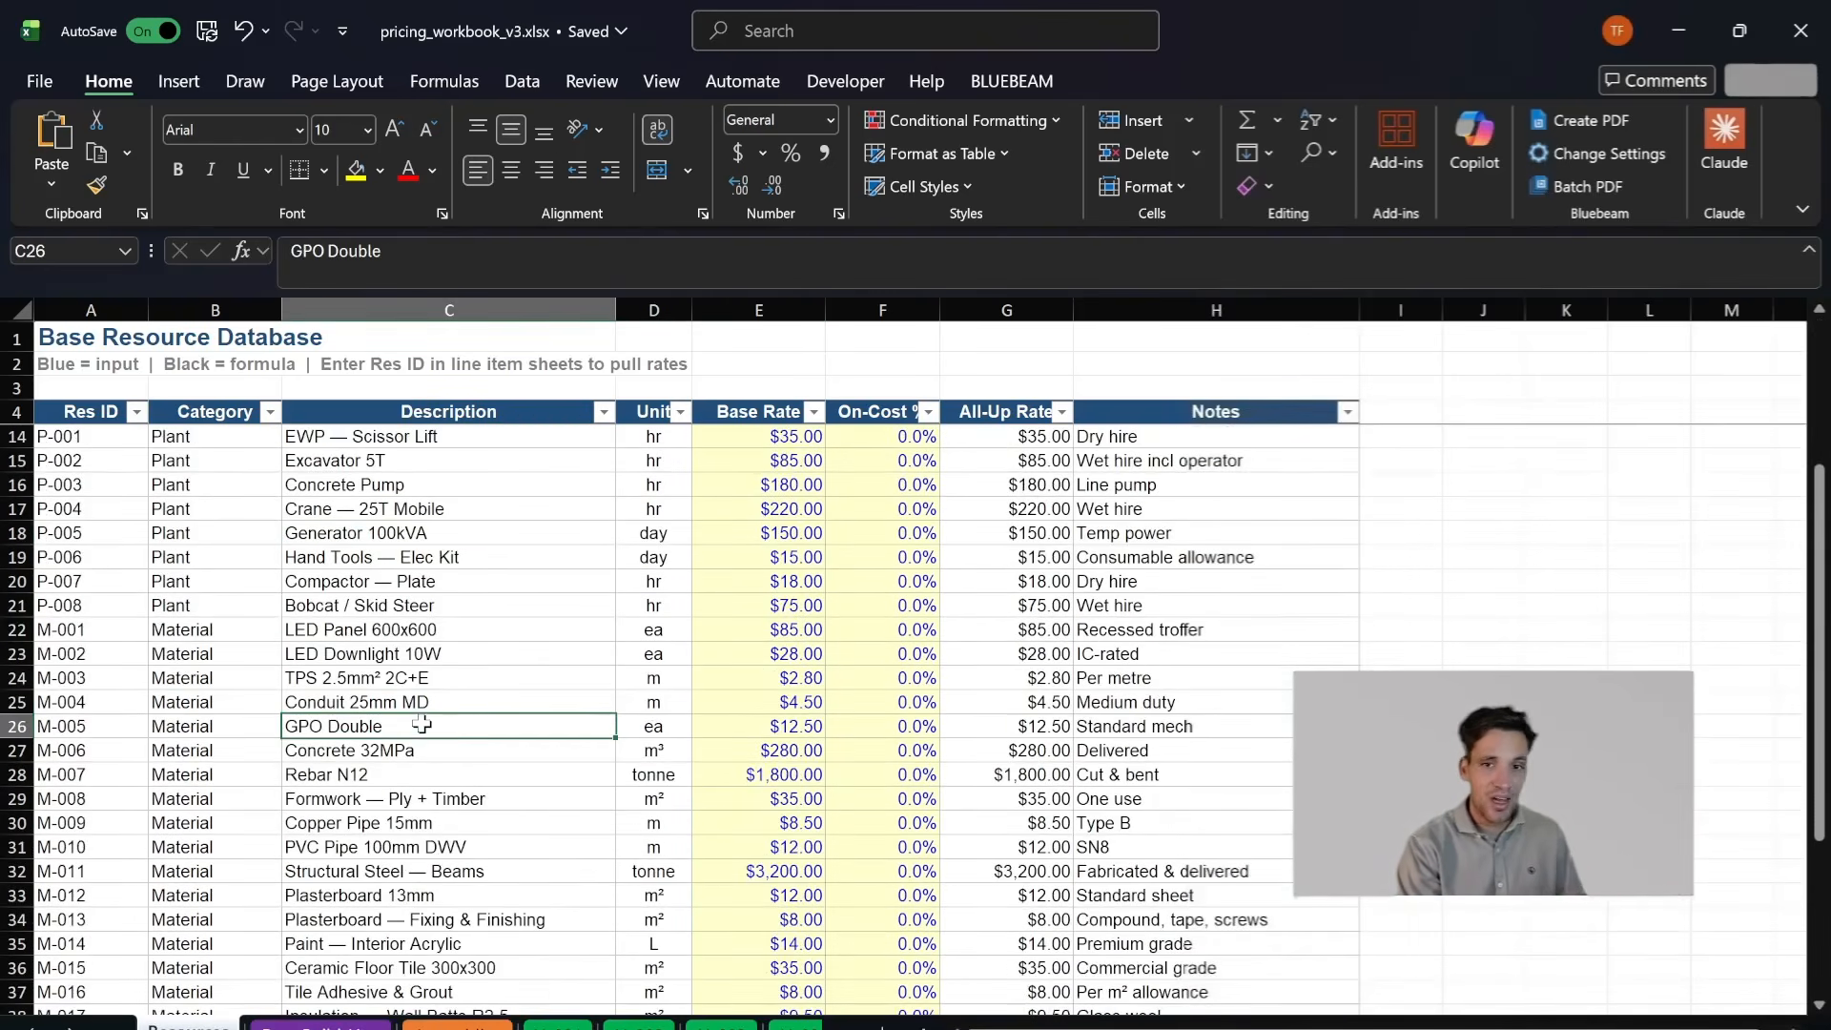
scroll(484, 783, "down", 6)
scroll(482, 782, "up", 3)
scroll(482, 784, "up", 6)
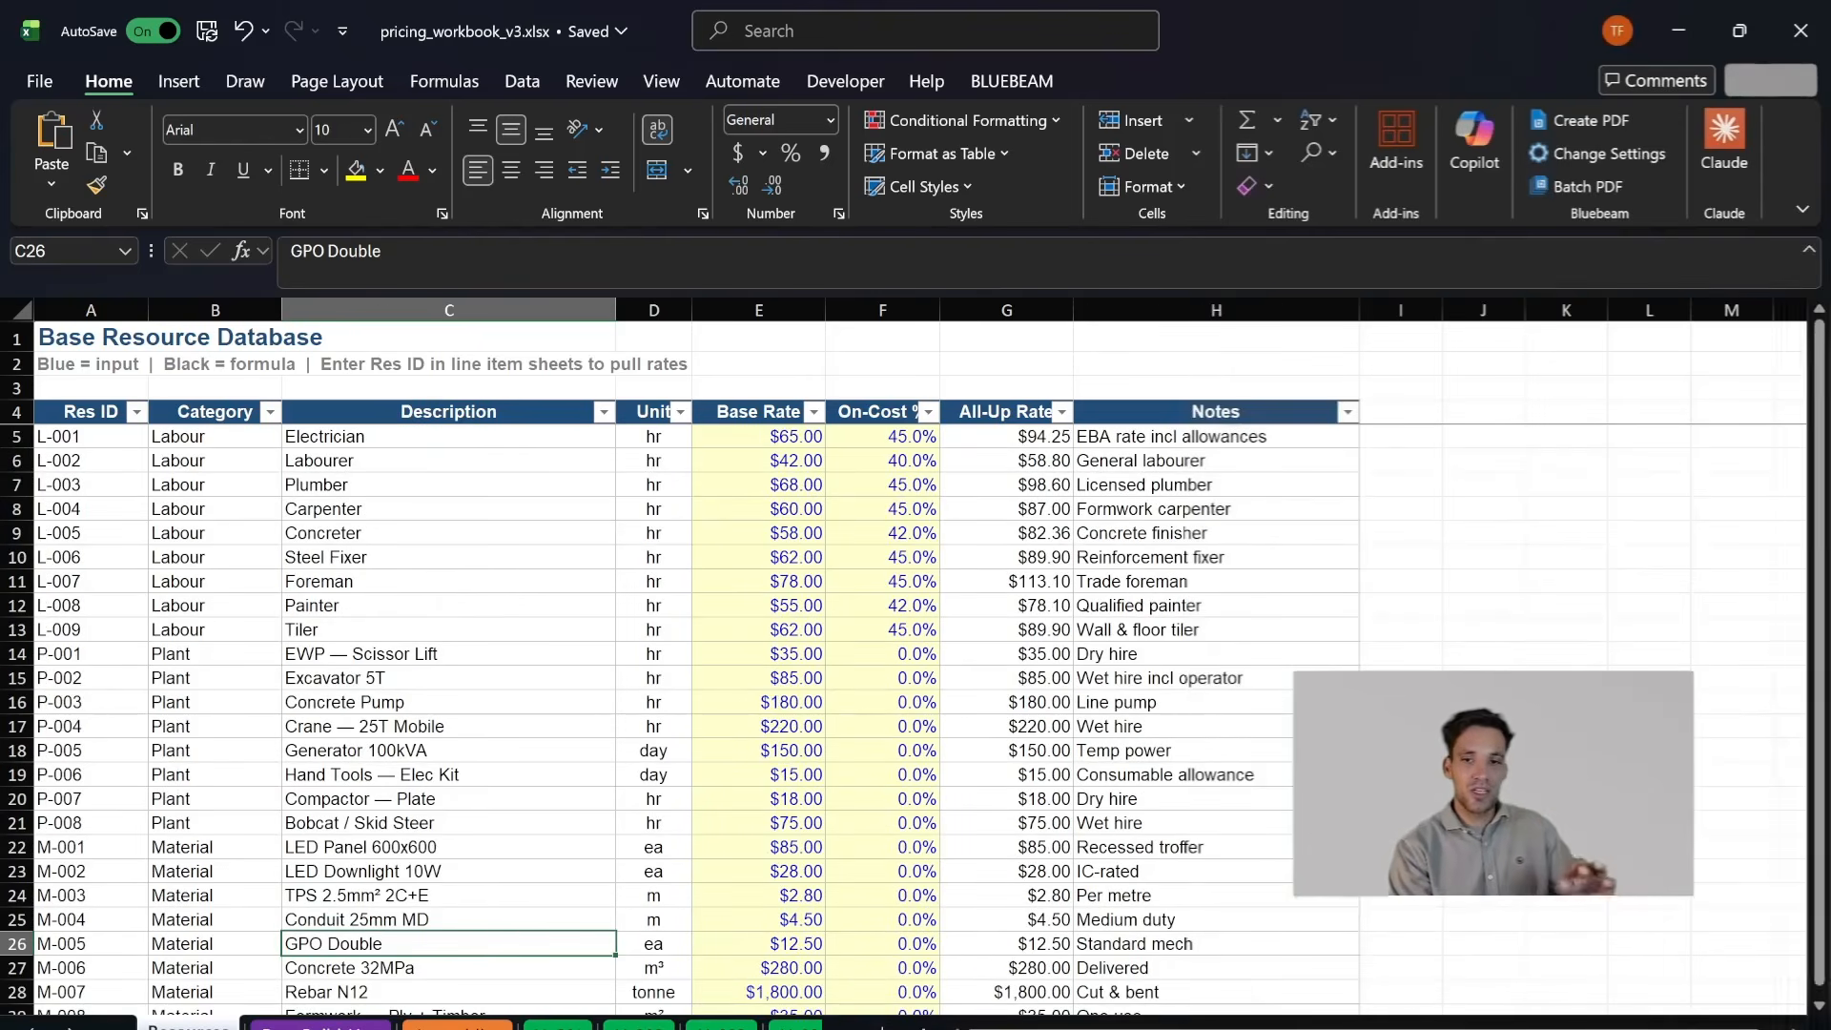
- Select resource L-001 in the first row of Section 2: Base Resources on the LI-001 sheet
left_click(558, 1026)
scroll(203, 624, "down", 7)
left_click(190, 553)
scroll(215, 610, "up", 2)
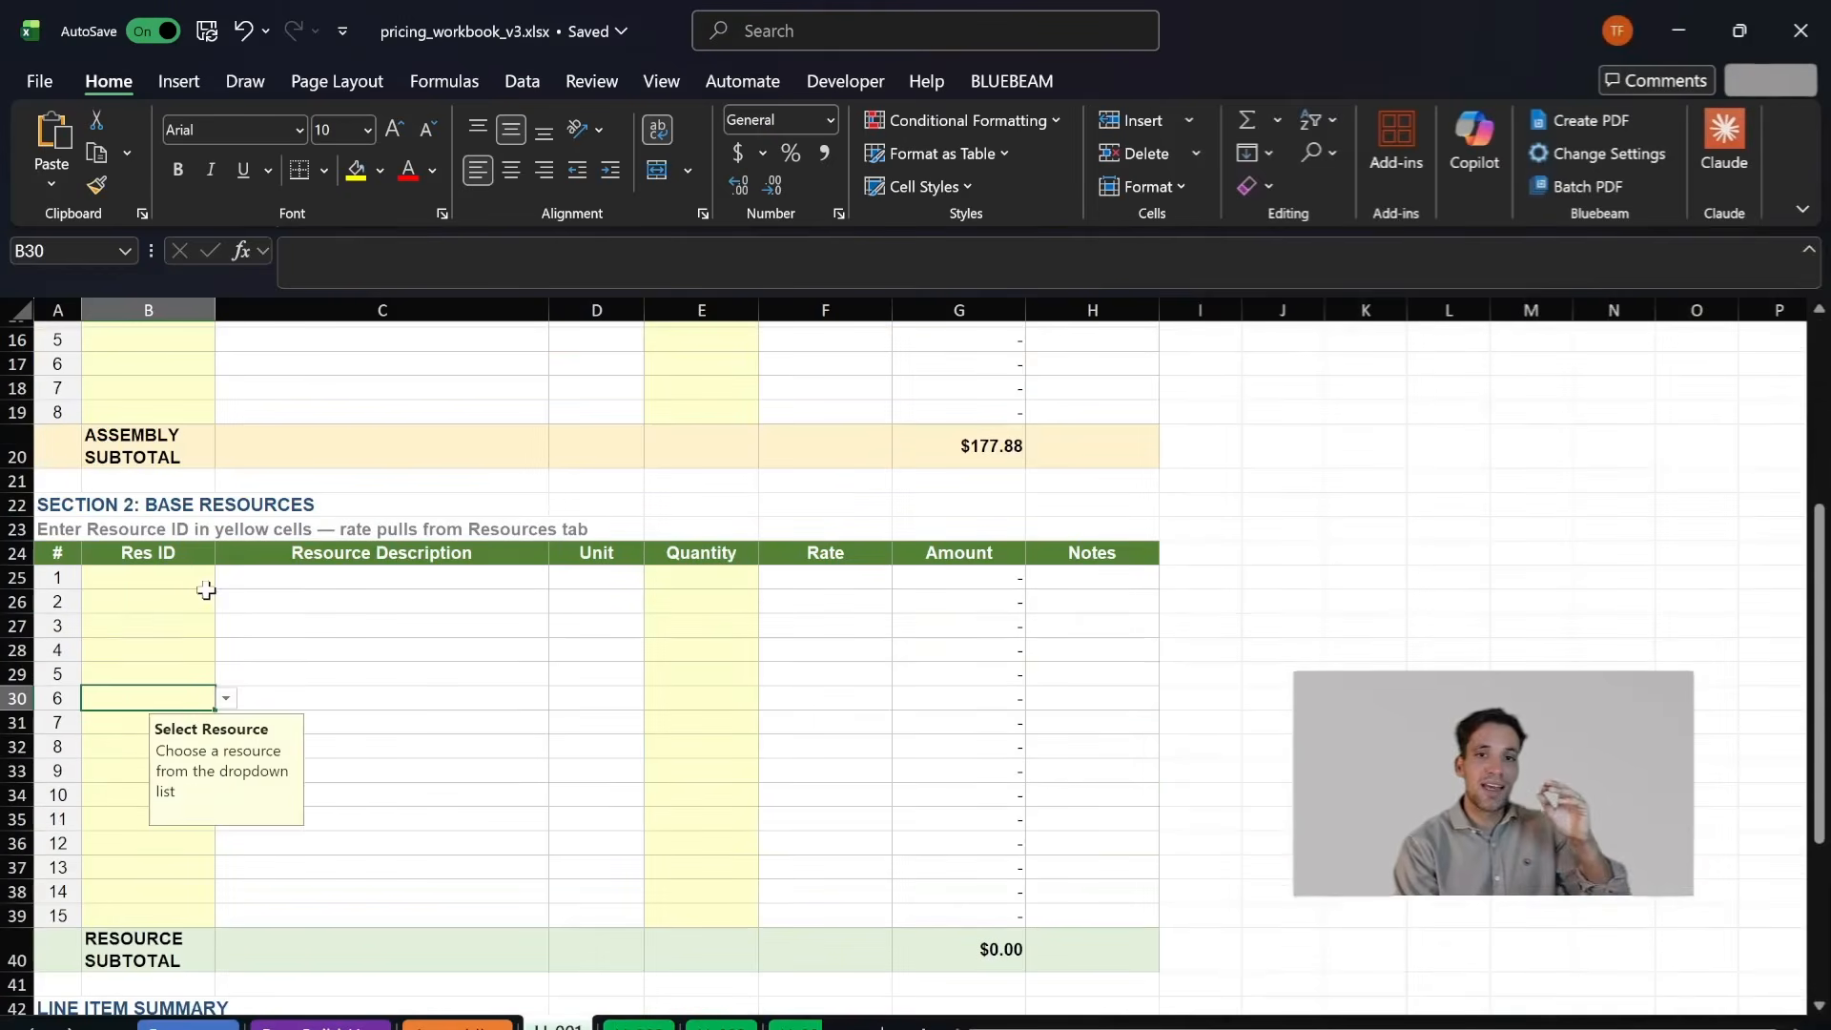
left_click(162, 577)
left_click(226, 576)
left_click(148, 601)
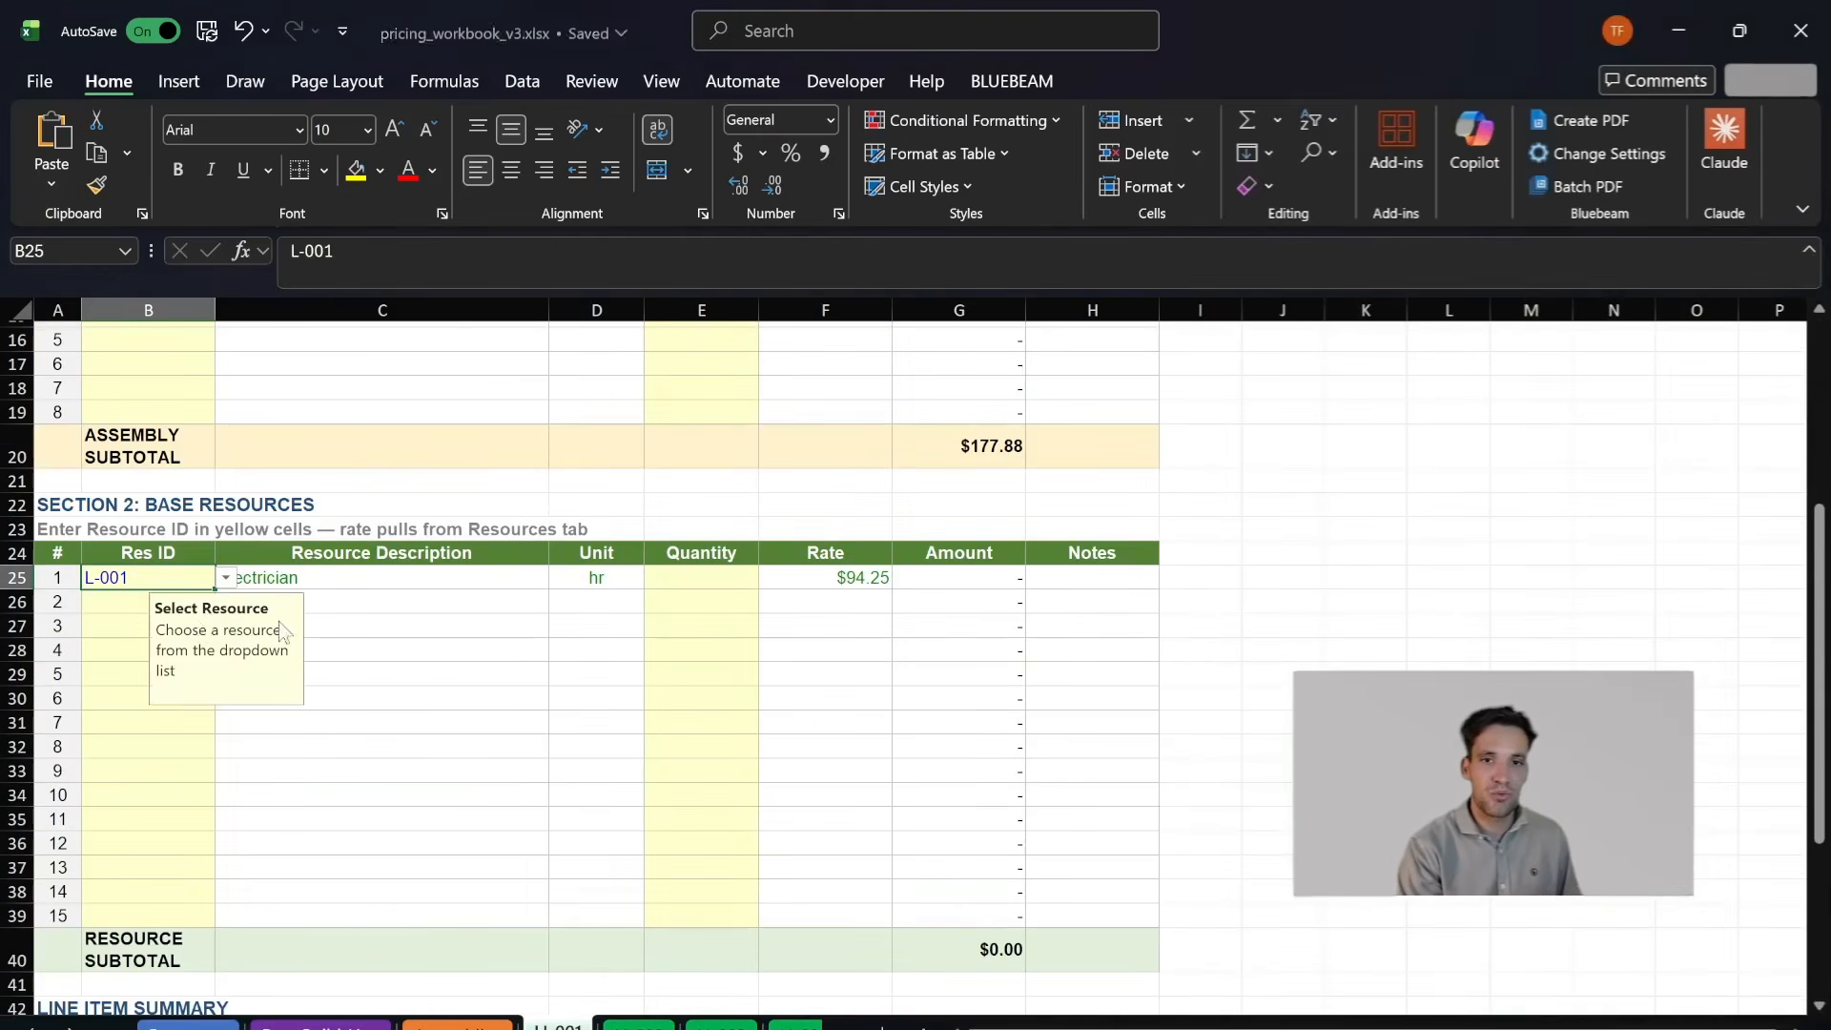
left_click(477, 555)
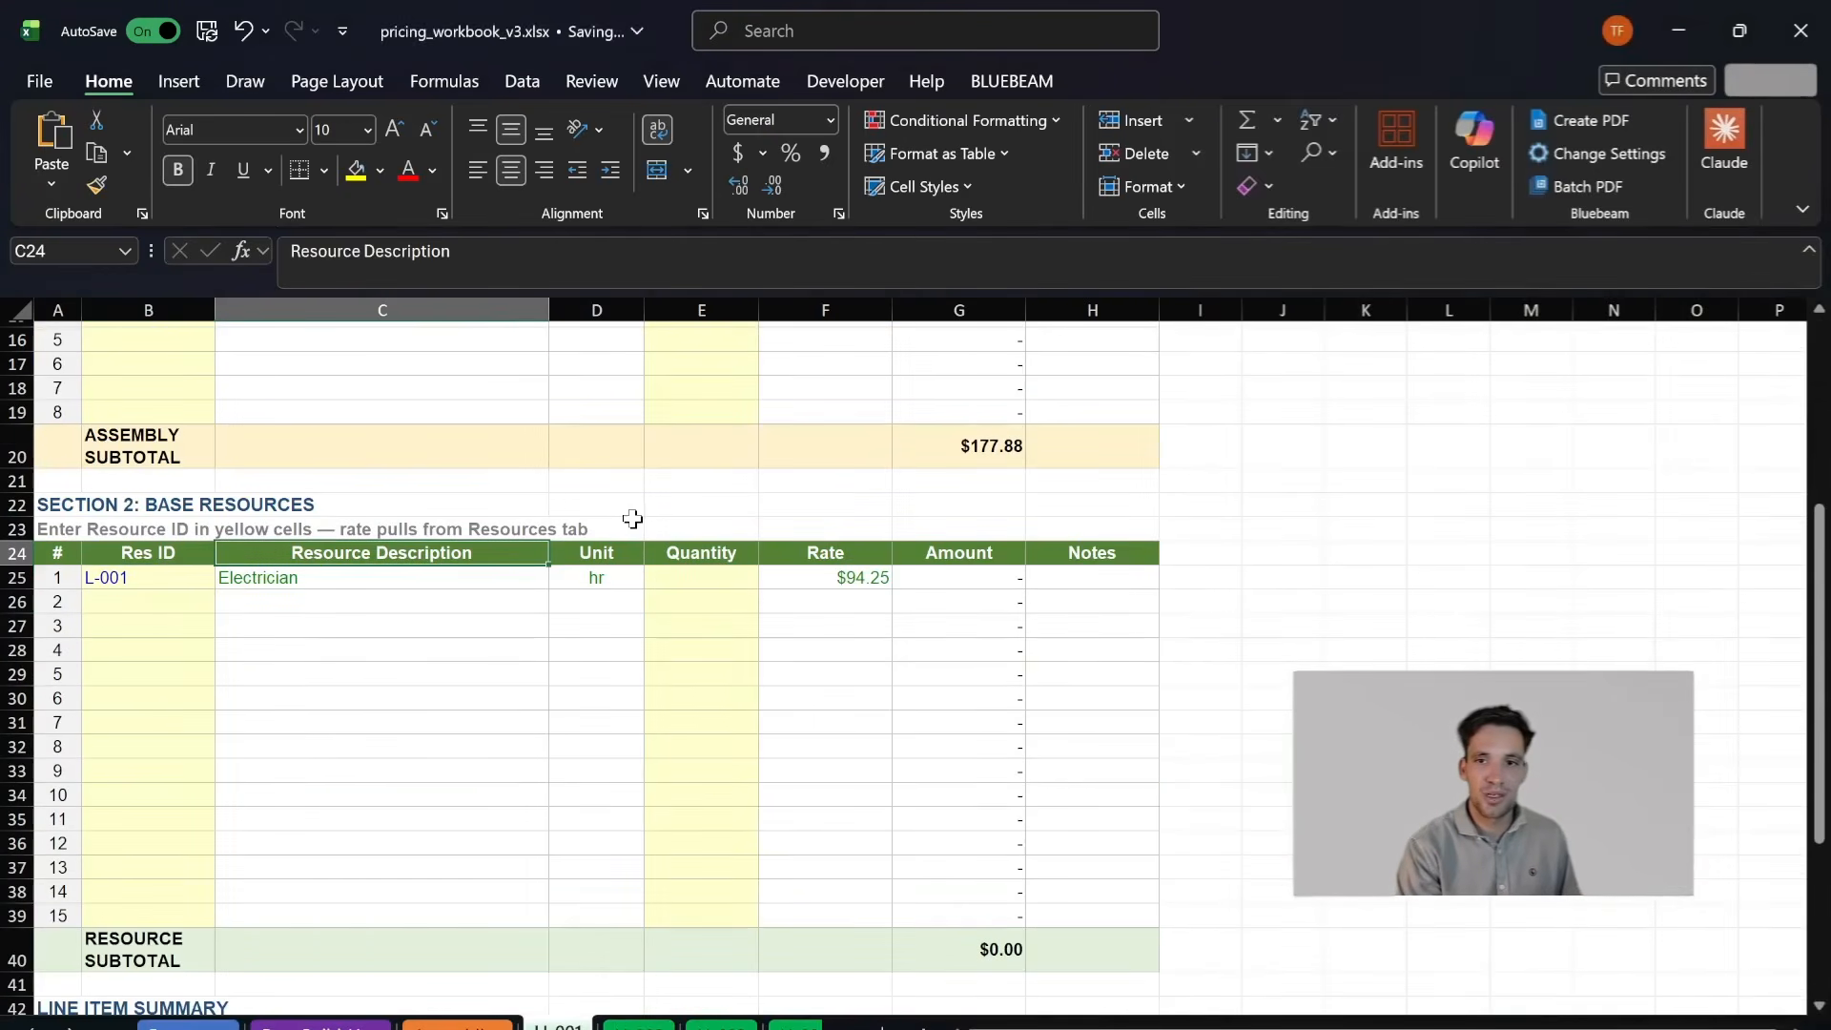
- Check the base resource database on the Resources sheet and return to LI-001
left_click(699, 582)
left_click(190, 1025)
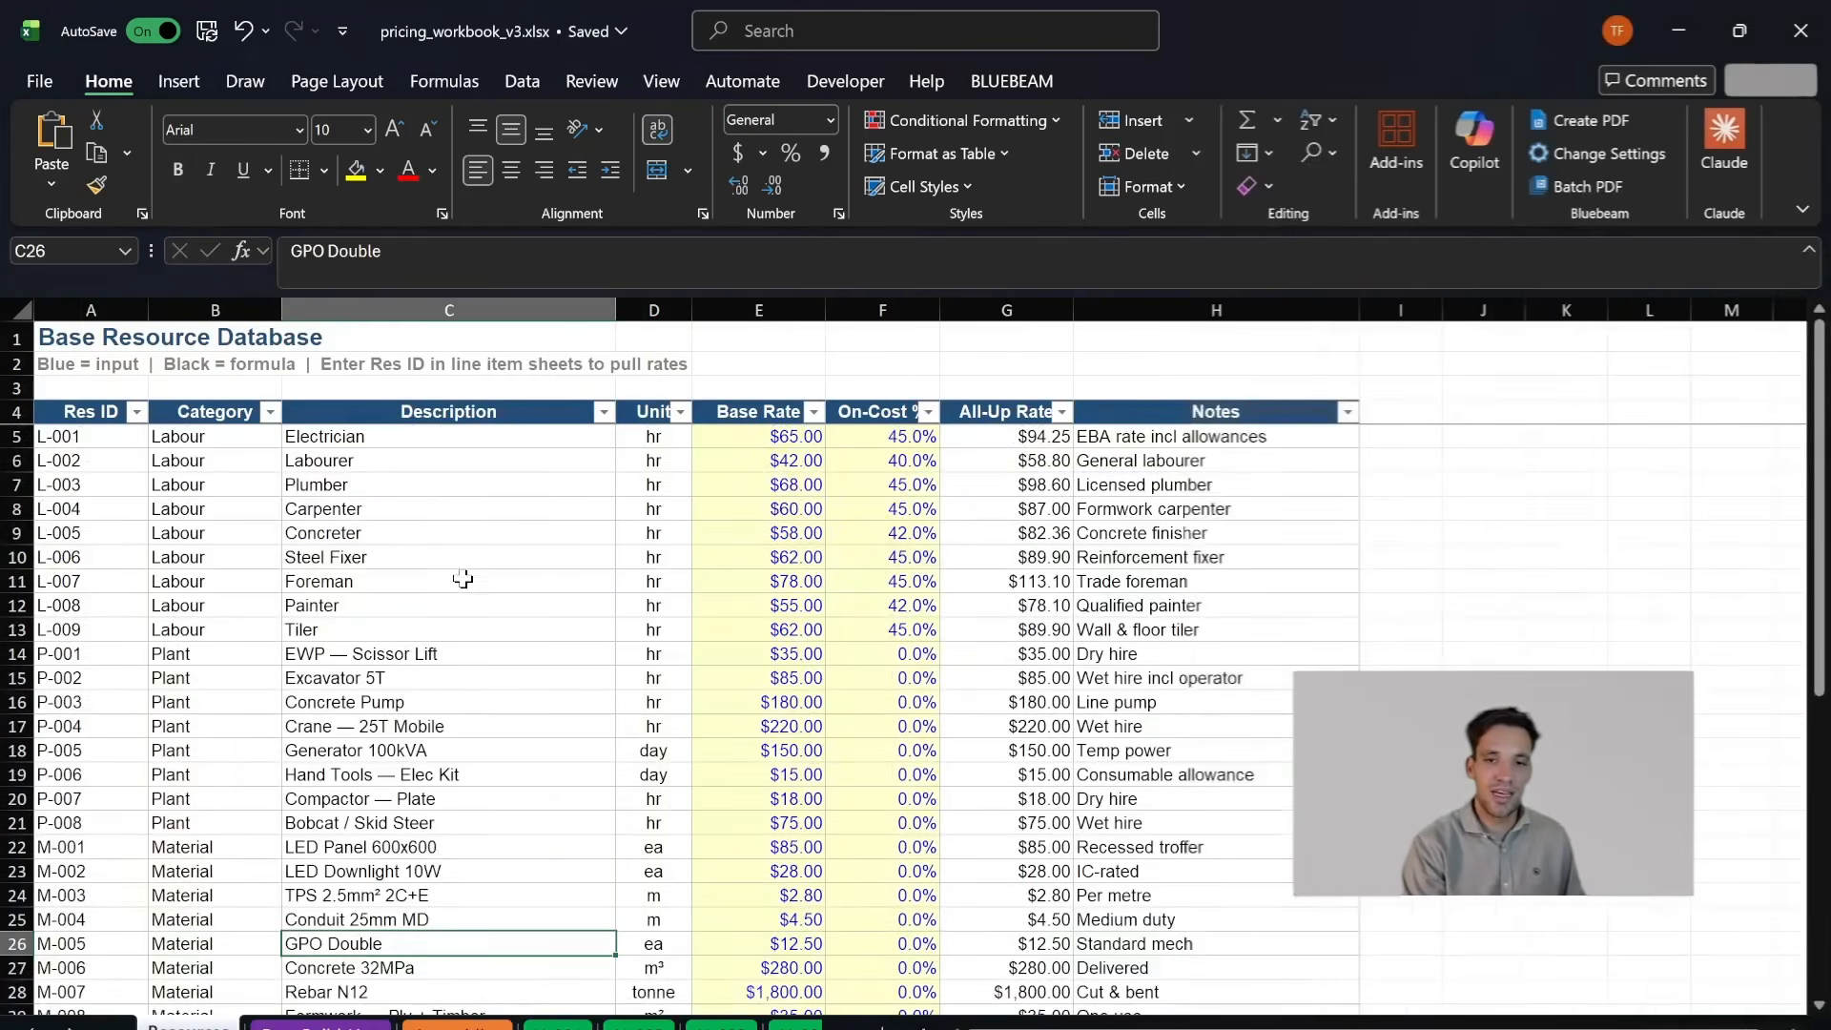
scroll(646, 729, "down", 5)
scroll(647, 735, "up", 5)
left_click(560, 1025)
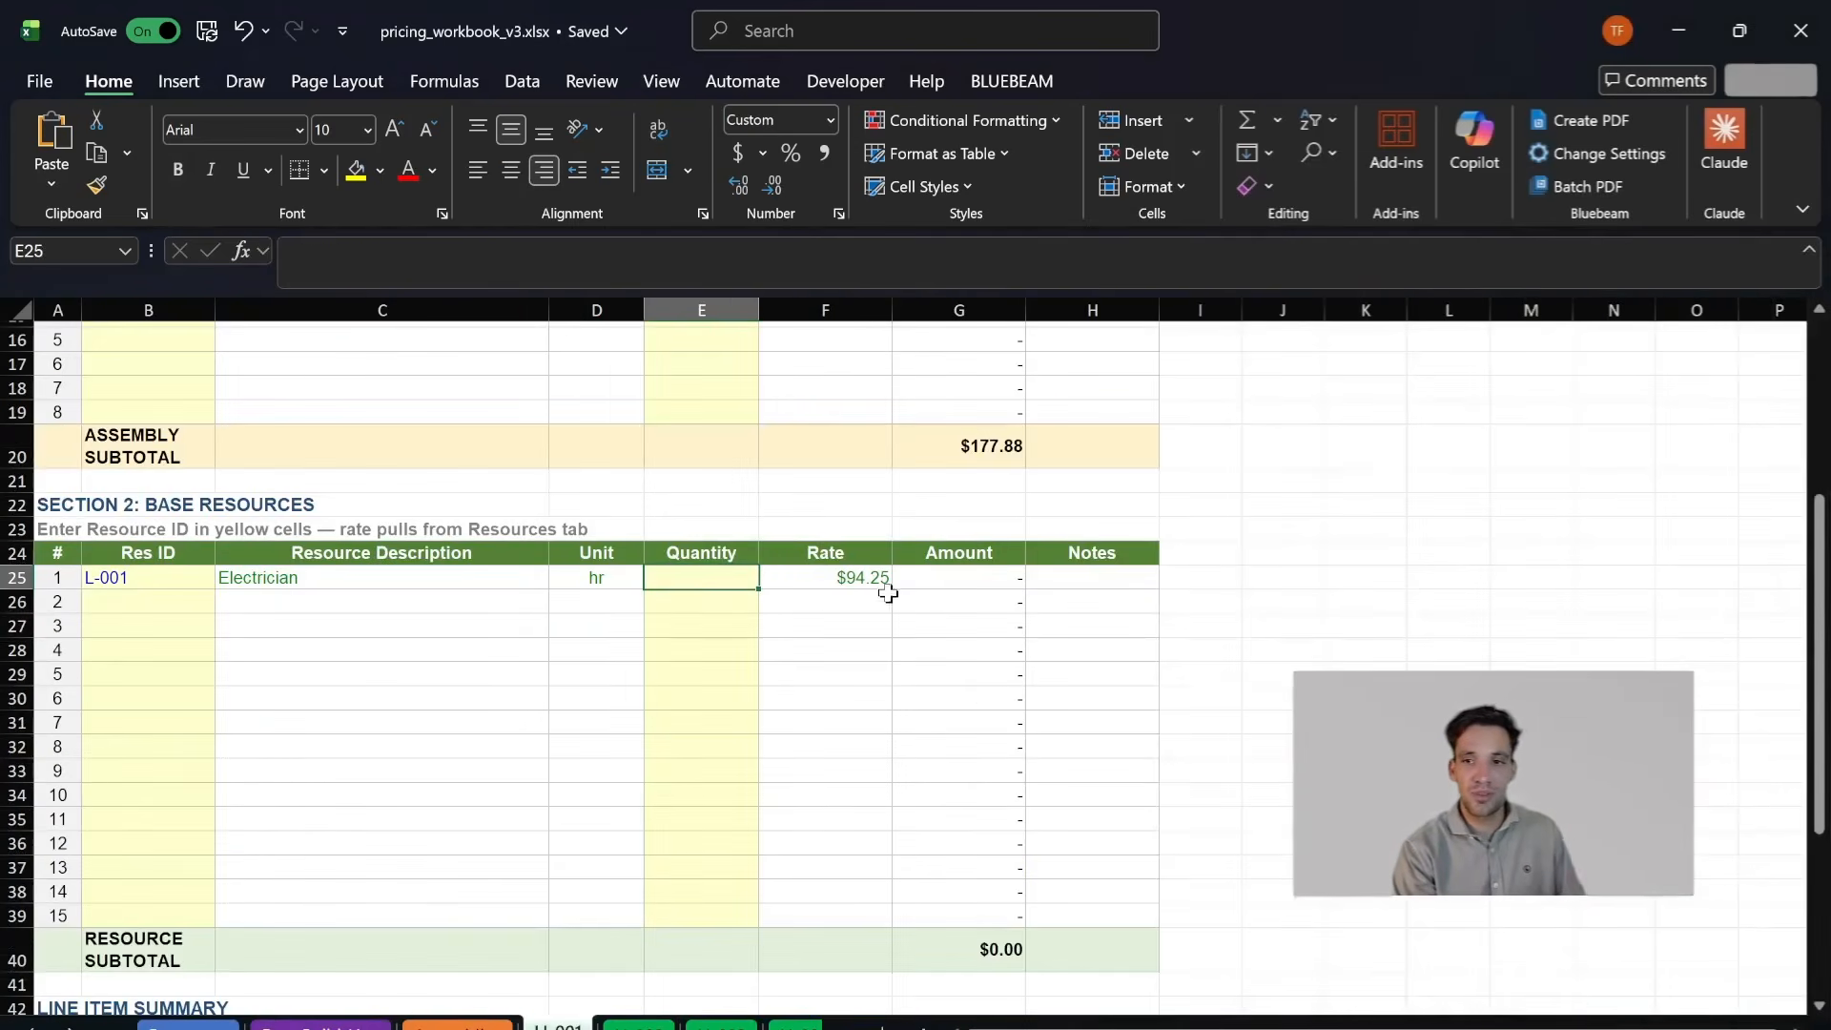
- Set the electrician's quantity to 10 in the base resources section of LI-001
scroll(741, 801, "up", 2)
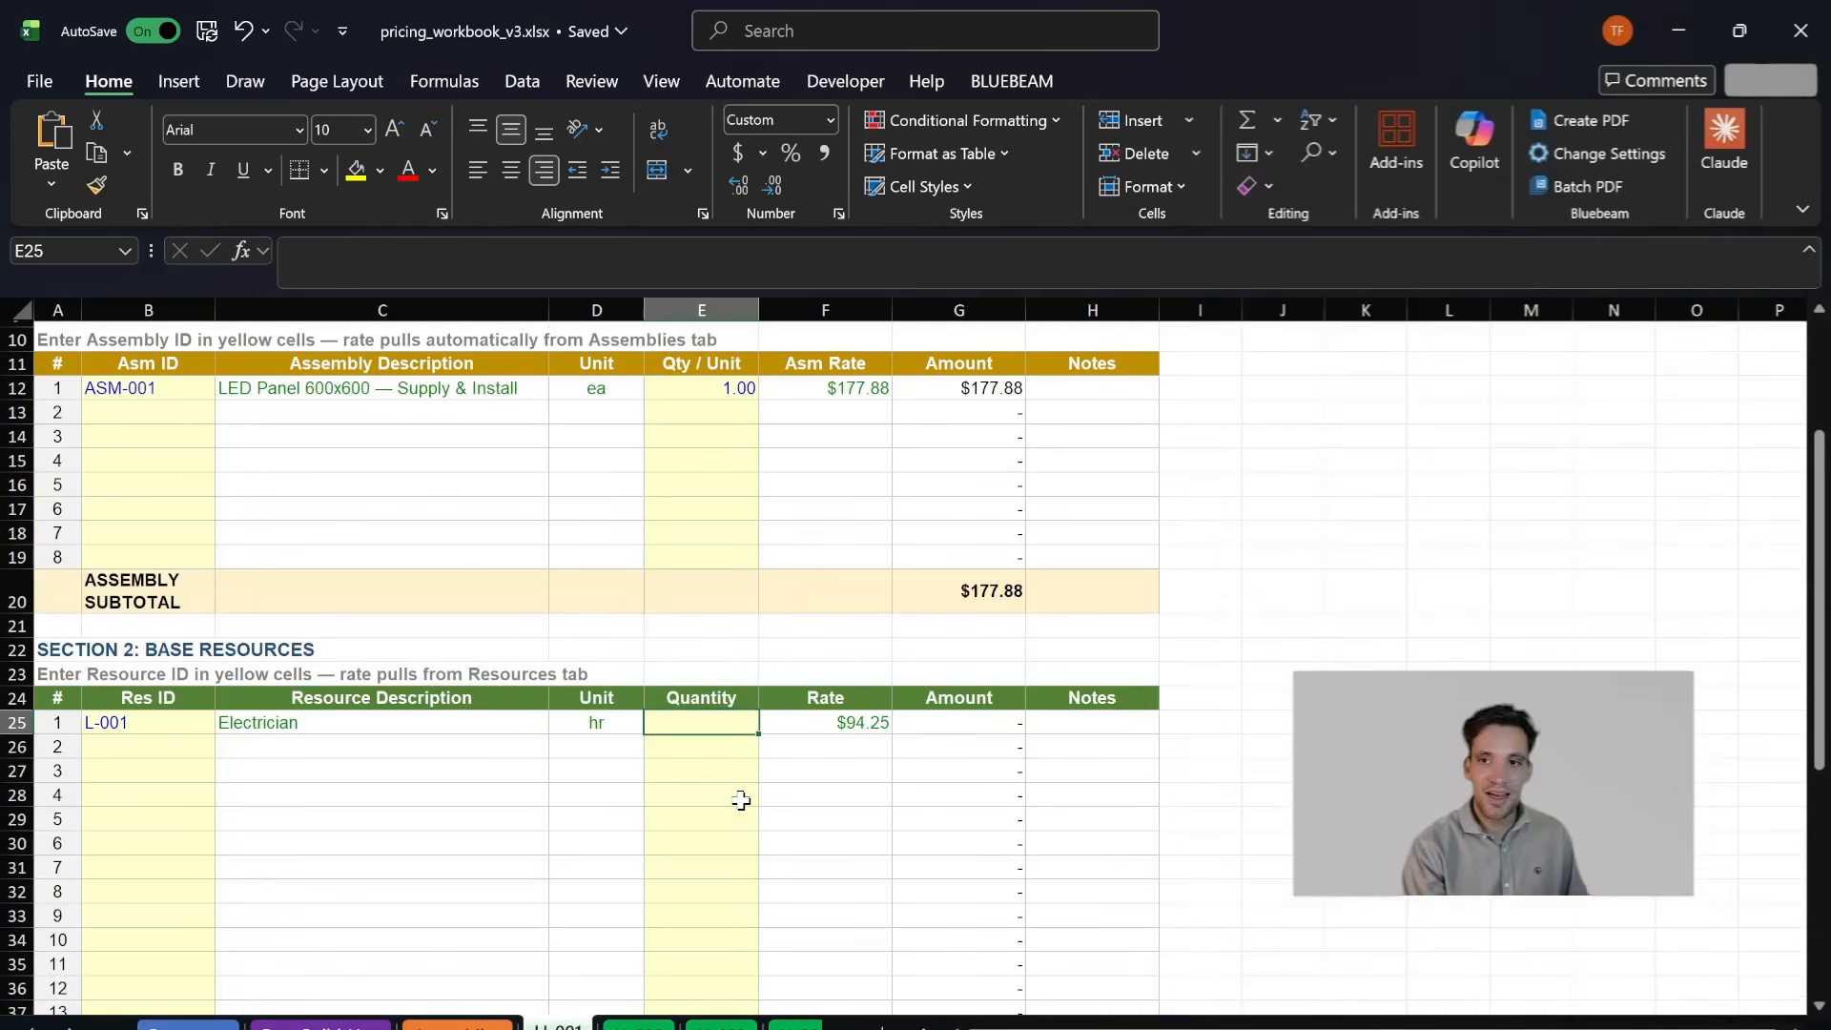
type("0")
key("Return")
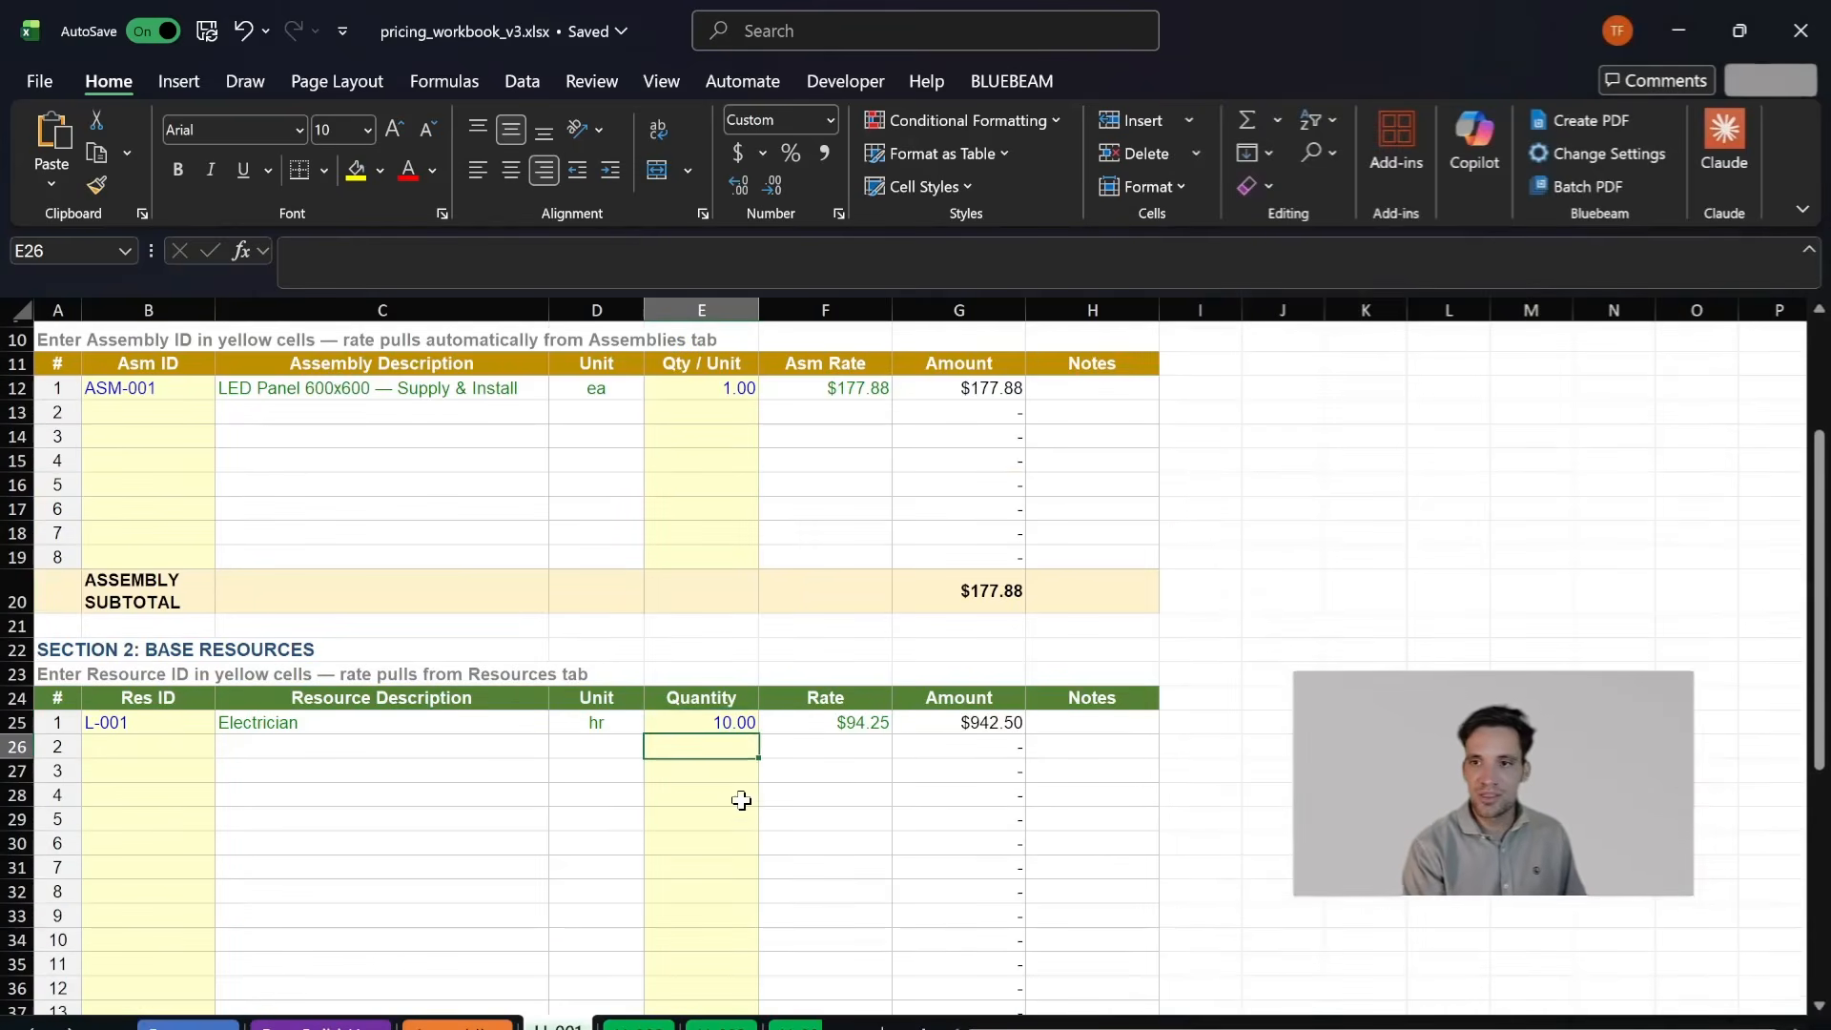
- Review the resource subtotal, unit rate and line item total in the LI-001 summary
scroll(741, 801, "down", 4)
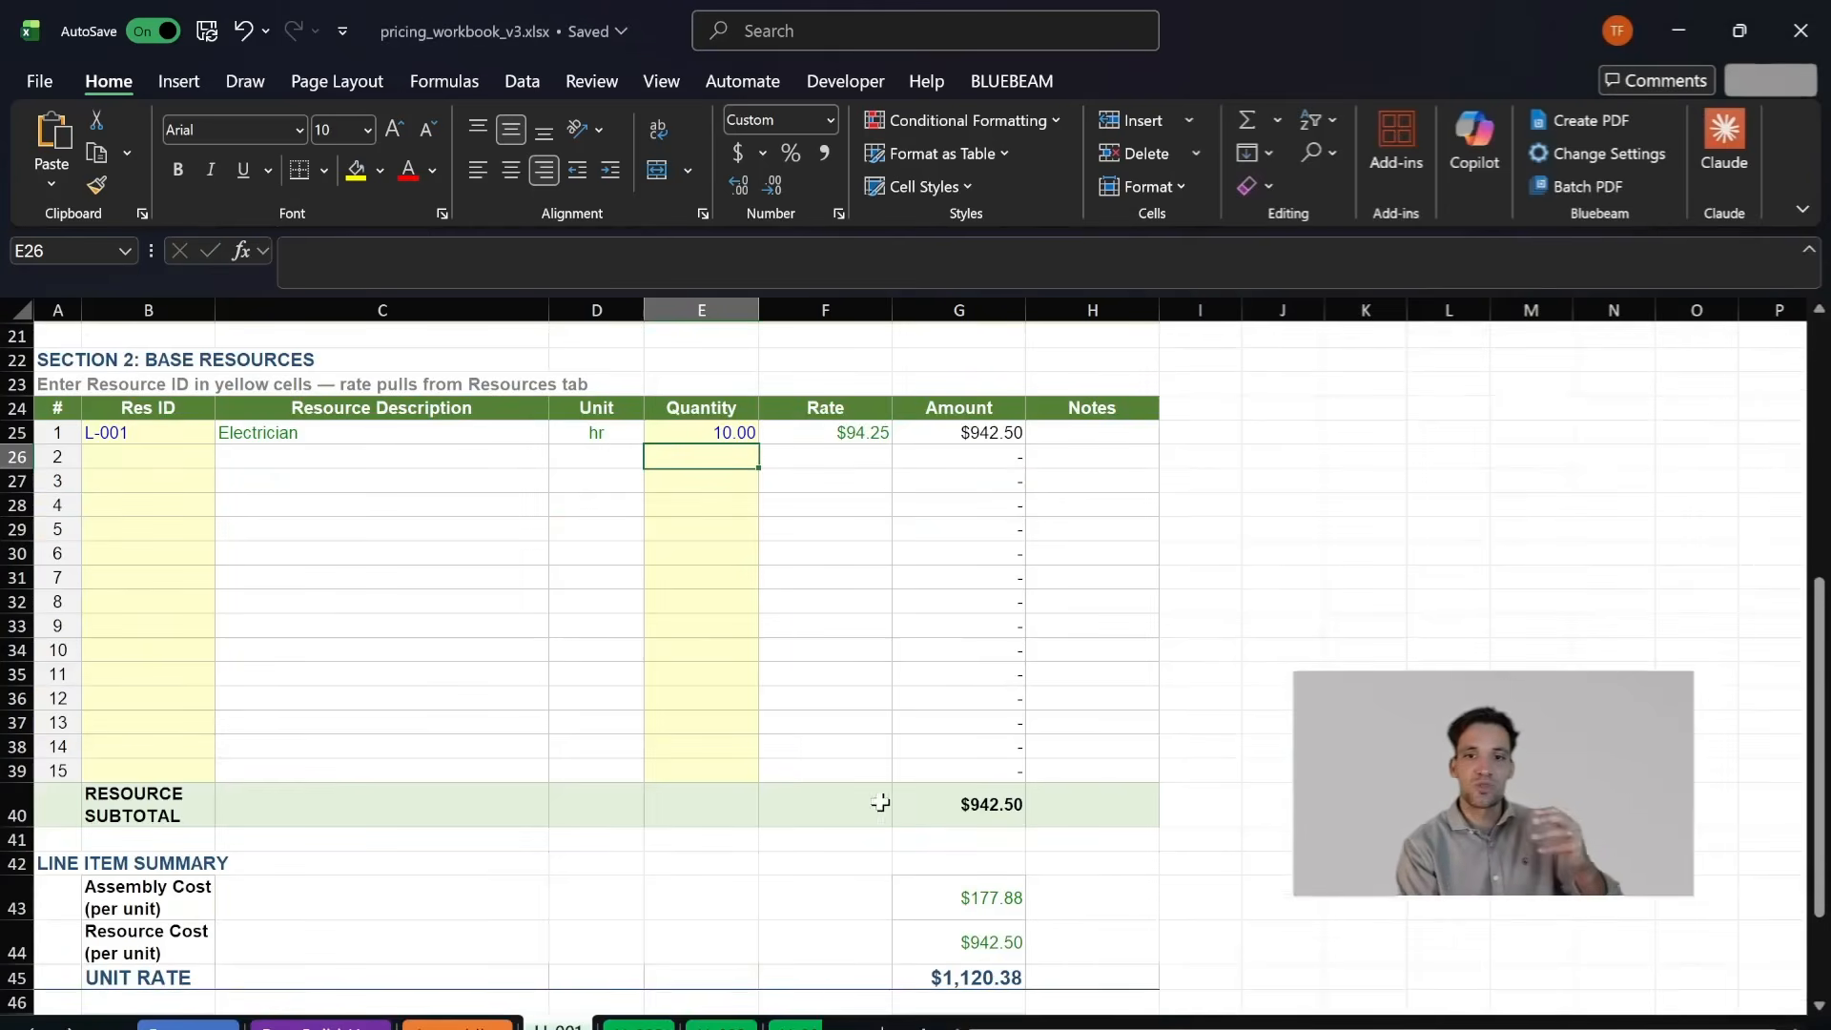
scroll(858, 782, "up", 7)
scroll(920, 740, "down", 10)
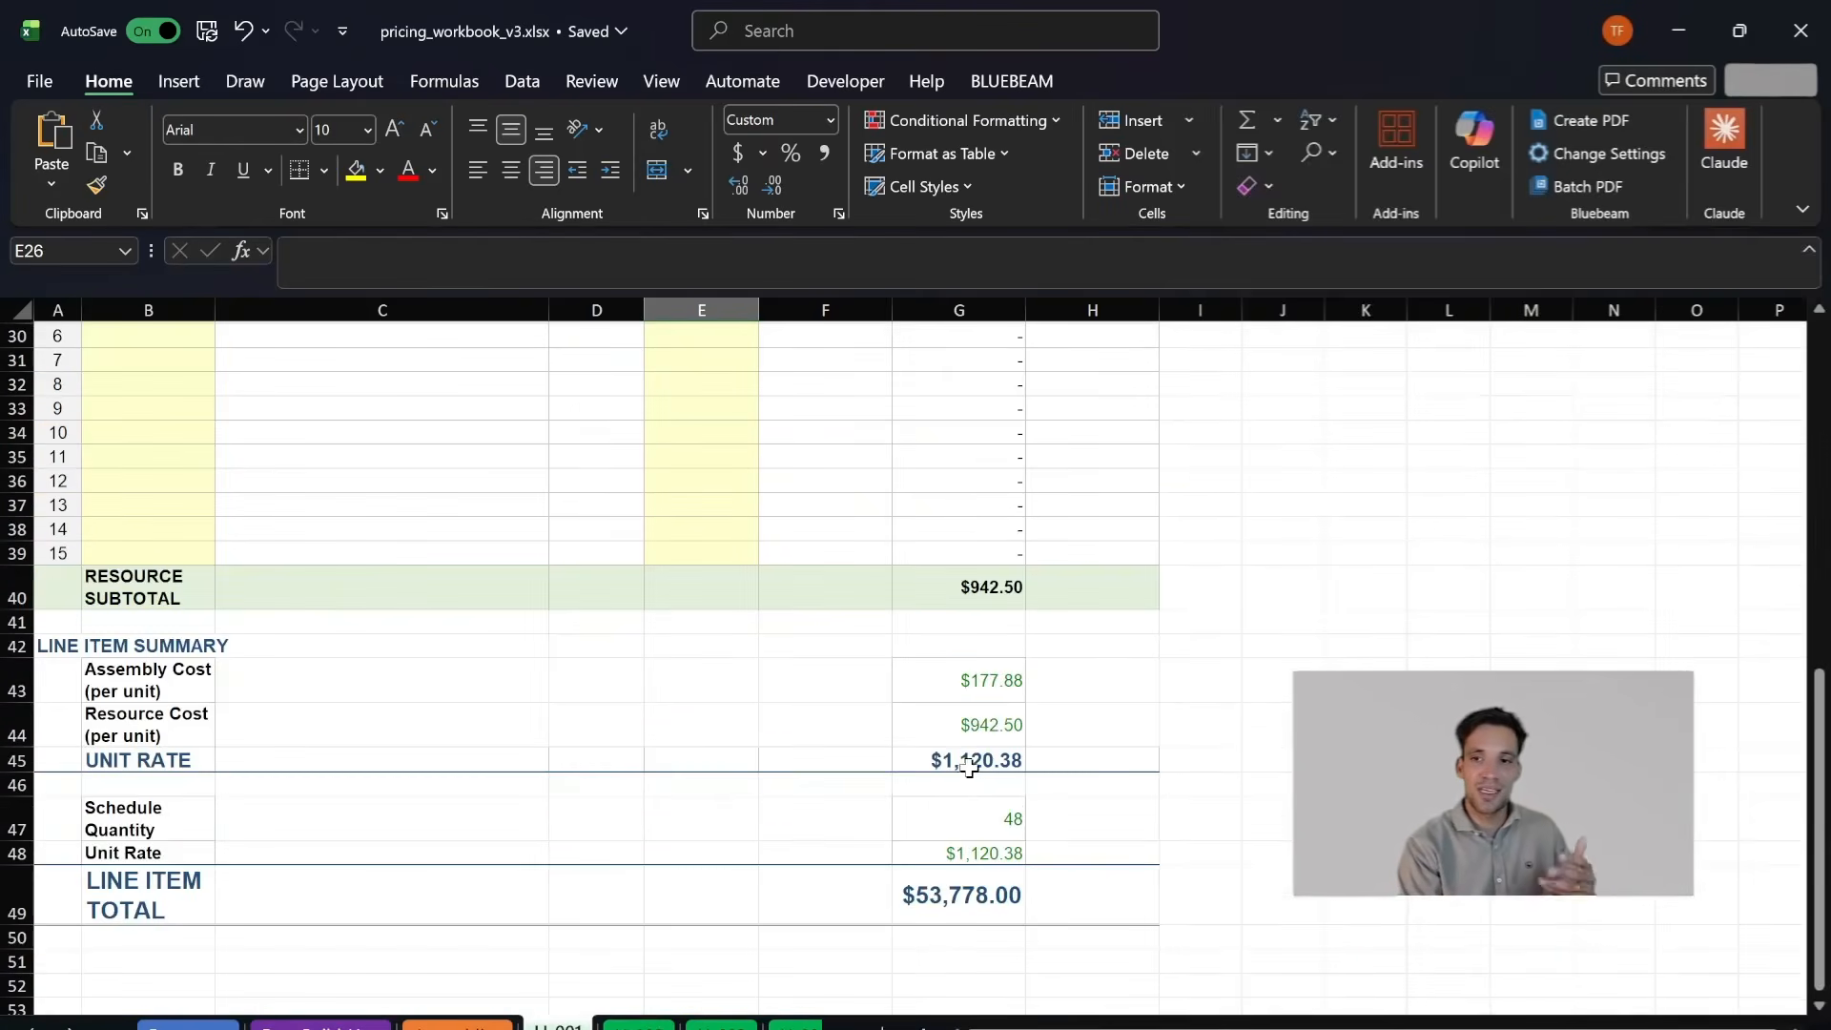
scroll(968, 773, "up", 10)
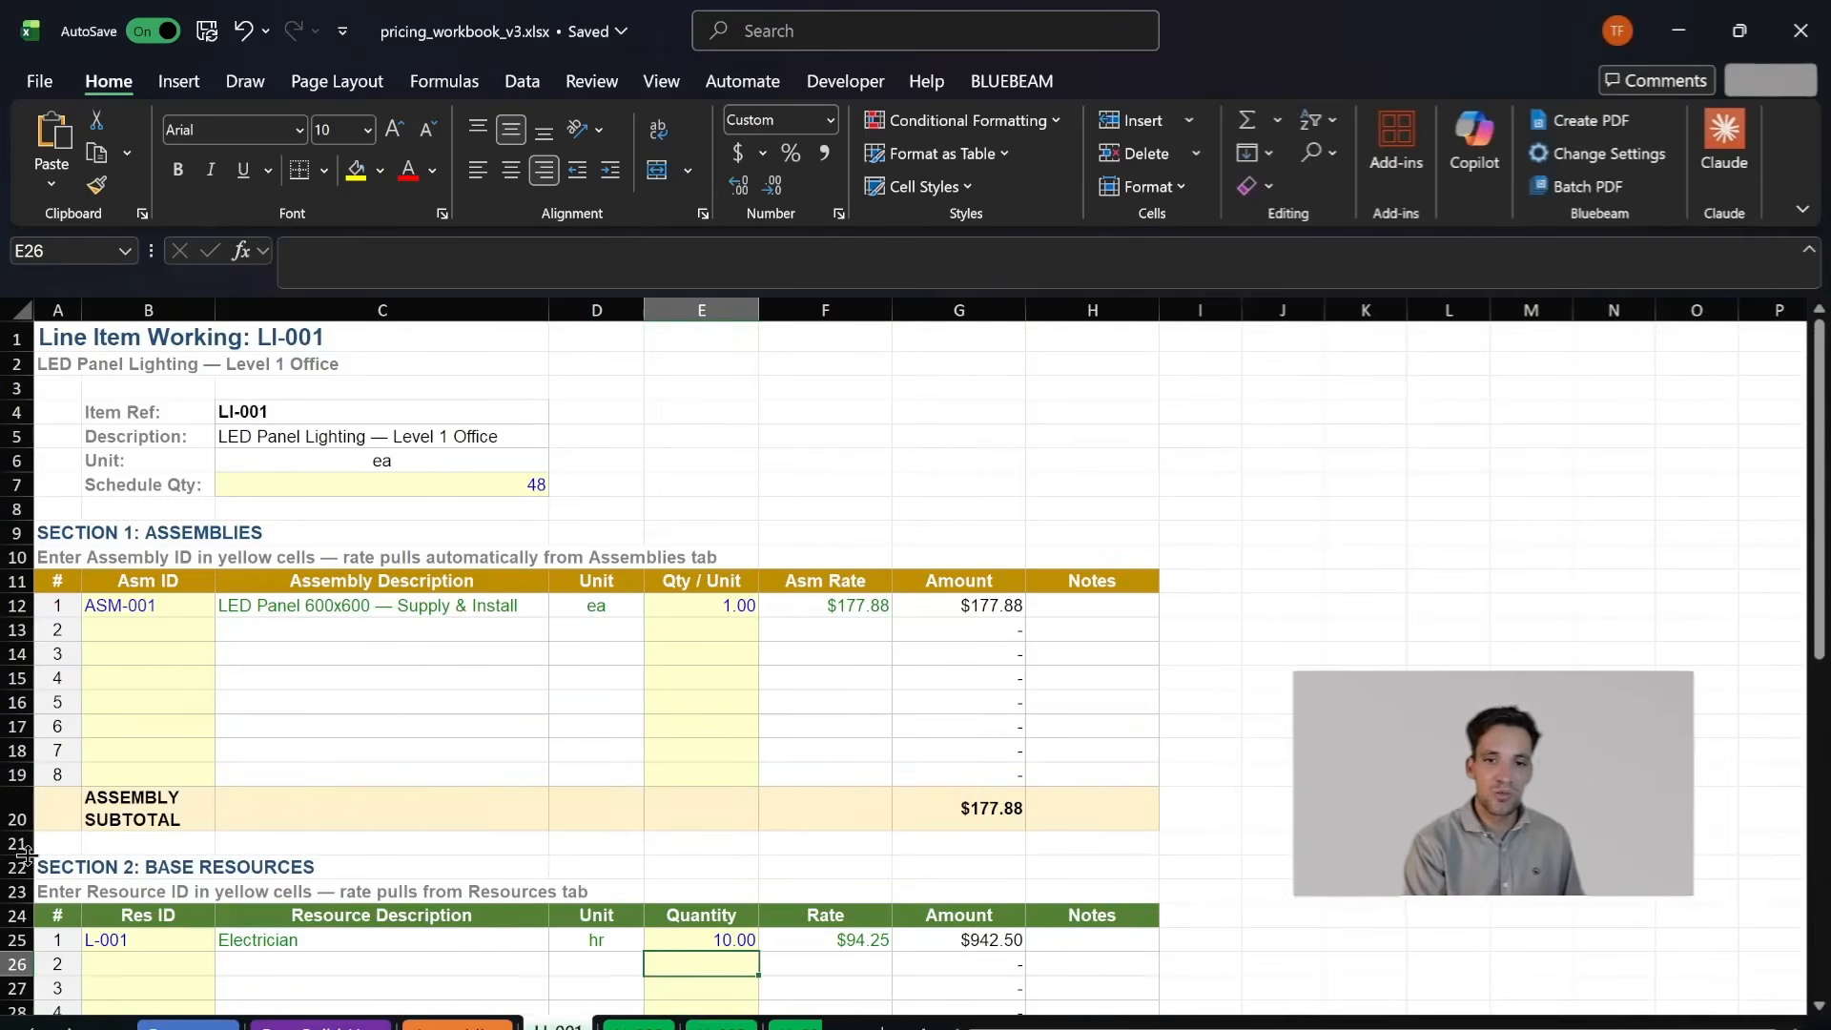
- Open the Pricing Schedule sheet and check the line items in the bill of quantities
left_click(34, 1026)
left_click(284, 1025)
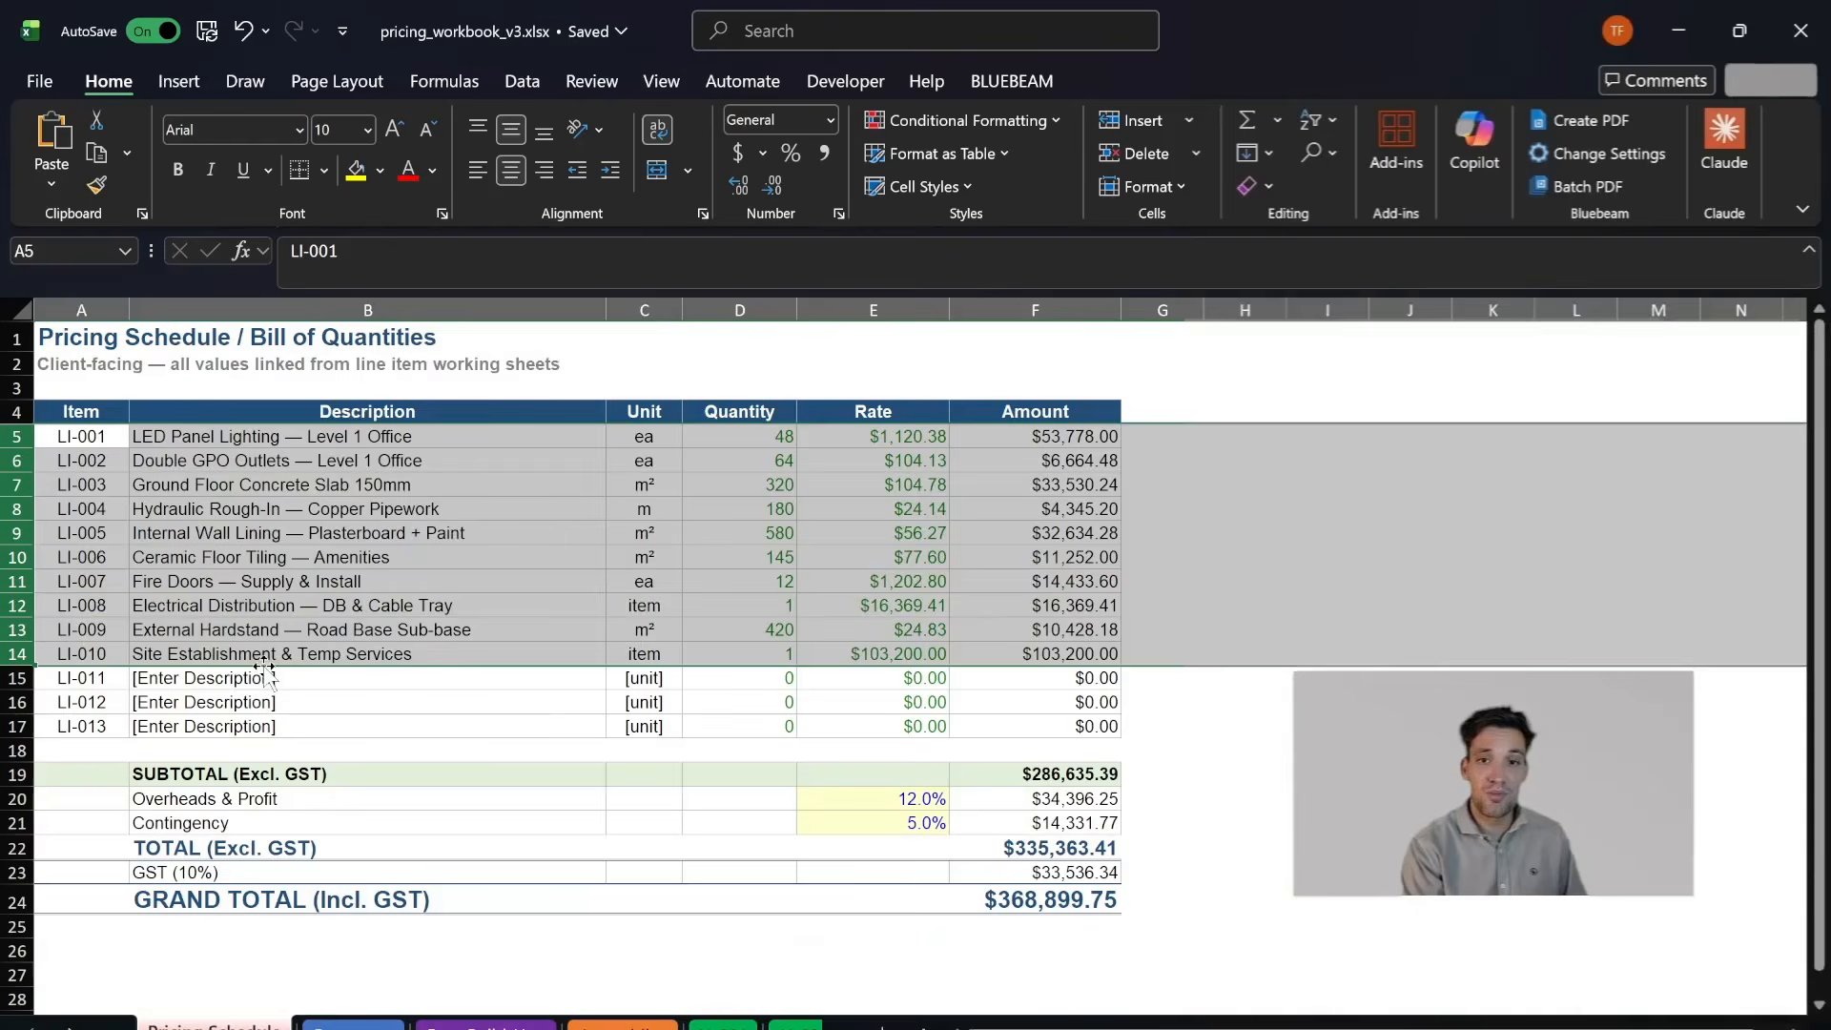
left_click(304, 484)
- Open the Assemblies sheet and locate the detail build-up for LED Panel 600x600 — Supply & Install
left_click(622, 1025)
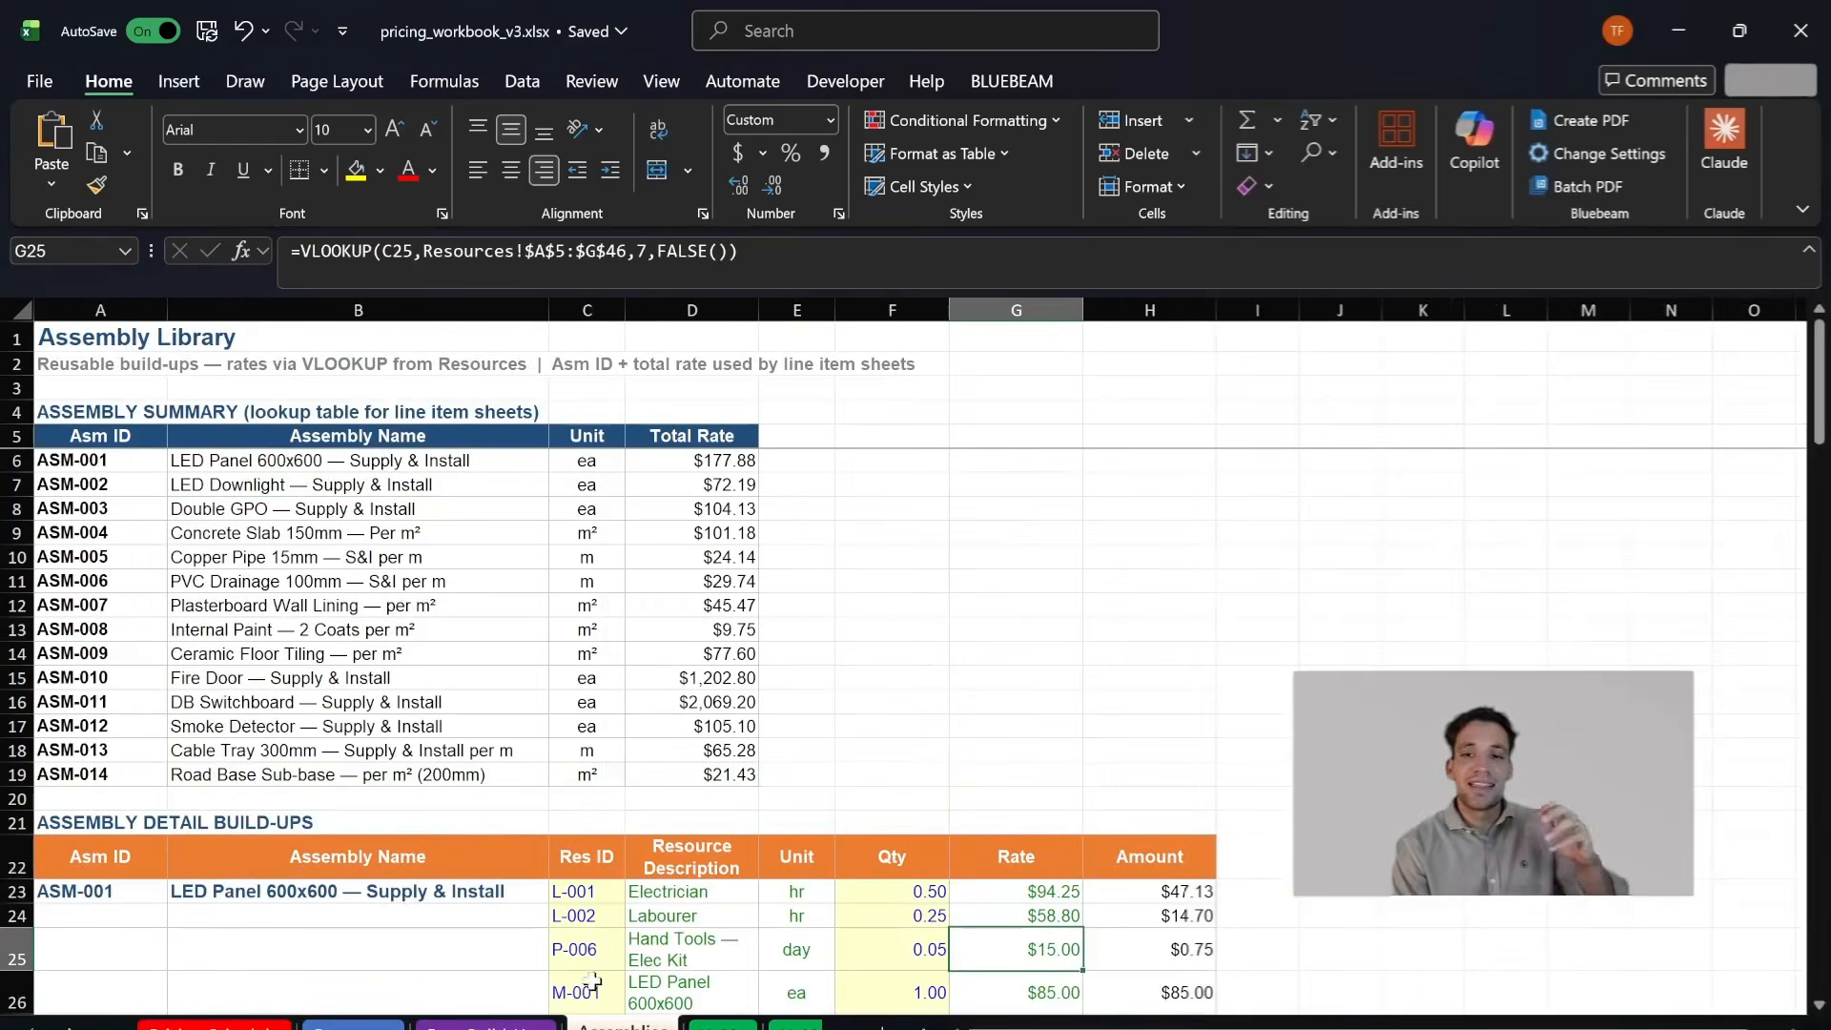
scroll(436, 640, "down", 2)
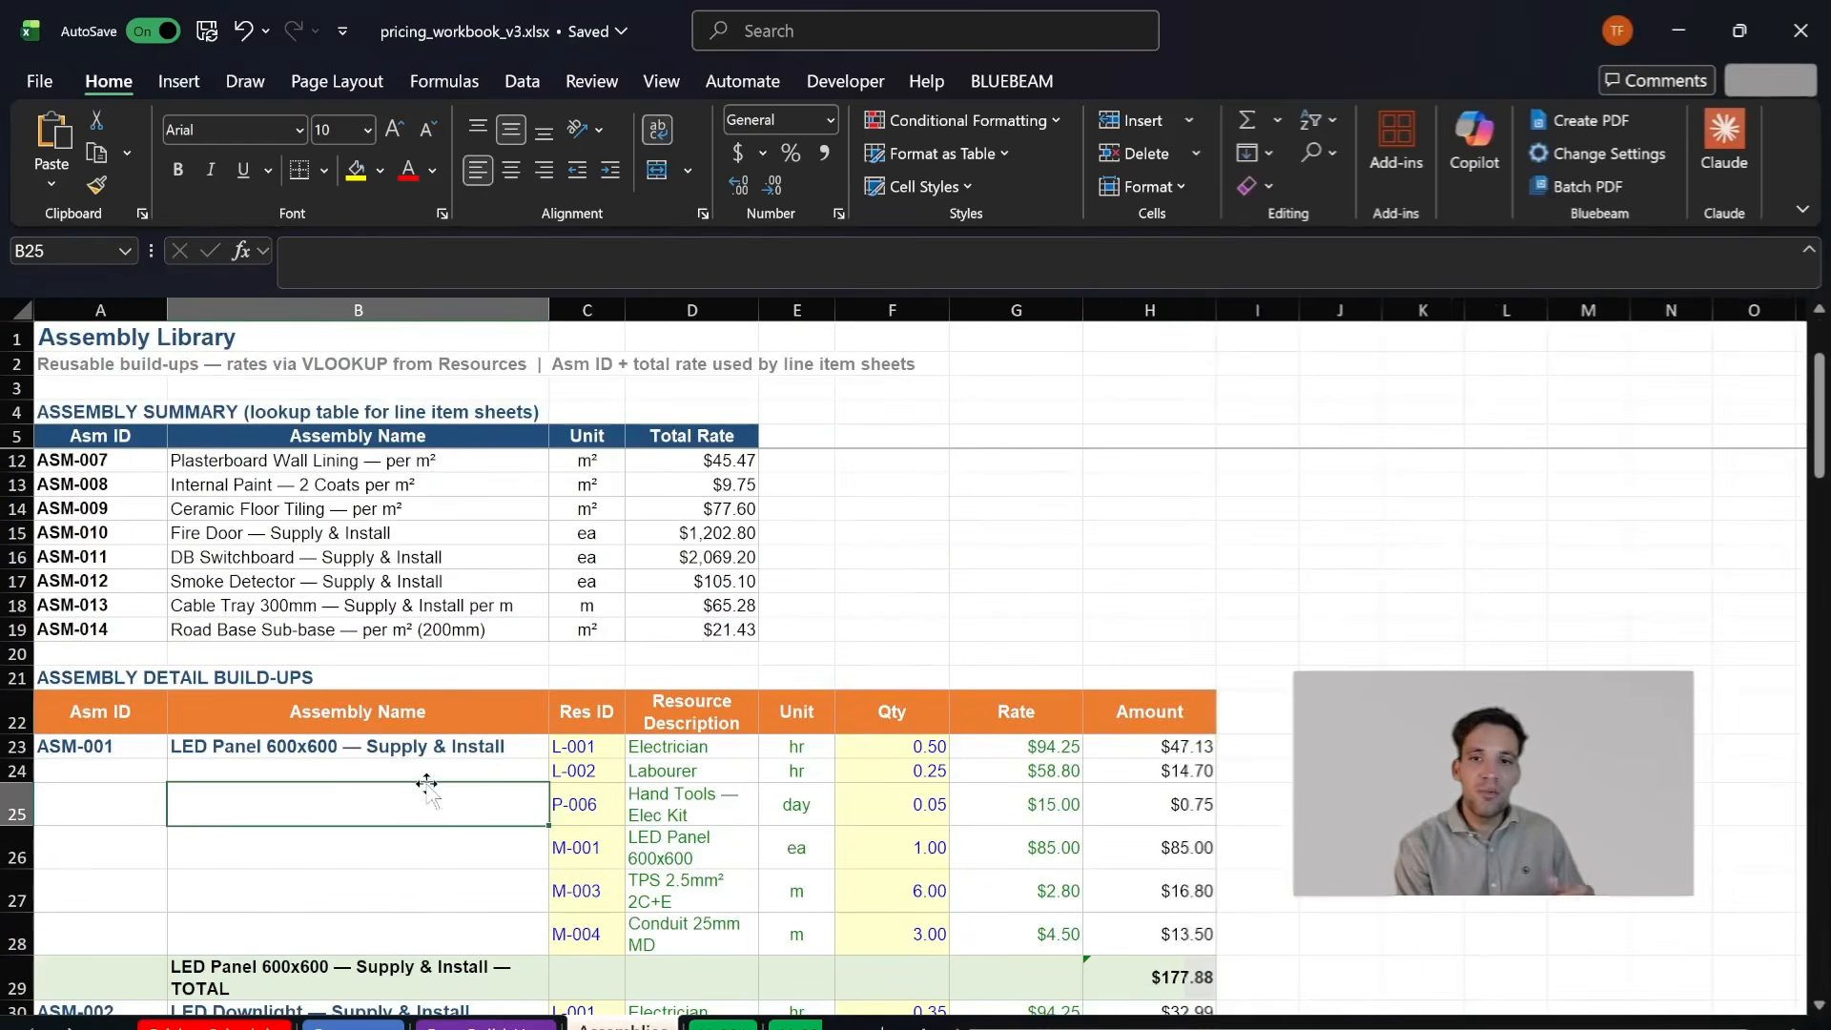
left_click(449, 788)
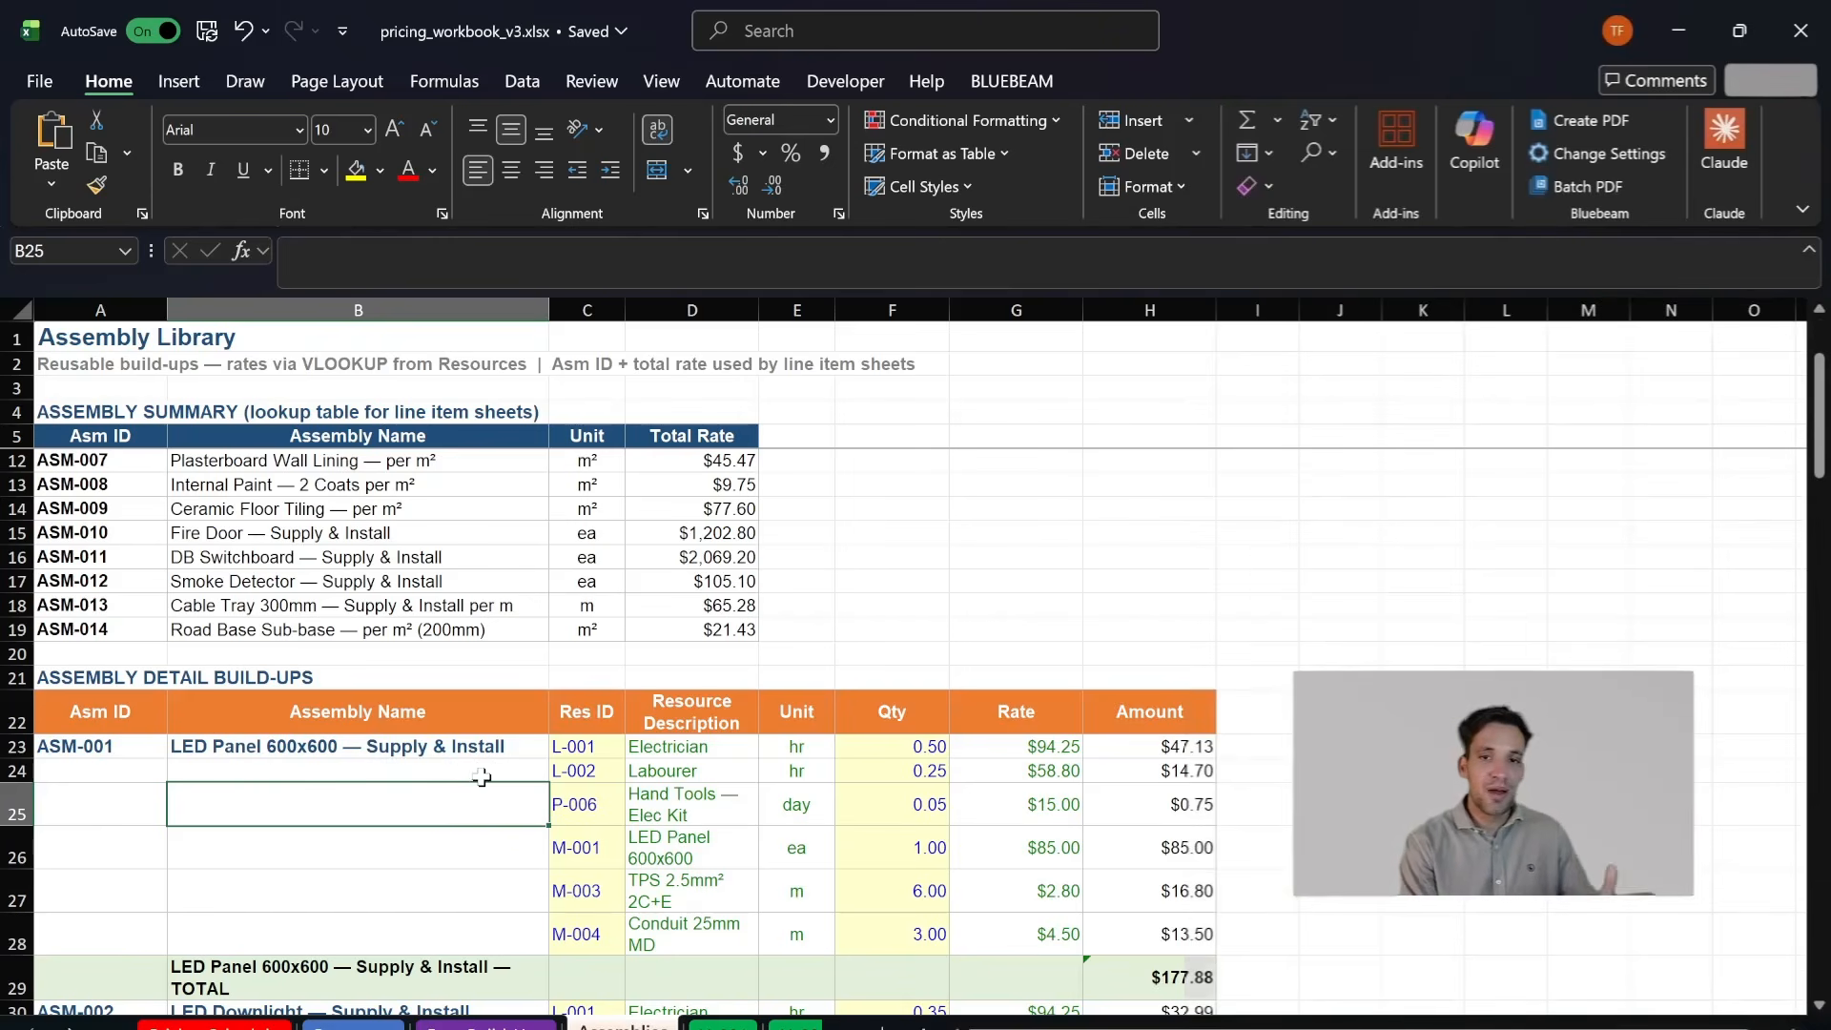
left_click(387, 735)
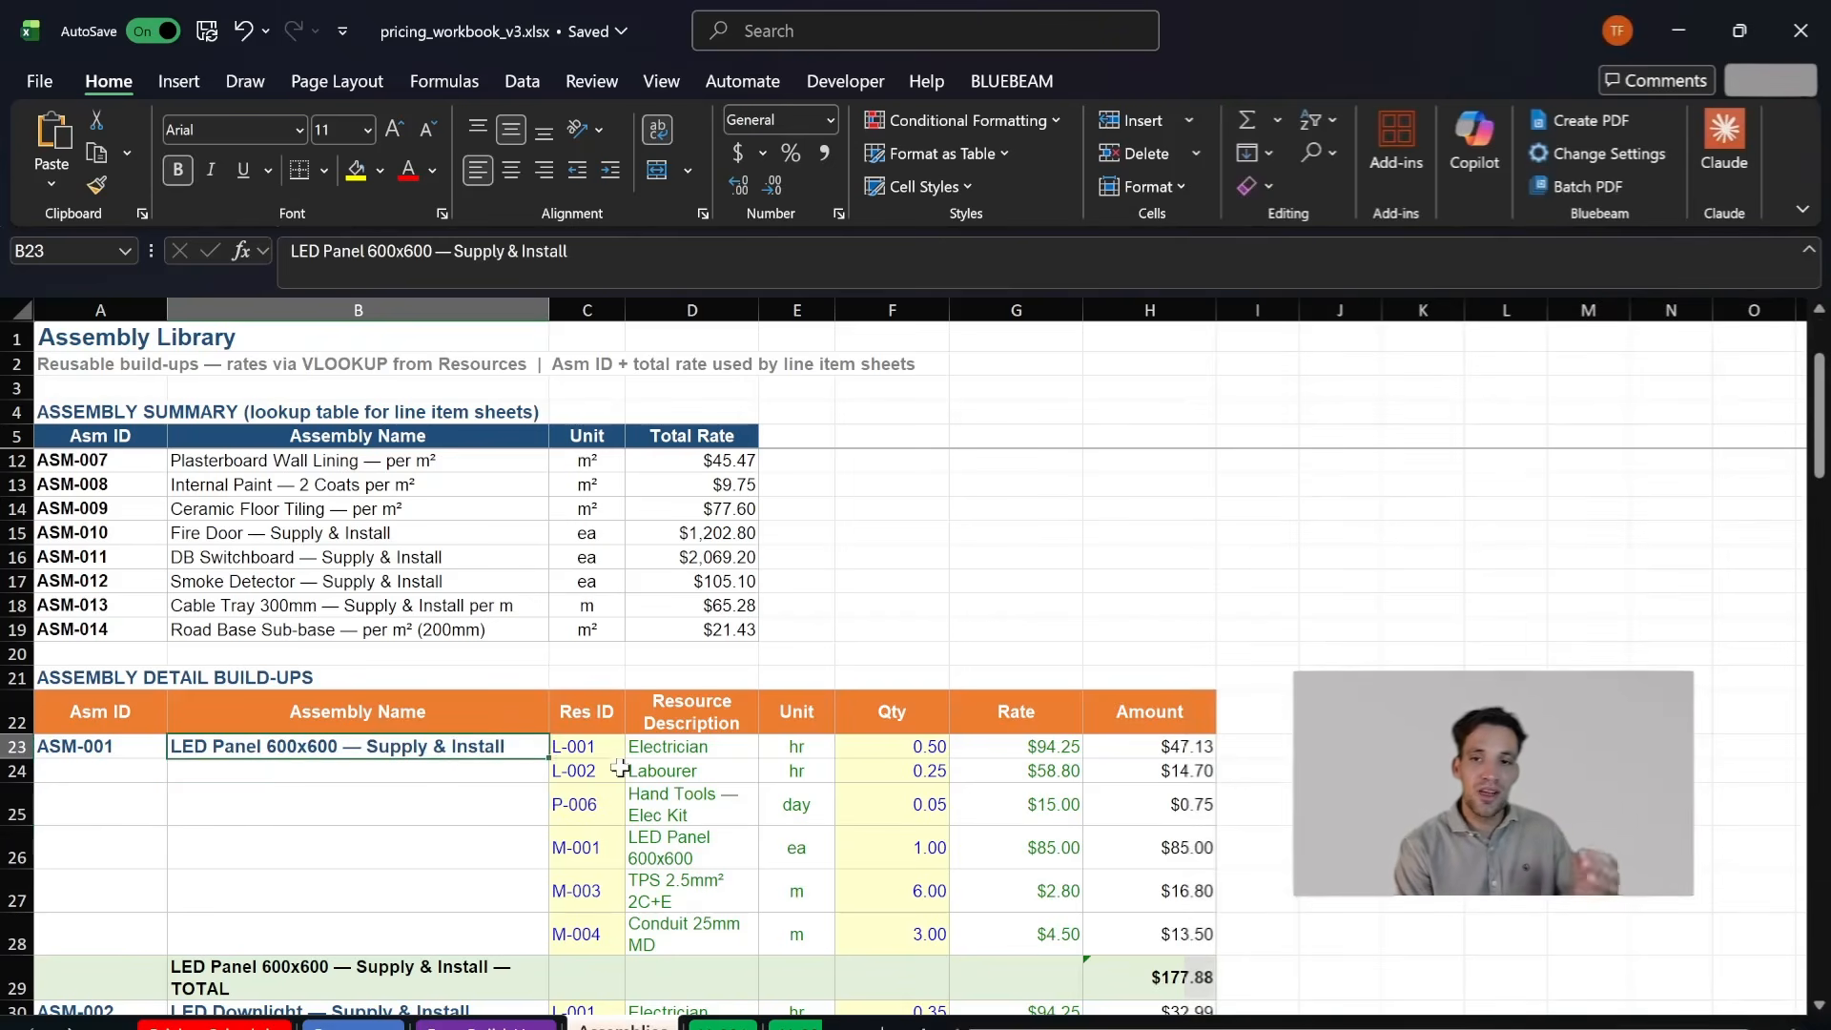
- Examine the labourer, hand tools, LED panel, TPS cable and conduit rows that make up assembly ASM-001
scroll(615, 763, "down", 2)
left_click_drag(615, 624, 825, 622)
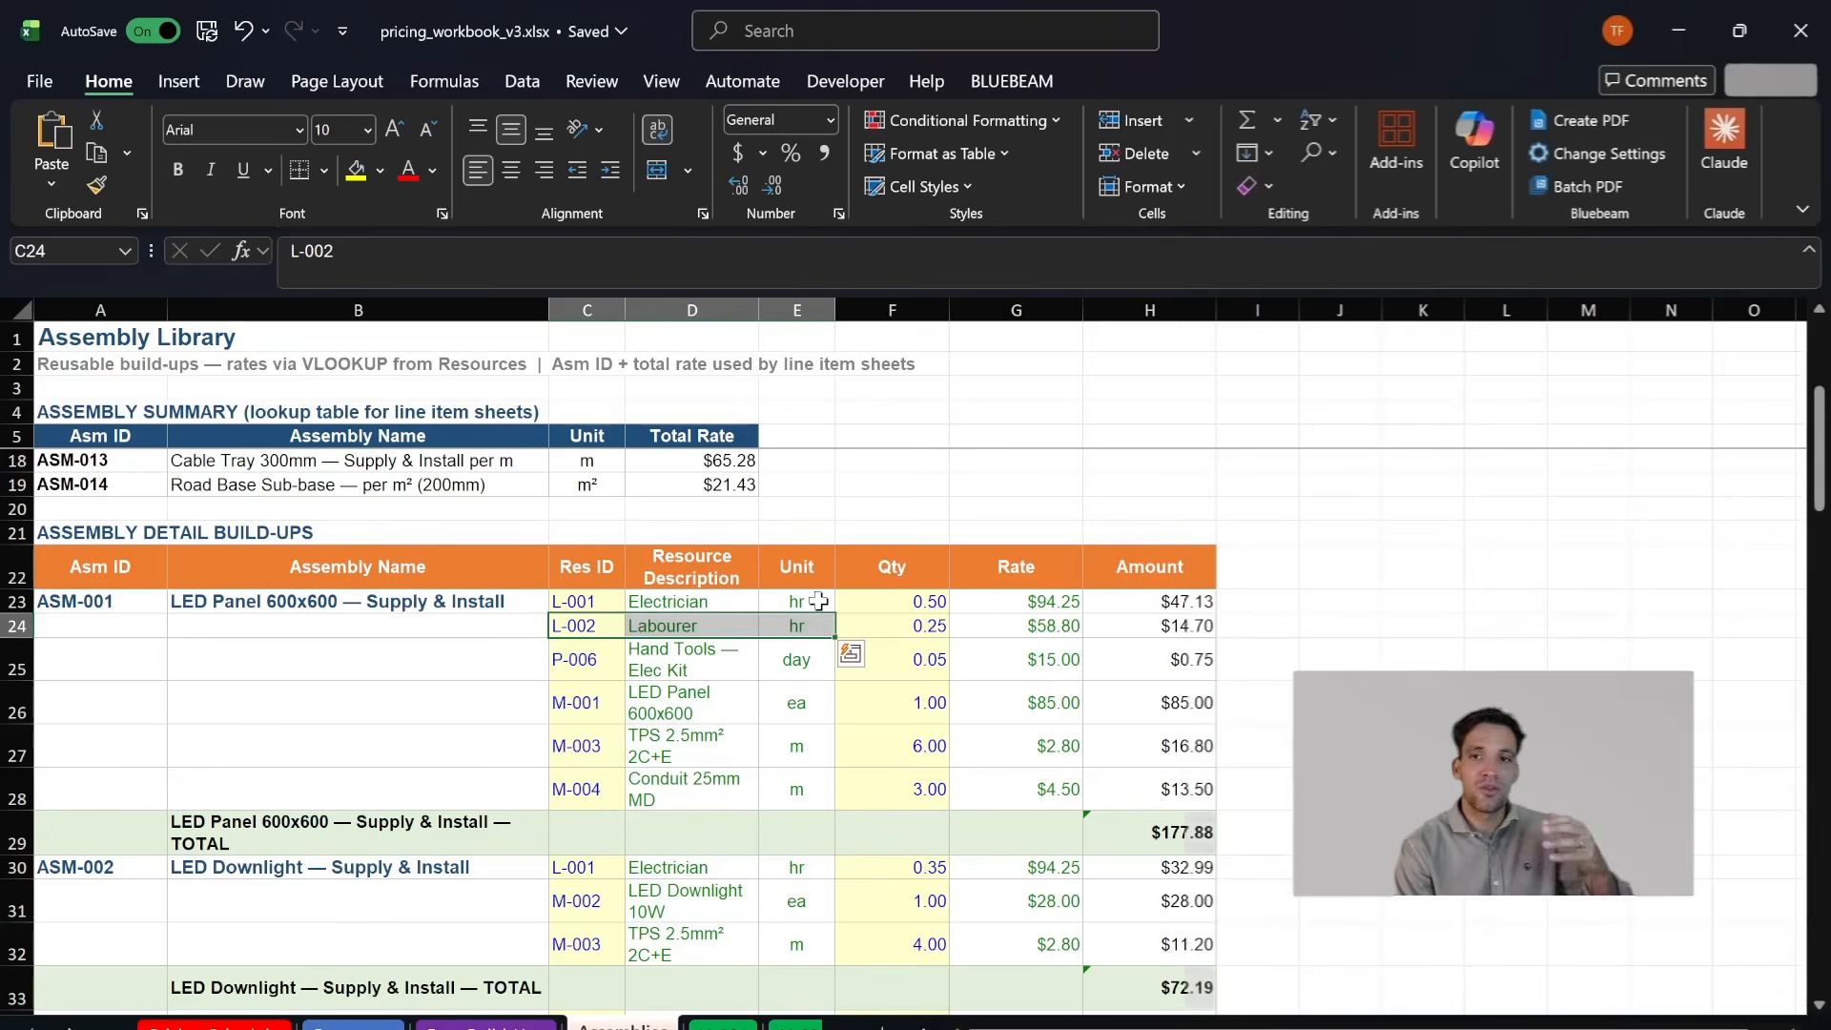
left_click_drag(600, 670, 911, 662)
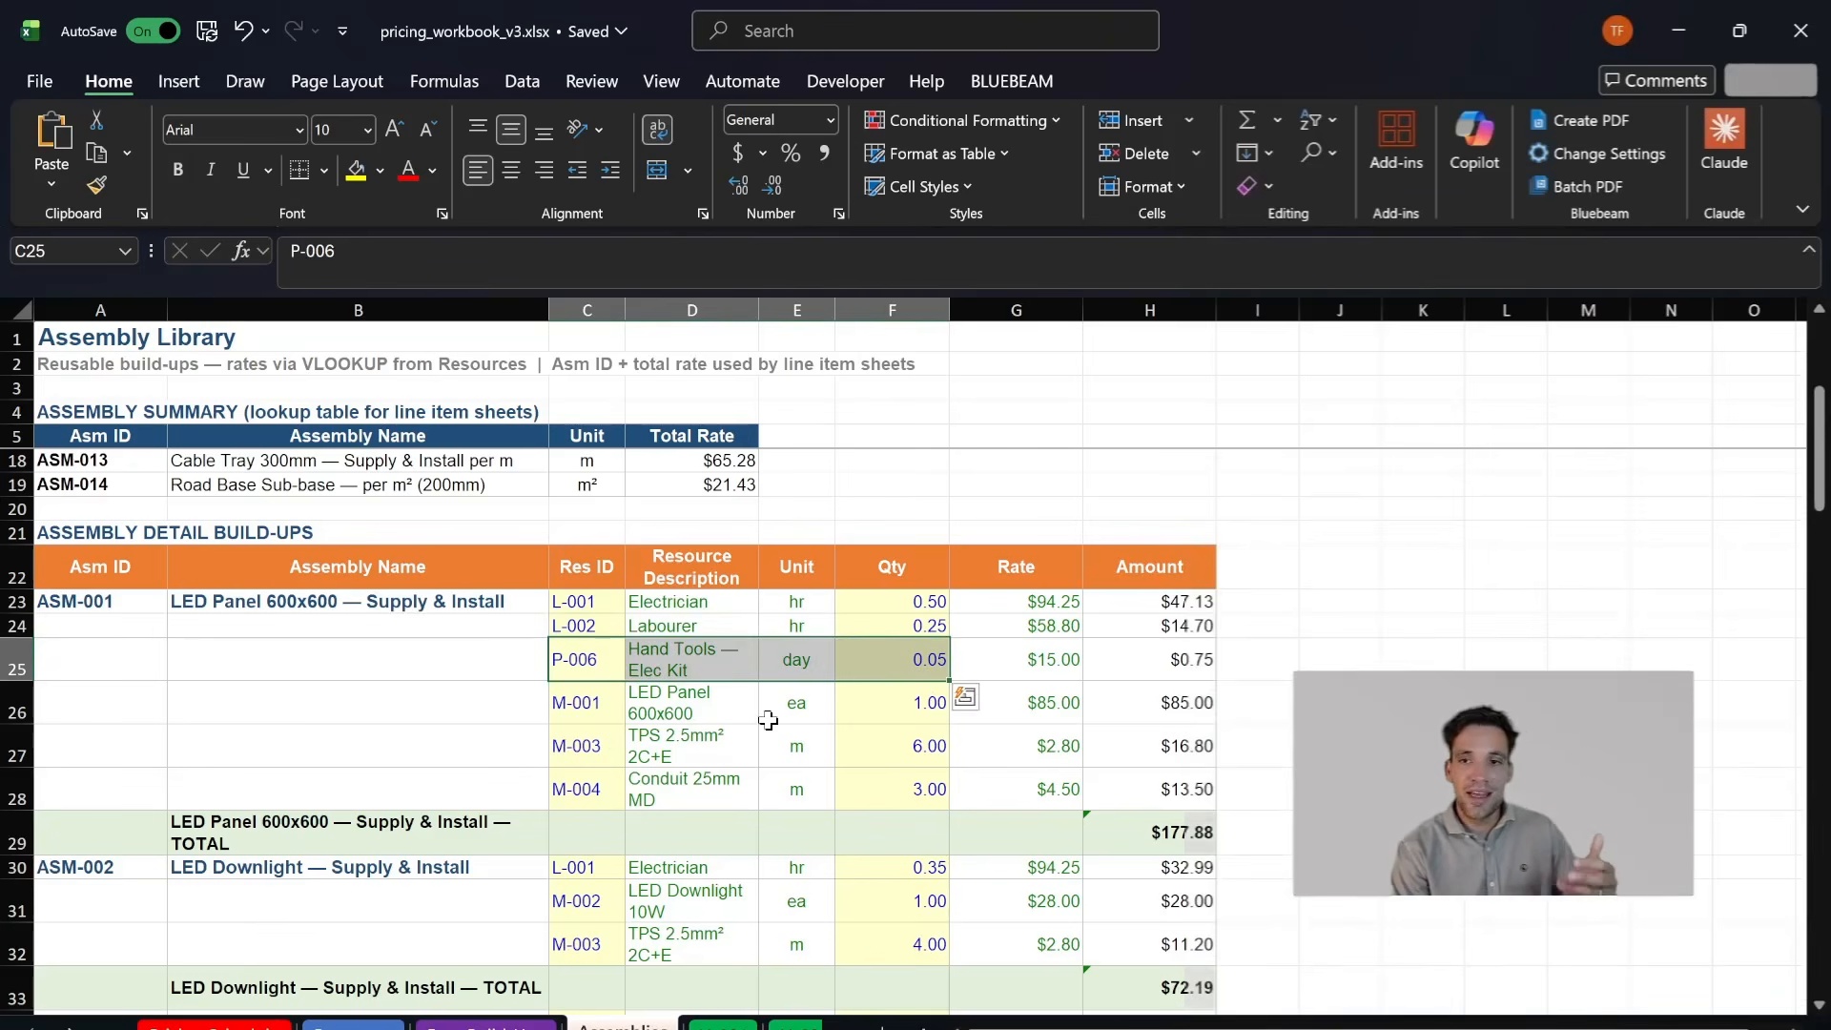
left_click_drag(587, 710, 897, 713)
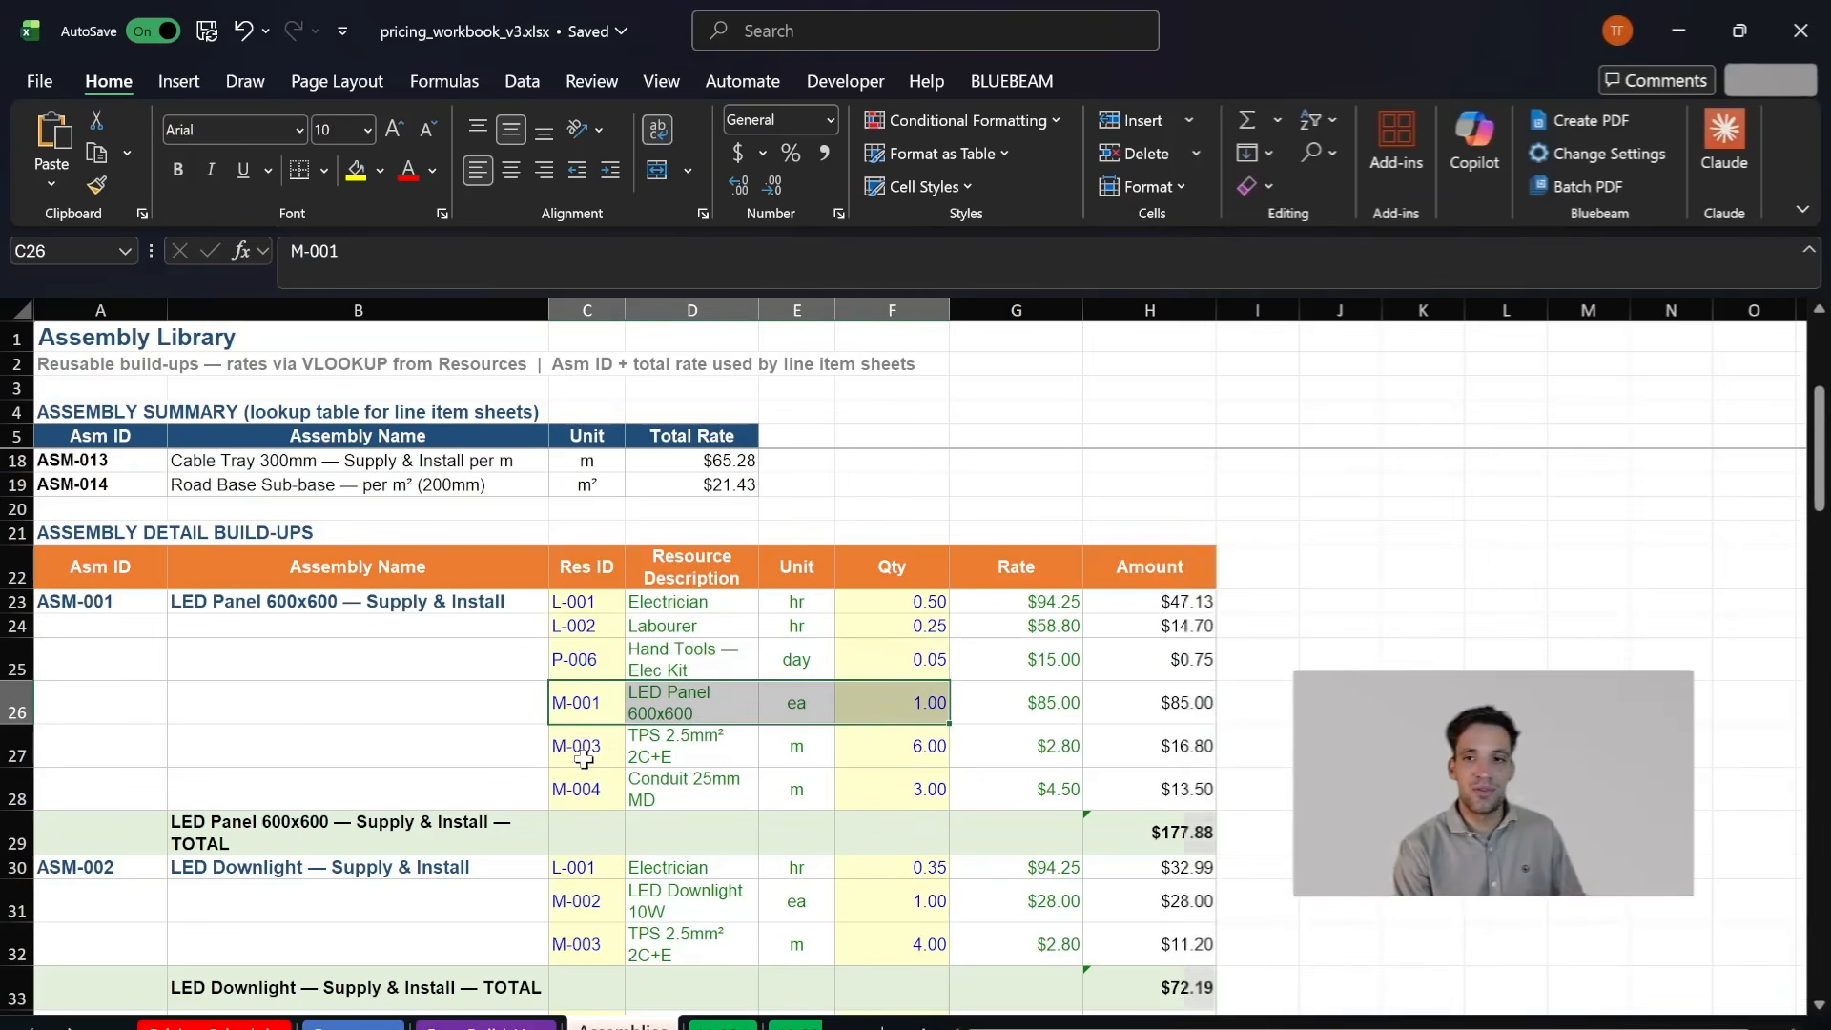
left_click_drag(583, 759, 927, 748)
left_click(930, 747)
left_click_drag(585, 790, 822, 791)
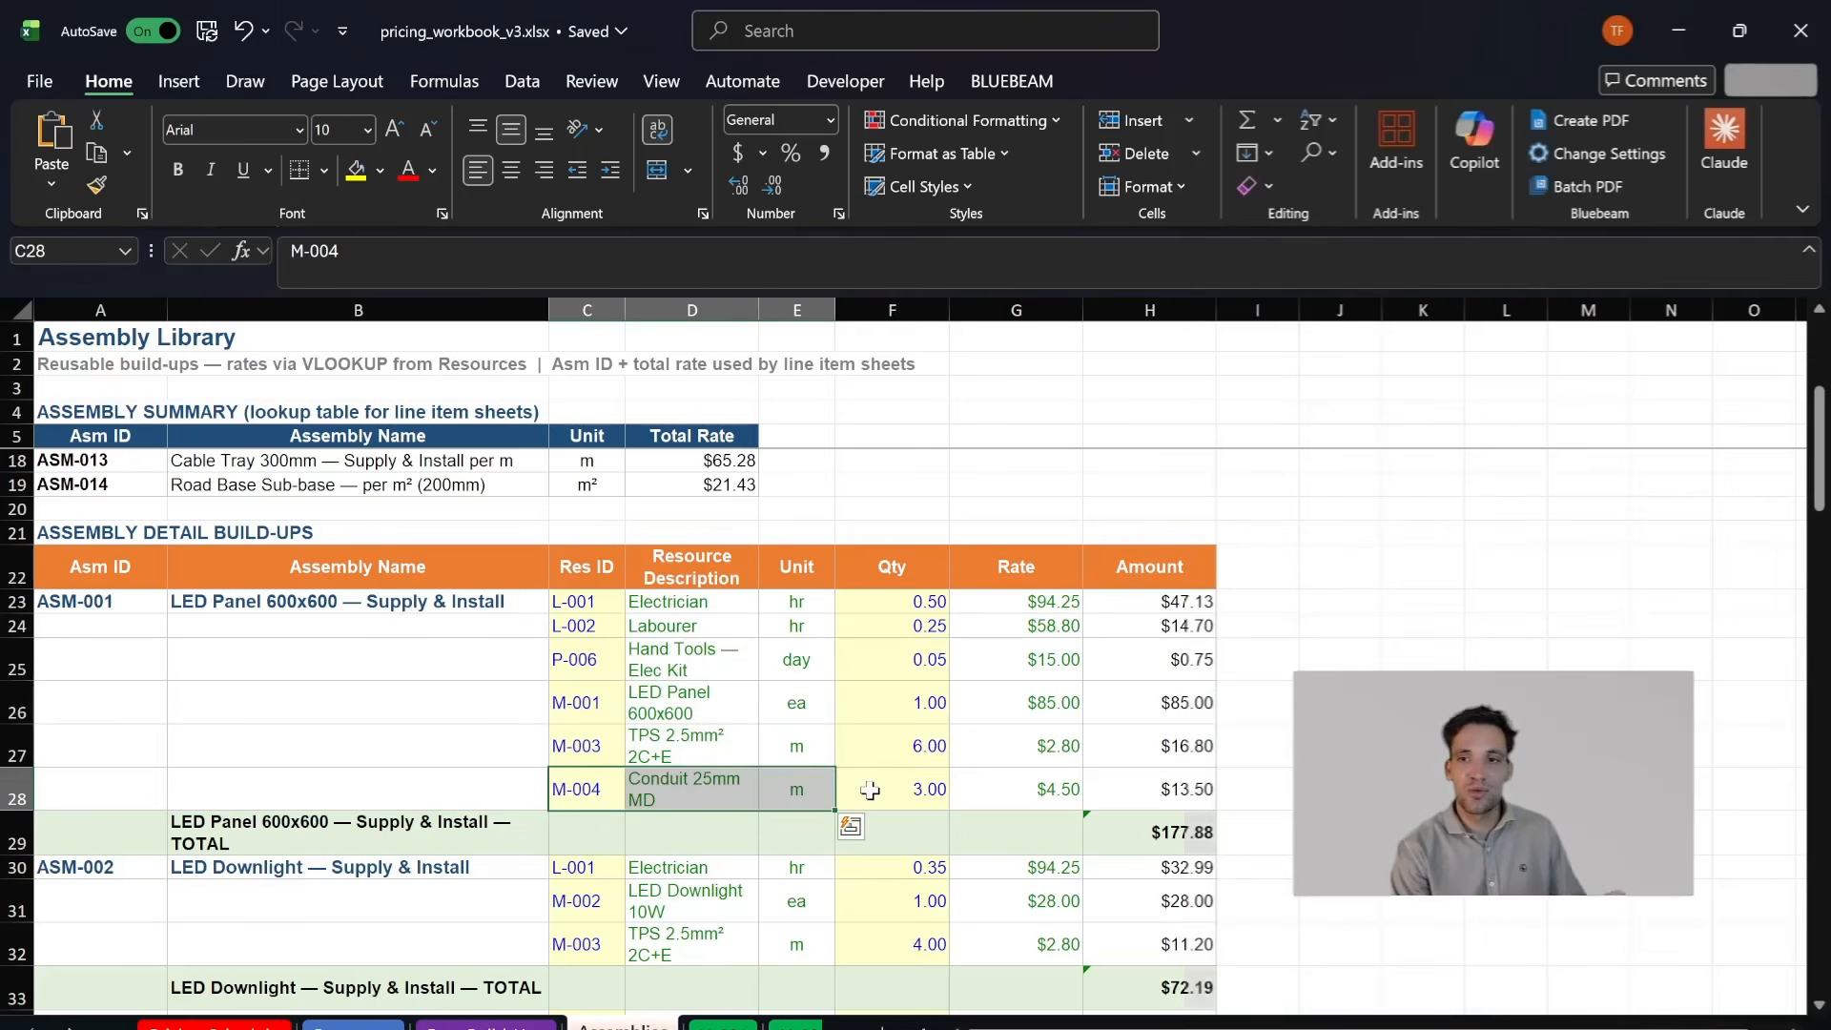
- Check the quantities, rates and amounts of assembly ASM-001 together with its total formula
scroll(870, 790, "up", 1)
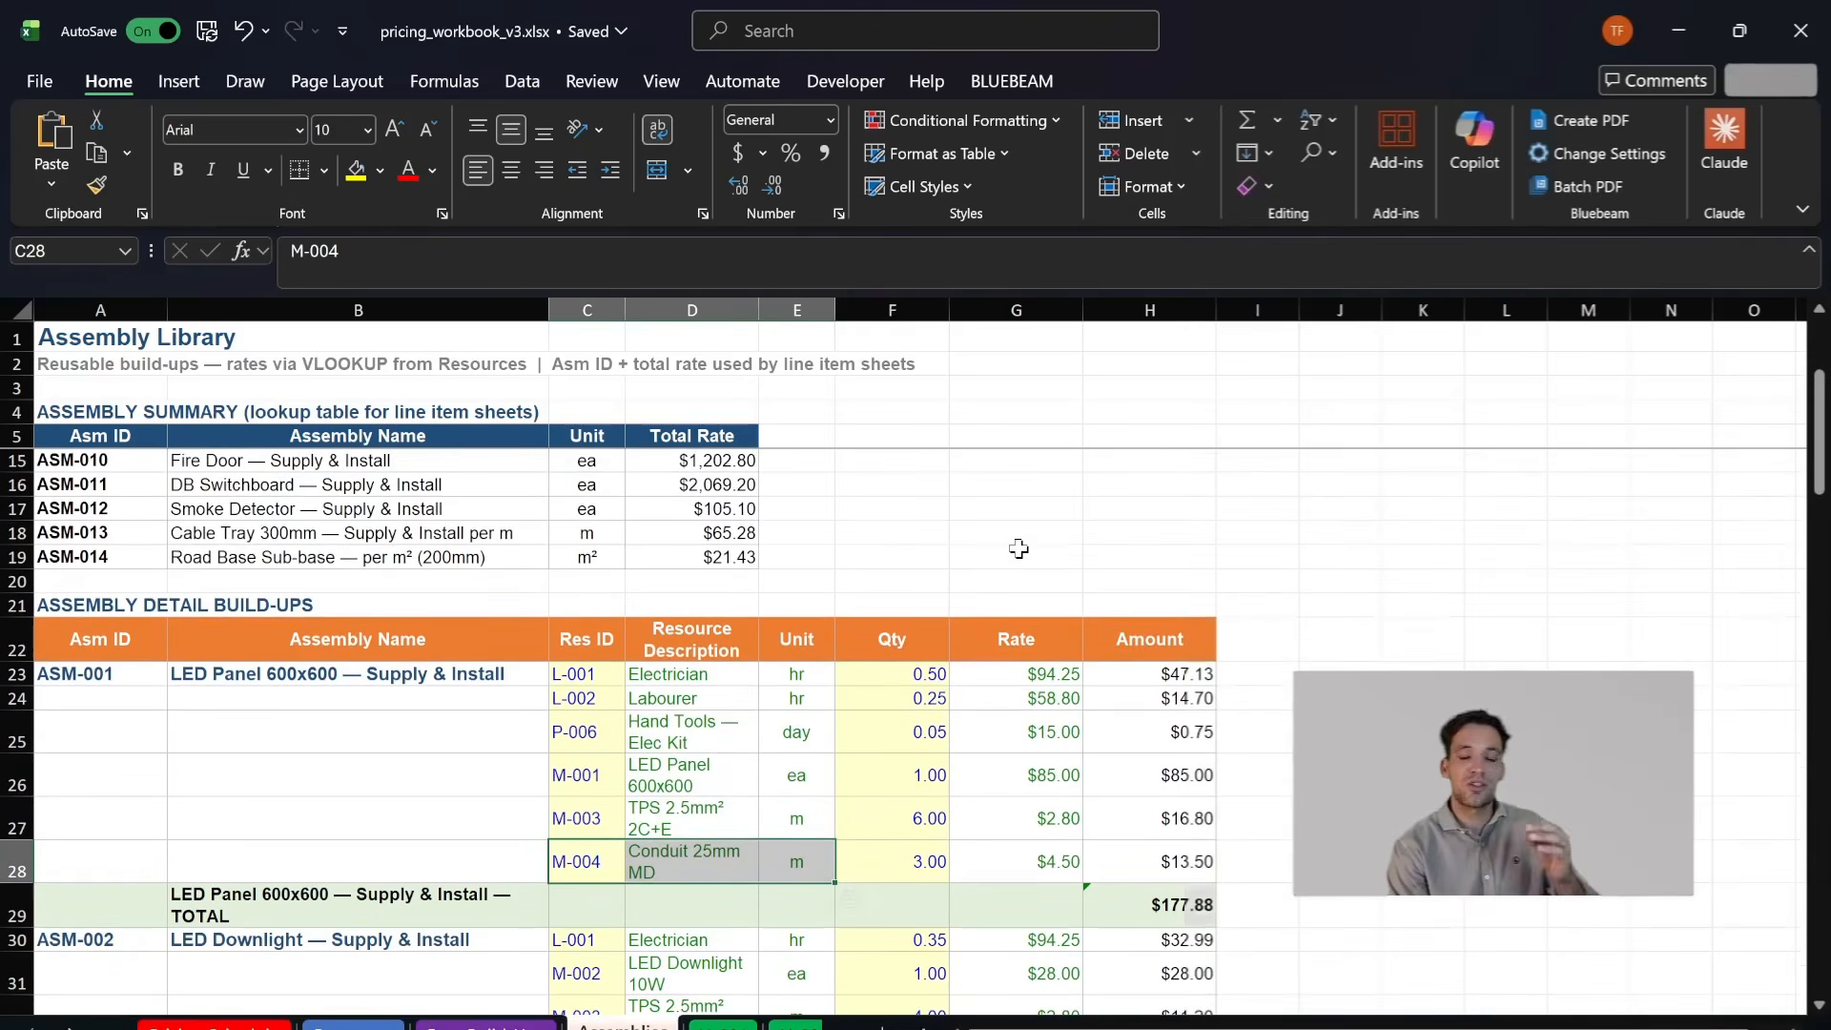
left_click_drag(897, 685, 1012, 905)
left_click(481, 680)
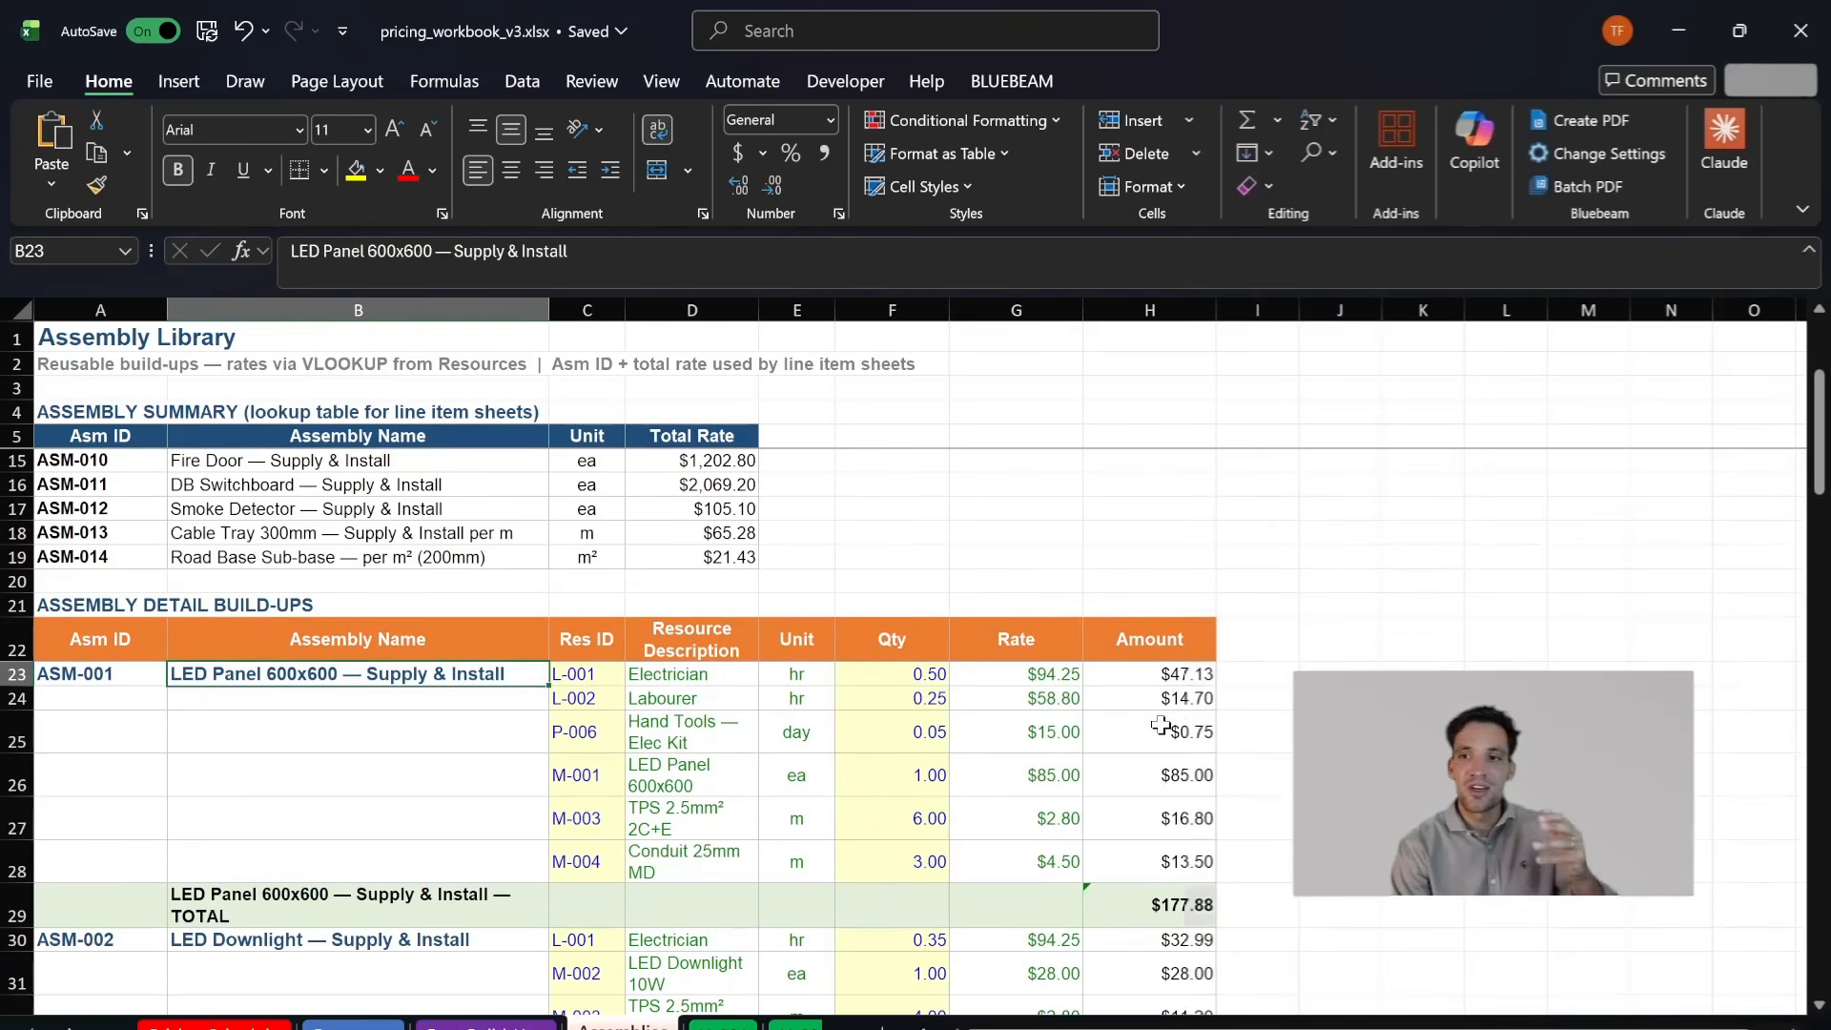
scroll(1160, 726, "down", 1)
left_click(1197, 839)
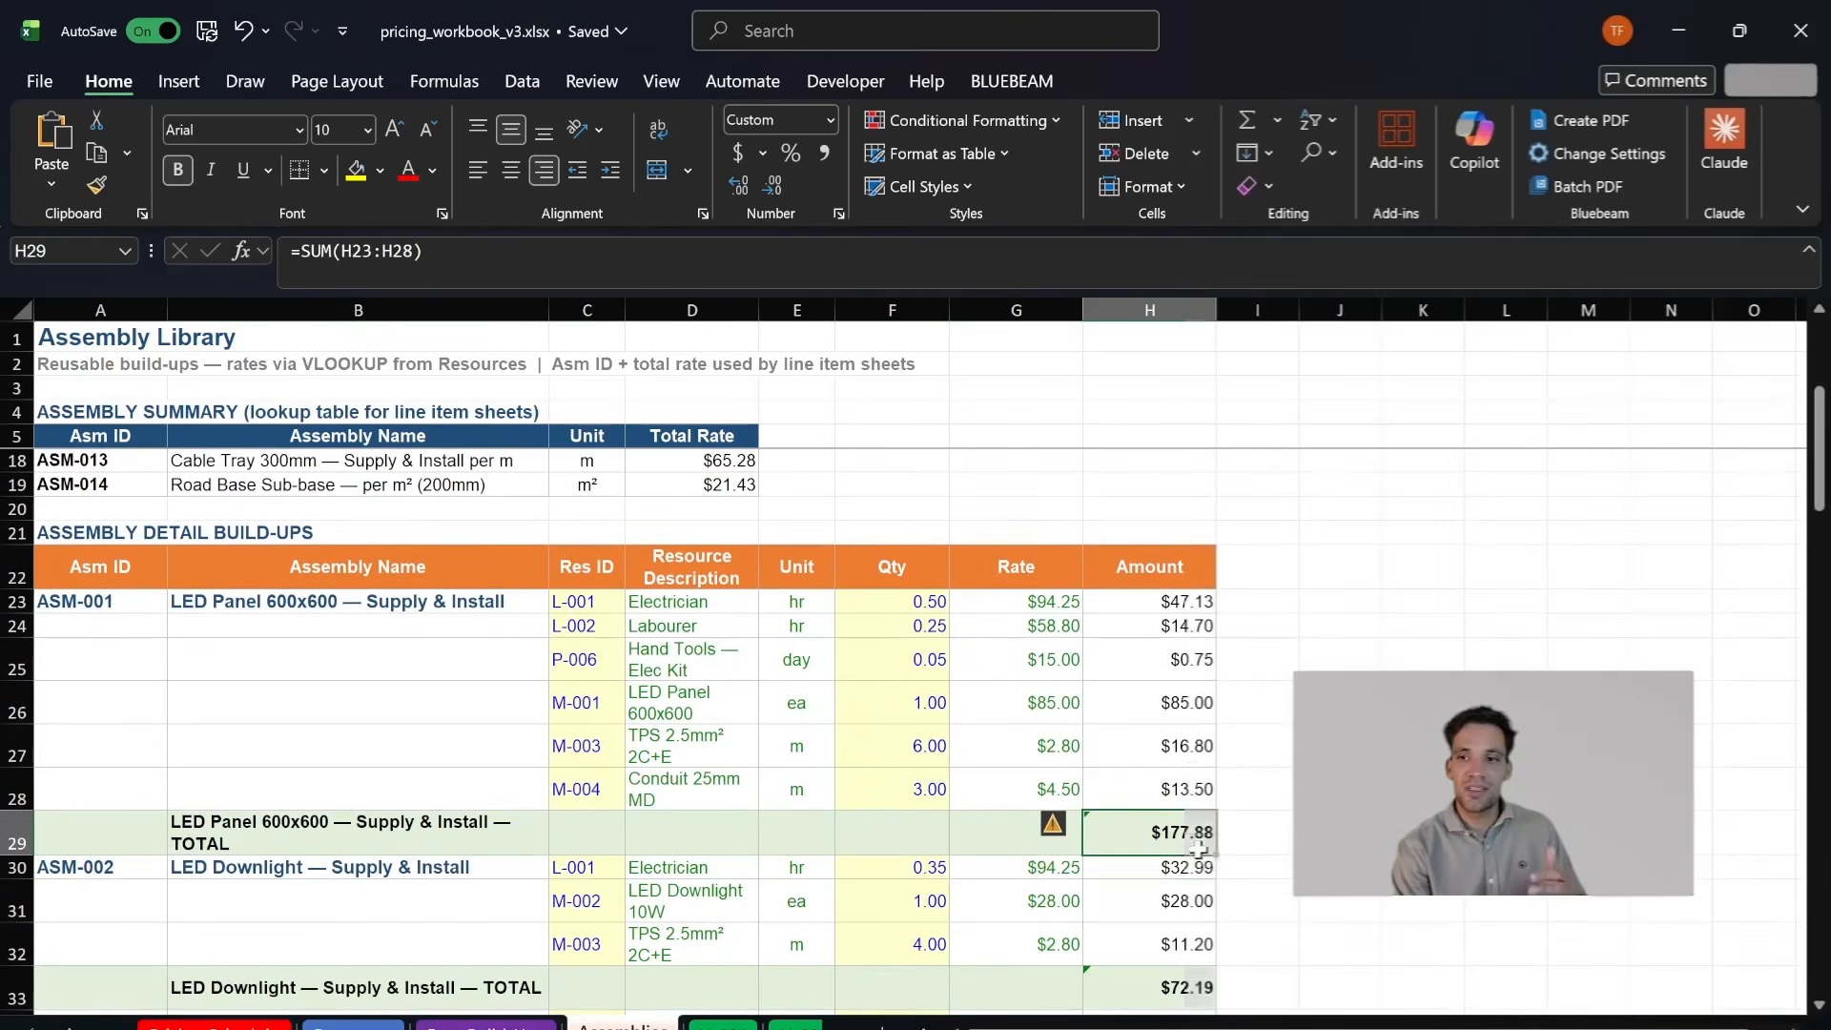
scroll(1198, 848, "up", 1)
left_click_drag(1185, 845, 1180, 724)
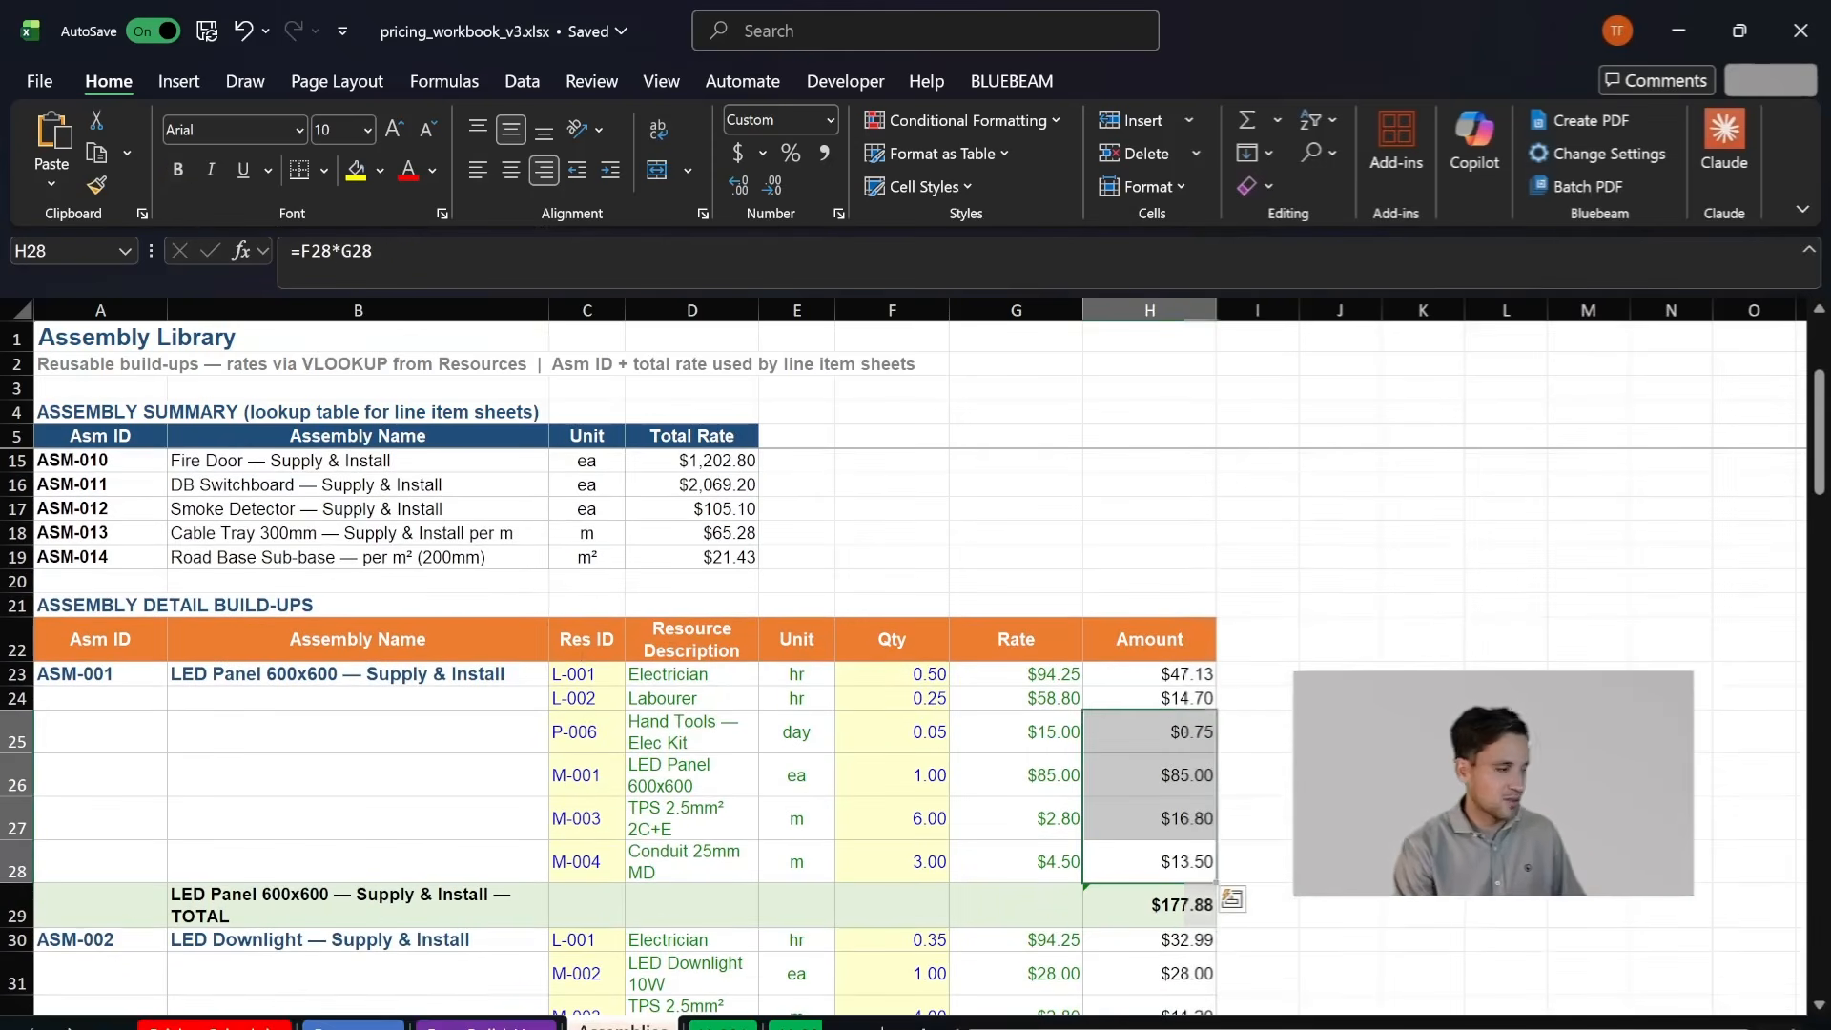
- Open LI-001 and inspect the ASM-001 row's description, quantity per unit and assembly rate
key("ctrl+Page_Down")
left_click(189, 630)
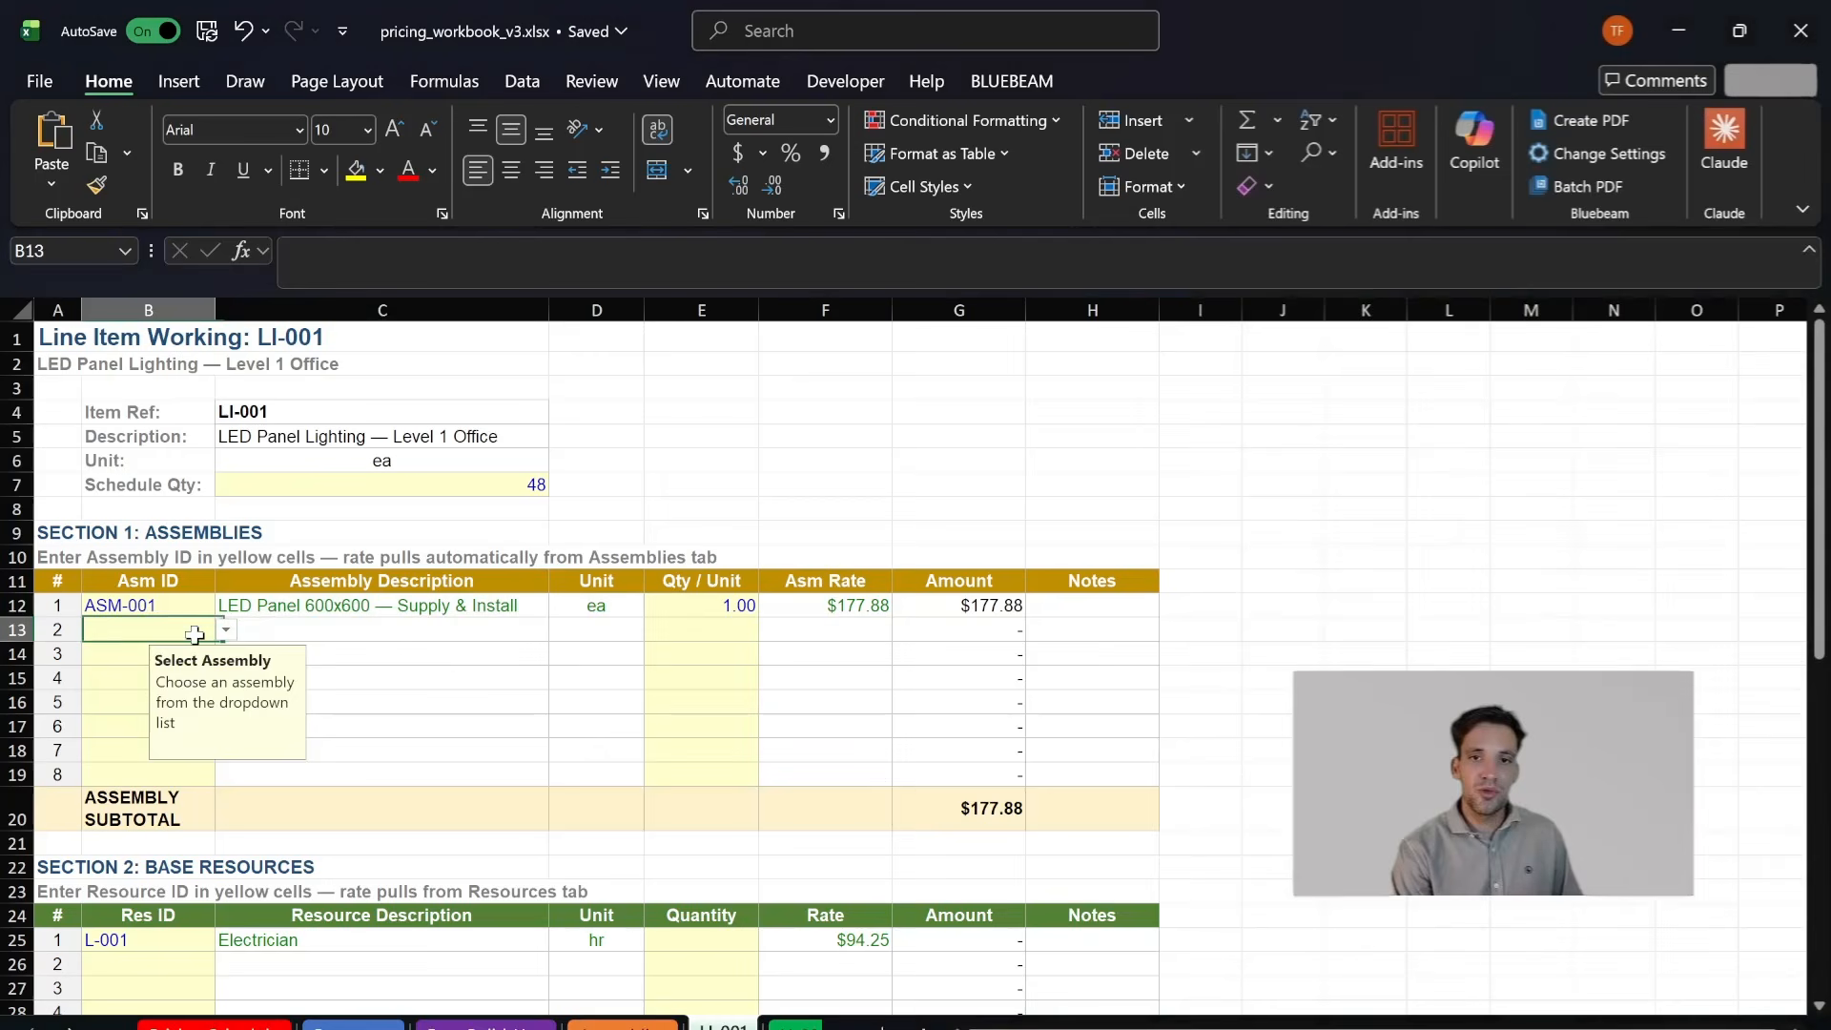
left_click(380, 611)
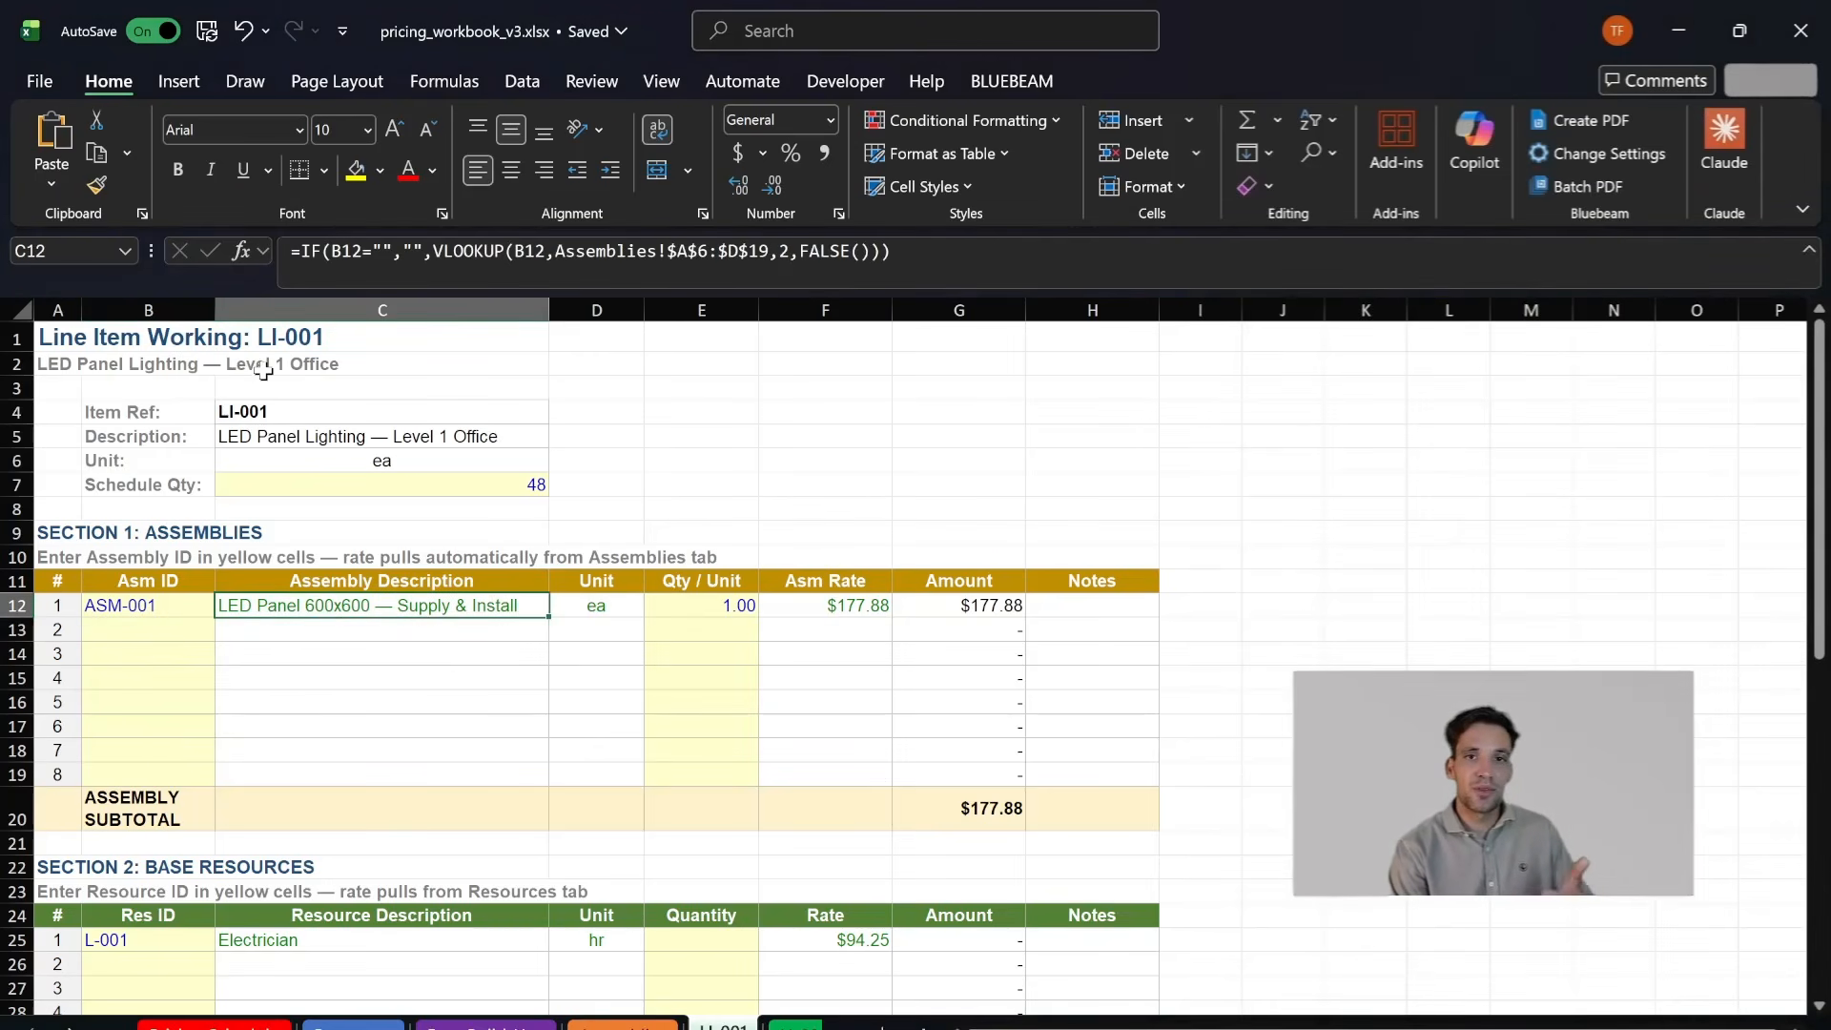
left_click(717, 583)
left_click(744, 610)
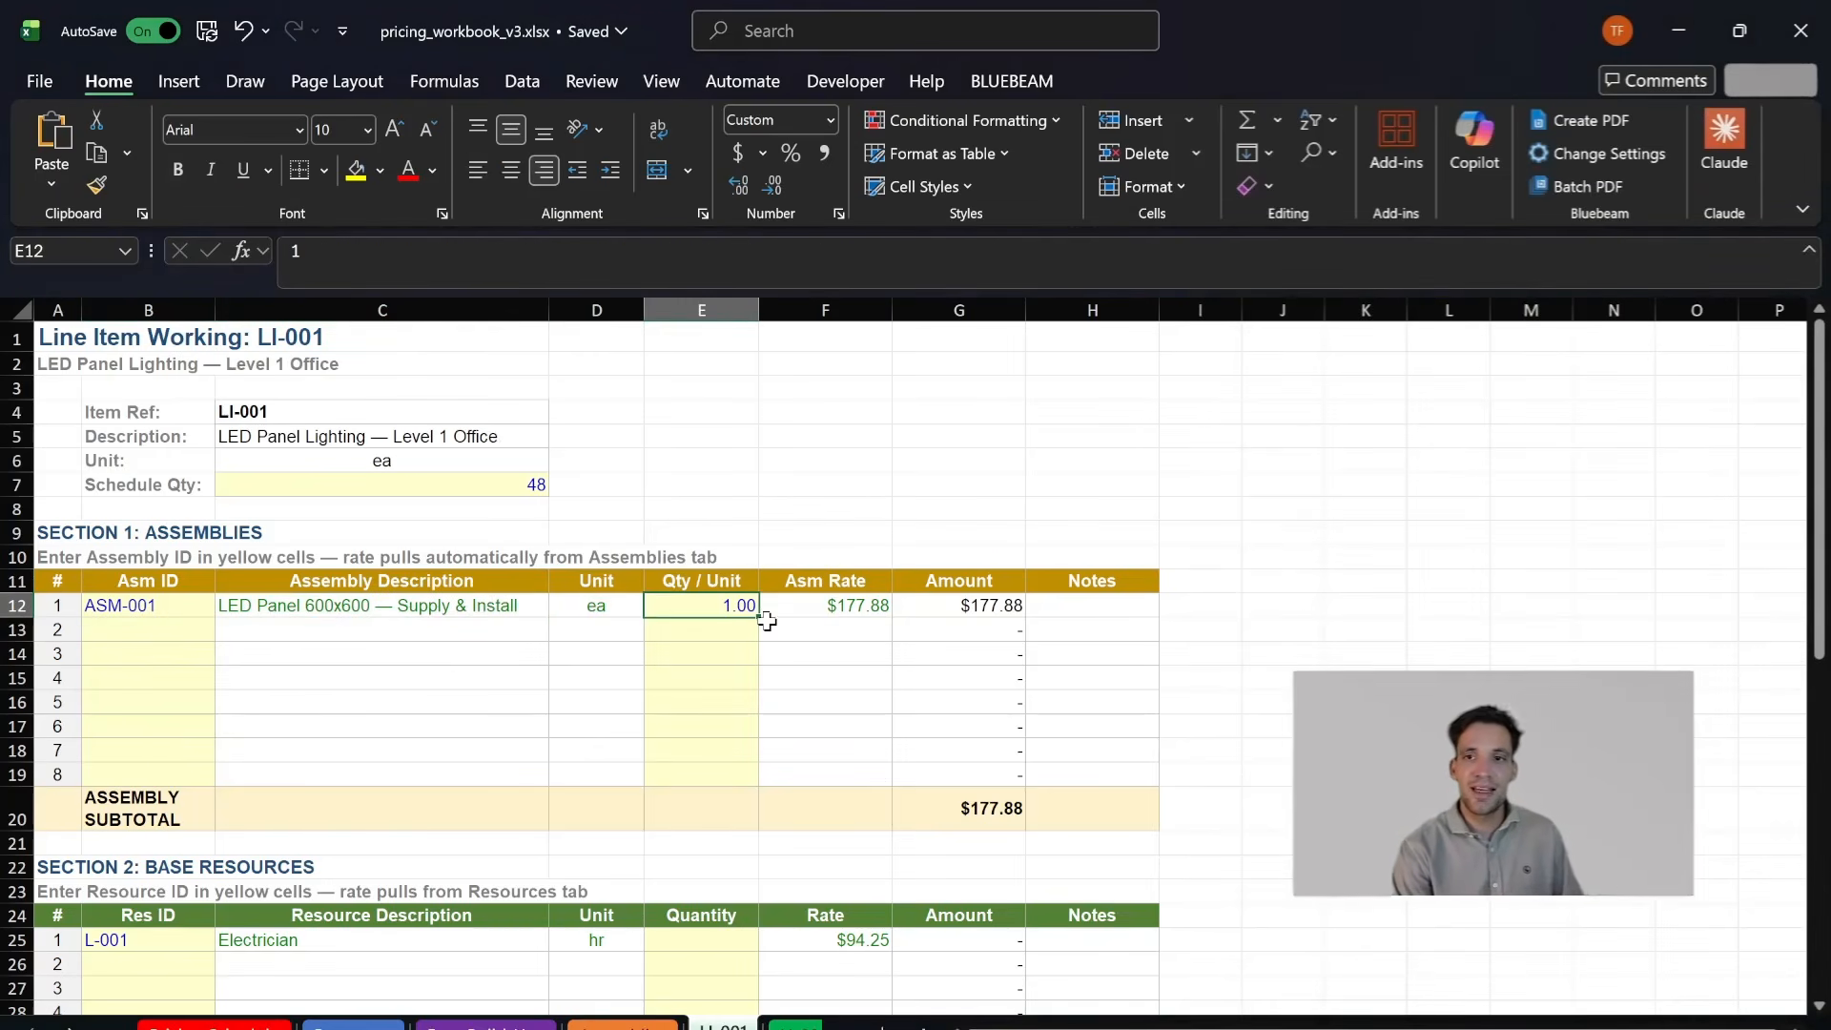
left_click(874, 611)
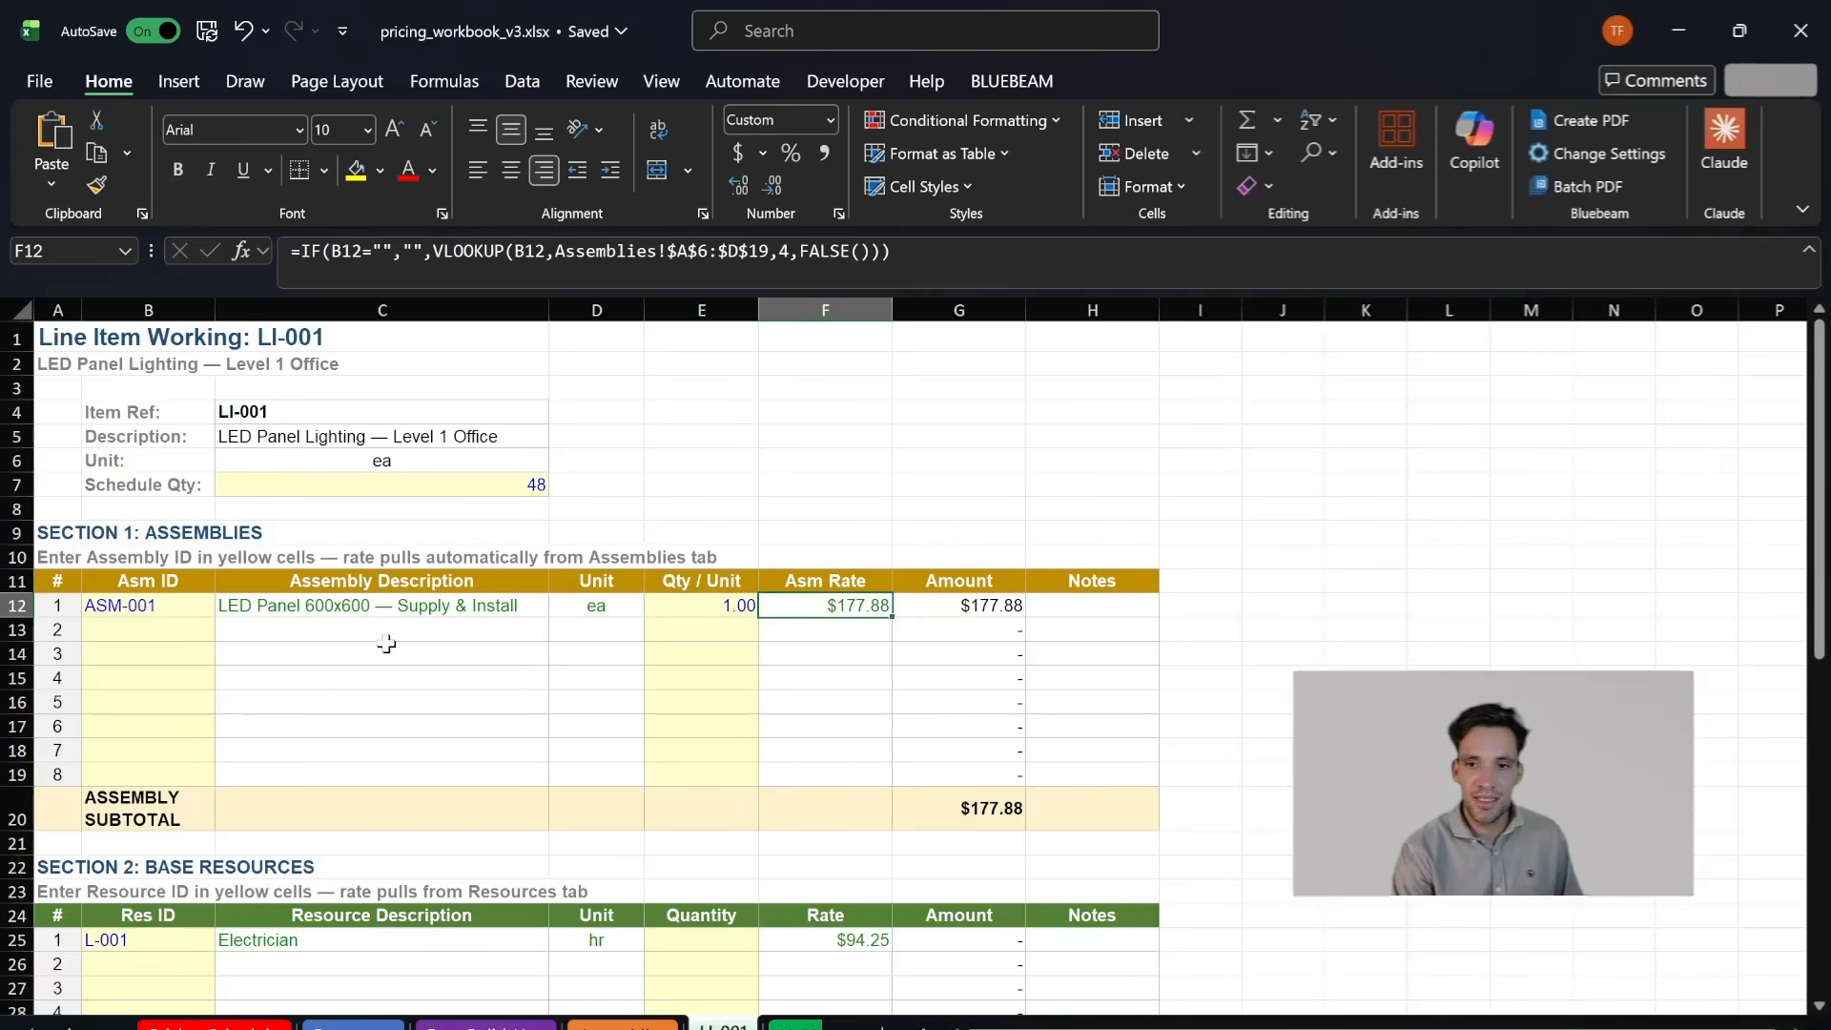
- Return to the Assembly Library and check the LED panel, TPS cable and conduit materials in ASM-001
left_click(623, 1026)
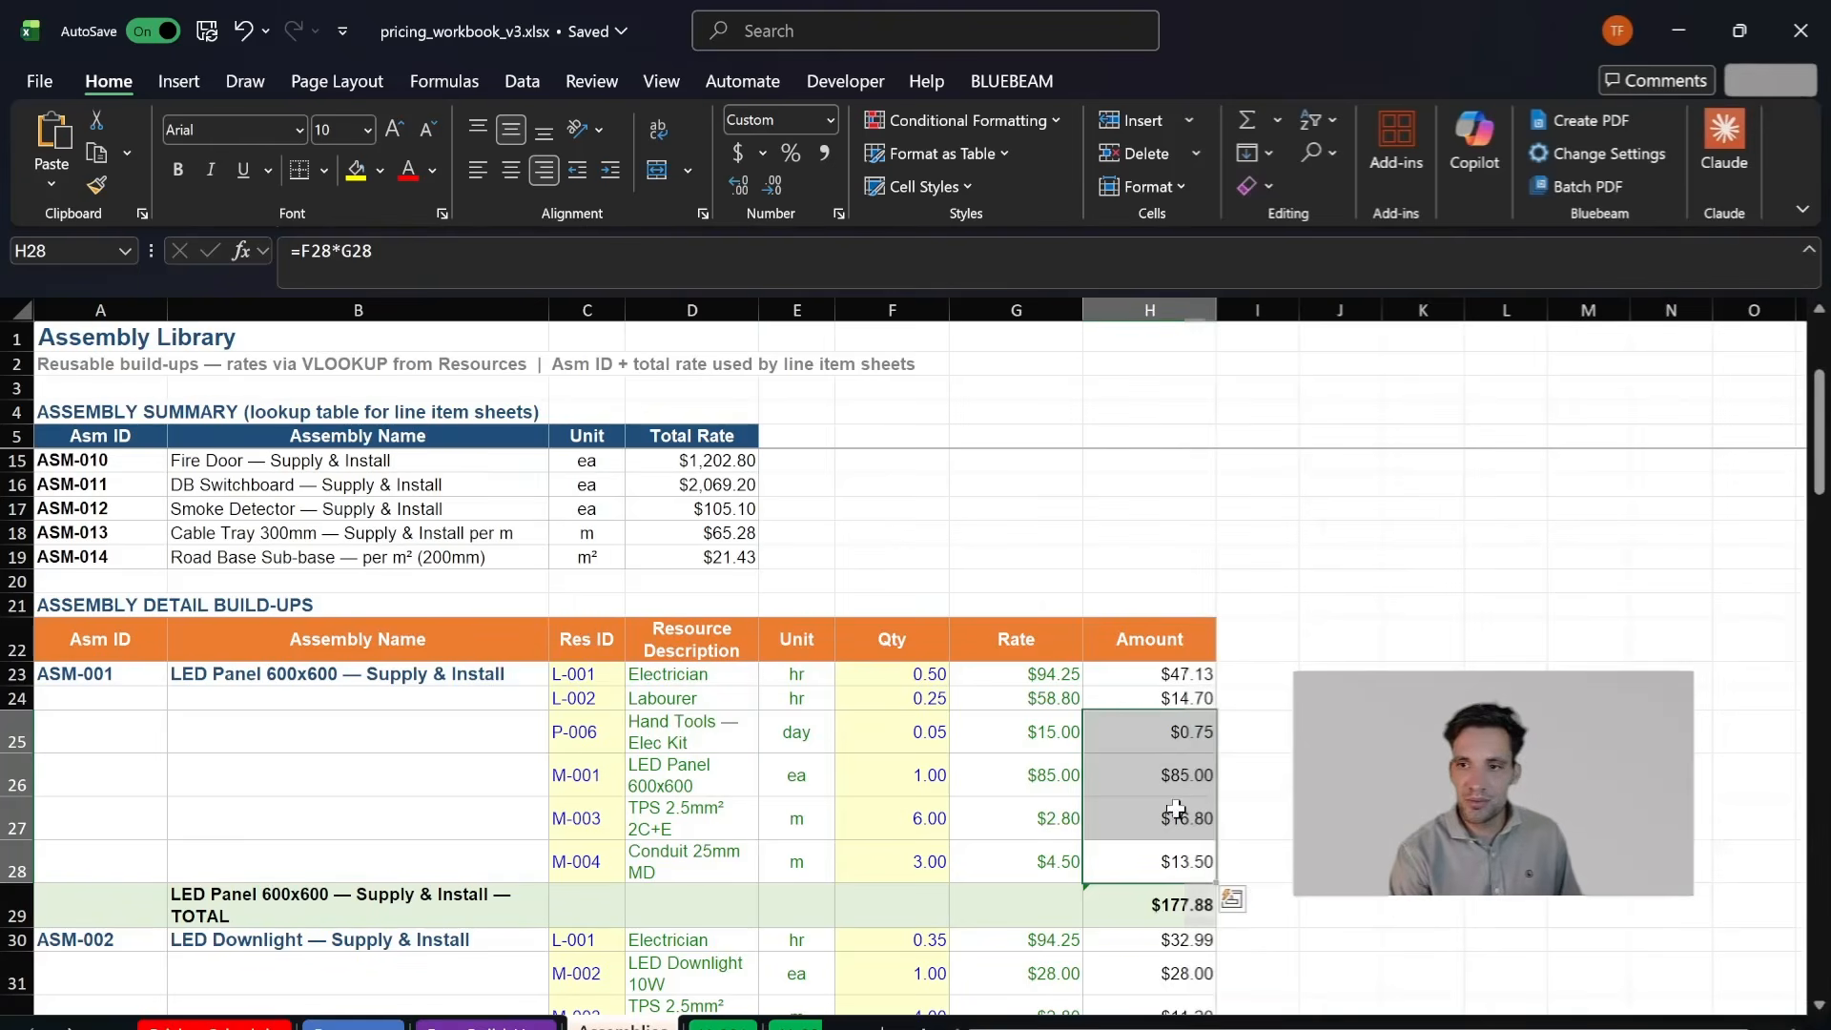
left_click(874, 867)
left_click_drag(730, 853, 736, 771)
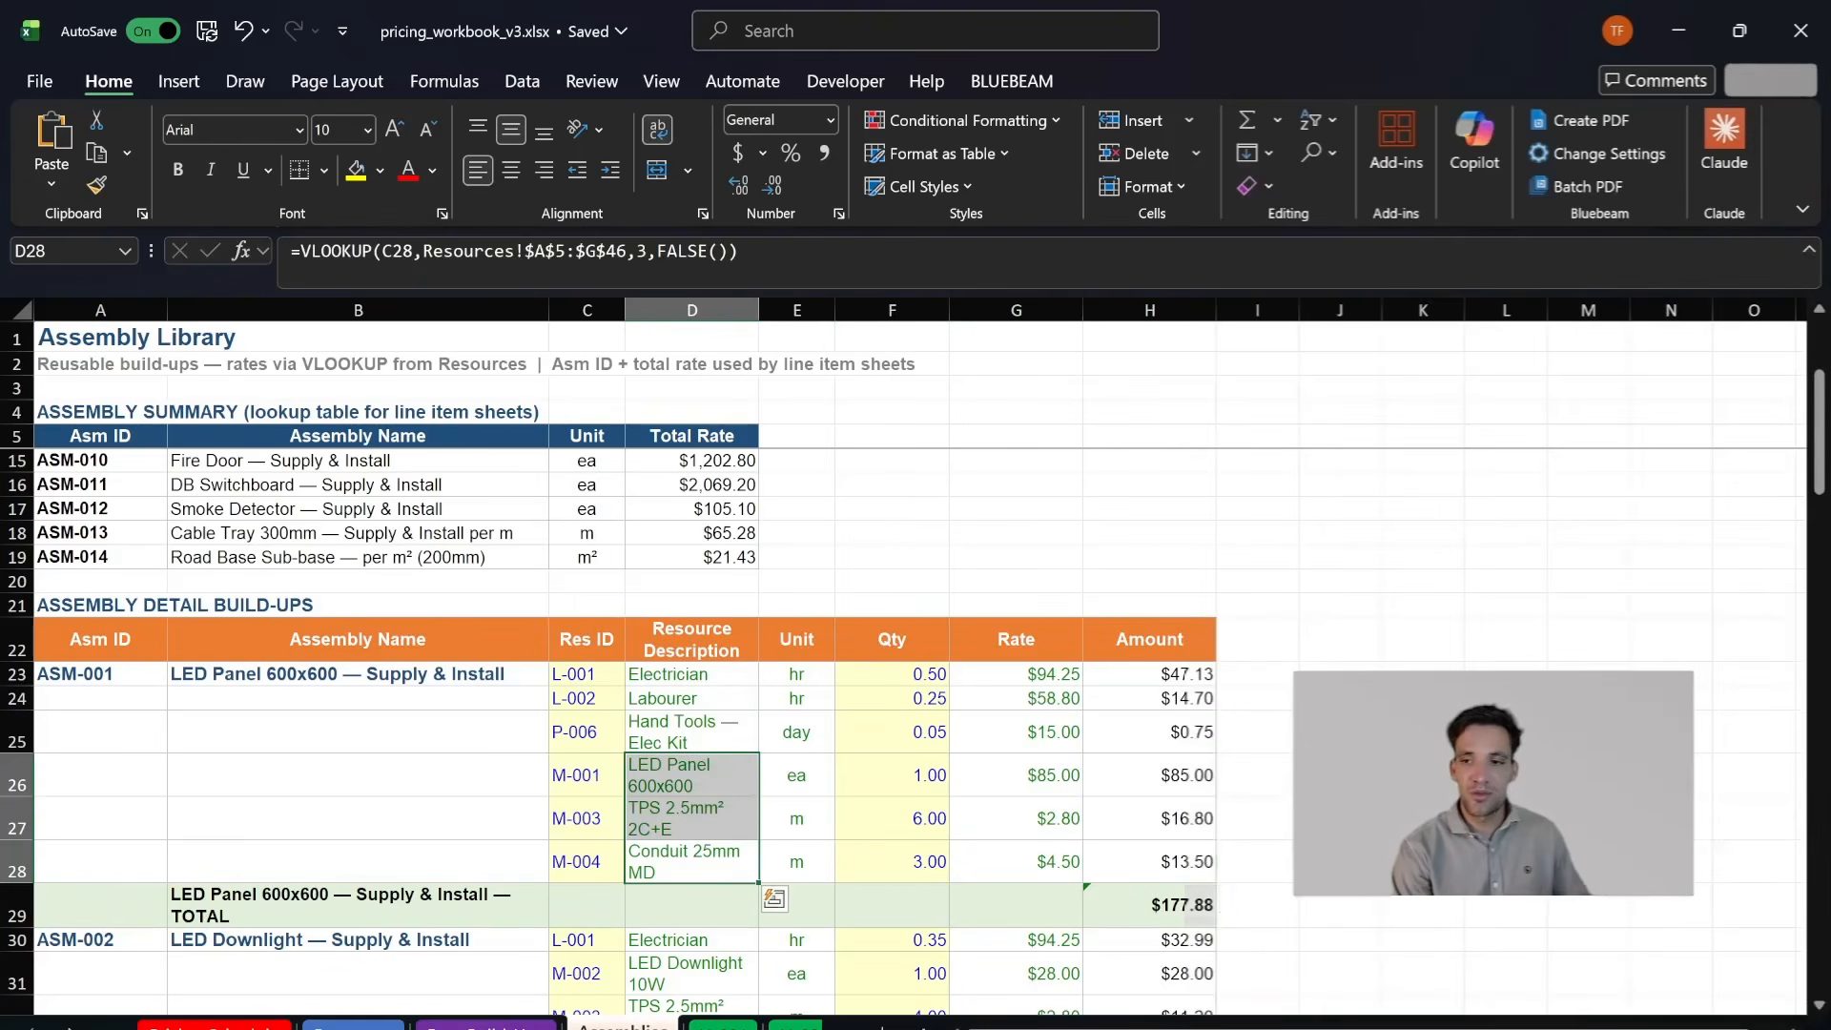
- Return to LI-001 and review its assembly row, assembly subtotal and base resources section
left_click(723, 1026)
scroll(940, 695, "down", 3)
scroll(930, 725, "up", 3)
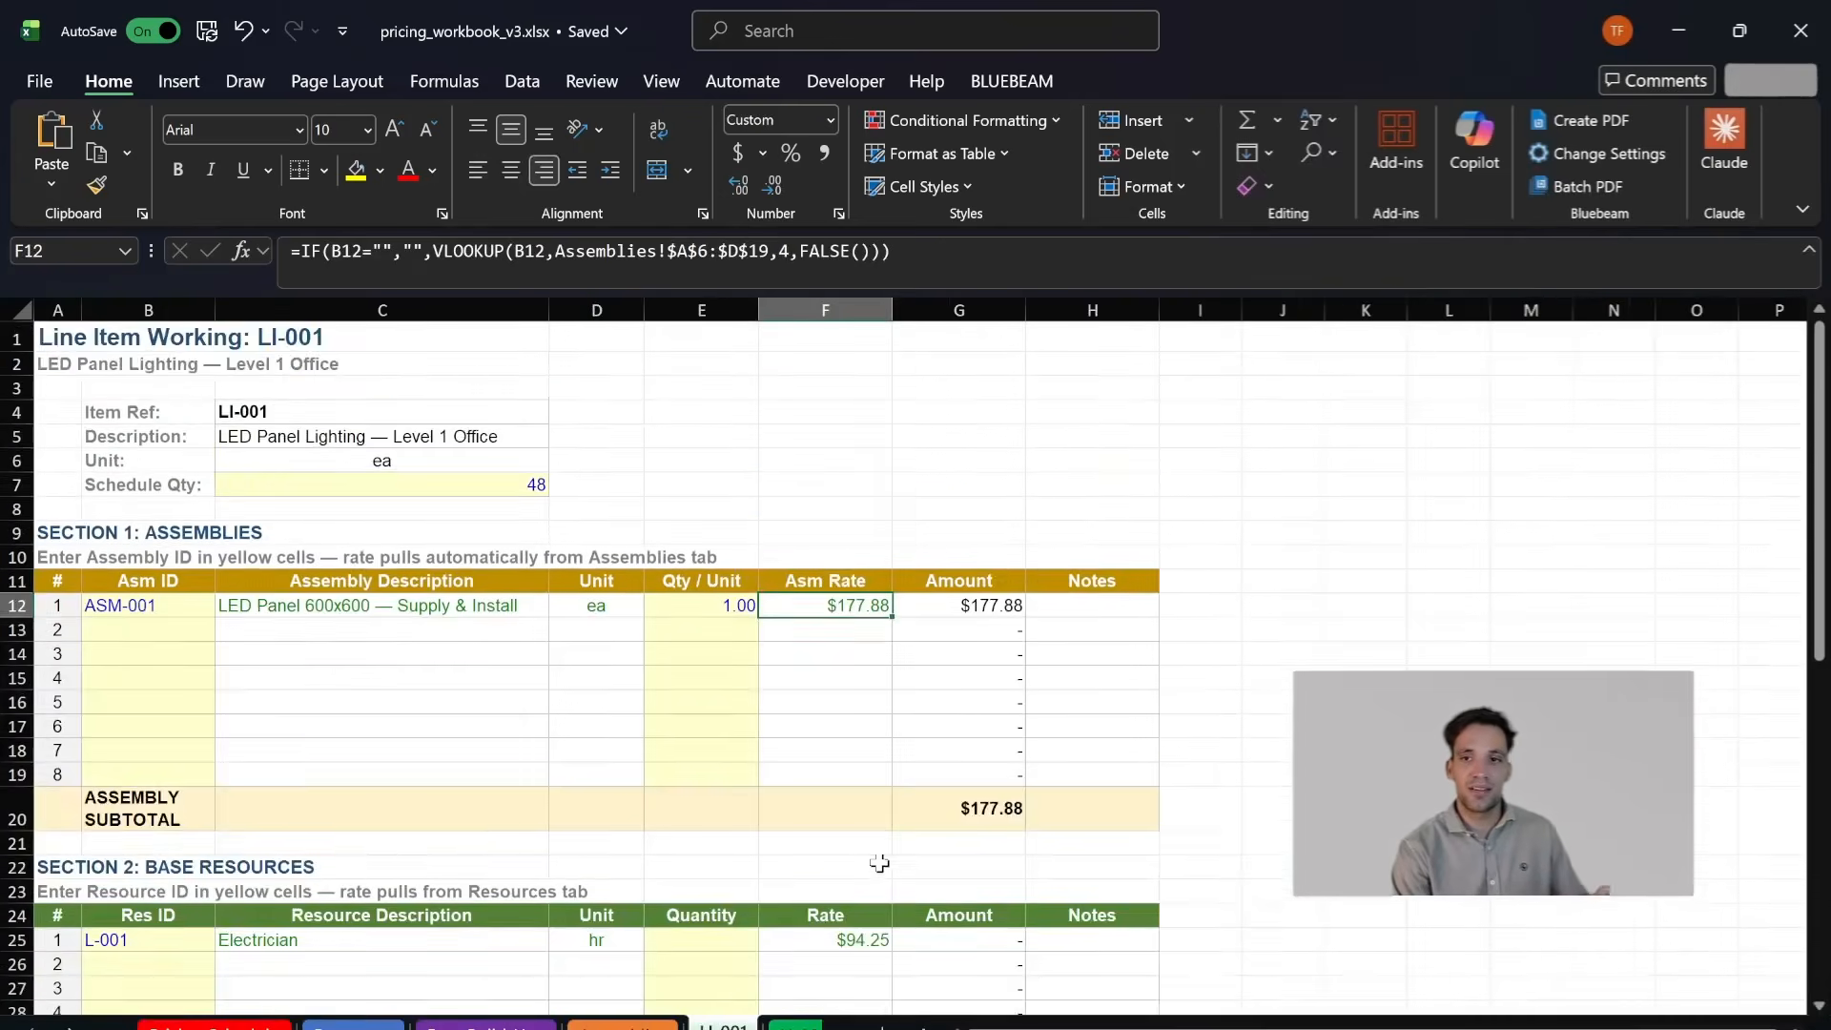
scroll(246, 830, "down", 2)
left_click(250, 820)
scroll(254, 818, "down", 2)
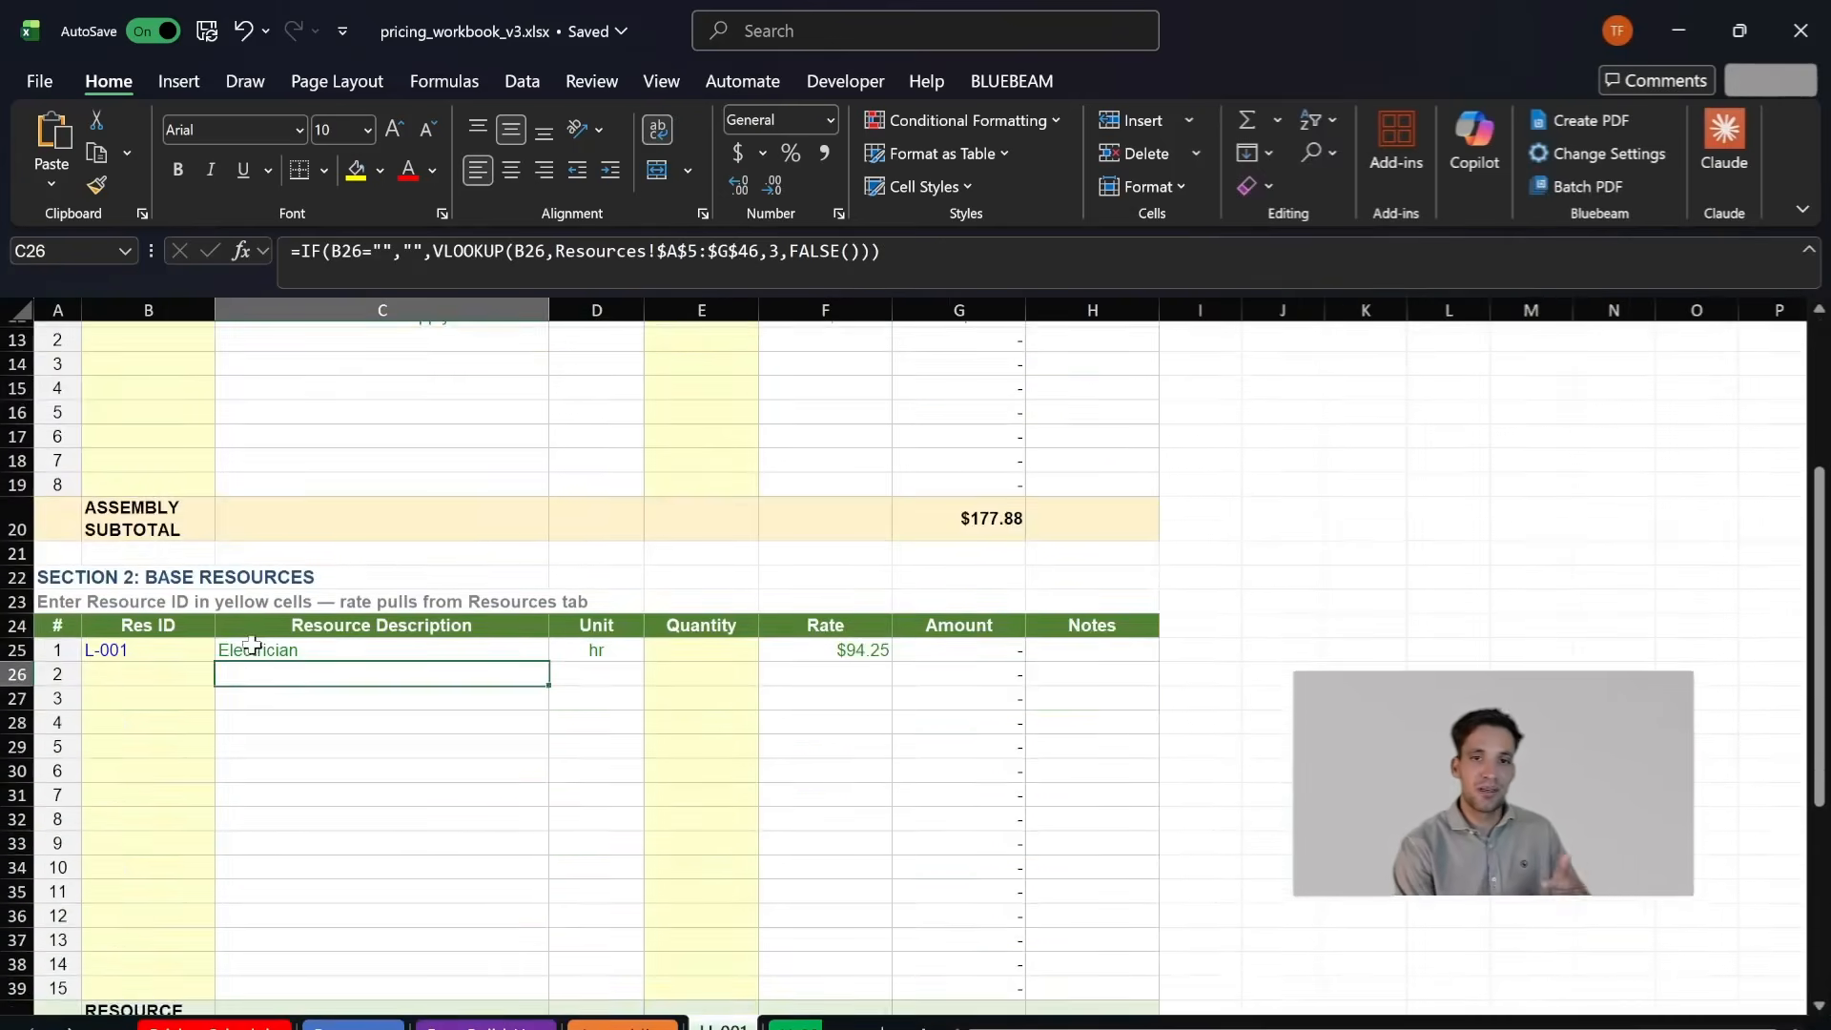
- Clear the L-001 resource ID from the first base resource row of LI-001
scroll(251, 645, "down", 2)
scroll(407, 612, "up", 6)
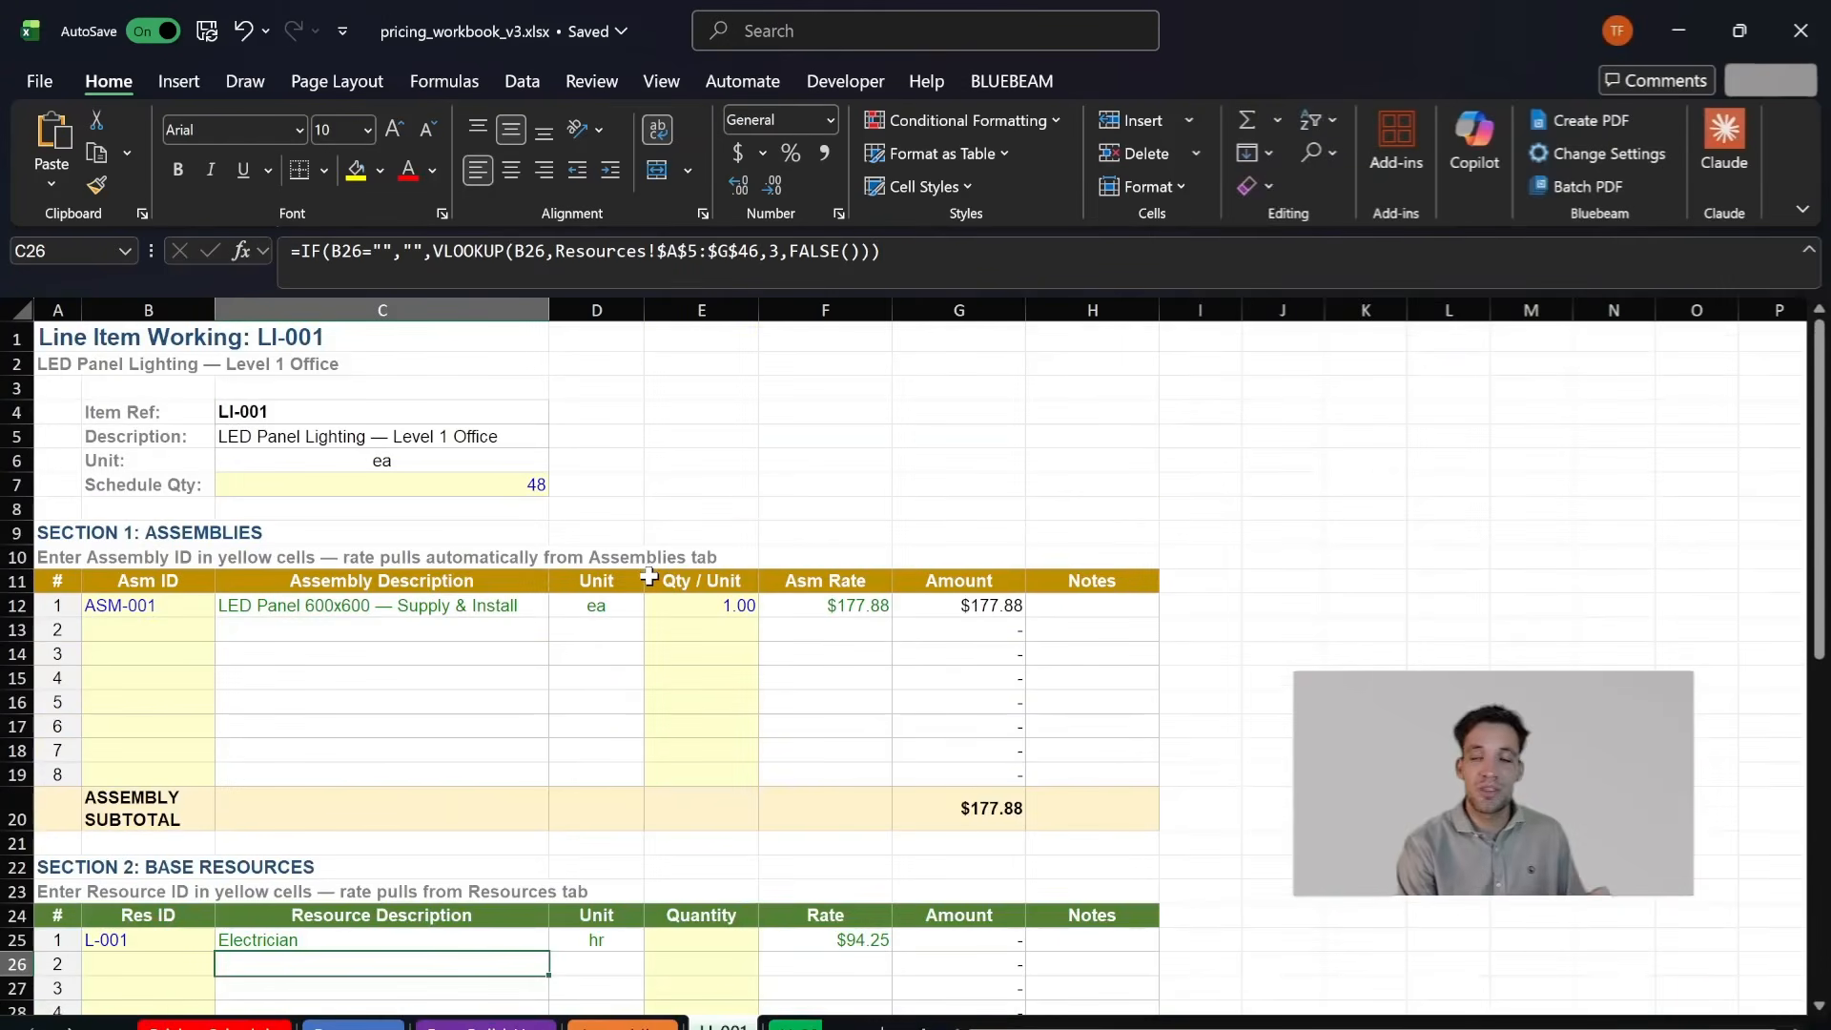
left_click(164, 944)
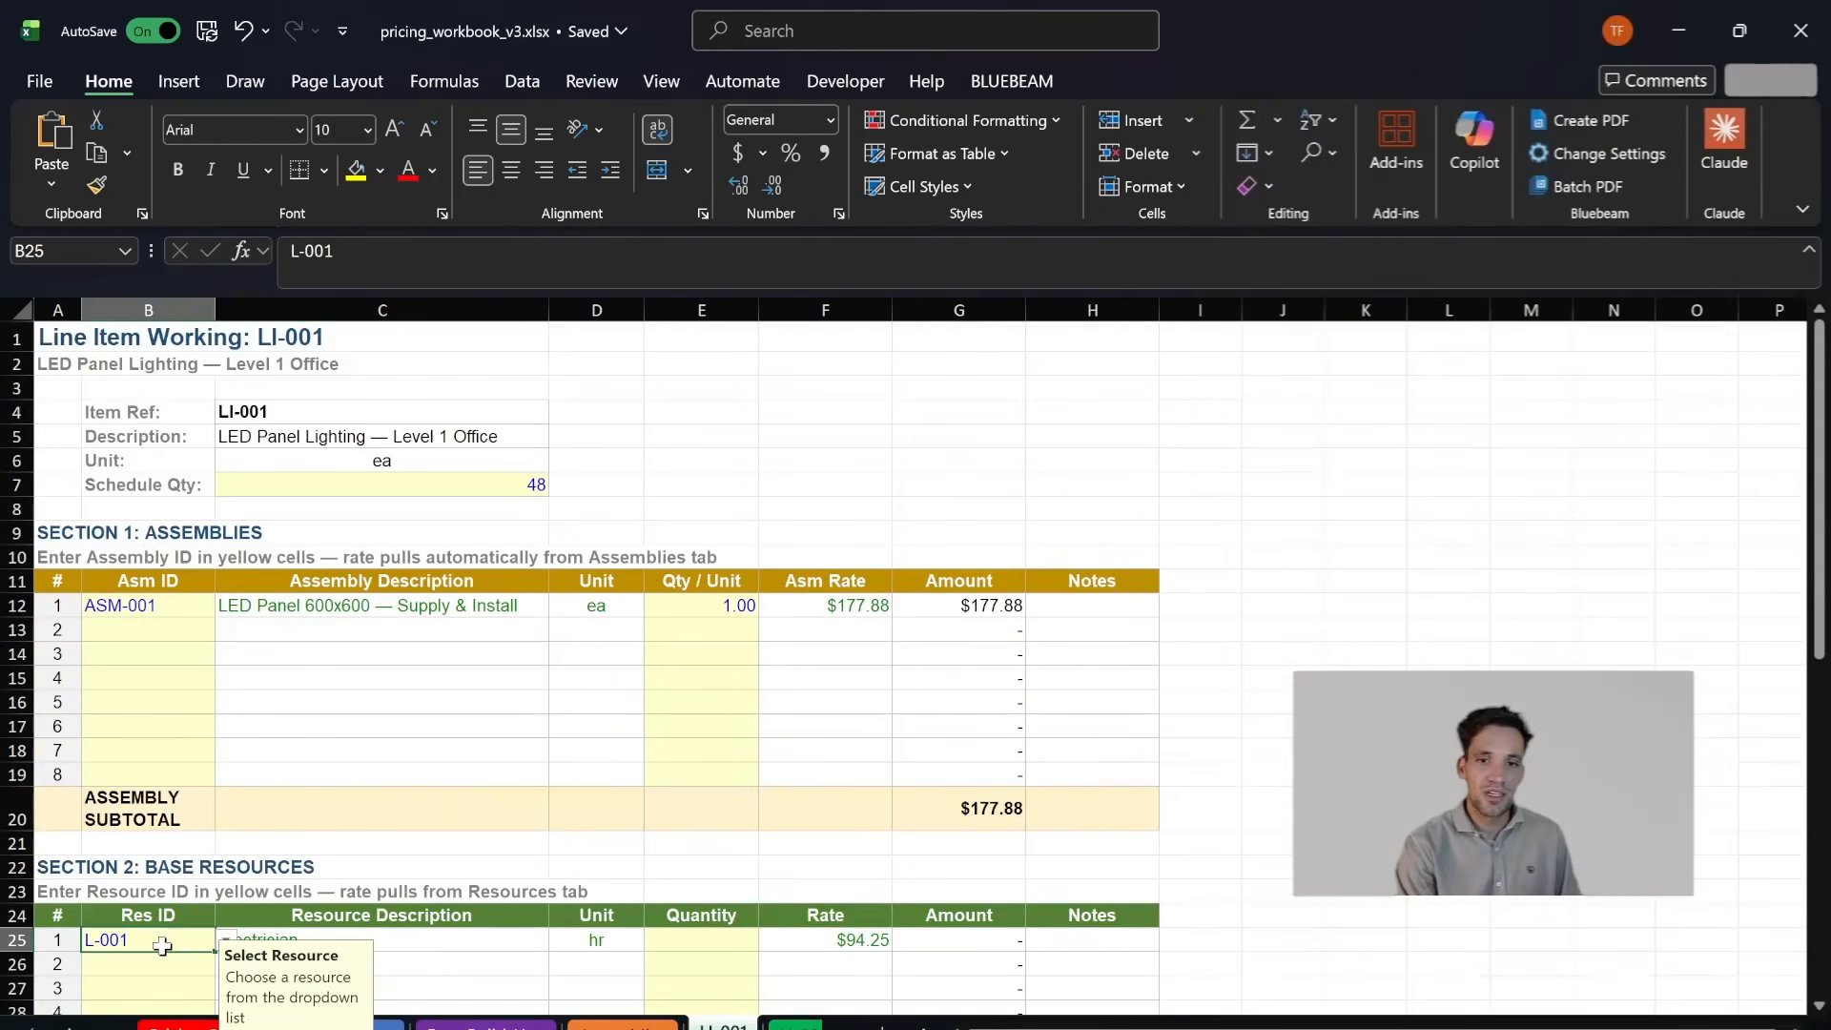
key("Delete")
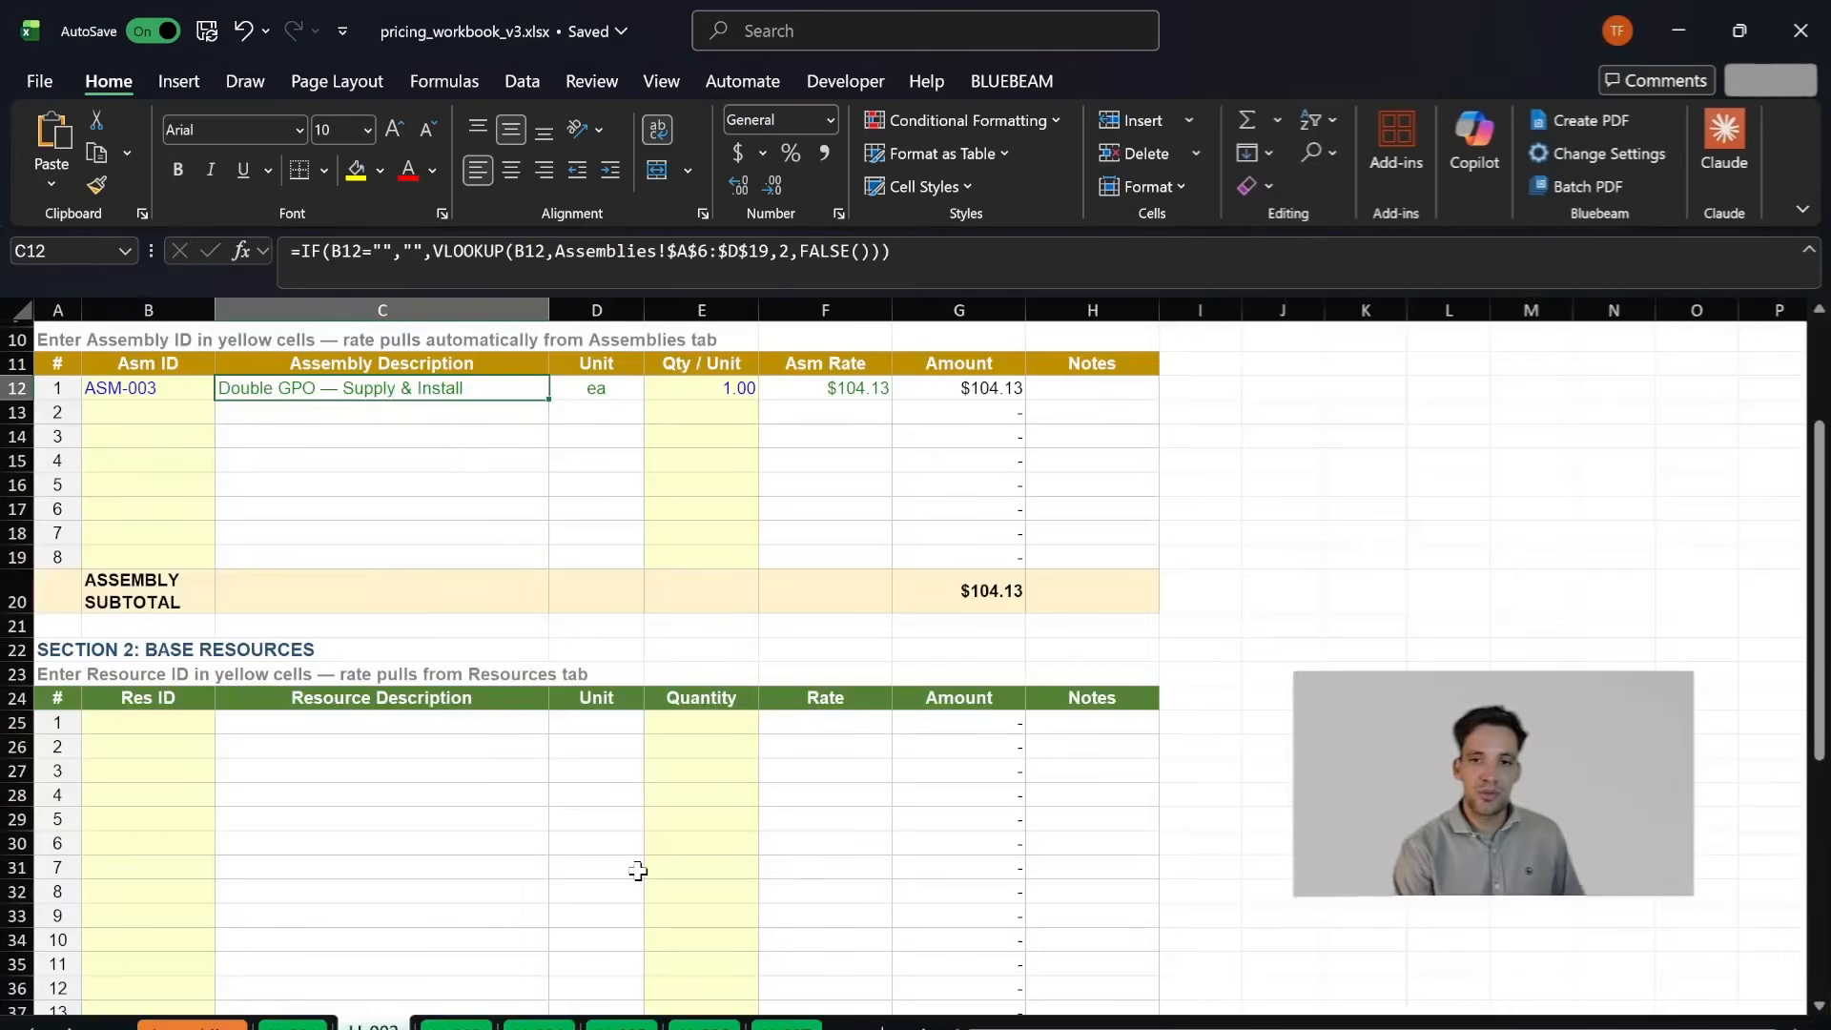
- Open LI-002 and review its assemblies, base resources and line item summary
scroll(610, 847, "up", 3)
scroll(504, 761, "down", 4)
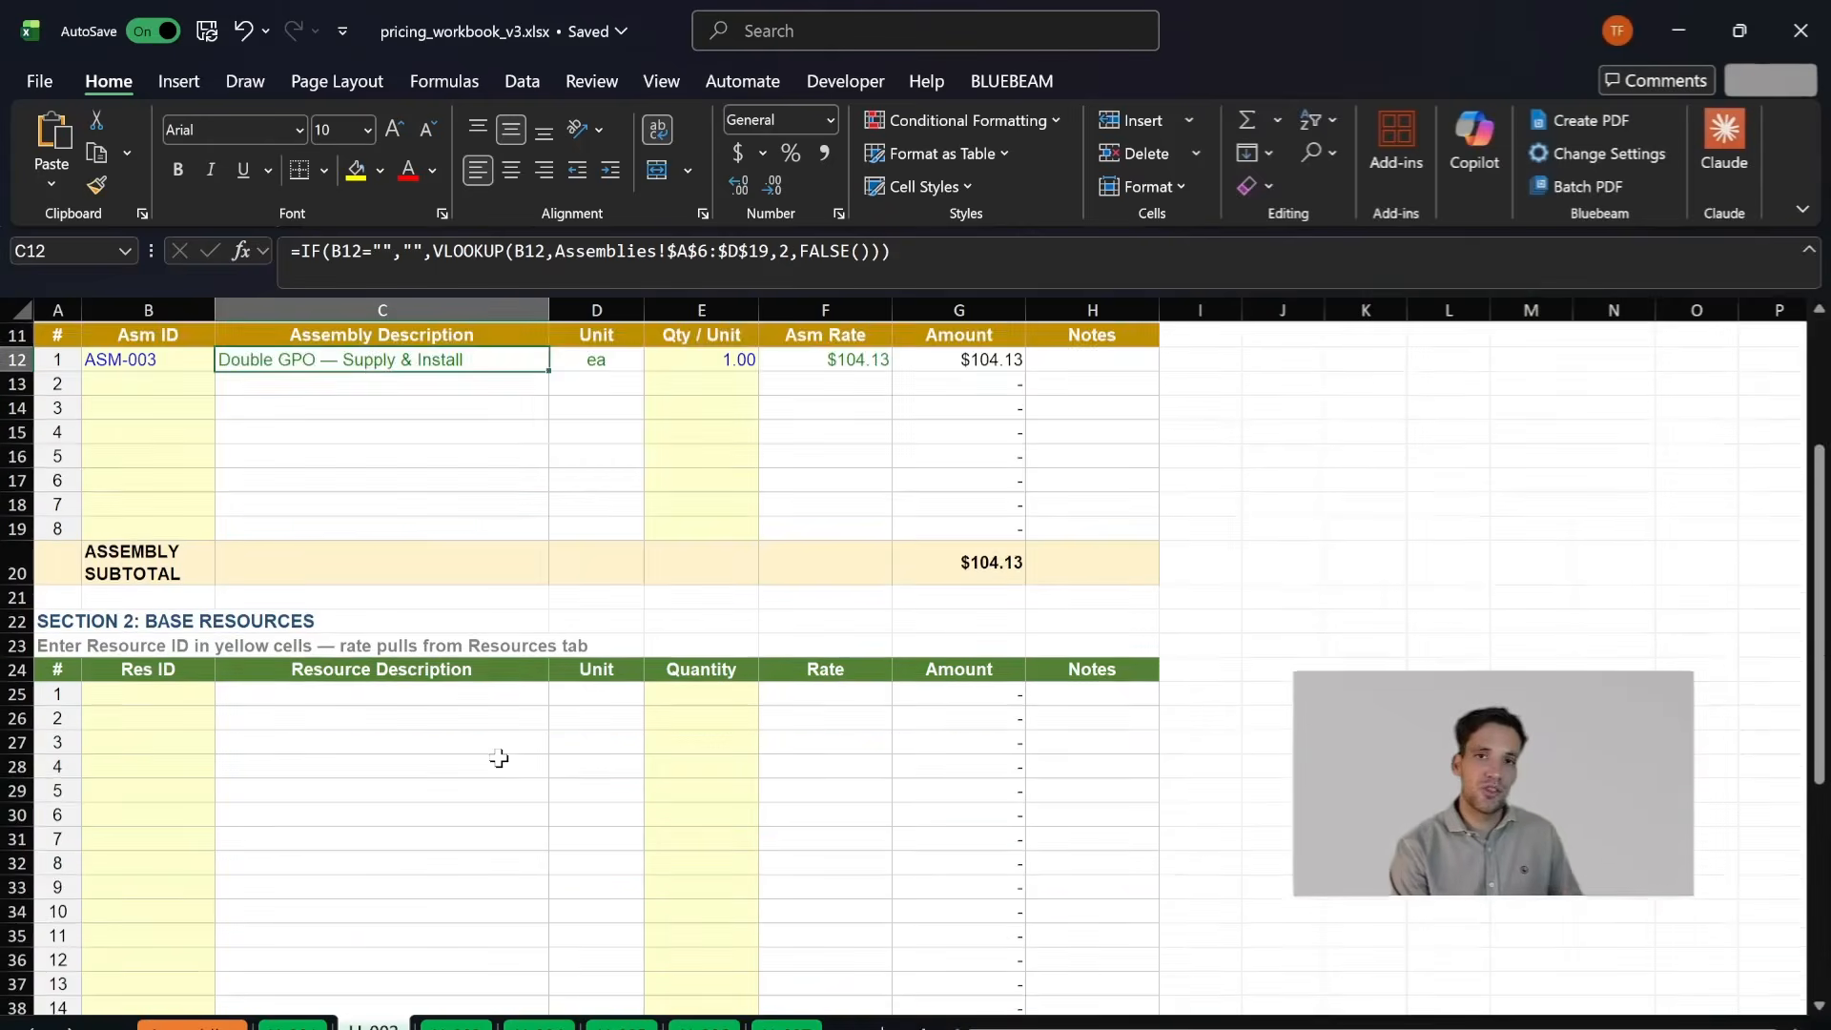
scroll(500, 758, "up", 4)
scroll(344, 685, "down", 4)
scroll(286, 683, "down", 4)
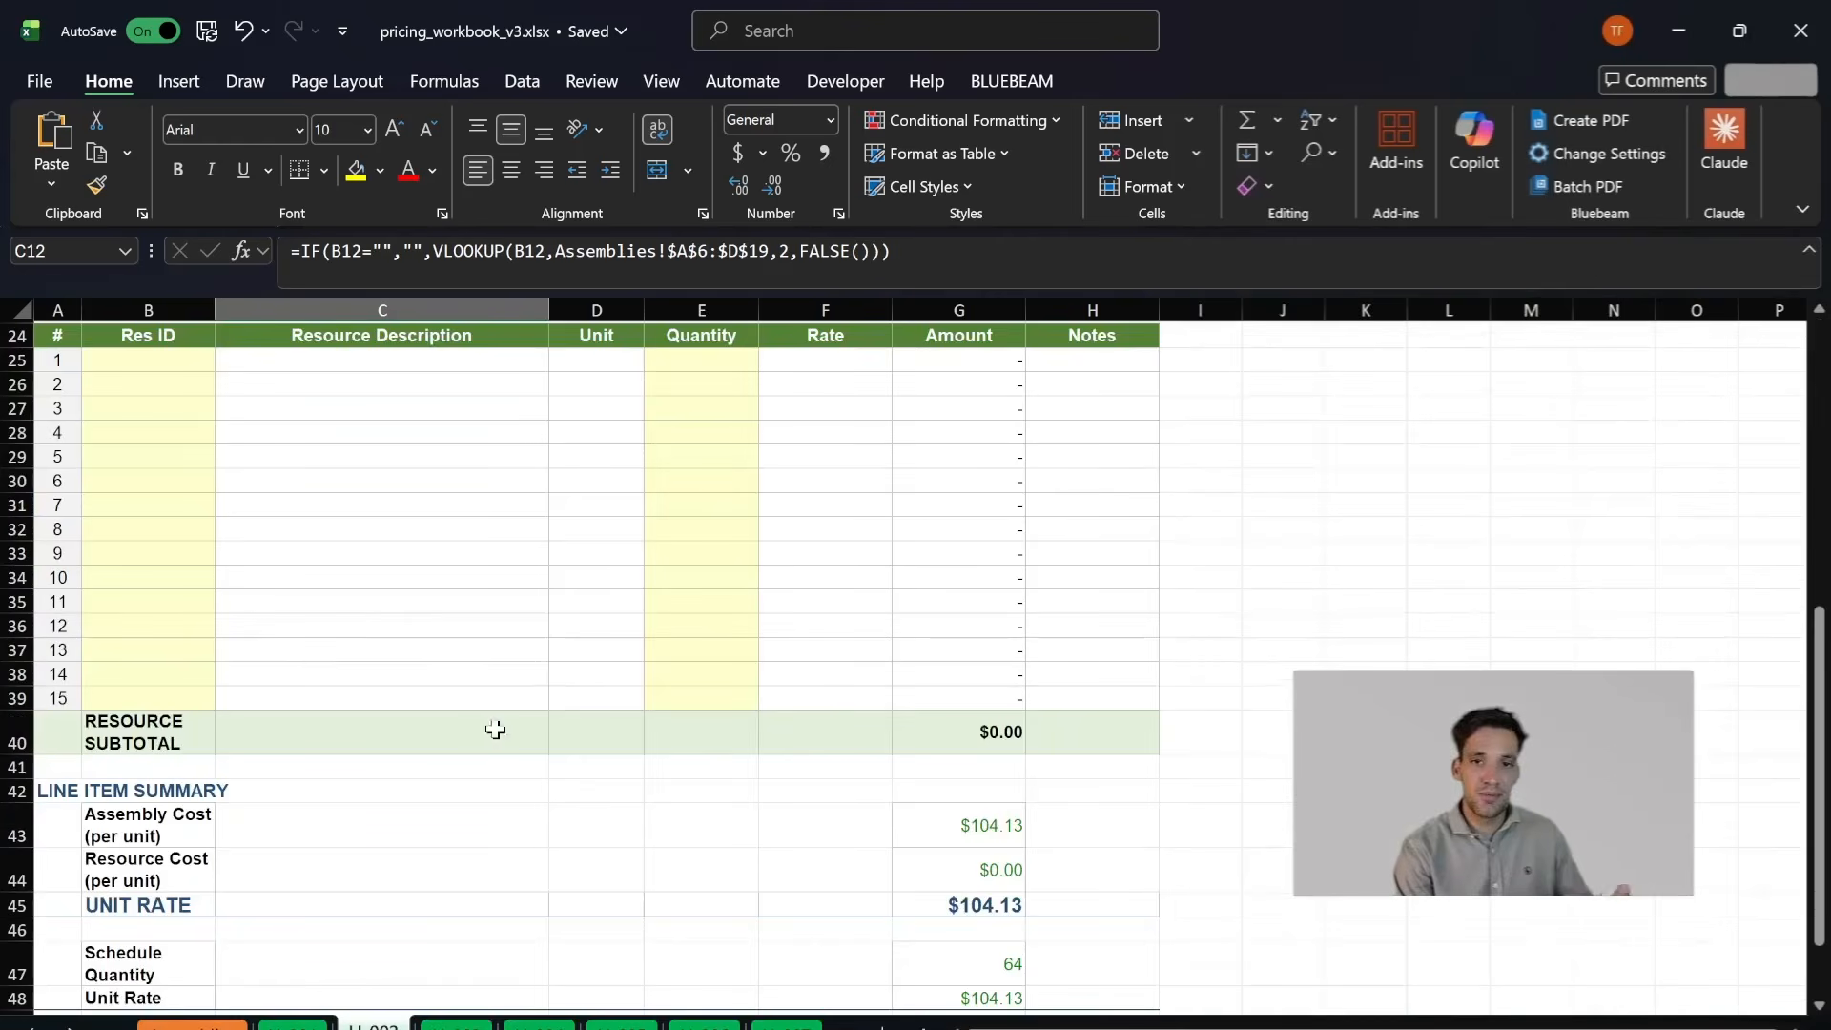
scroll(934, 736, "up", 8)
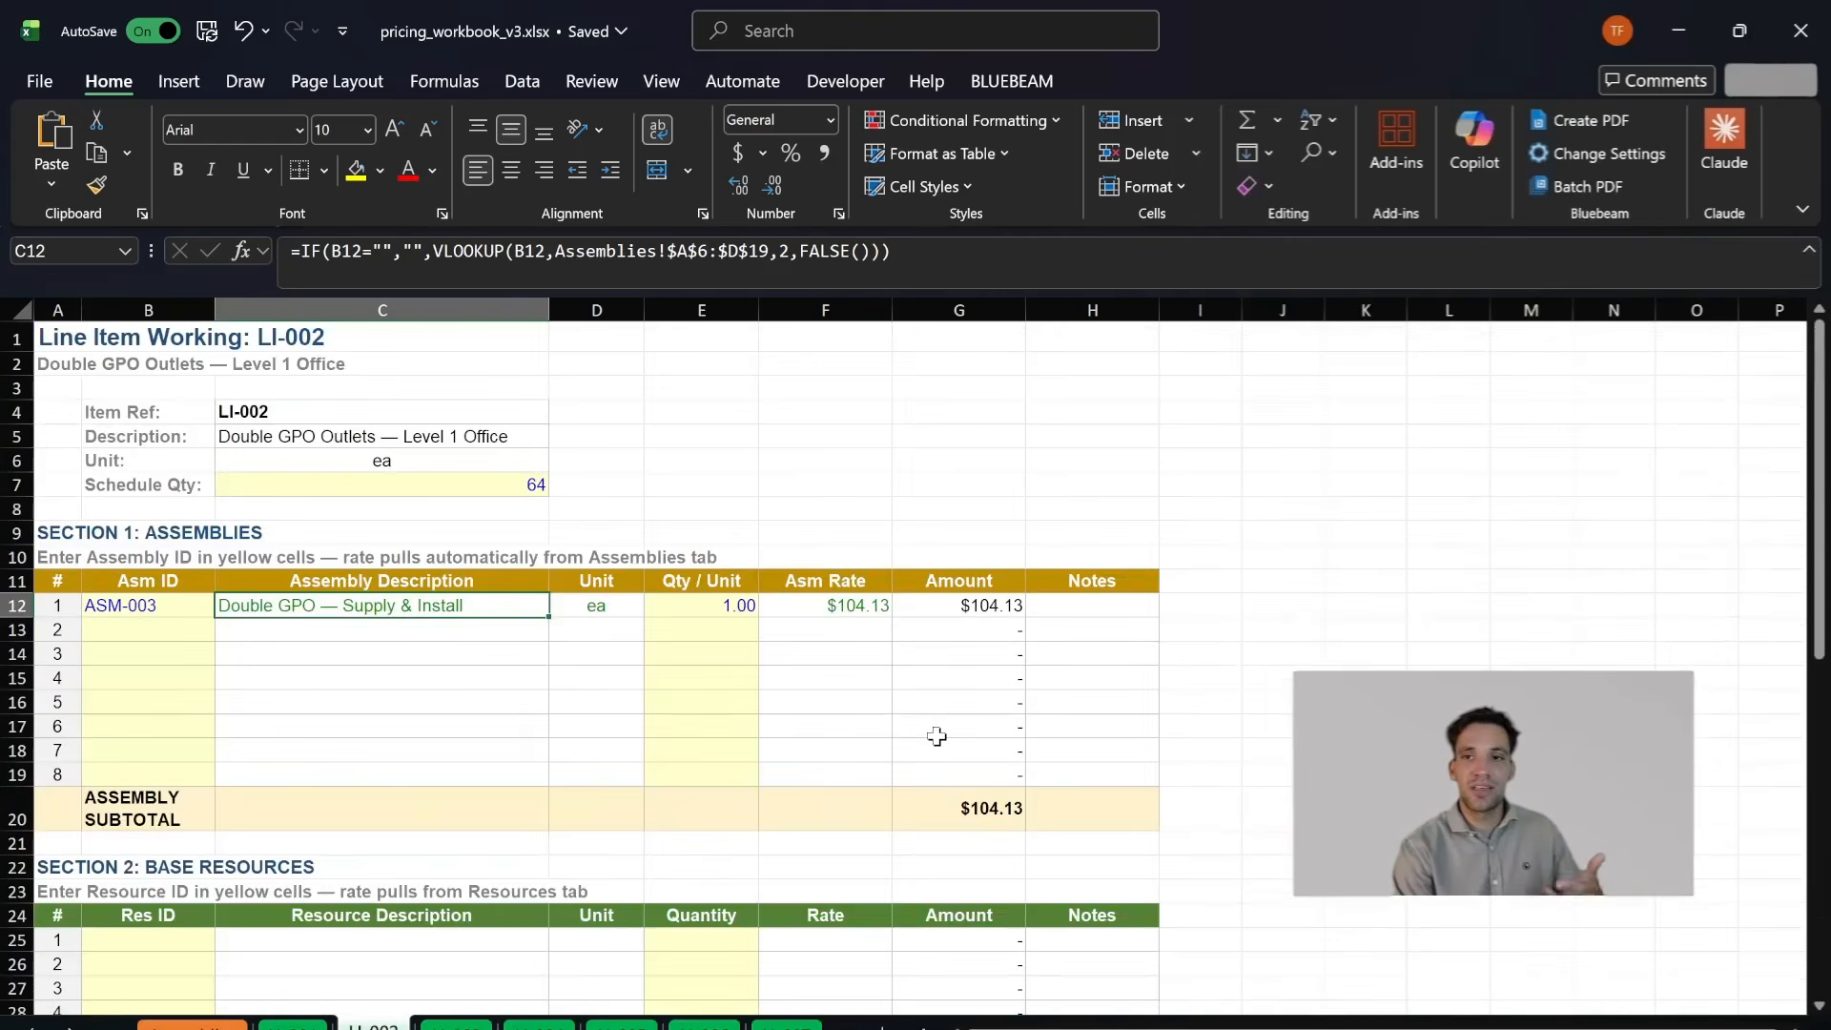
- Return to the Pricing Schedule and examine the descriptions of line items LI-001 to LI-013 and the rows beneath them
left_click(32, 1028)
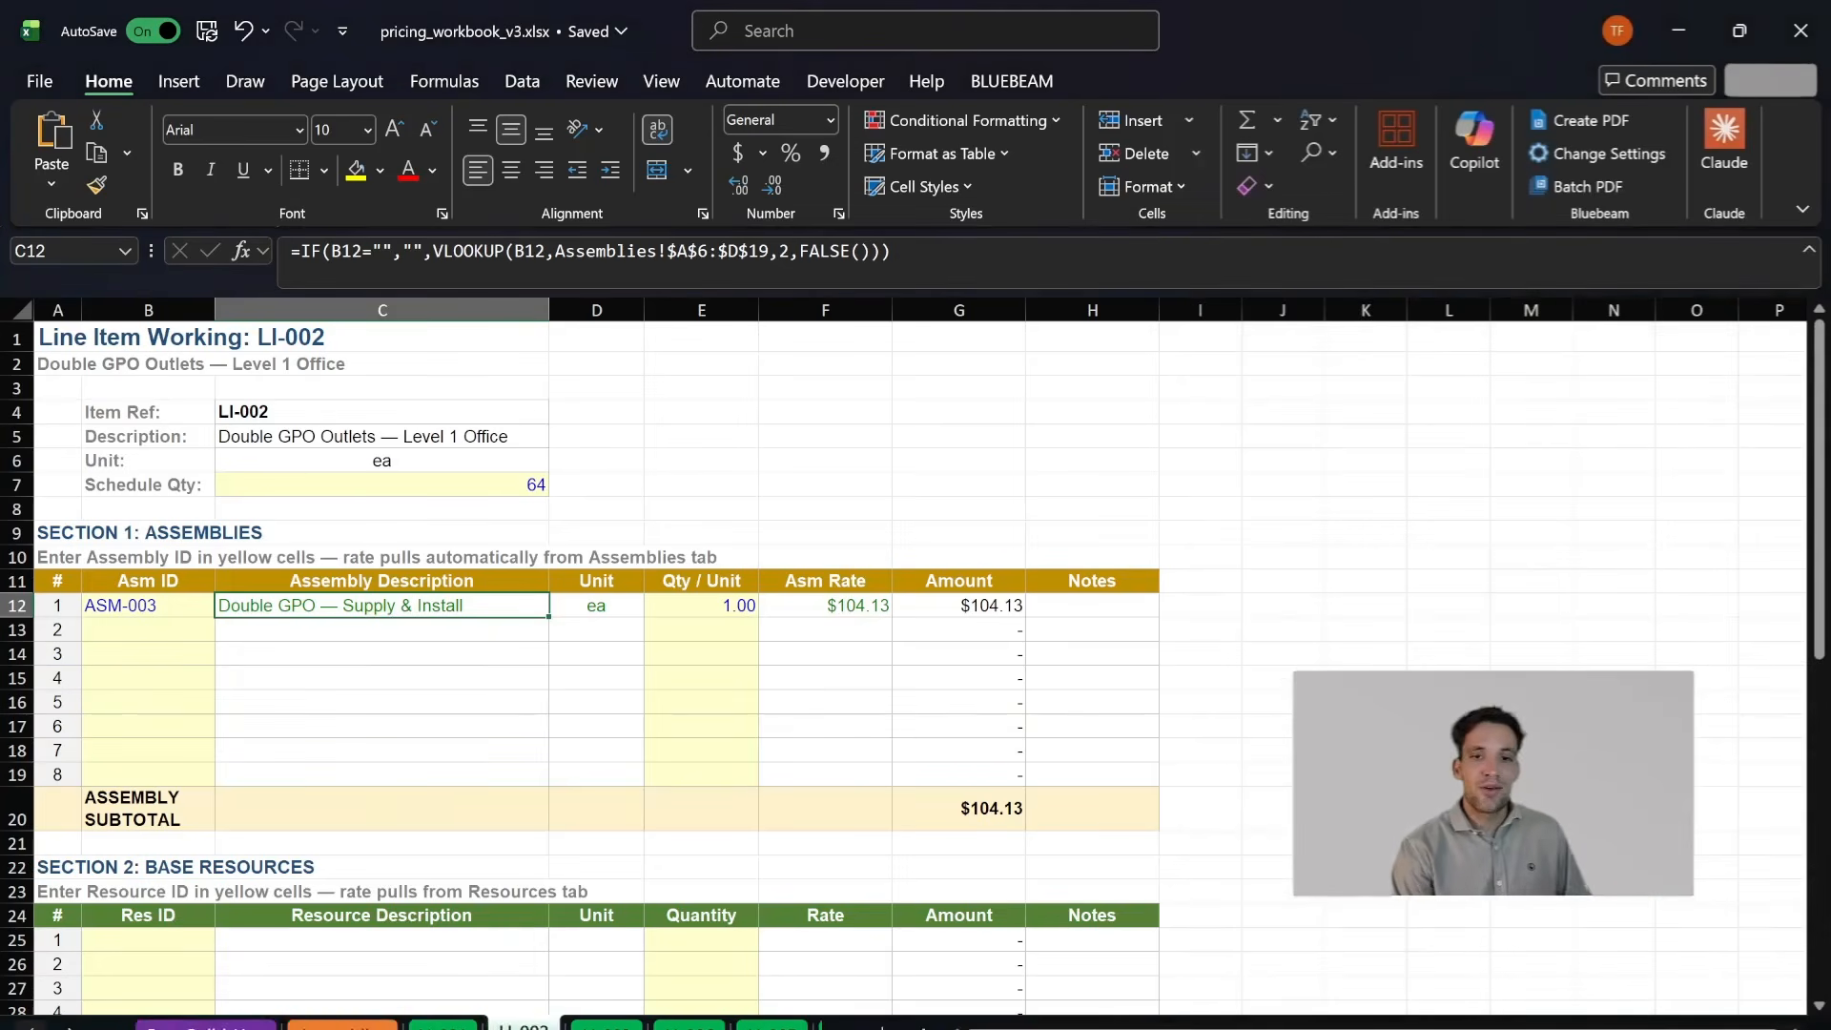
left_click(31, 1028)
left_click(31, 1028)
left_click(215, 1027)
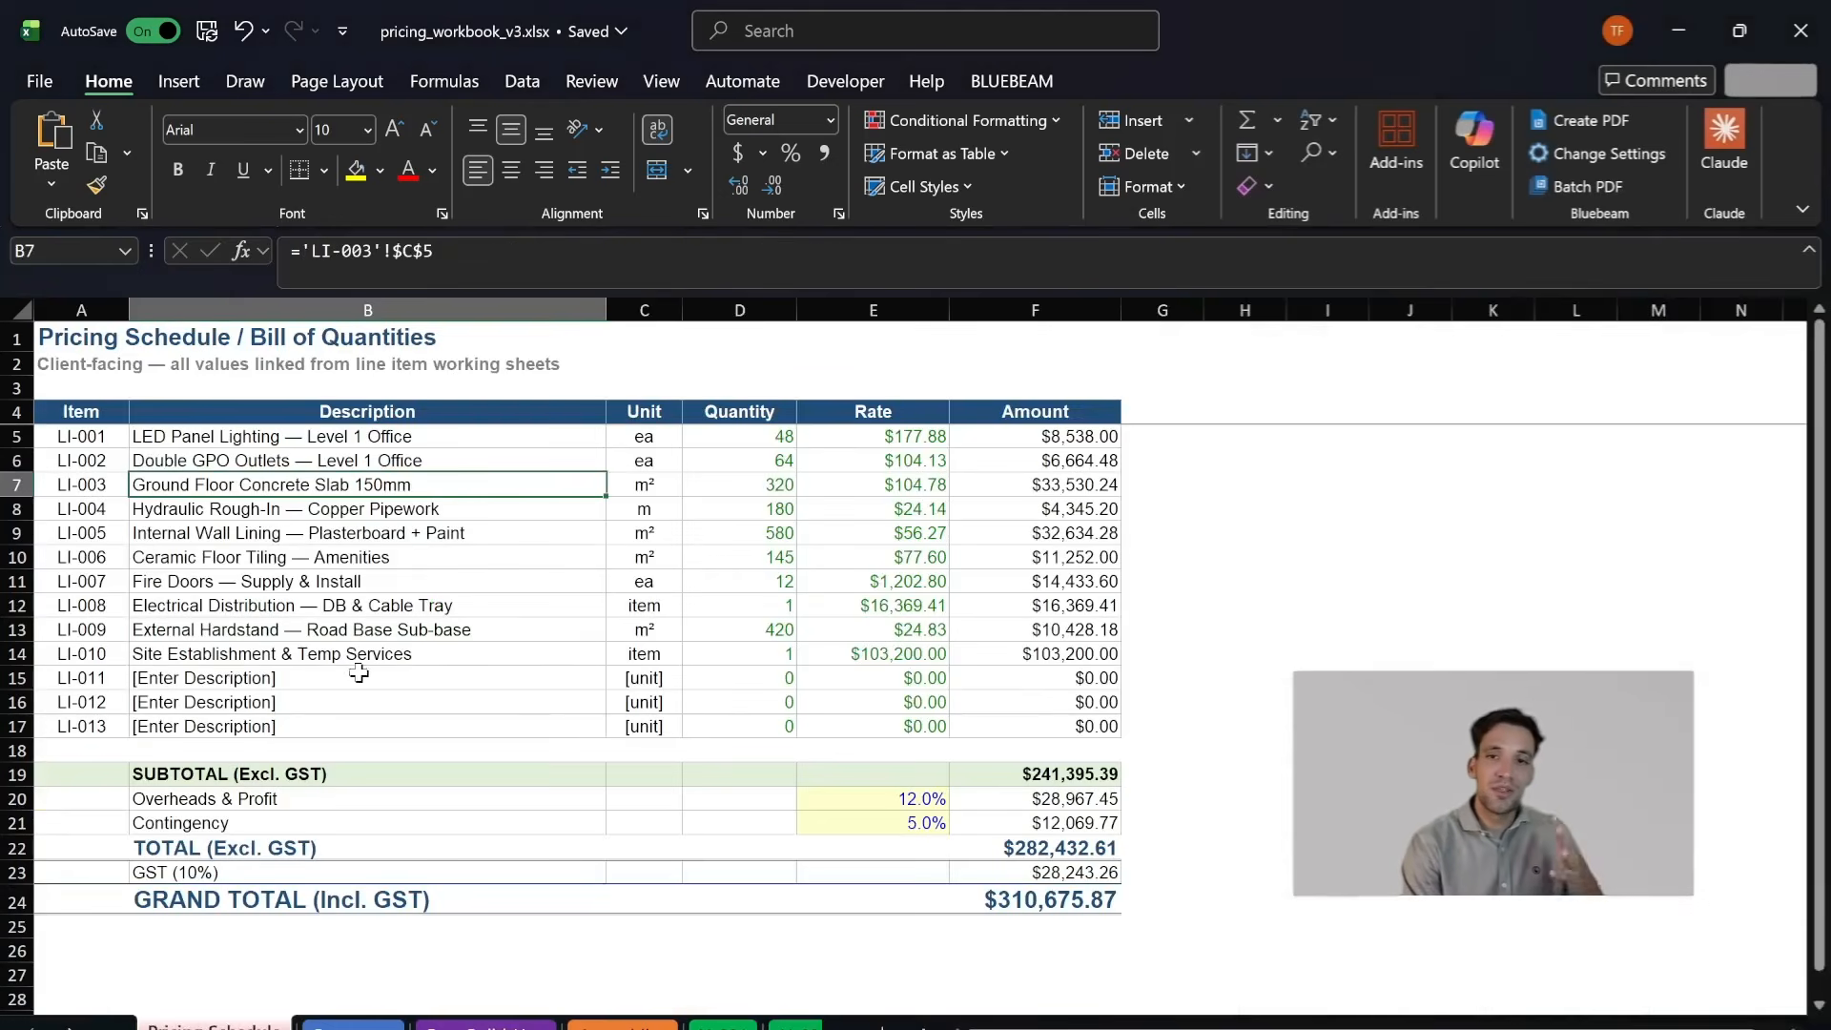
left_click_drag(358, 673, 386, 584)
left_click_drag(397, 466, 481, 563)
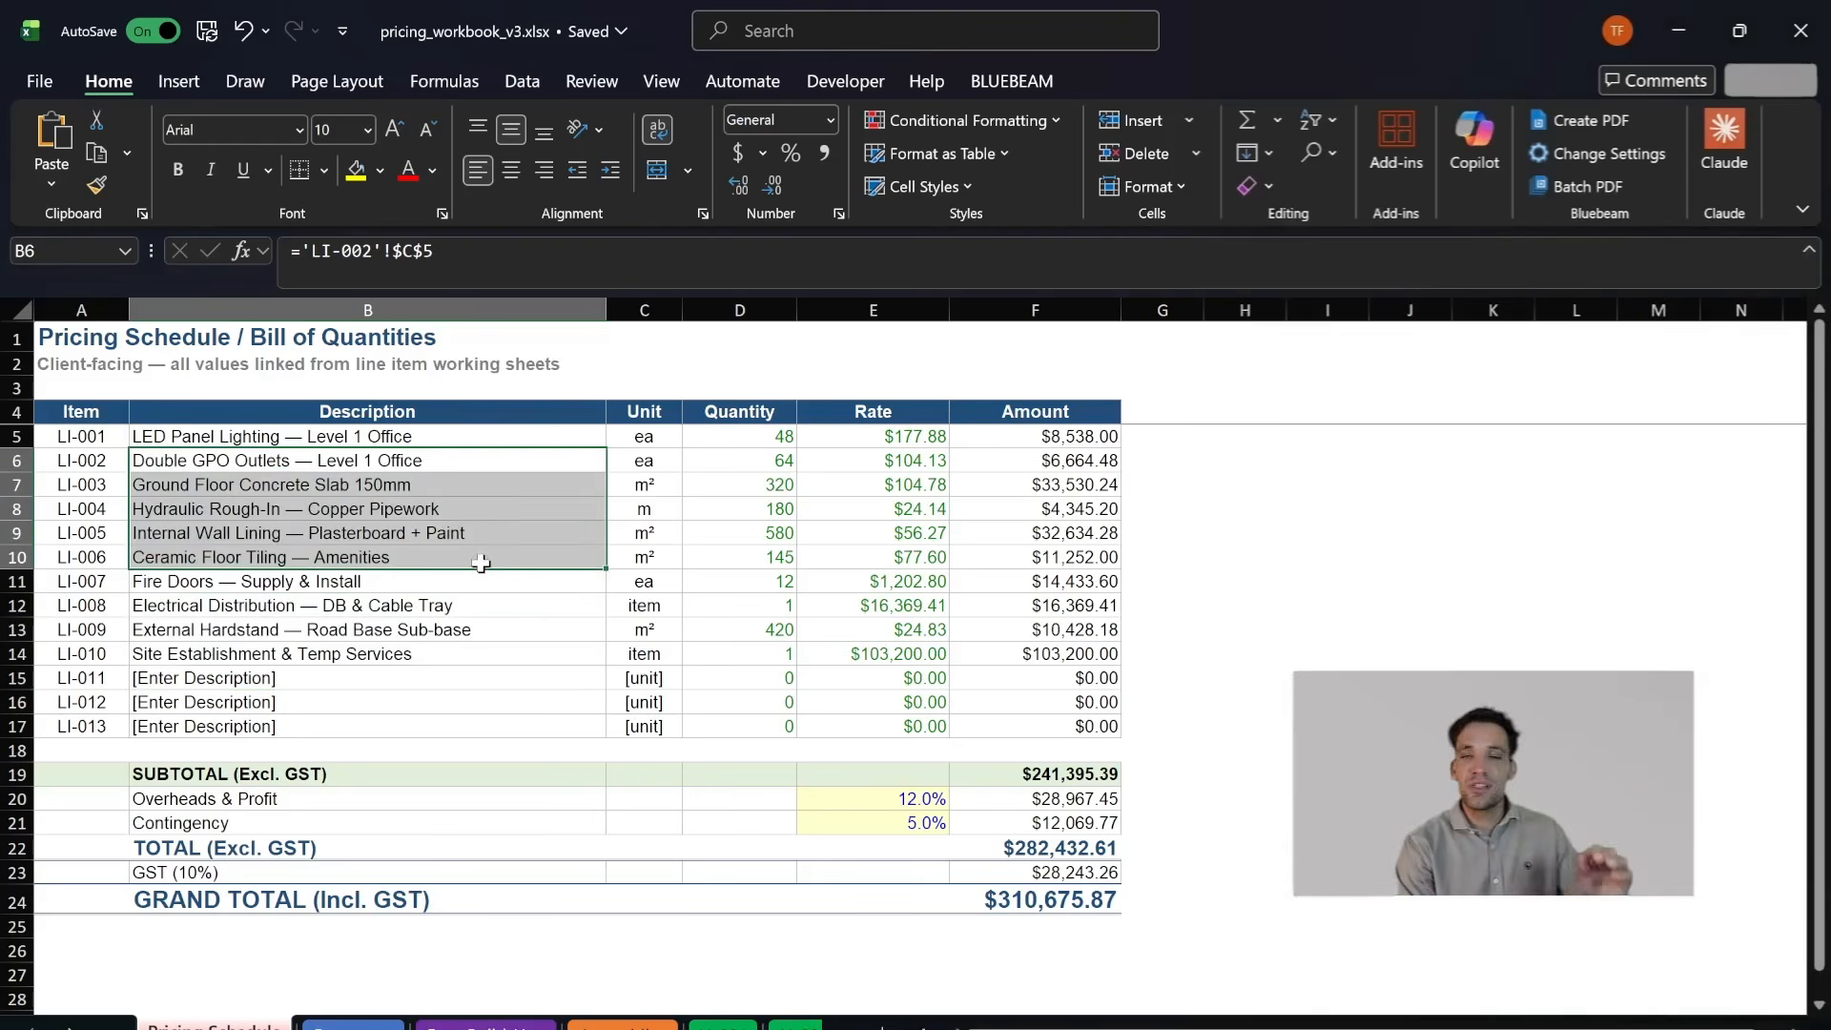
left_click_drag(427, 438, 424, 733)
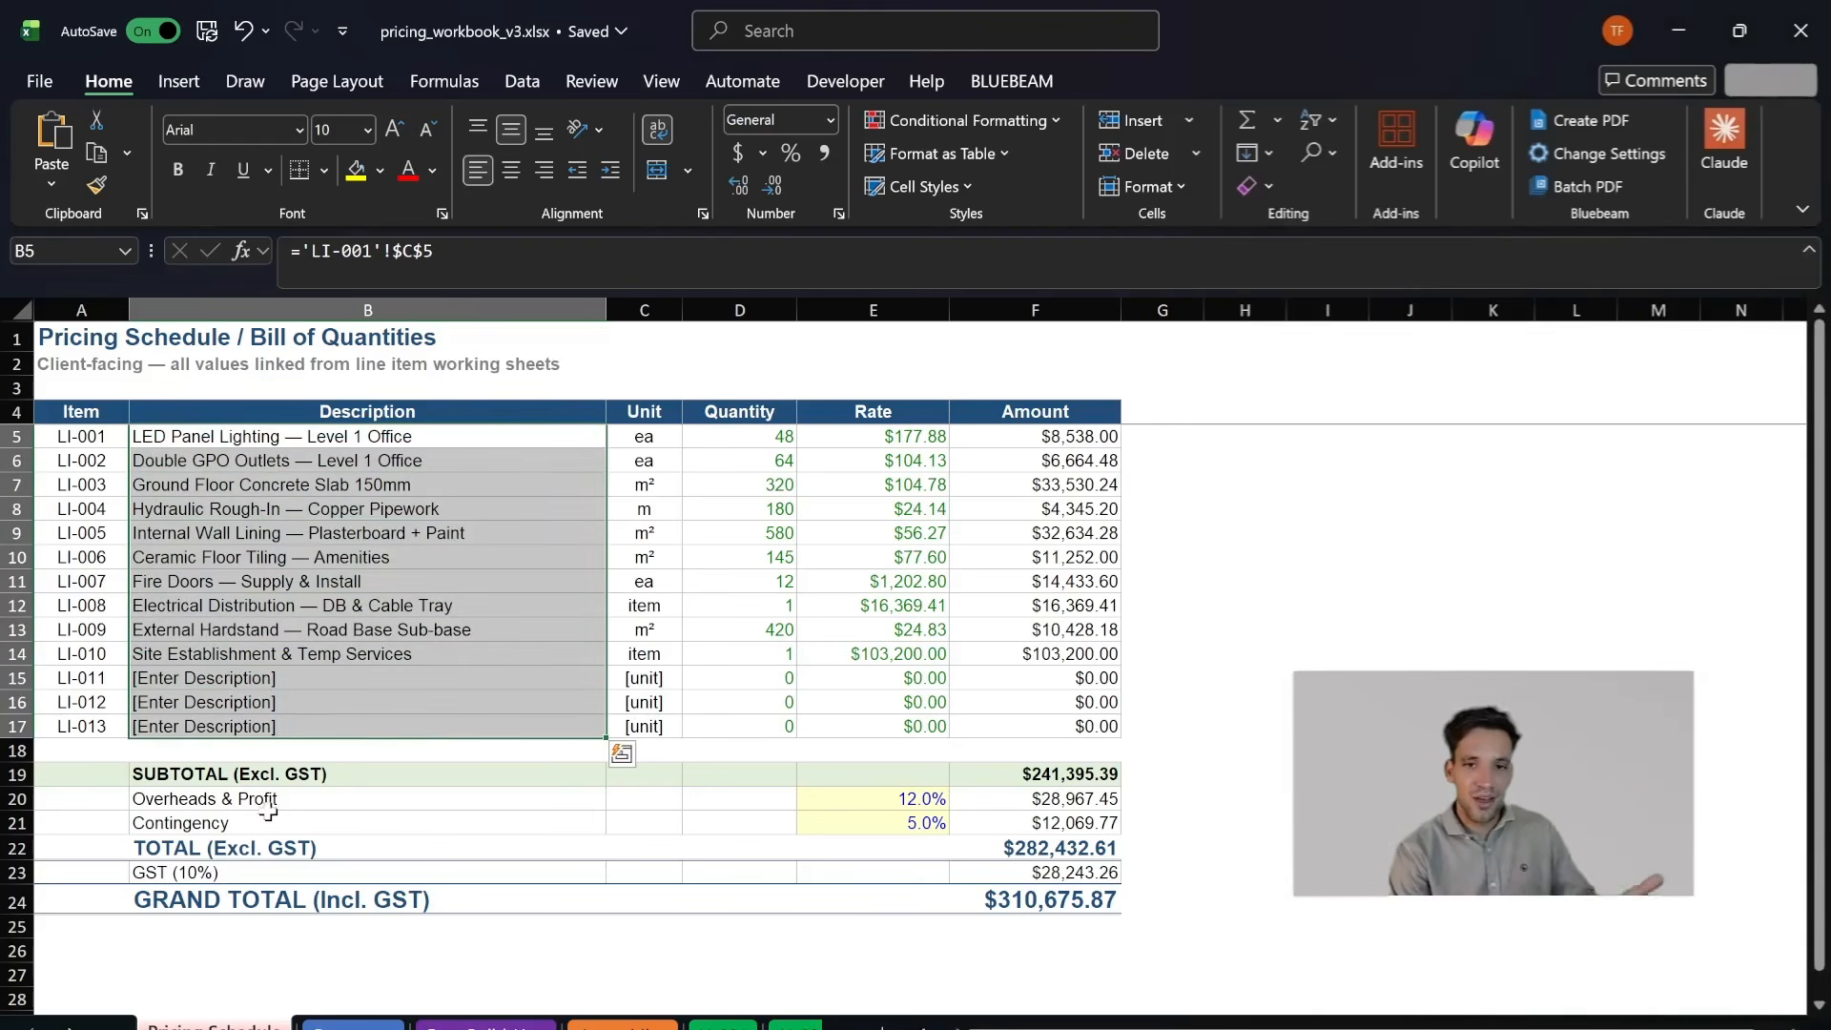
left_click(545, 807)
left_click(576, 728)
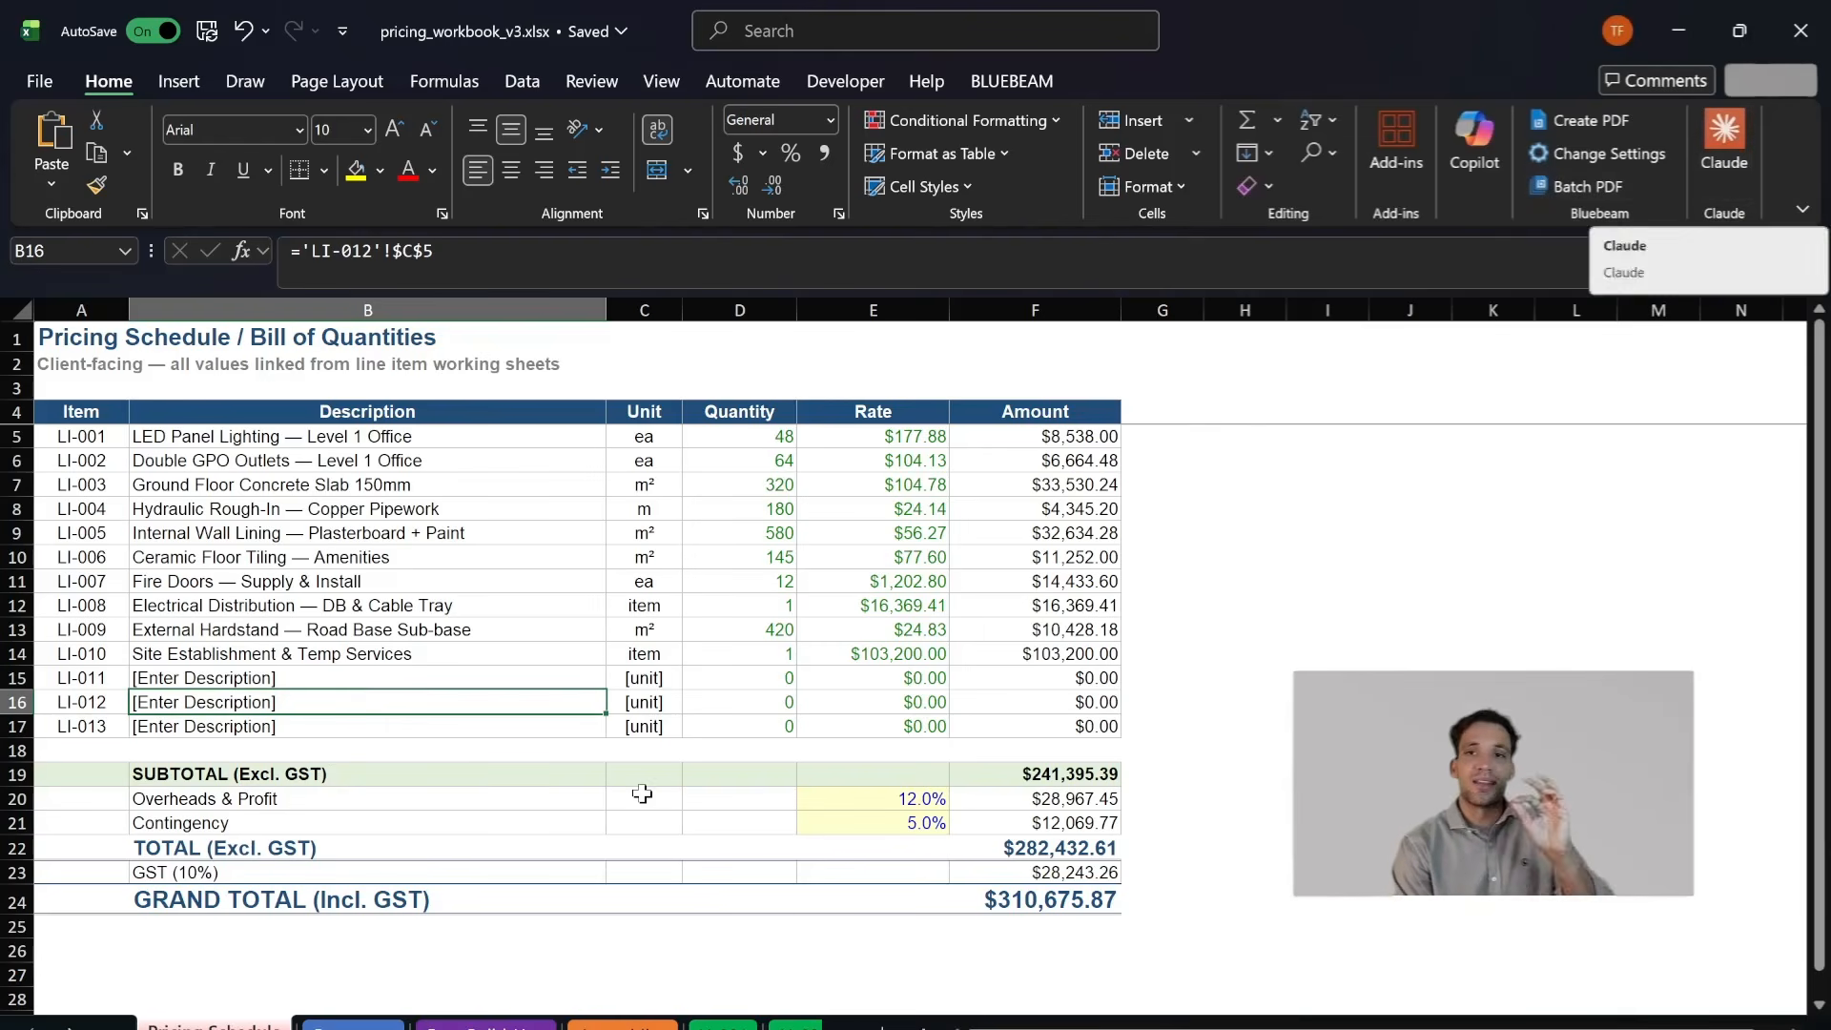
- Check LI-001, the labour and plant rate build-ups, and the base resource database
left_click(69, 1028)
left_click(70, 1028)
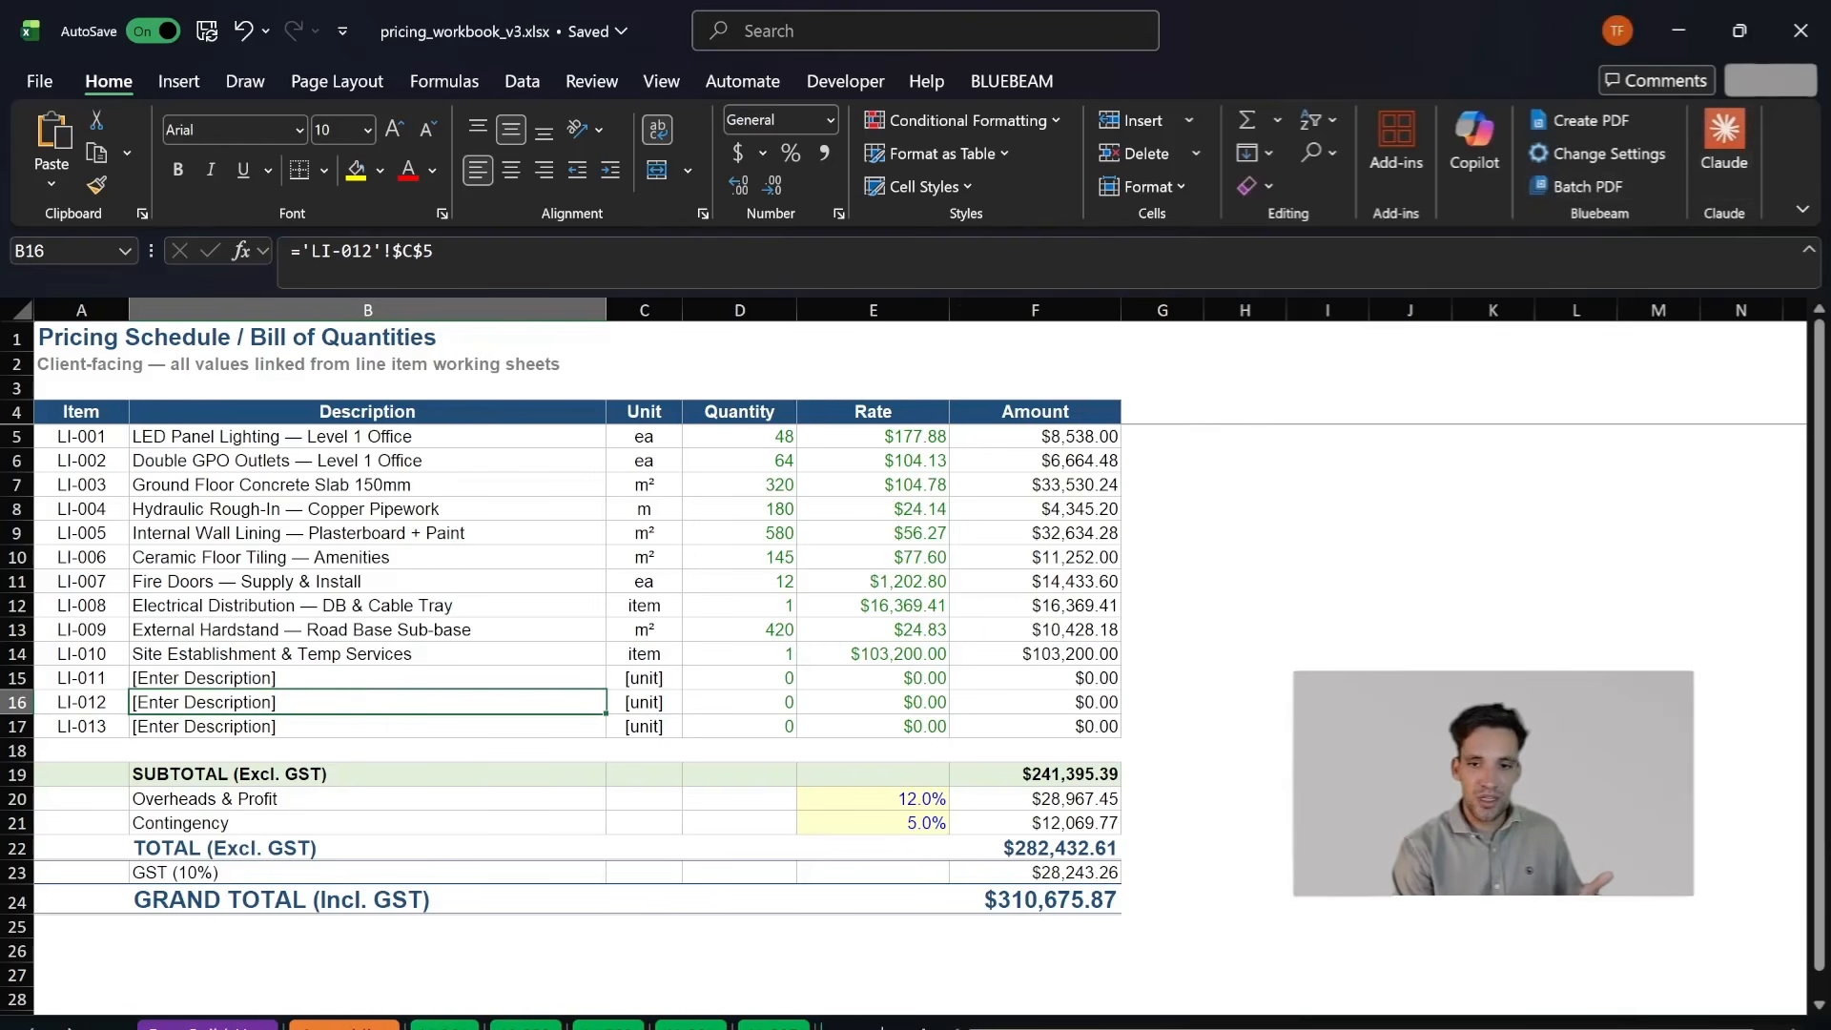
left_click(444, 1027)
left_click(593, 656)
left_click(207, 1027)
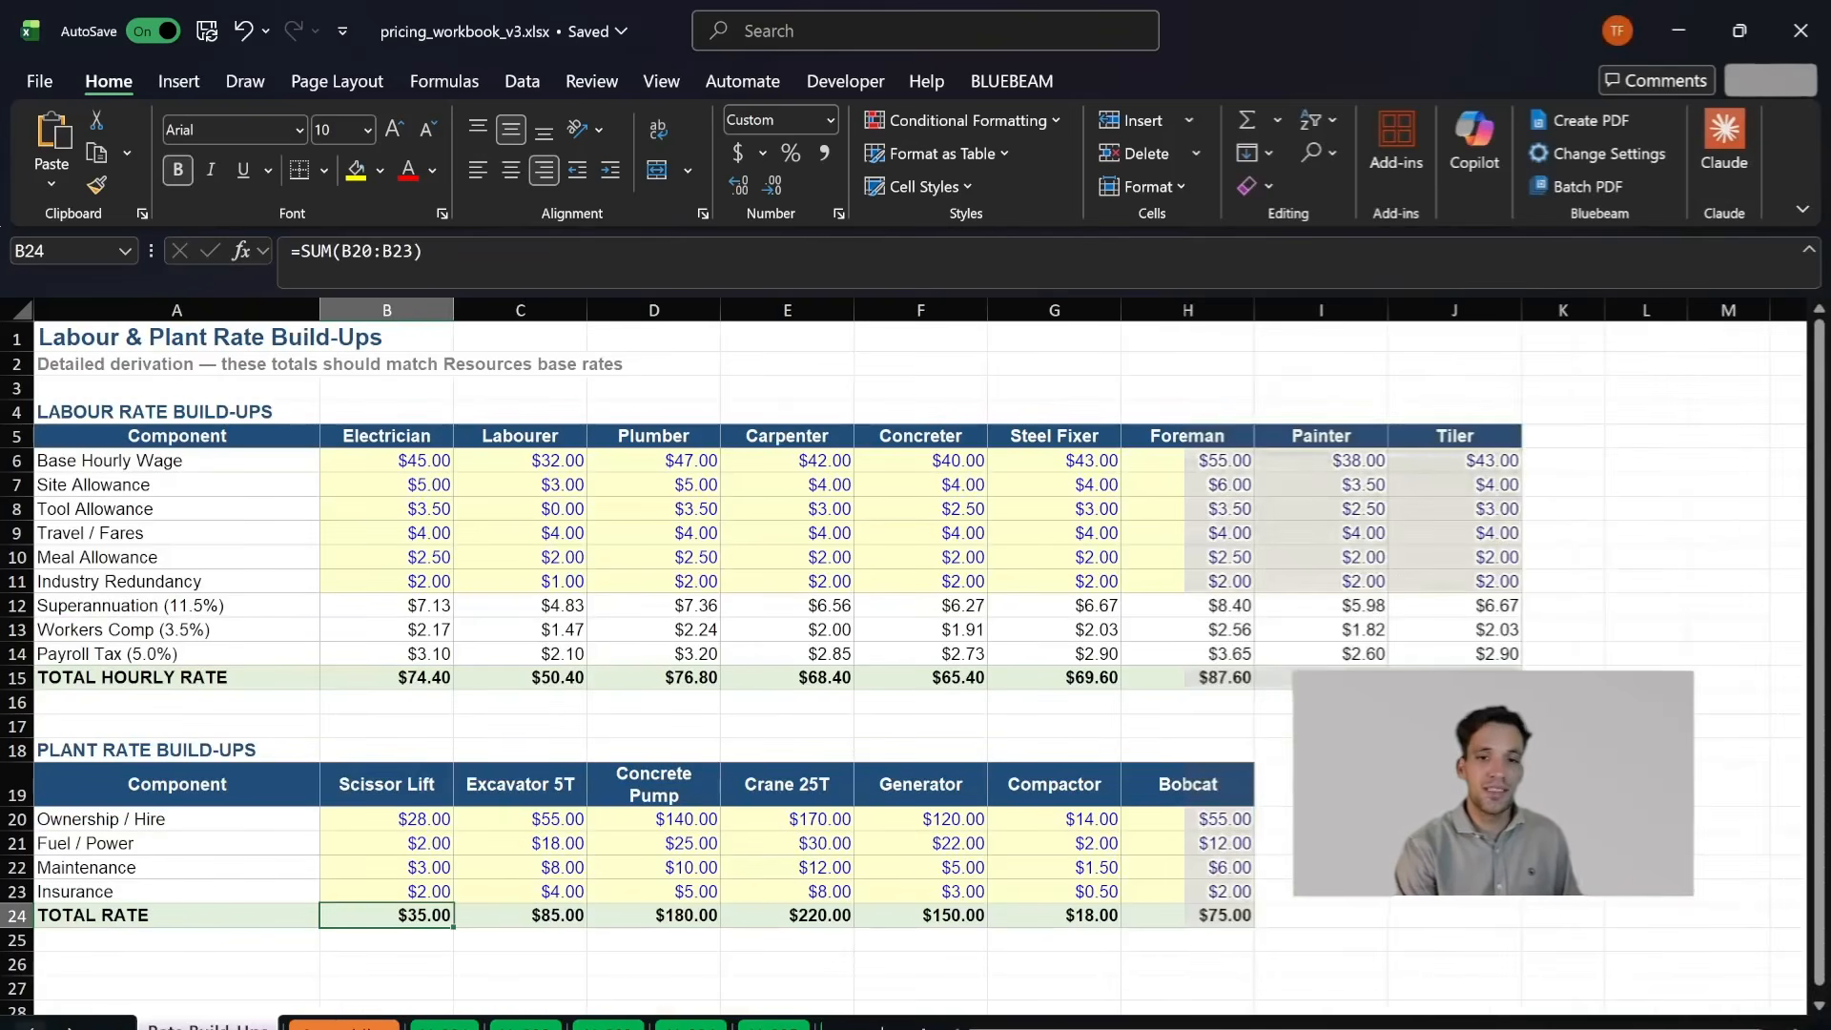
left_click(30, 1028)
left_click(198, 1027)
- Inspect the base resources of LI-010 and the blank line item template on LI-012
left_click(69, 1028)
left_click(70, 1028)
left_click(70, 1028)
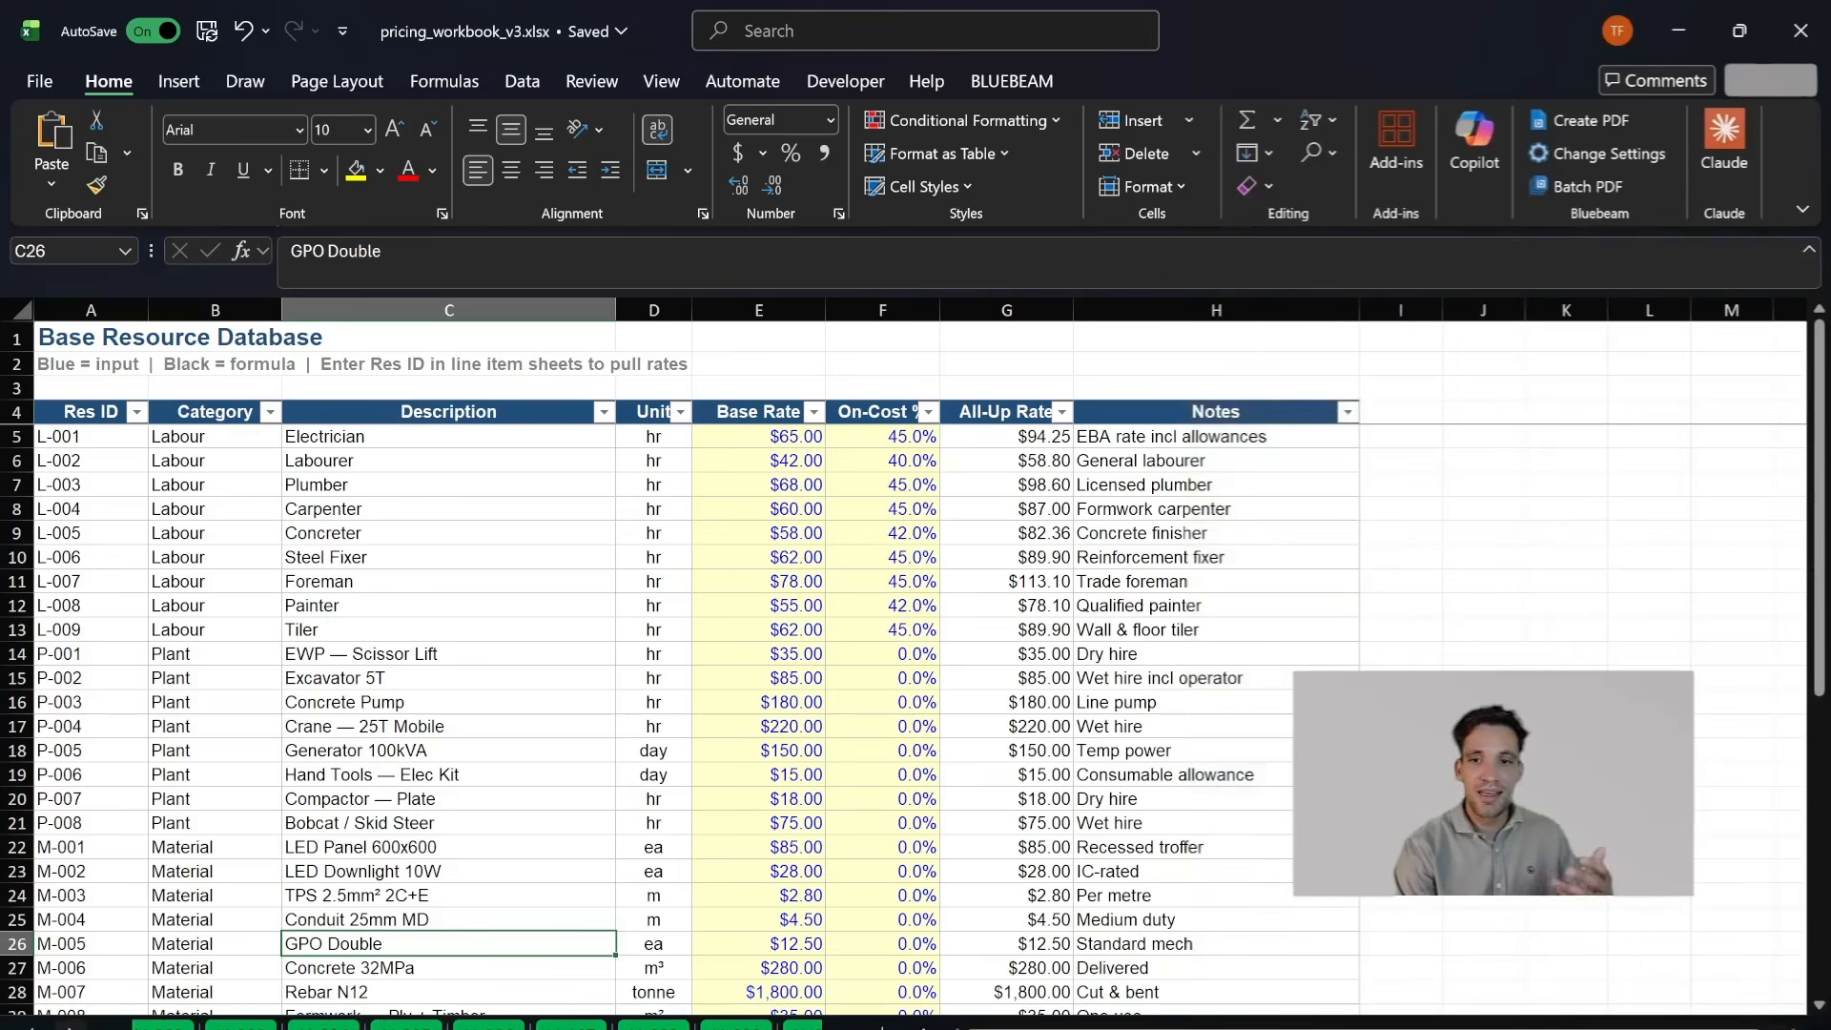
left_click(749, 1027)
scroll(221, 957, "down", 3)
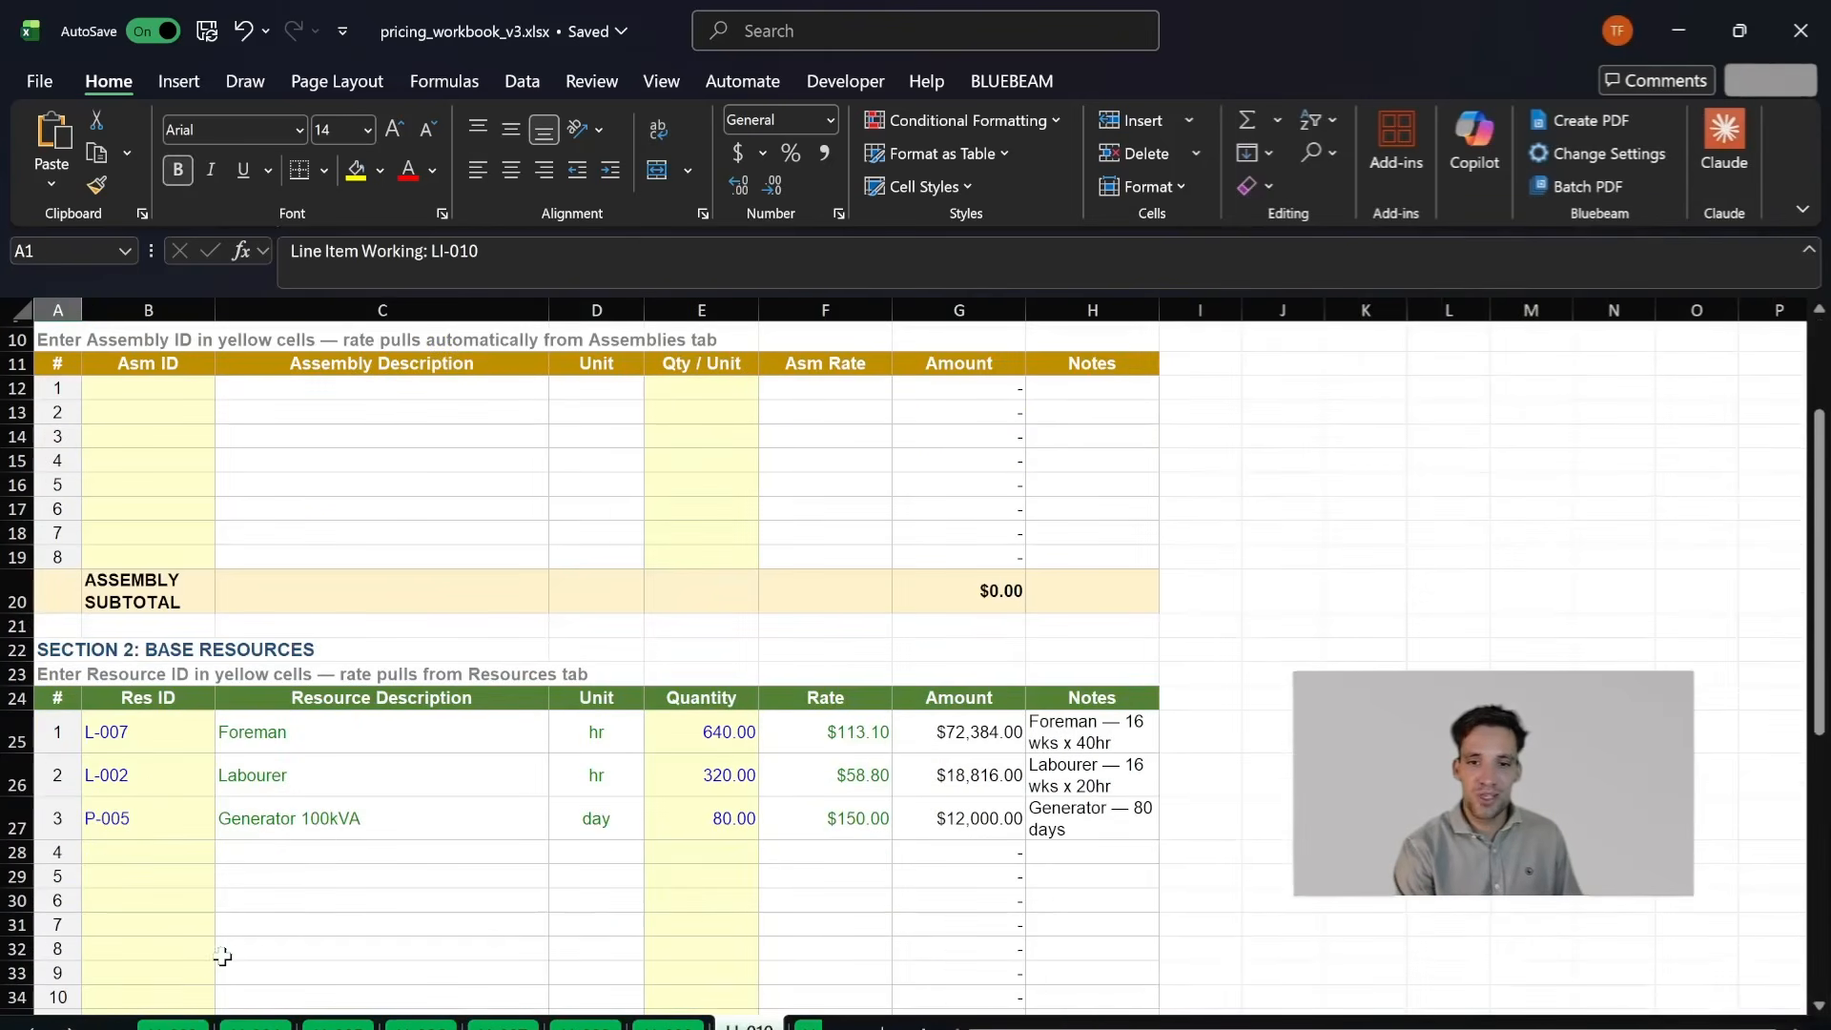
left_click(70, 1028)
left_click(70, 1028)
left_click(740, 1027)
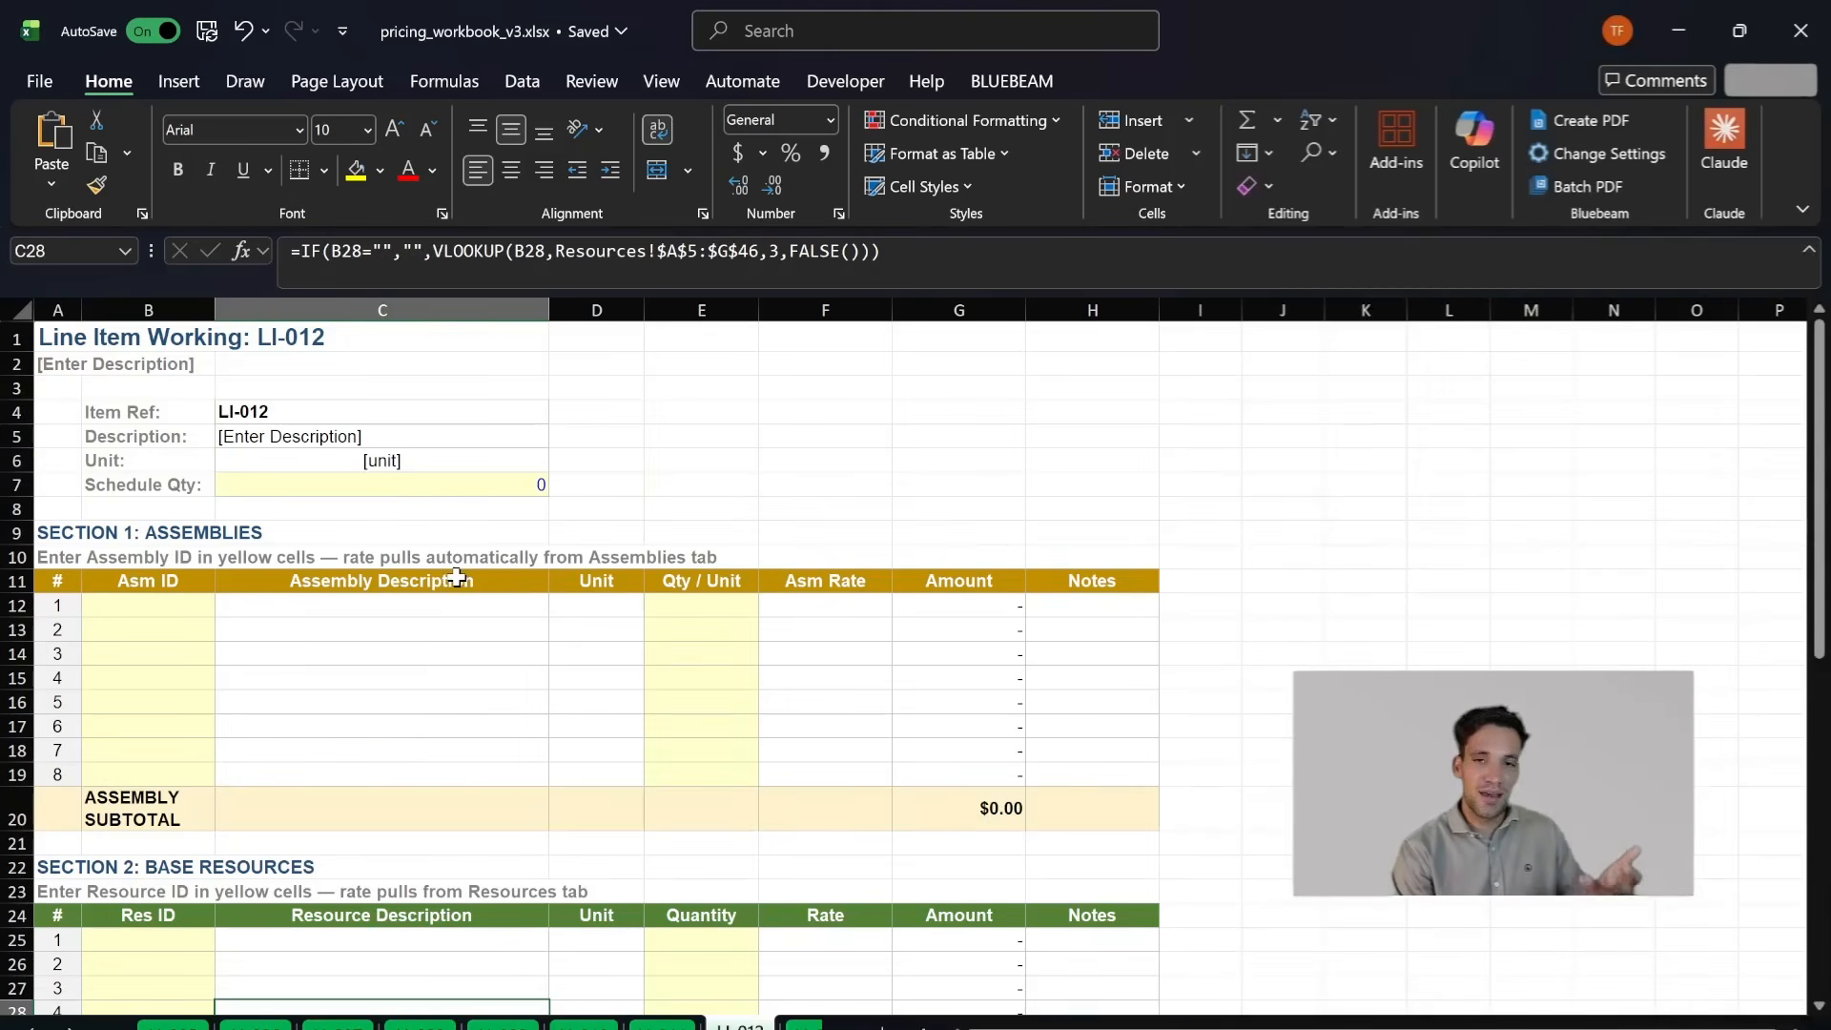
left_click(362, 589)
- Go back to the Pricing Schedule and open the Claude assistant beside the workbook
left_click(32, 1028)
left_click(31, 1028)
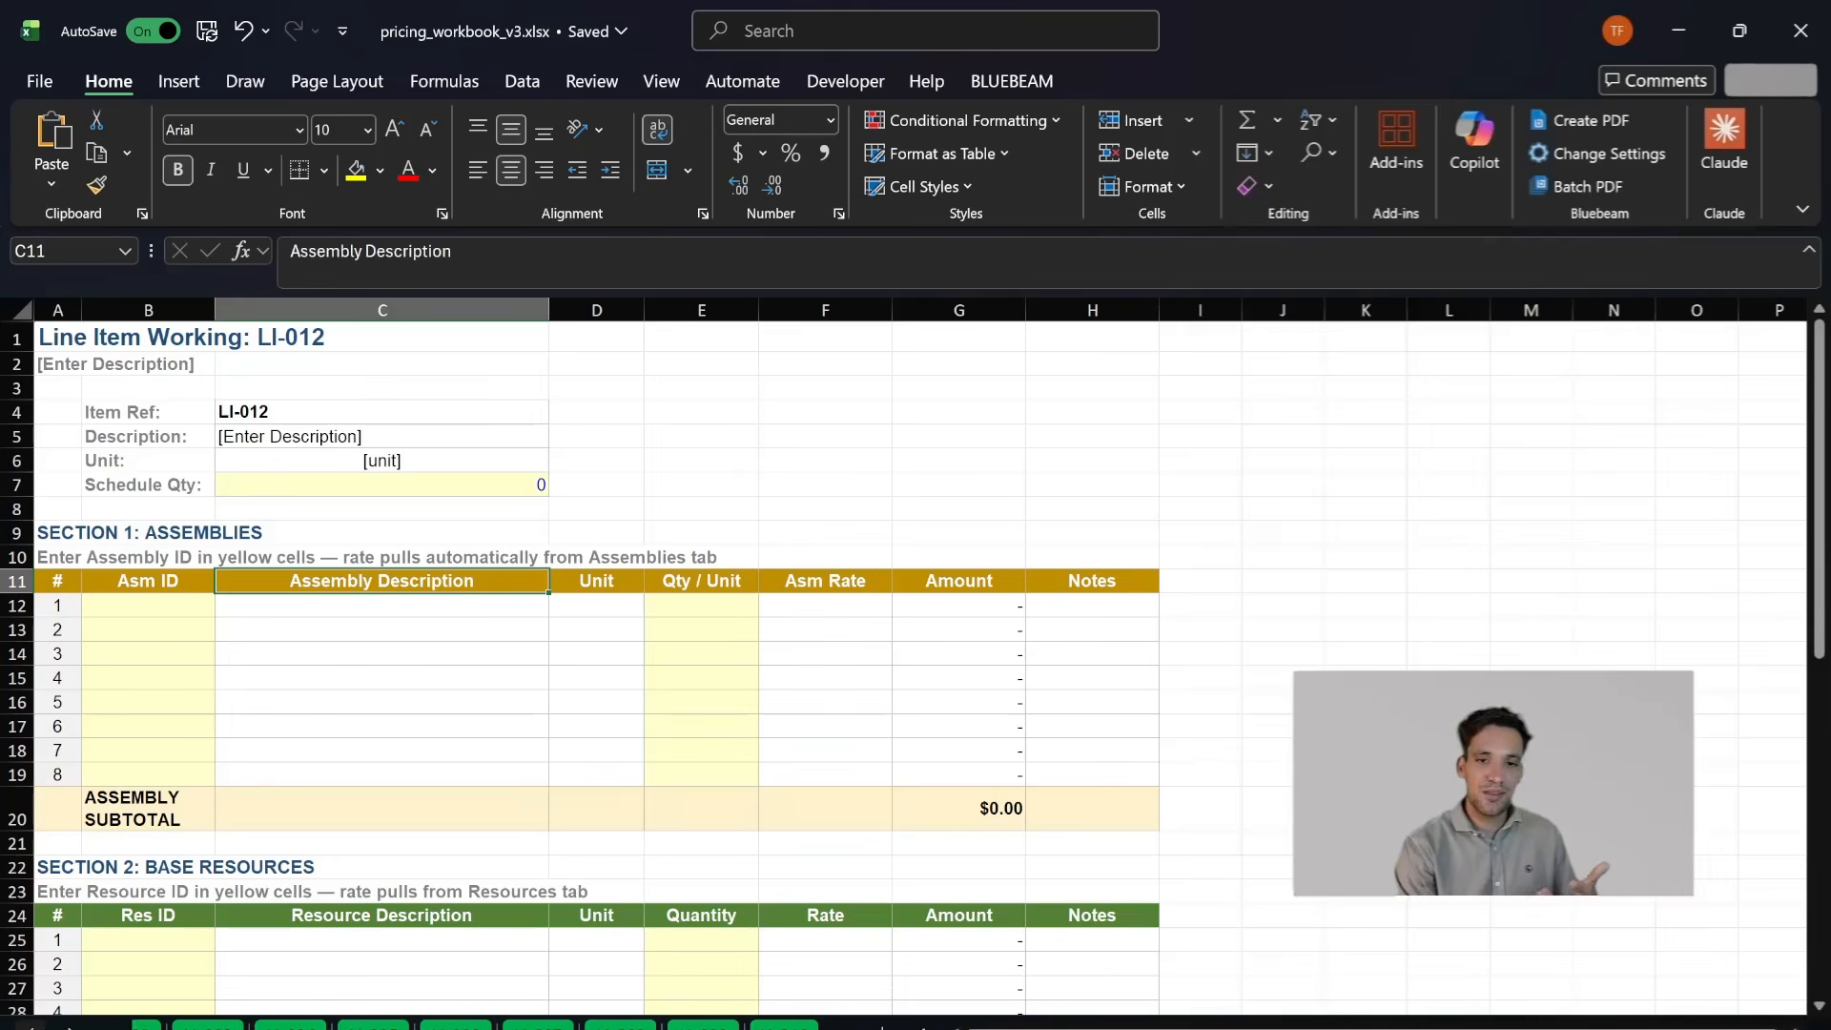
left_click(32, 1028)
left_click(32, 1028)
left_click(32, 1028)
left_click(214, 1027)
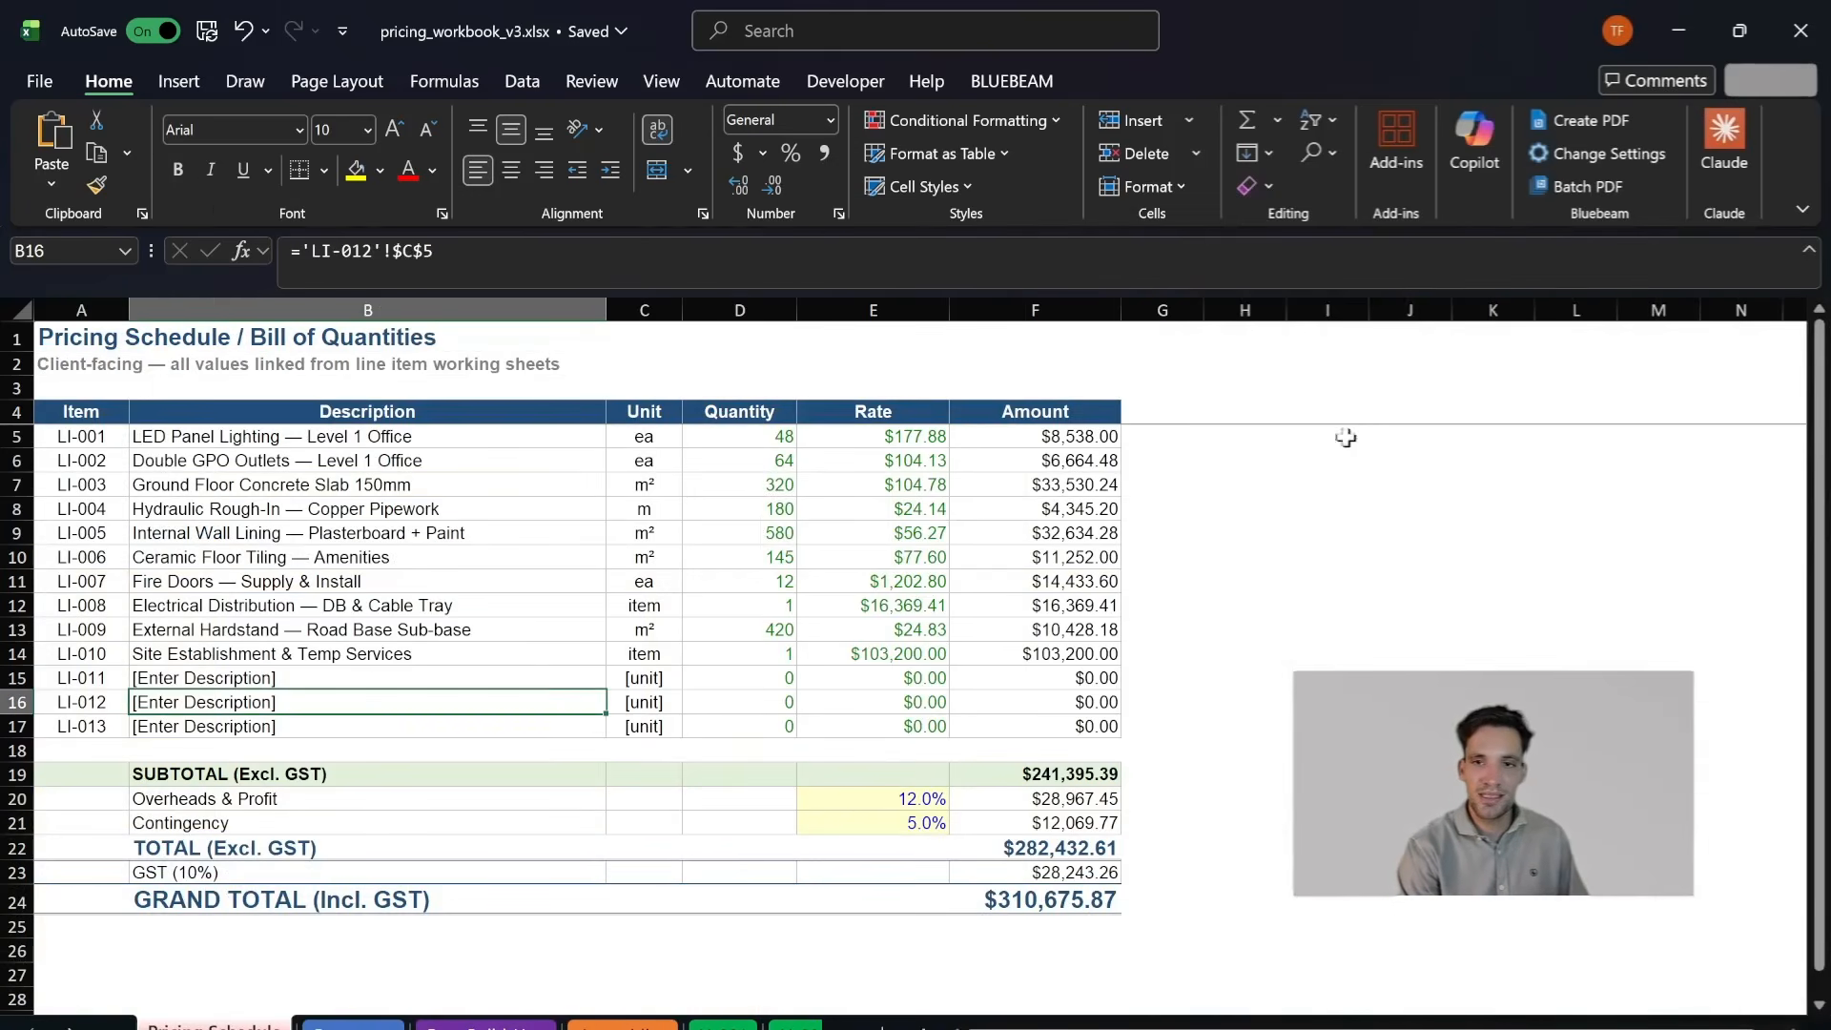
left_click(1747, 154)
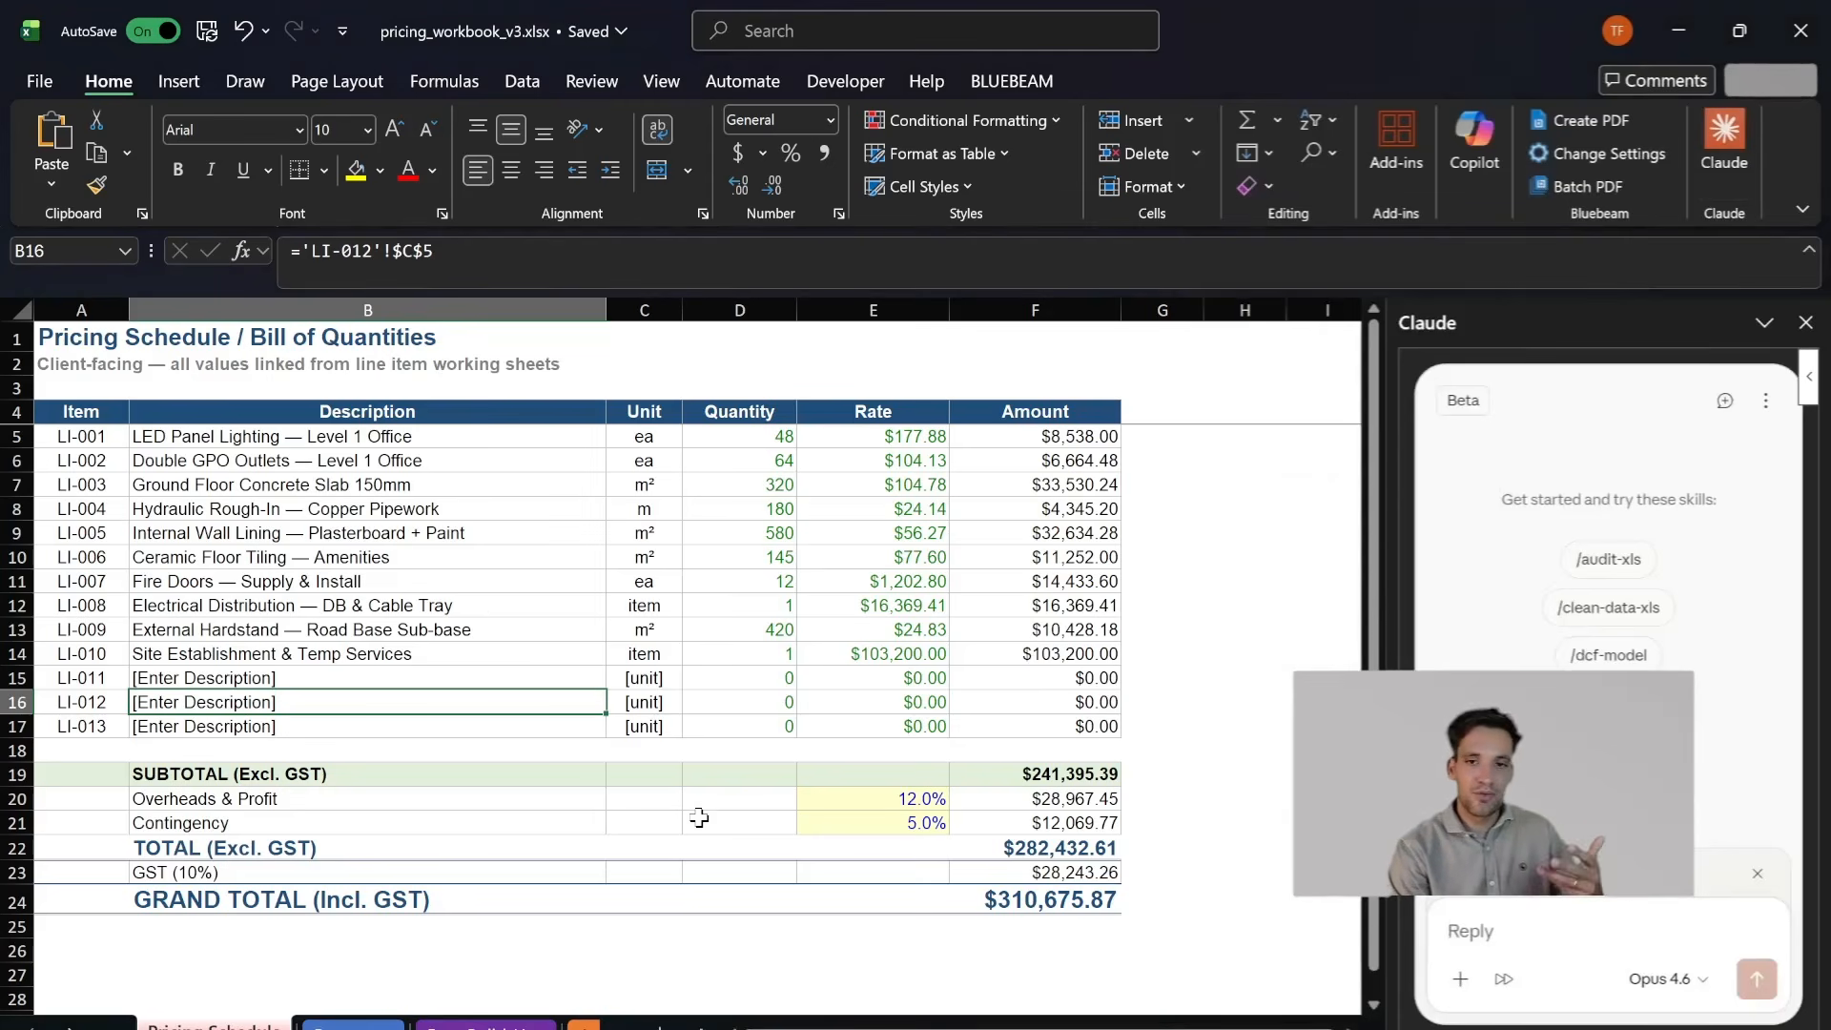
- Look through the Pricing Schedule, rate build-ups, Assembly Library and first line item sheet with the assistant open
scroll(699, 817, "down", 3)
key("ctrl+Page_Down")
key("ctrl+Page_Down")
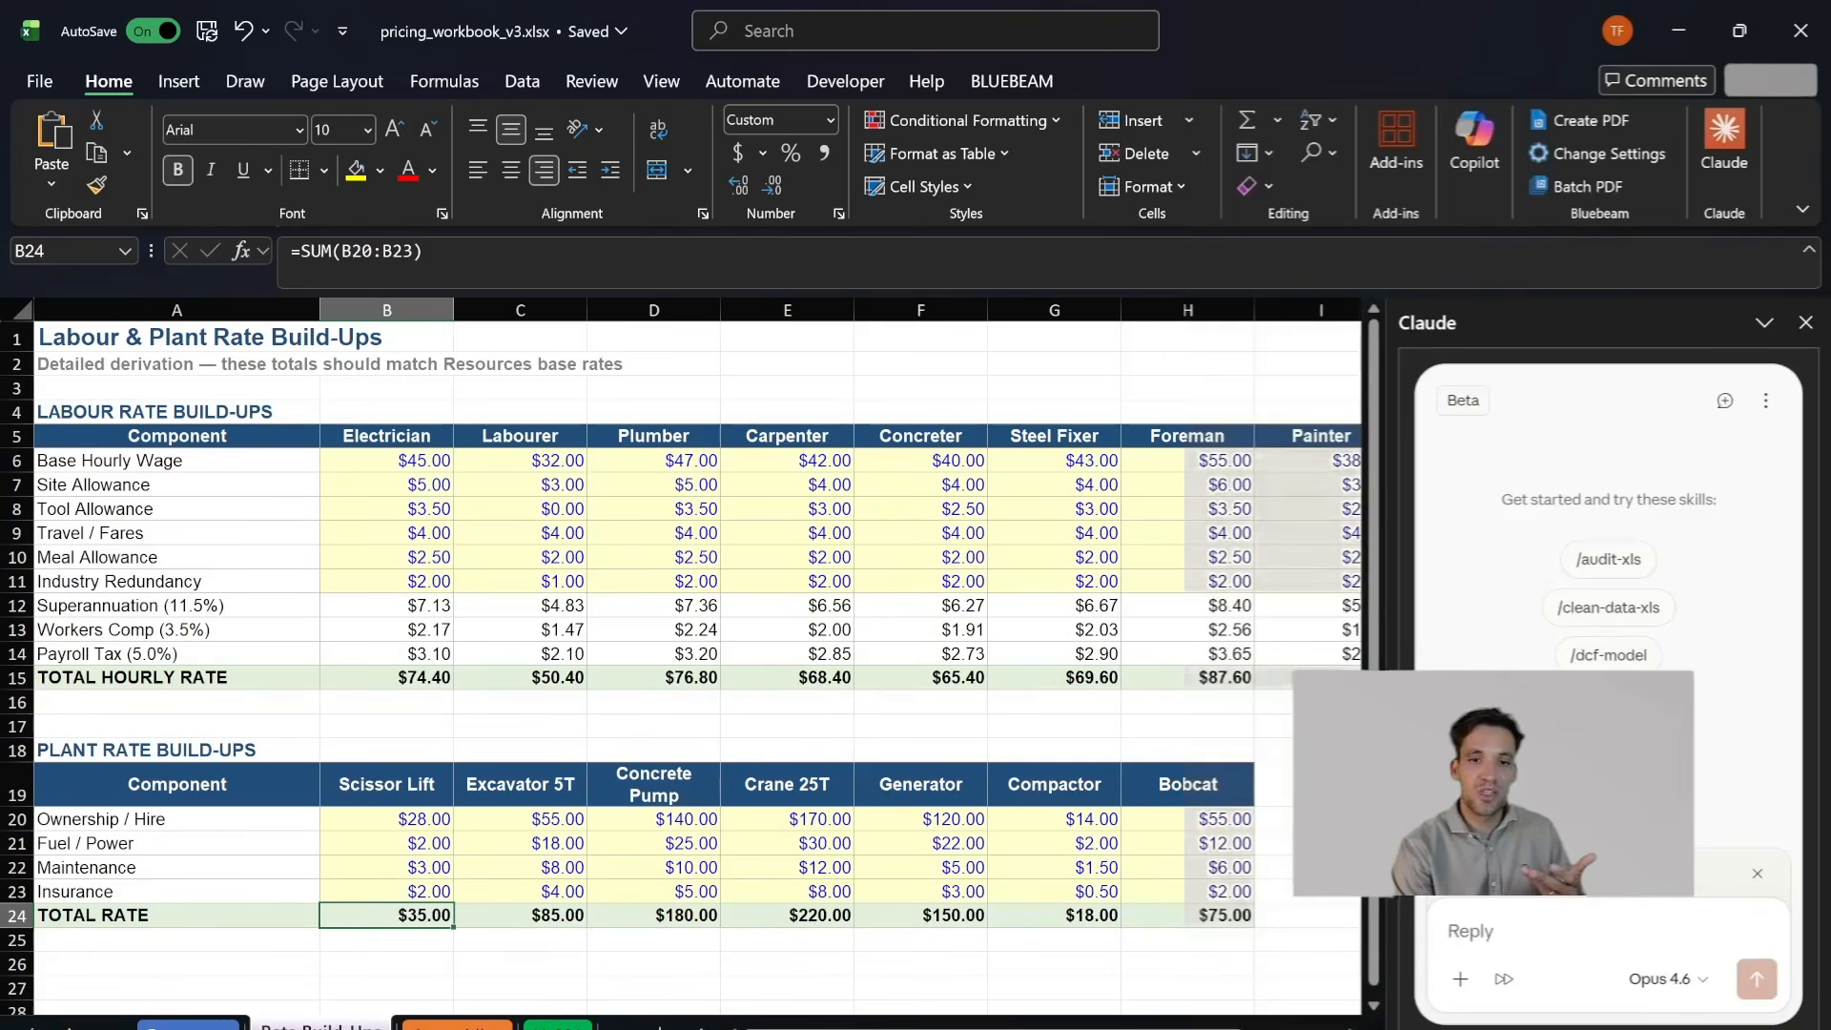
key("ctrl+Page_Down")
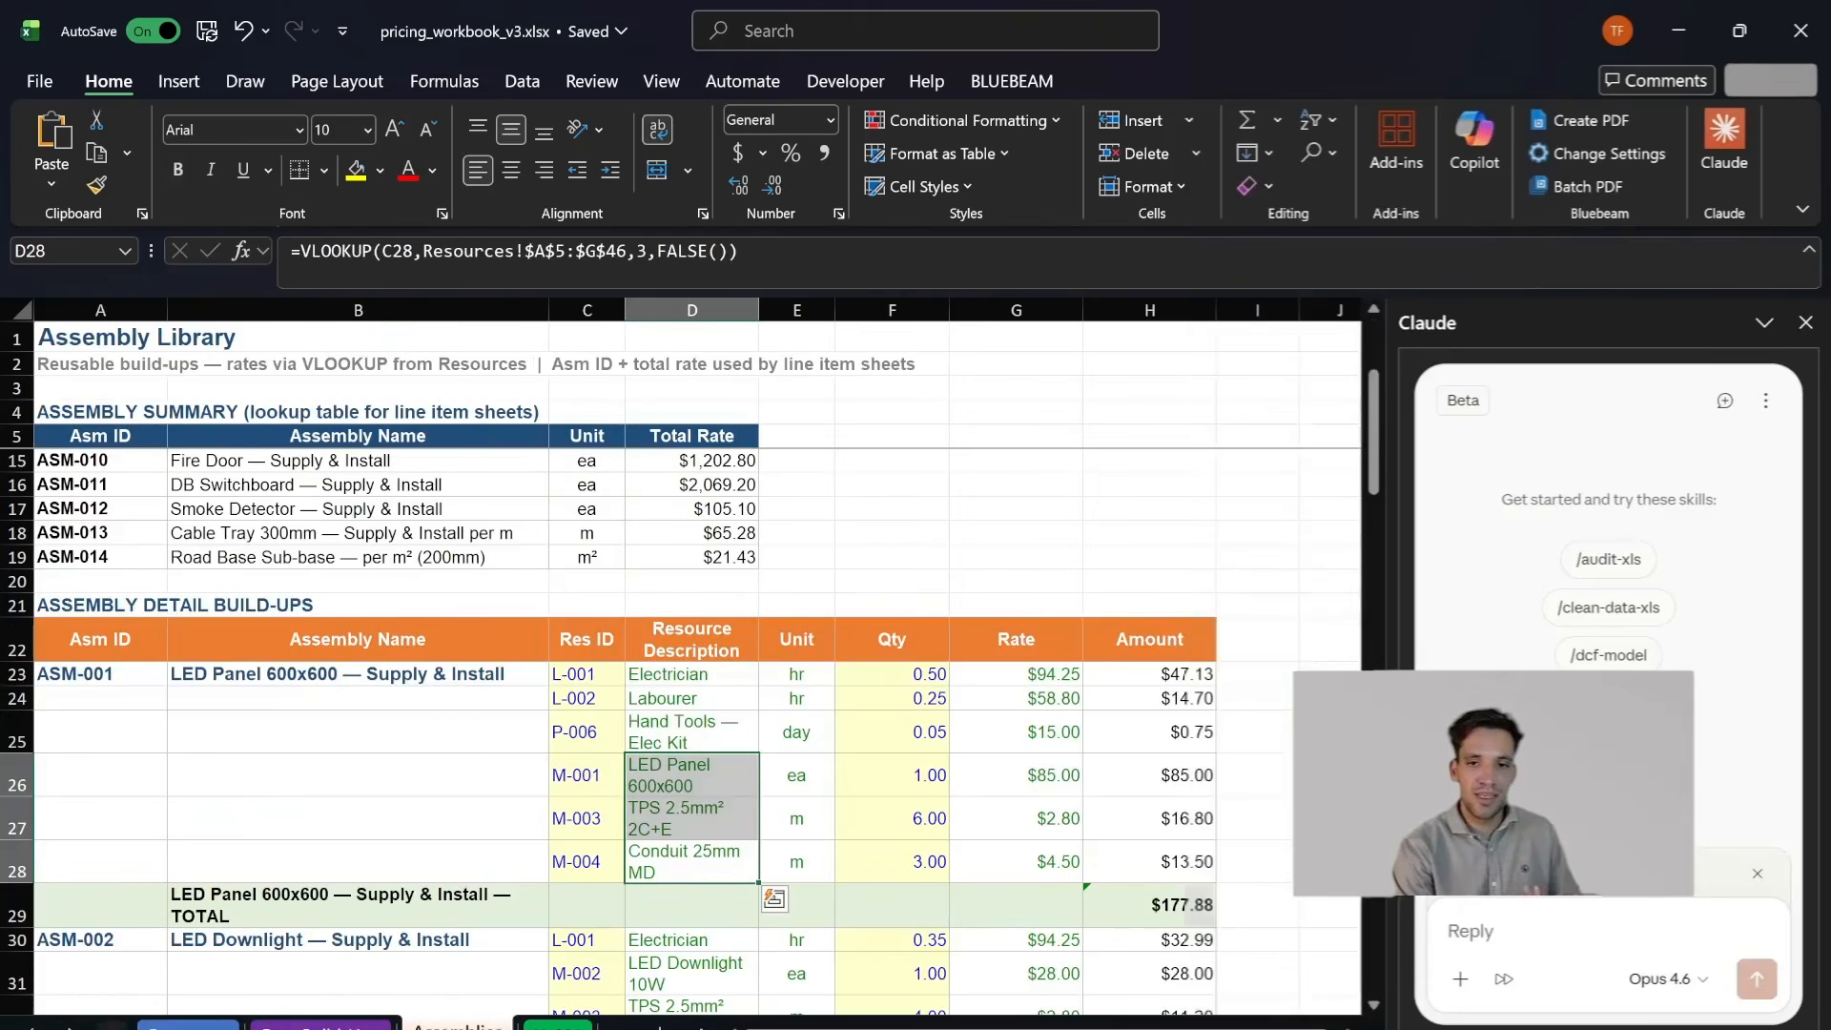
key("ctrl+Page_Down")
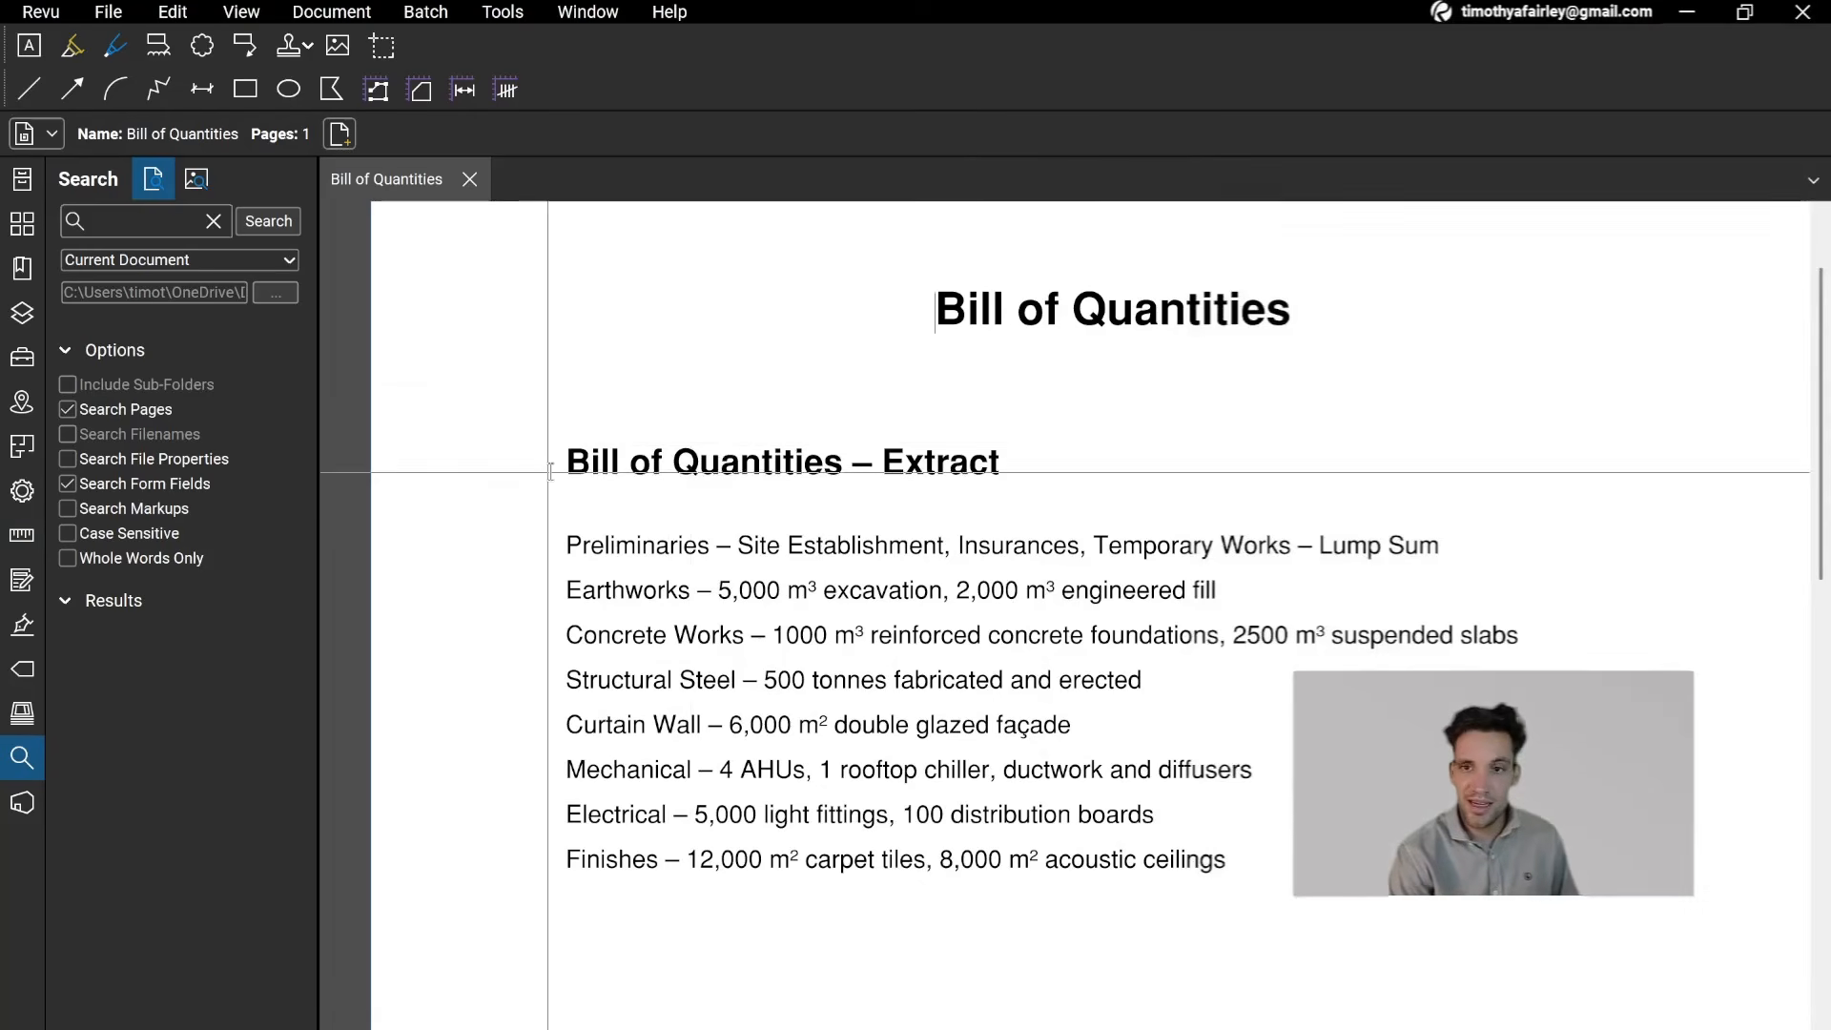
- Switch to Bluebeam Revu and copy the Bill of Quantities extract from Preliminaries through Finishes
left_click_drag(571, 546, 1272, 857)
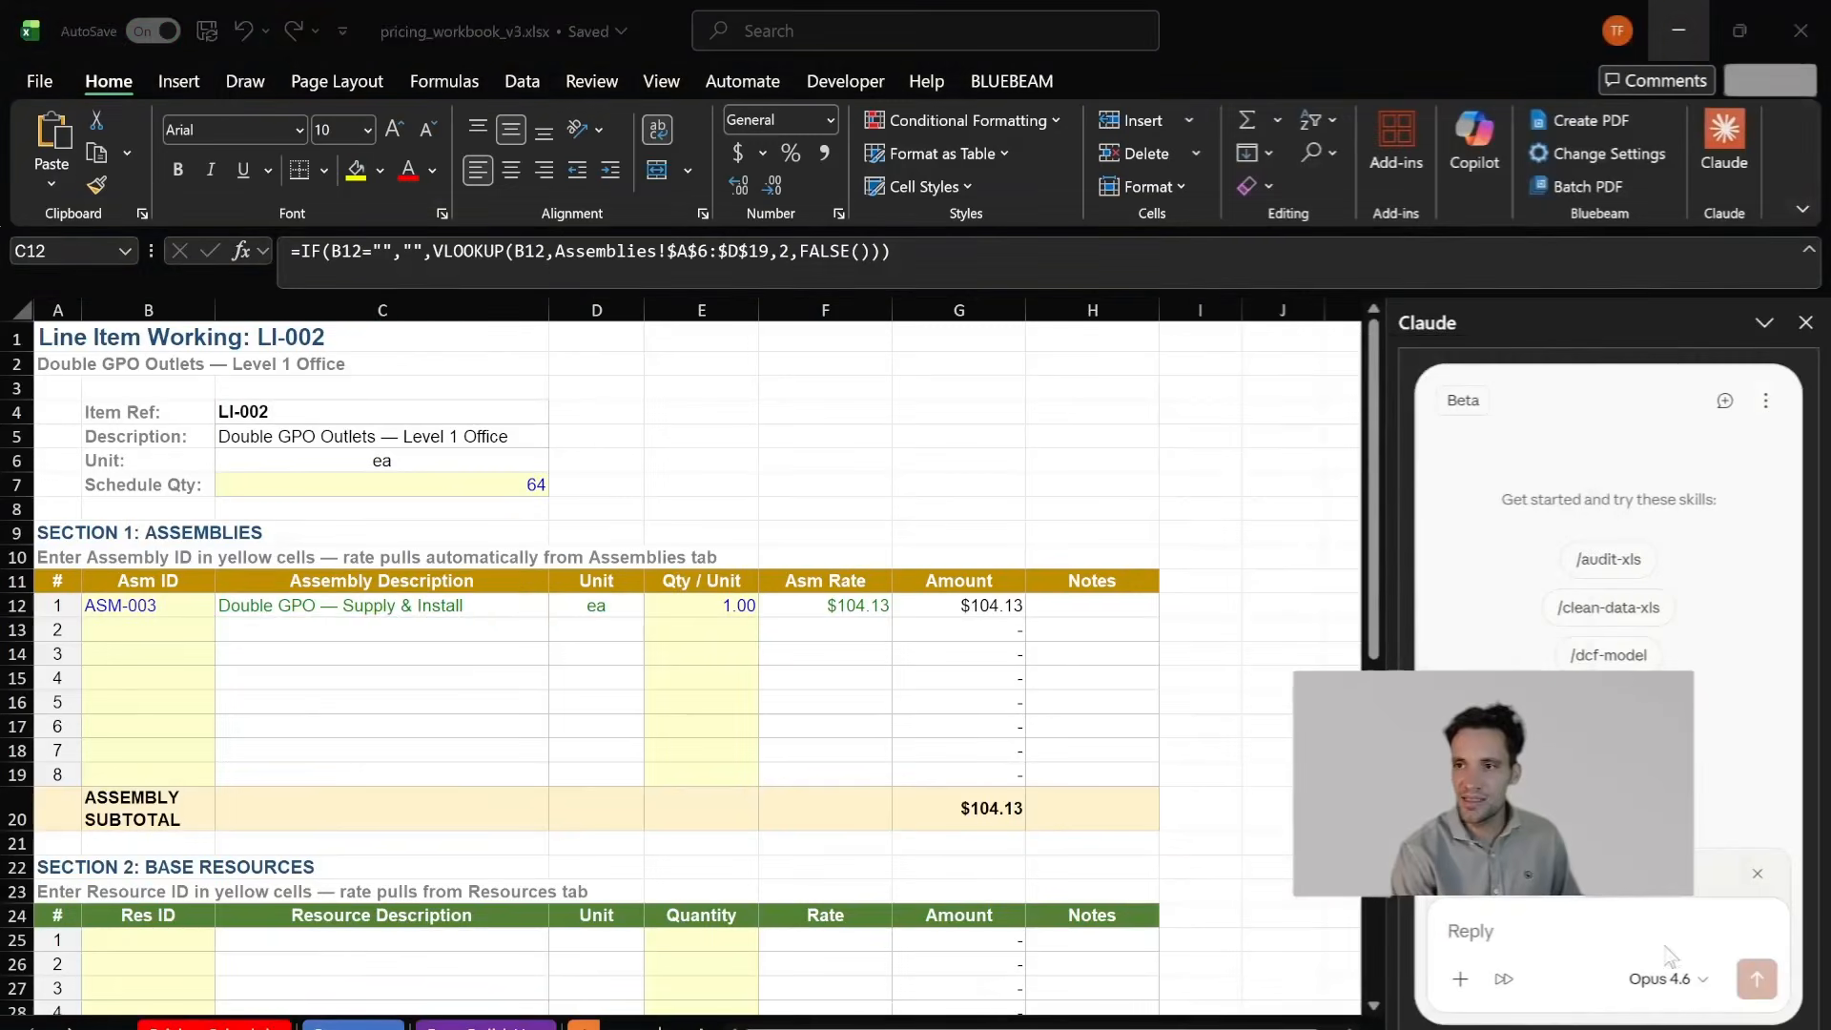
- Switch back to Excel and write a Claude prompt requesting a blank template for a new project, leaving the resources, rate build ups and assemblies
type("i a")
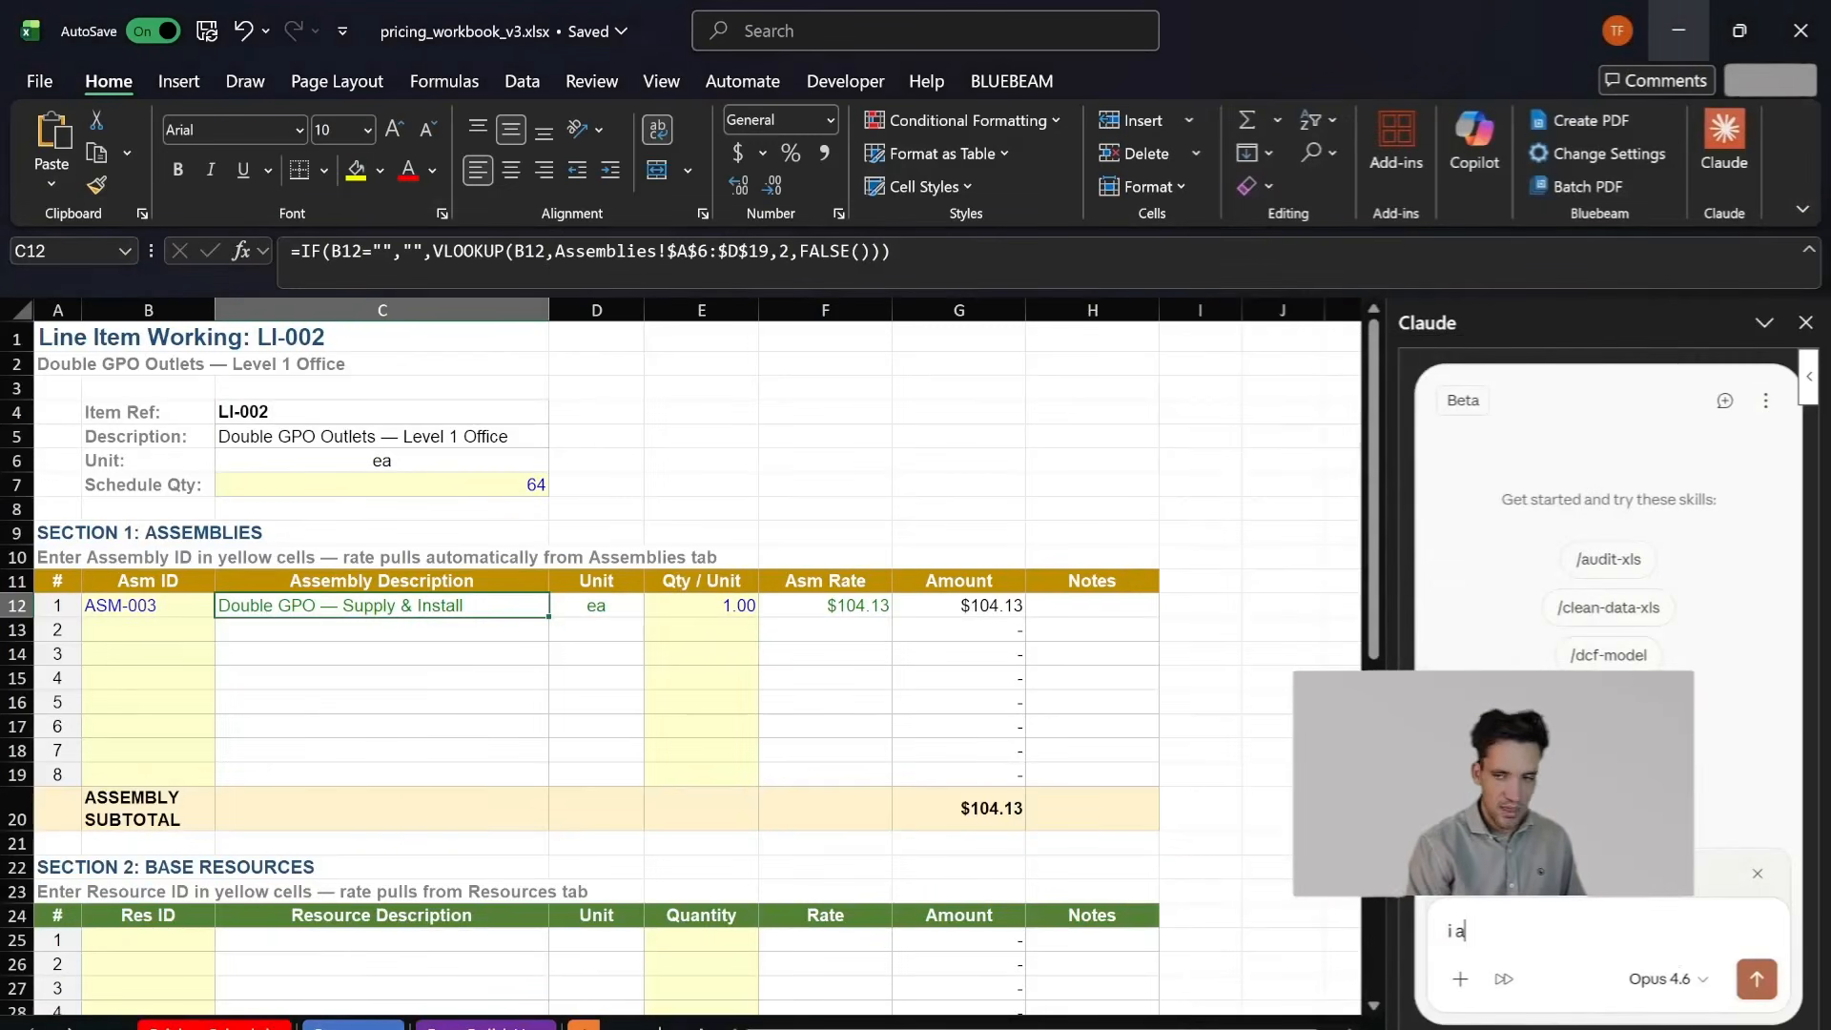
type("m estimtating a n")
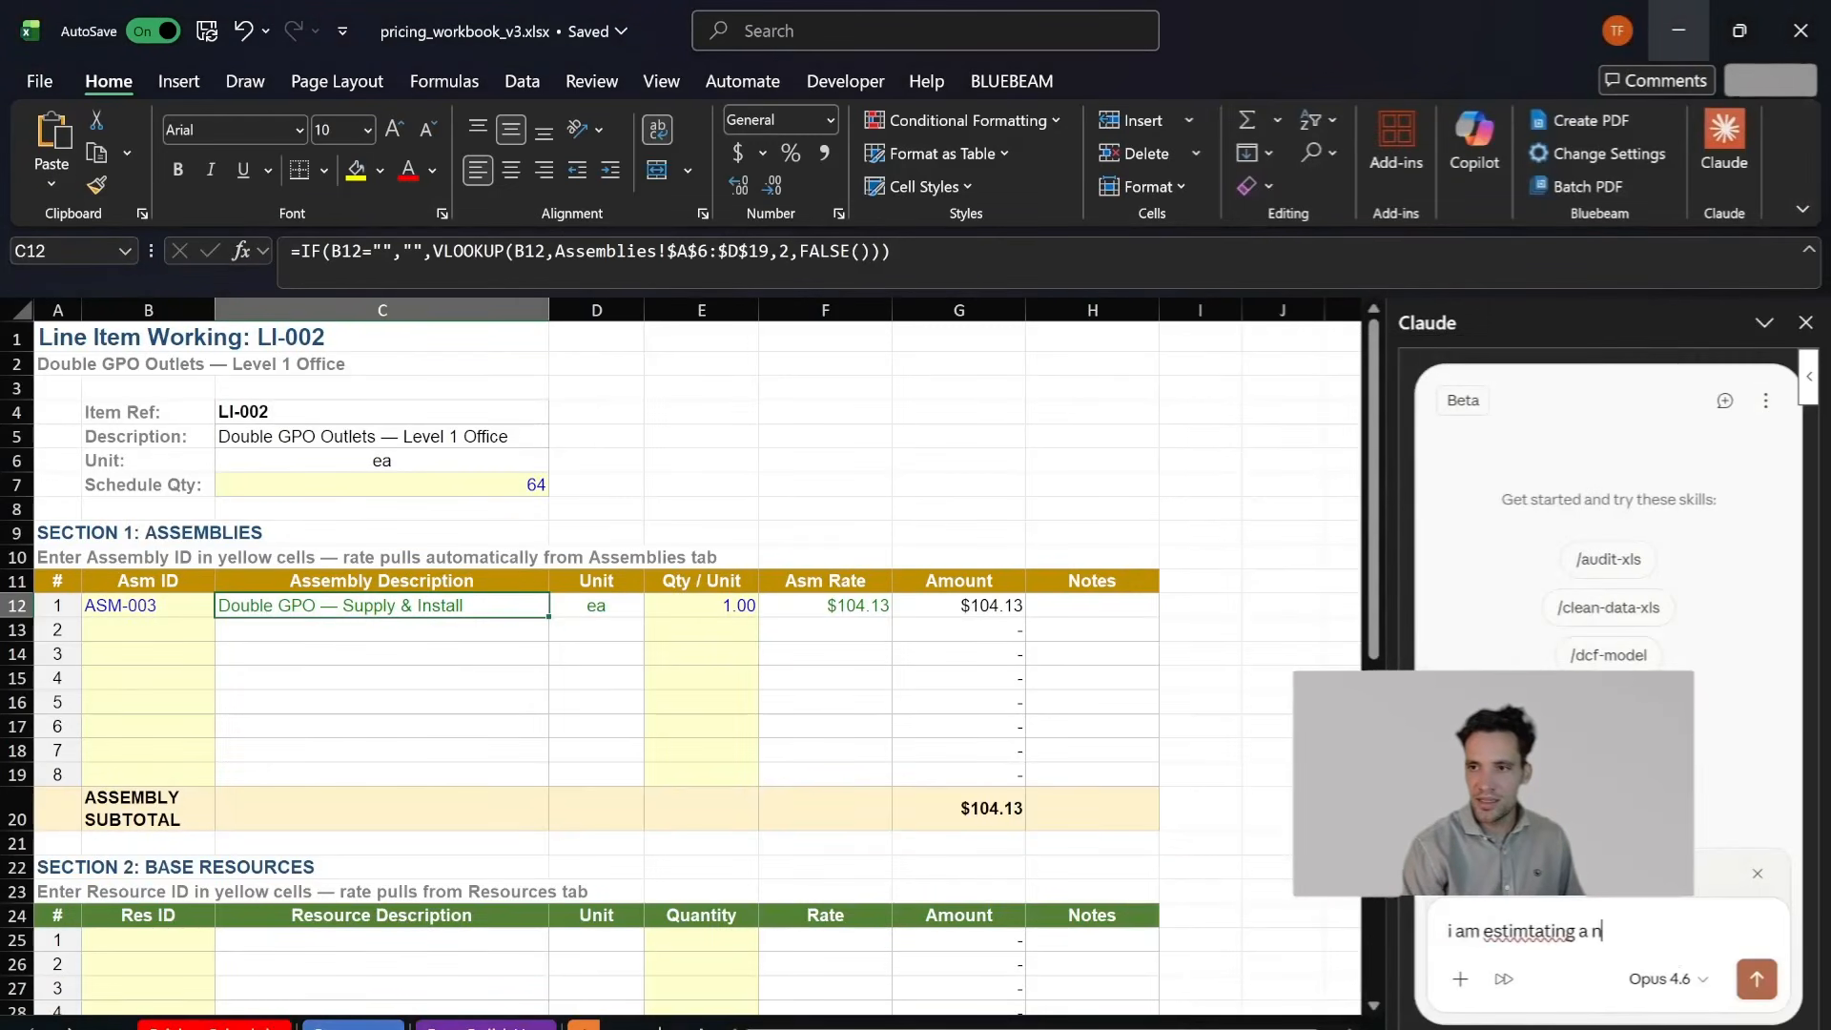
type("ew project with a new bill of quantities, can")
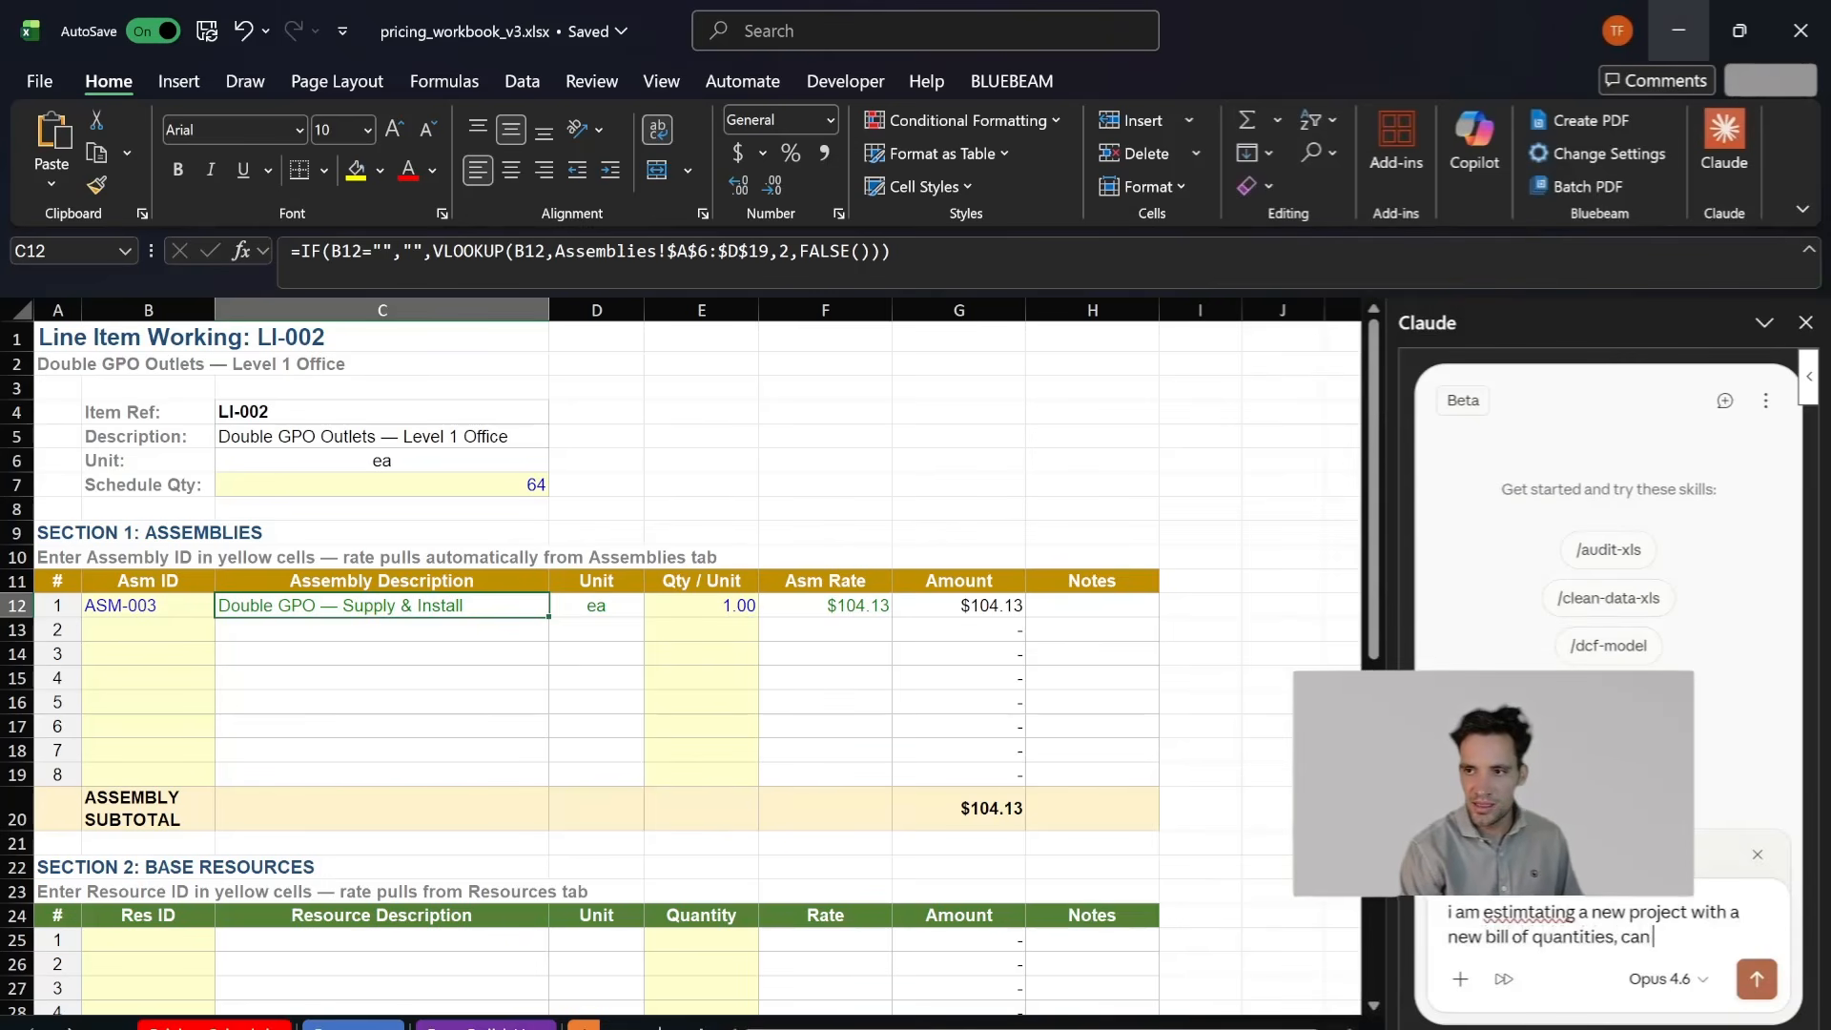
type(" you please")
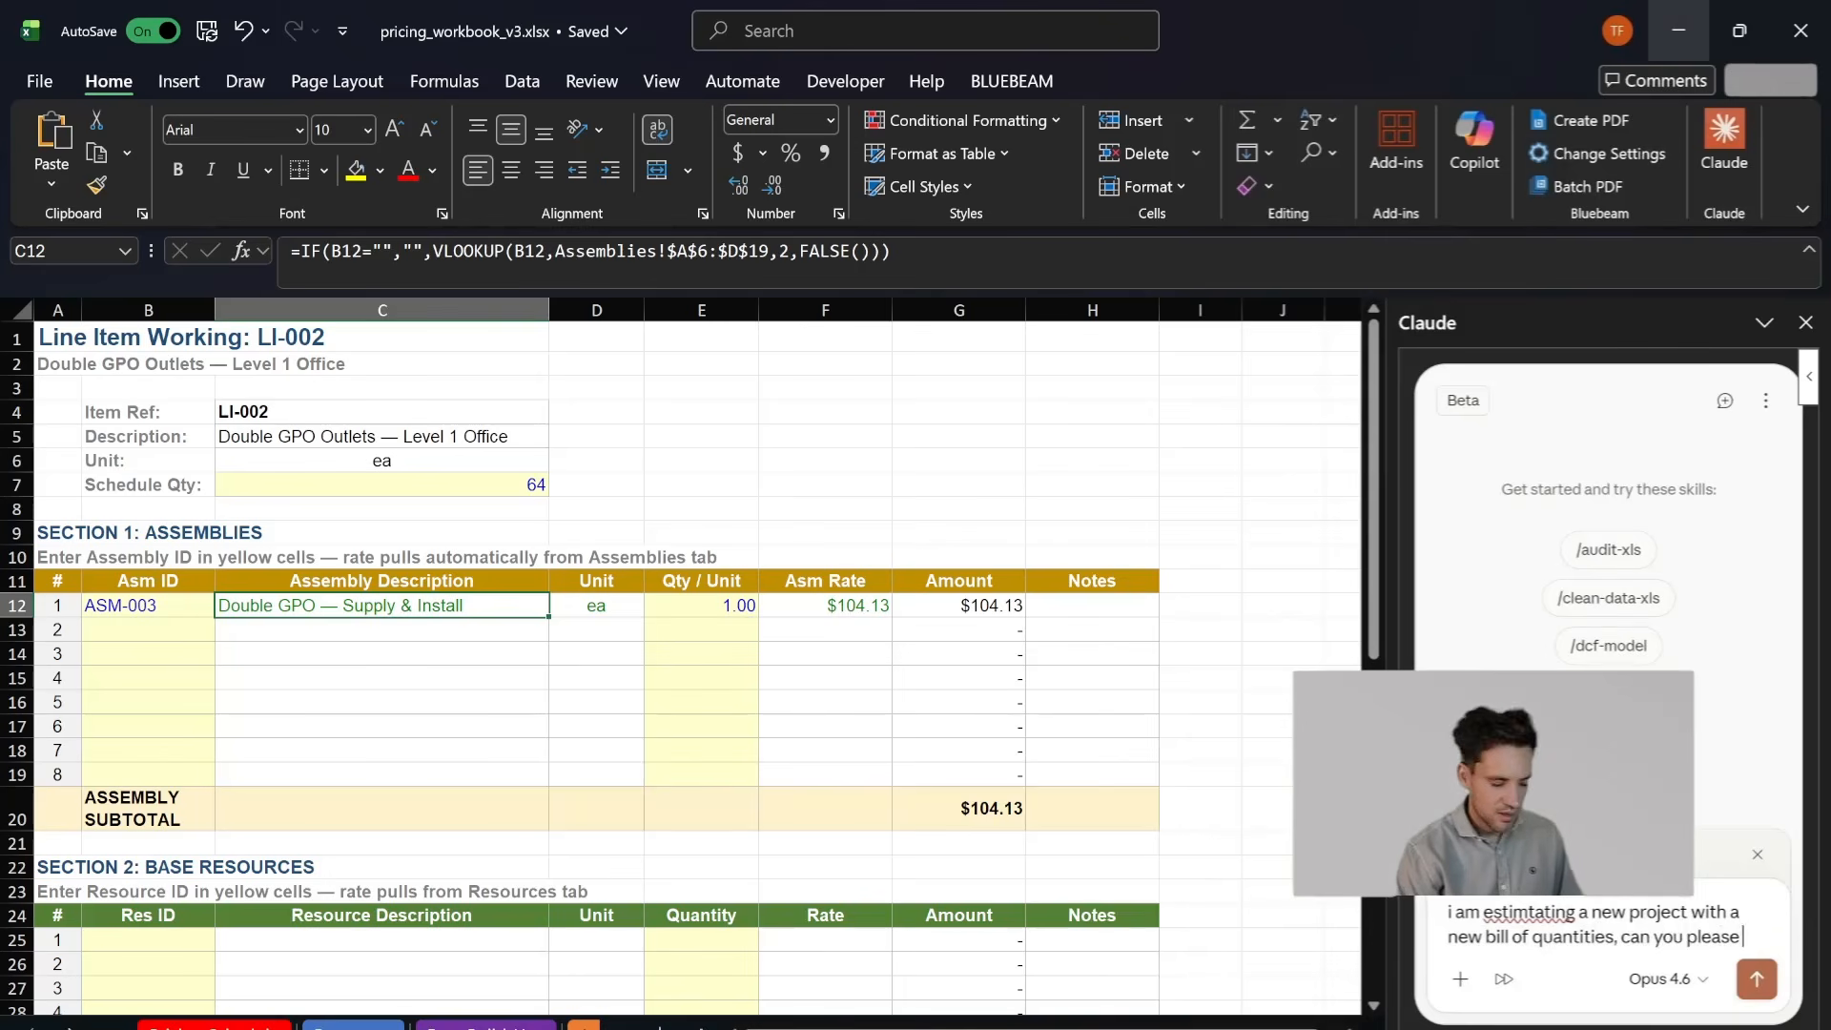
type(" create a blan")
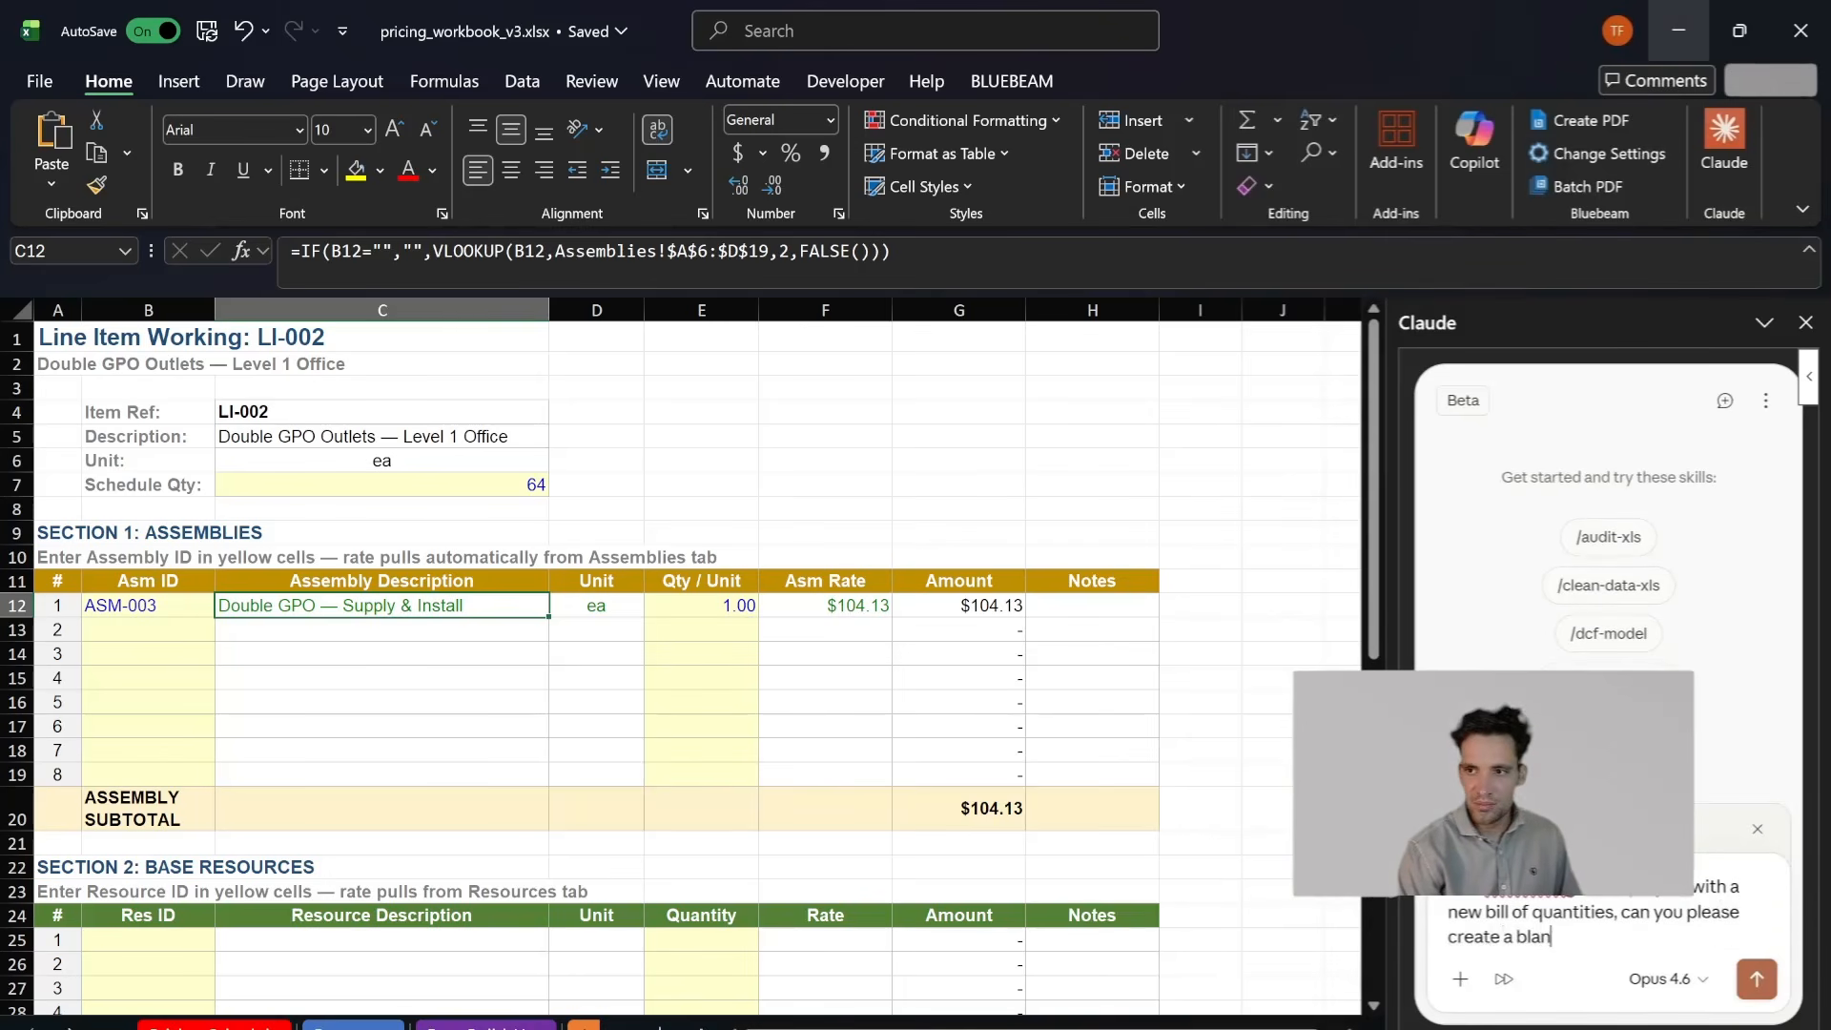
type("k template for my")
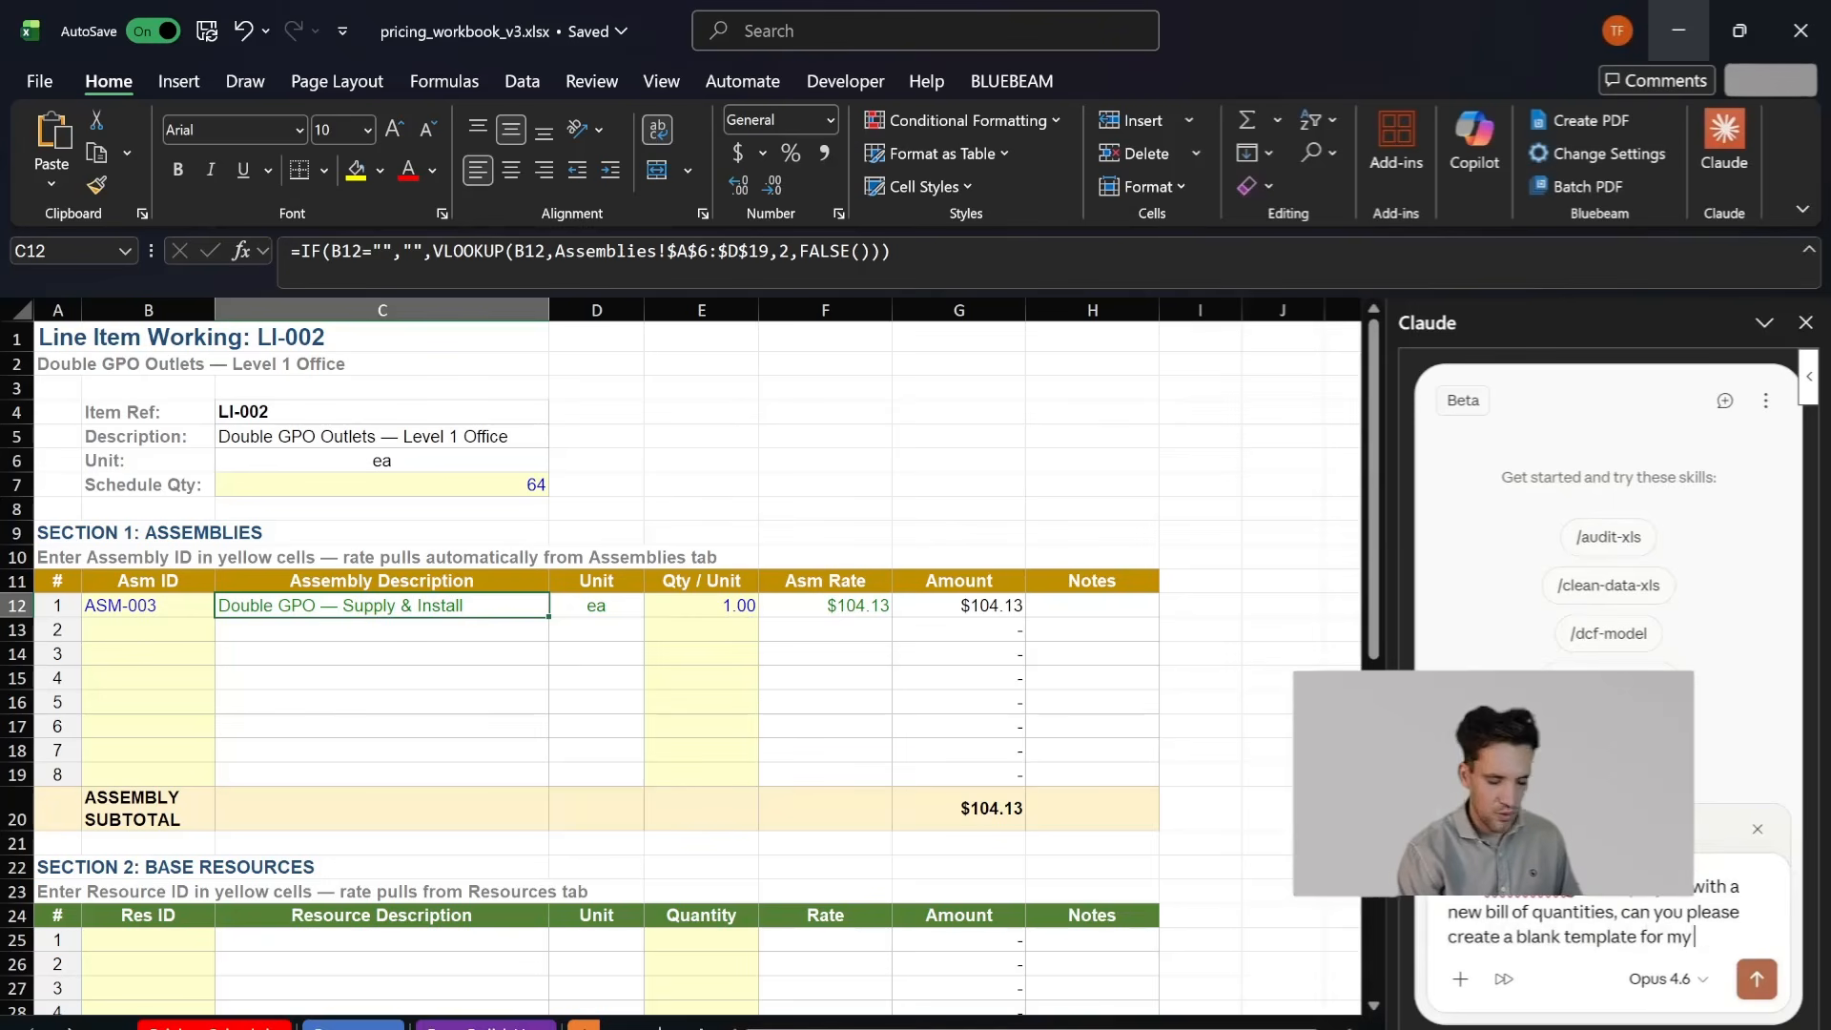
type(" project but leave the resources, rate bui")
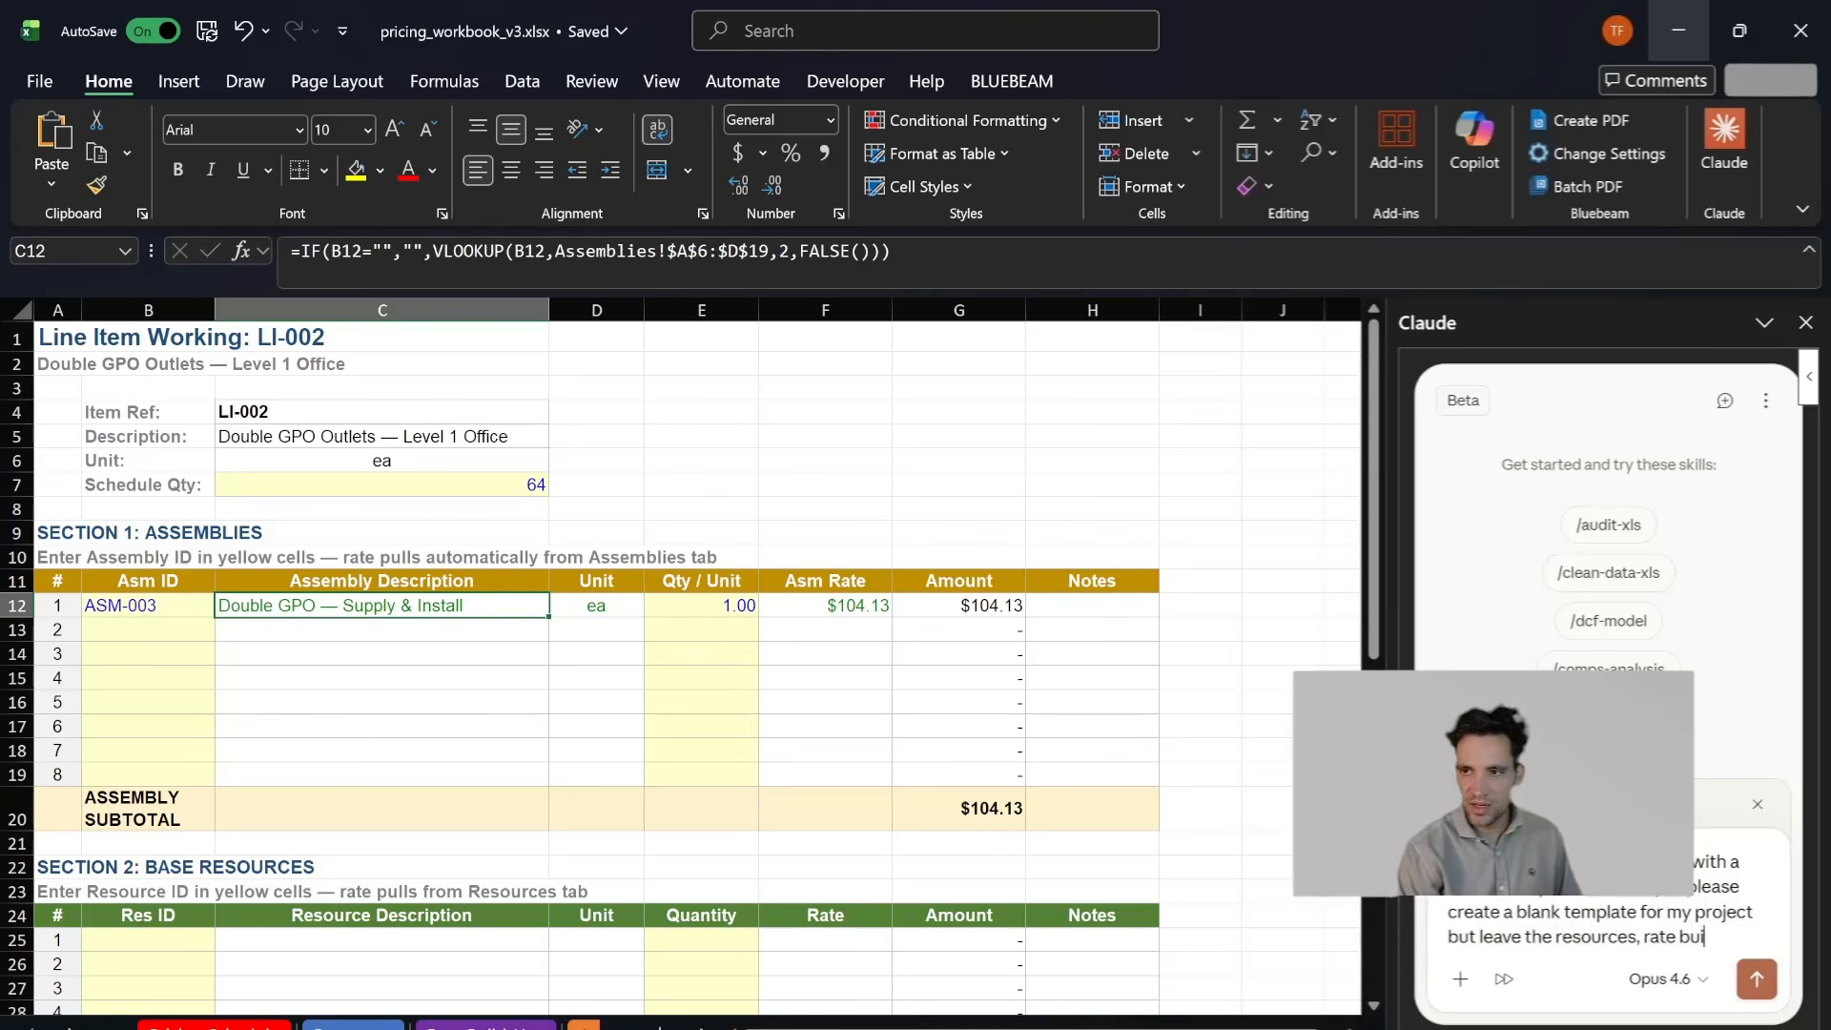
type("ld ups and assemblie")
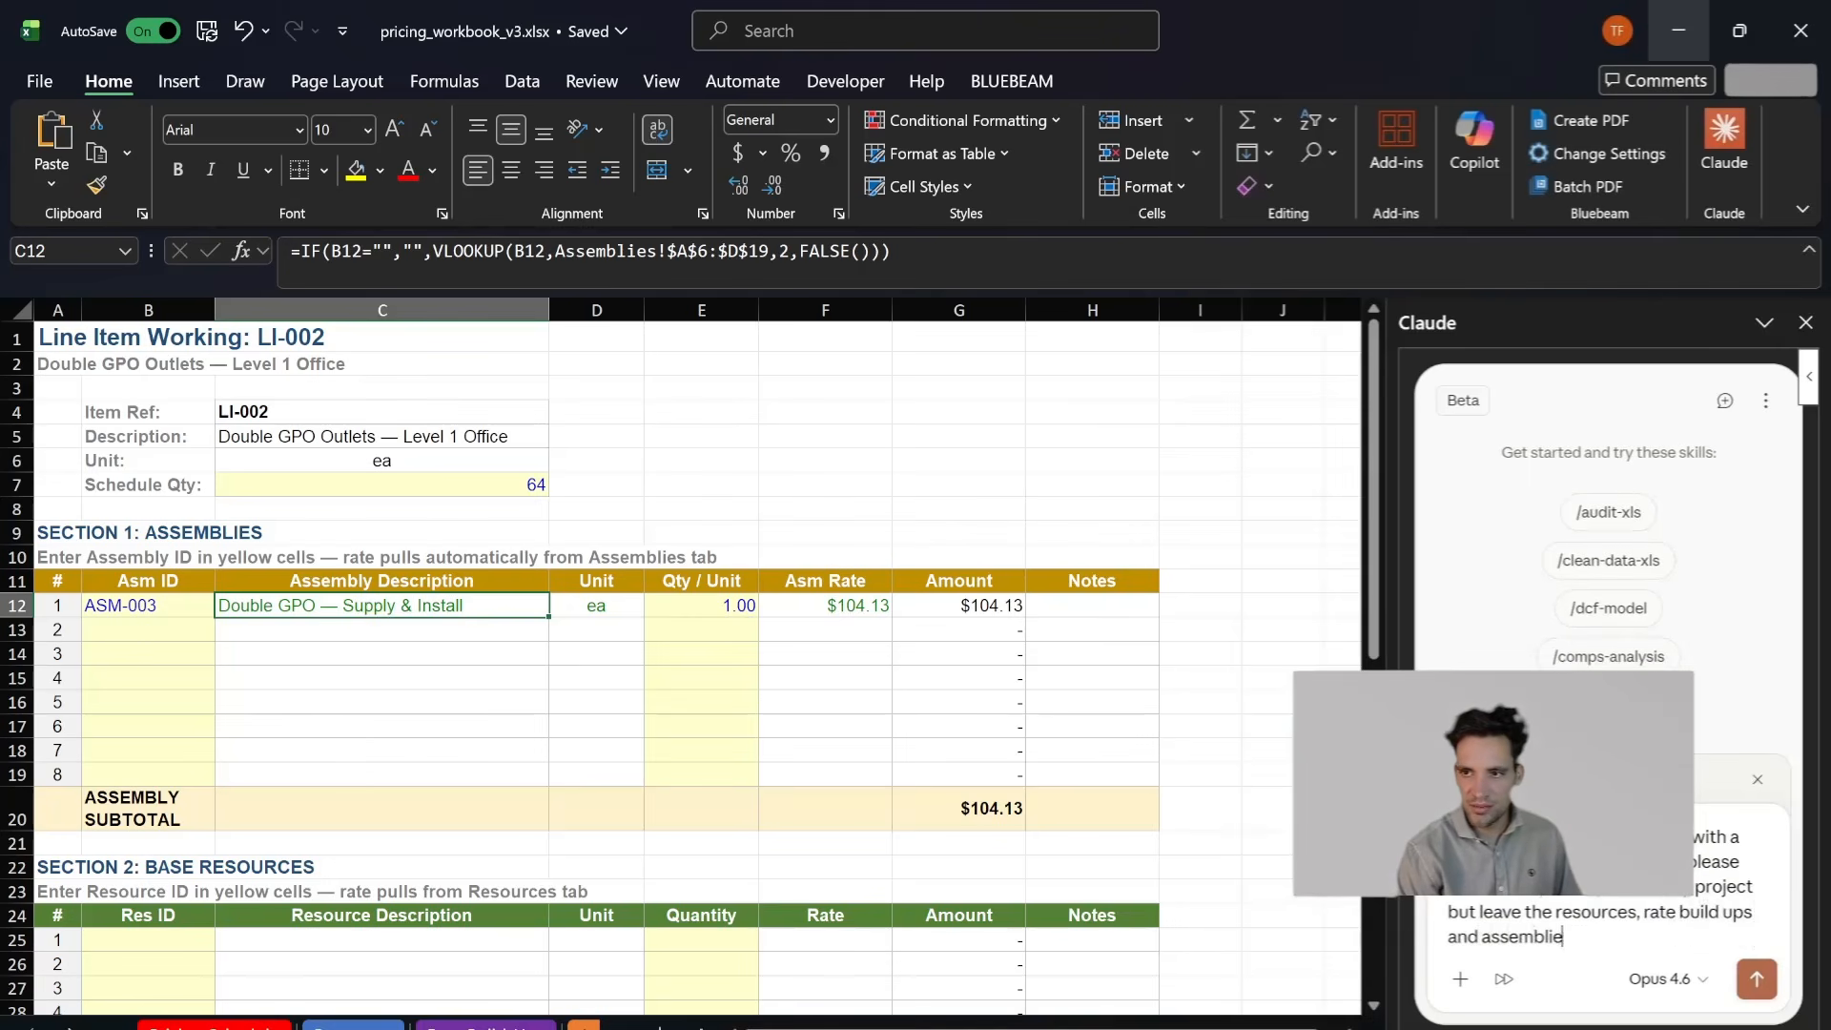
- Add a separate line introducing the new bill of quantities to the prompt and paste the copied extract beneath it
key("shift+Return")
key("shift+Return")
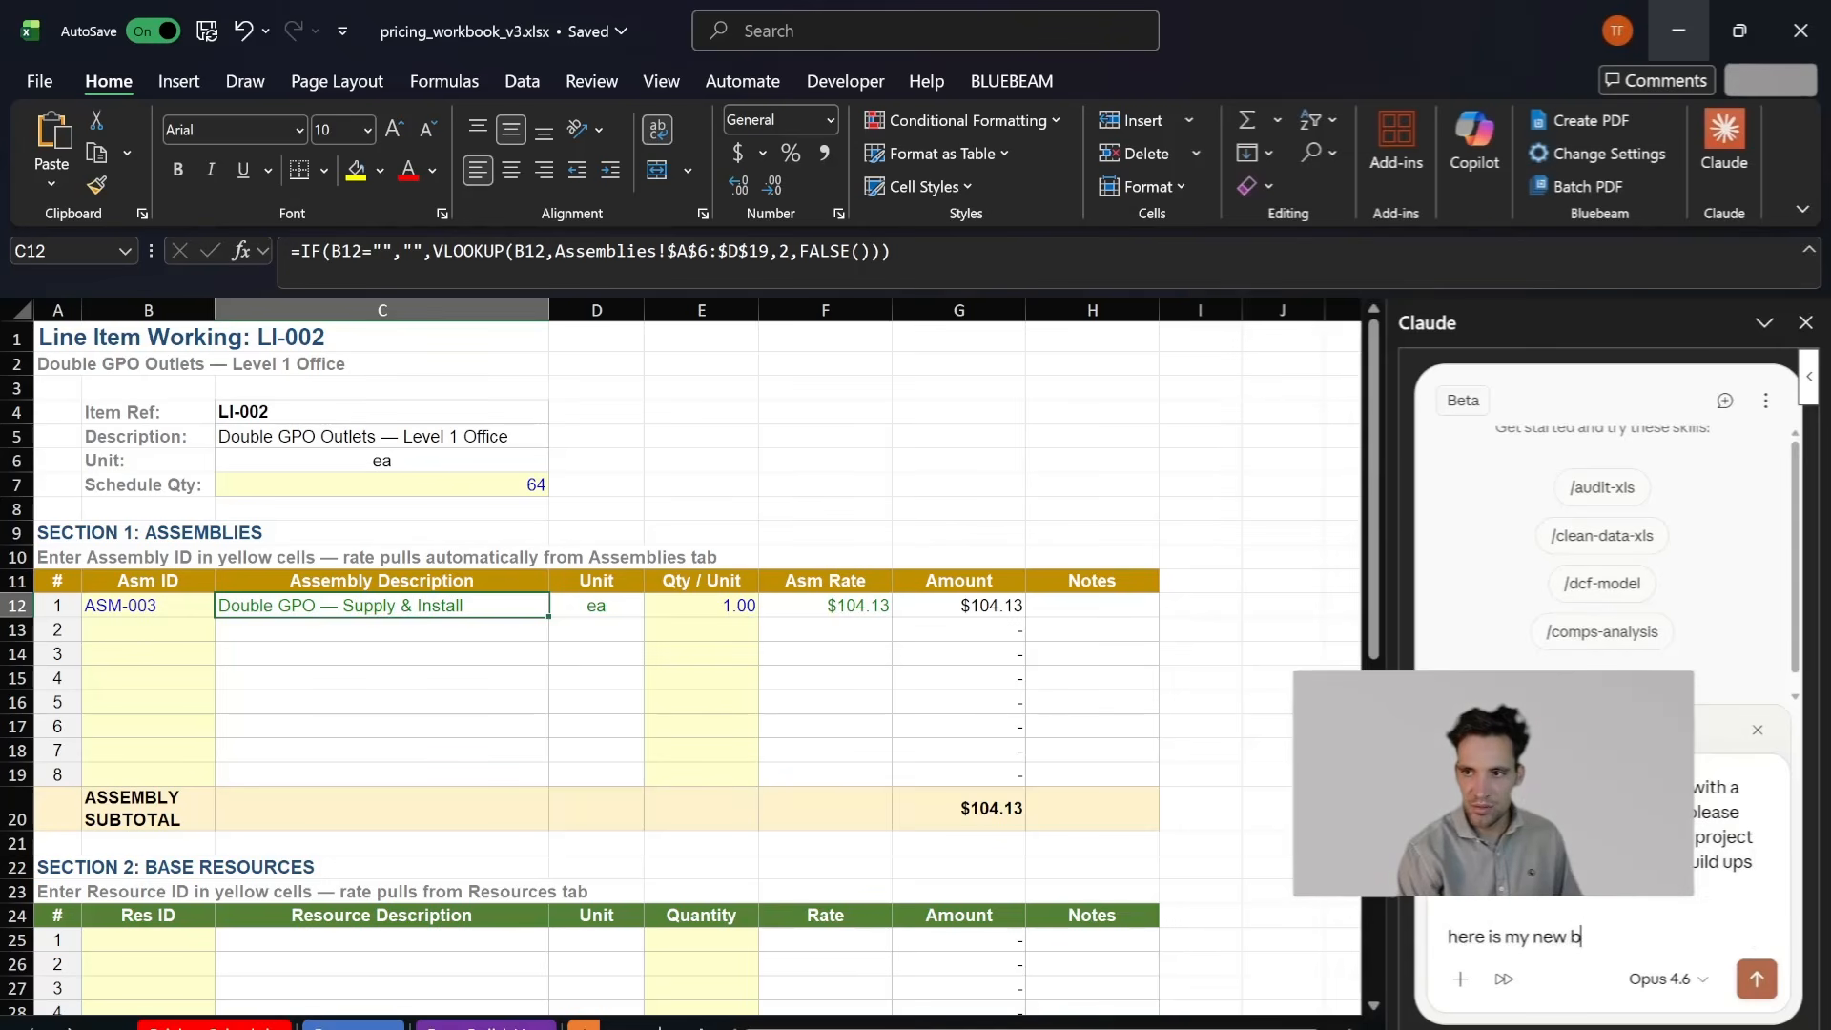
key("ctrl+v")
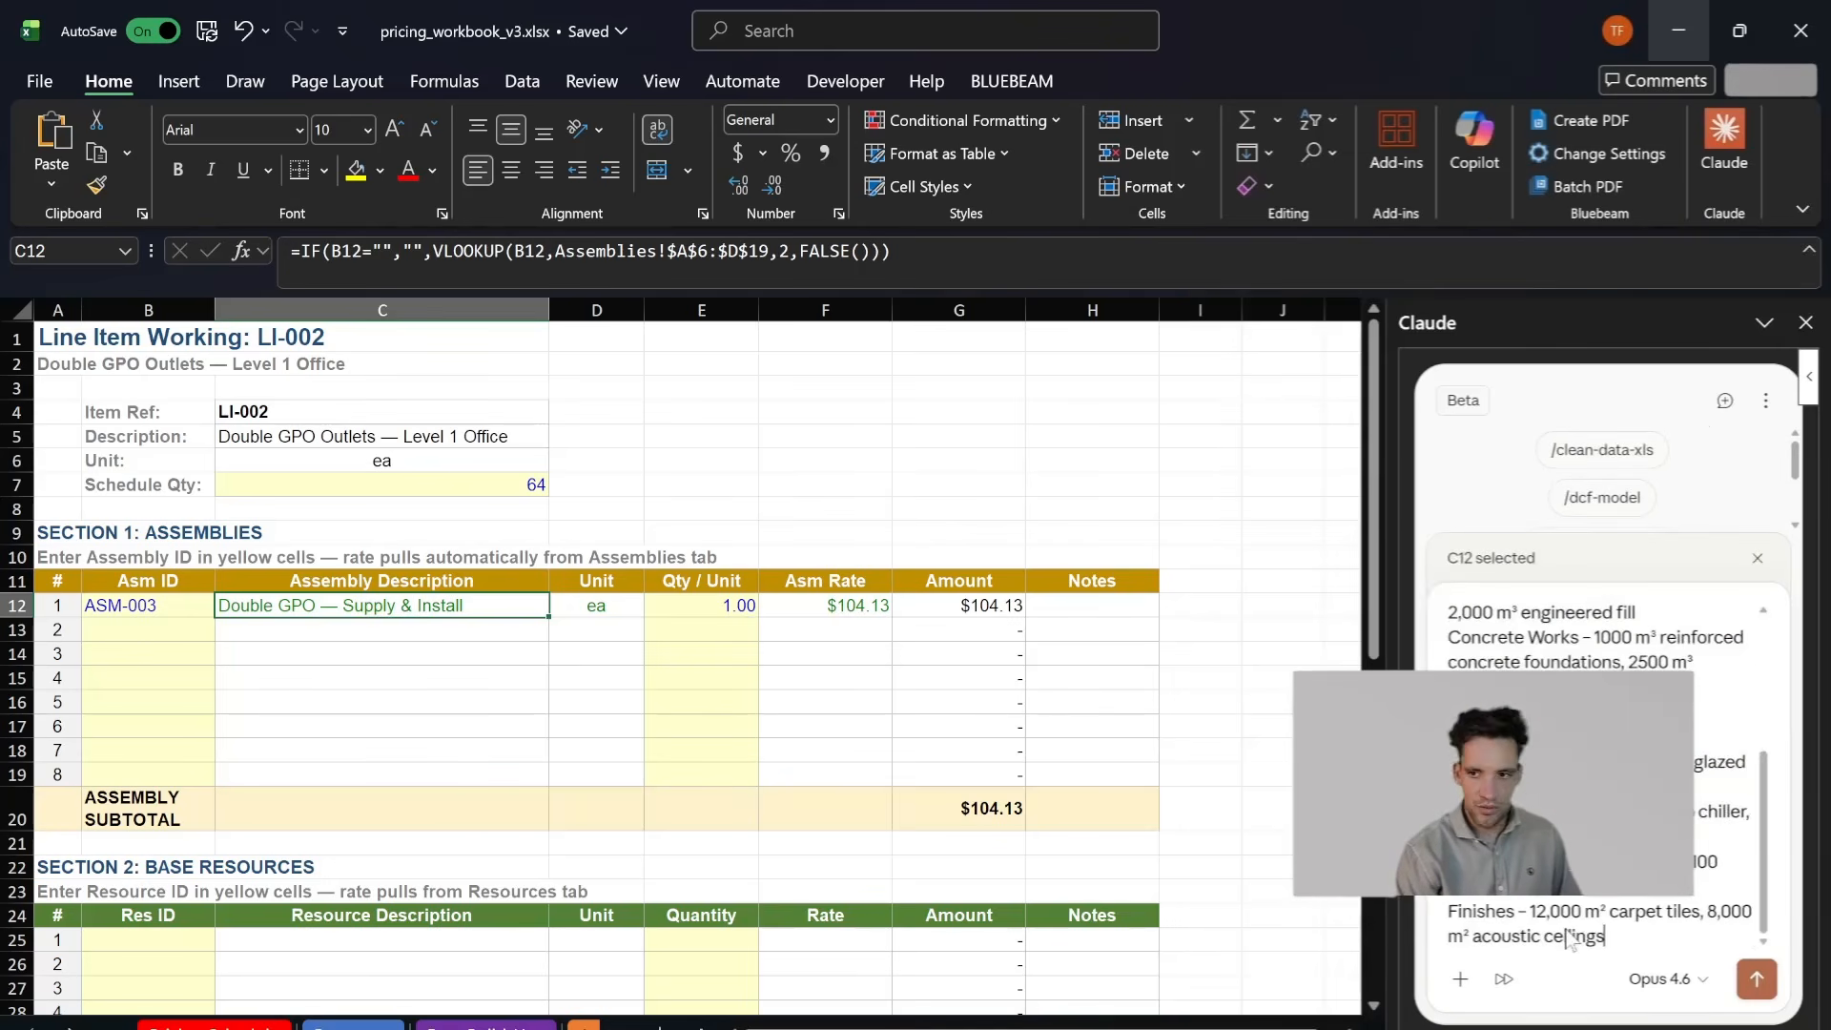
- Send the blank template prompt to Claude and look over the Pricing Schedule and Assembly Library
key("Return")
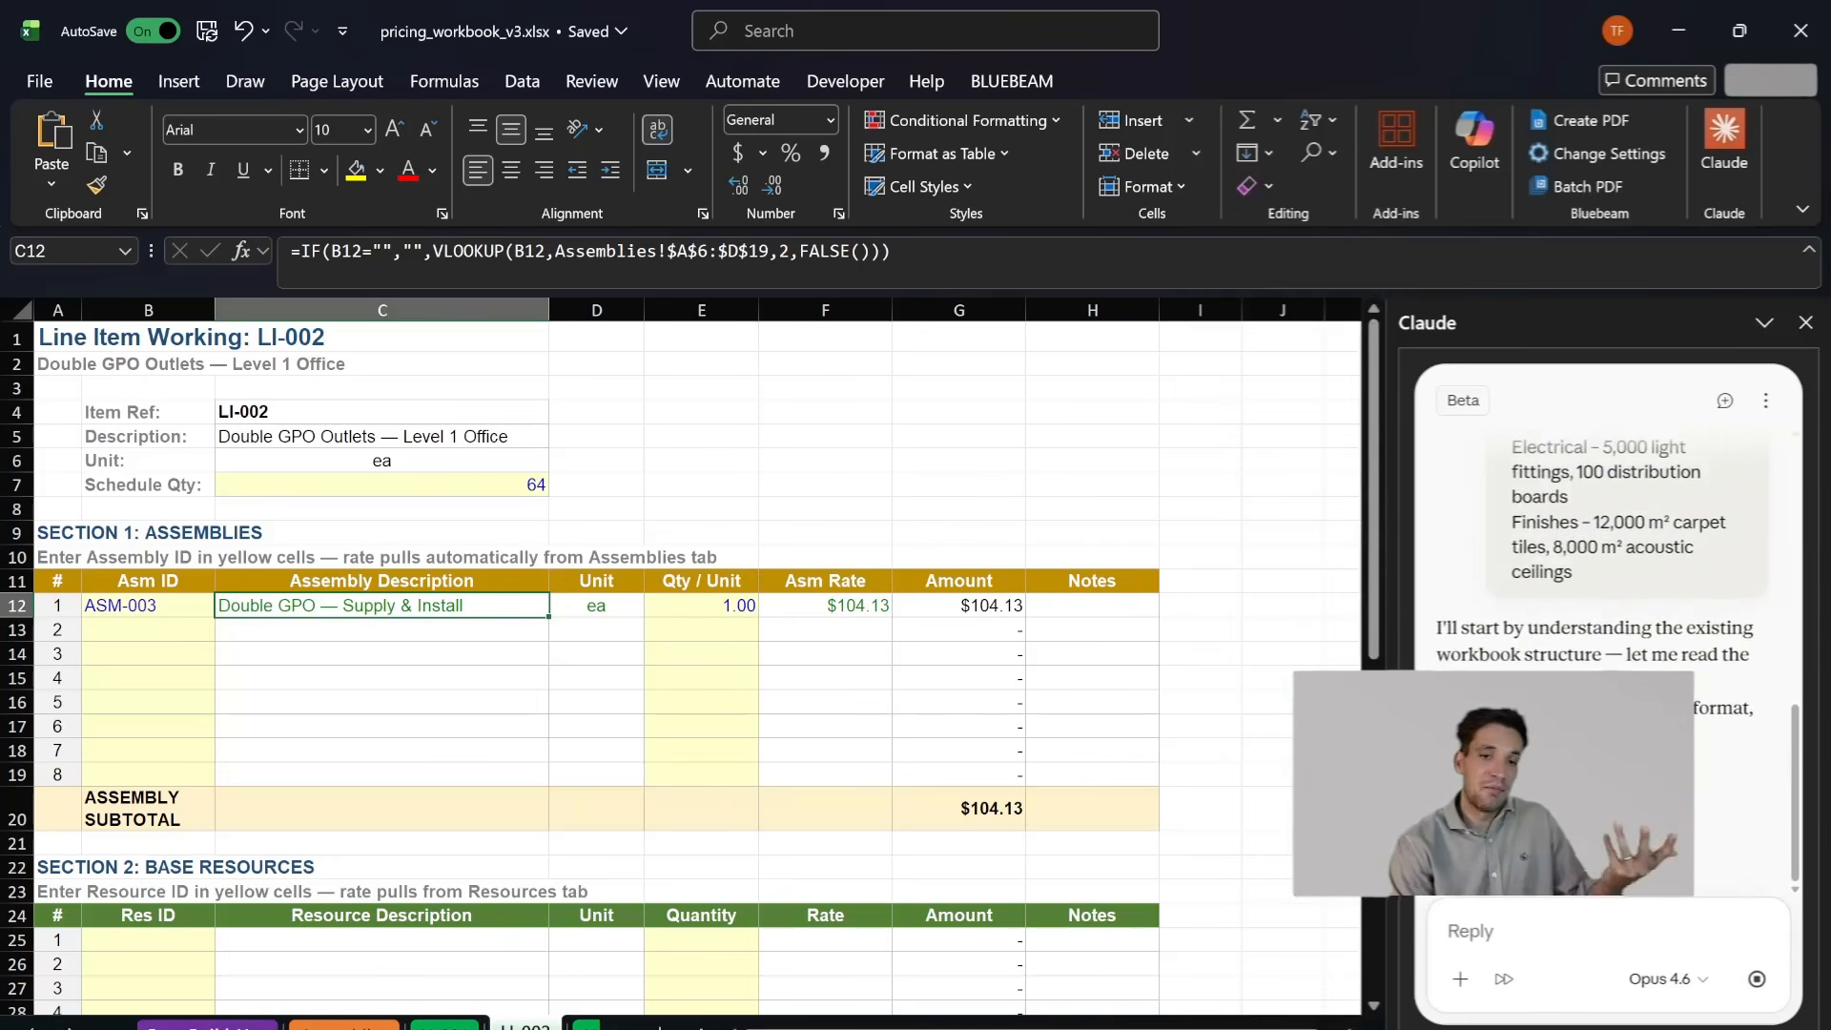
left_click(215, 1027)
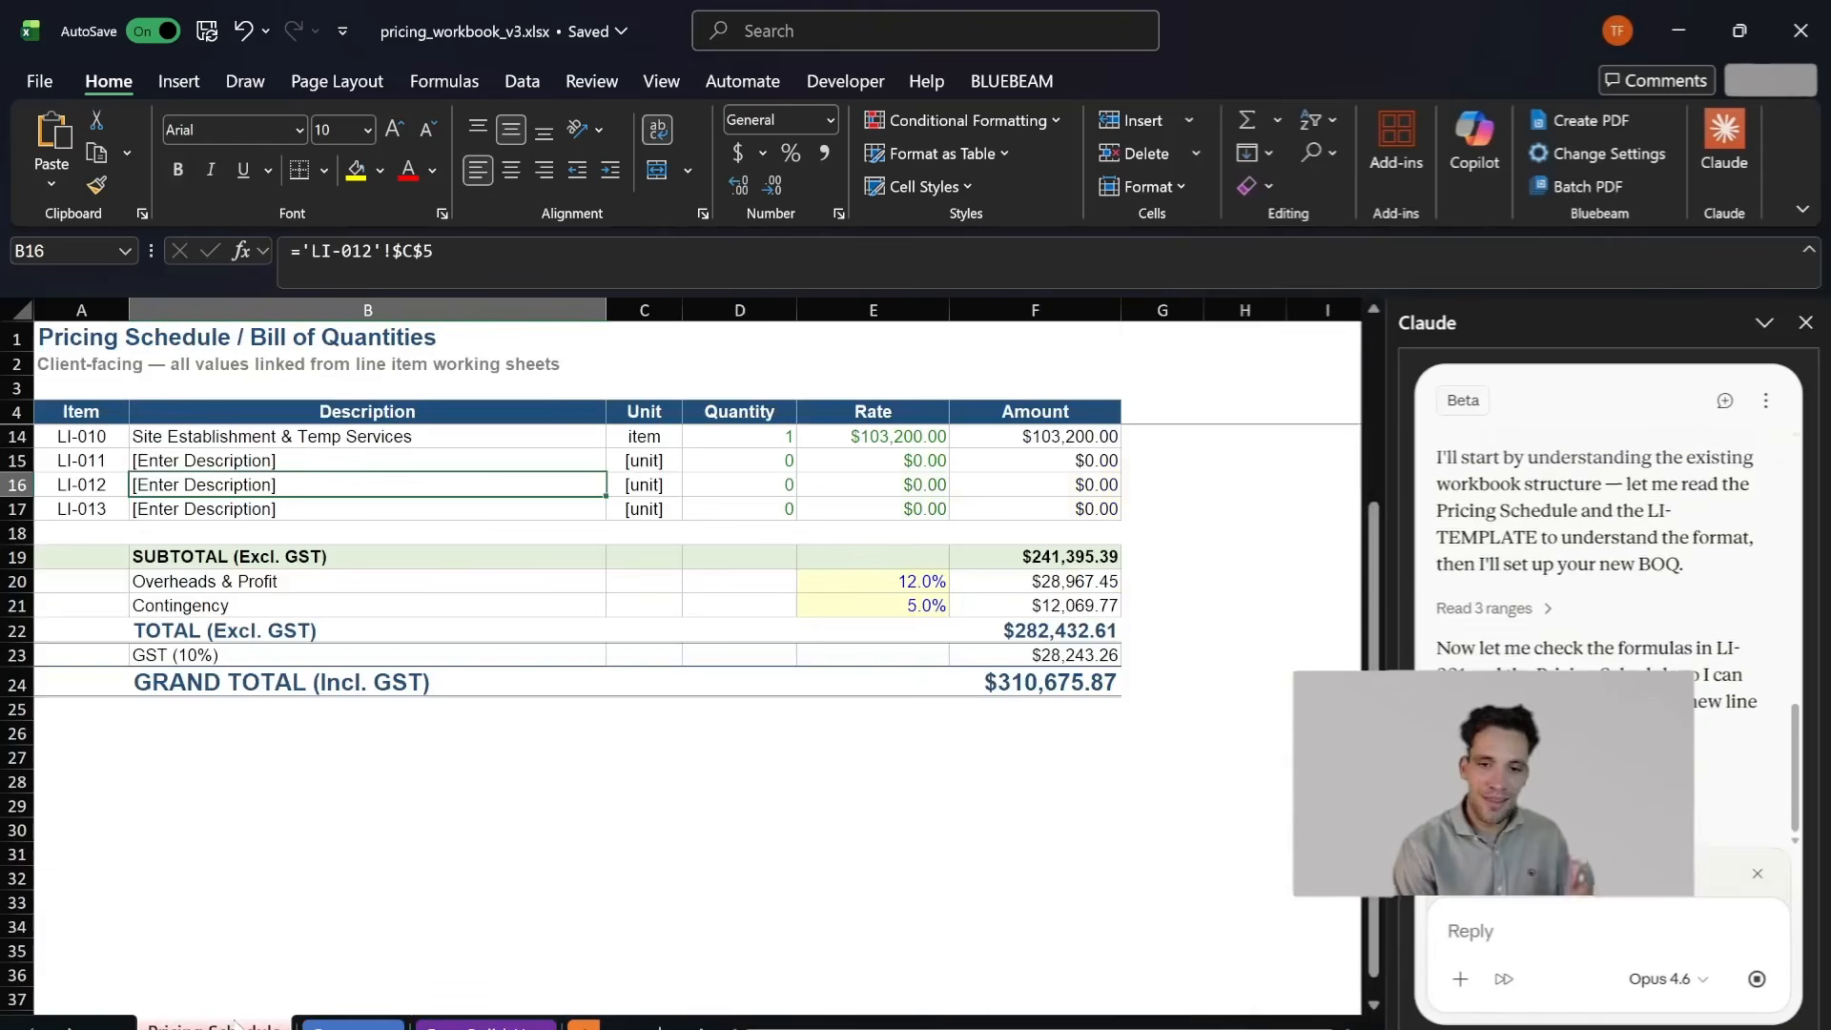
scroll(552, 691, "up", 3)
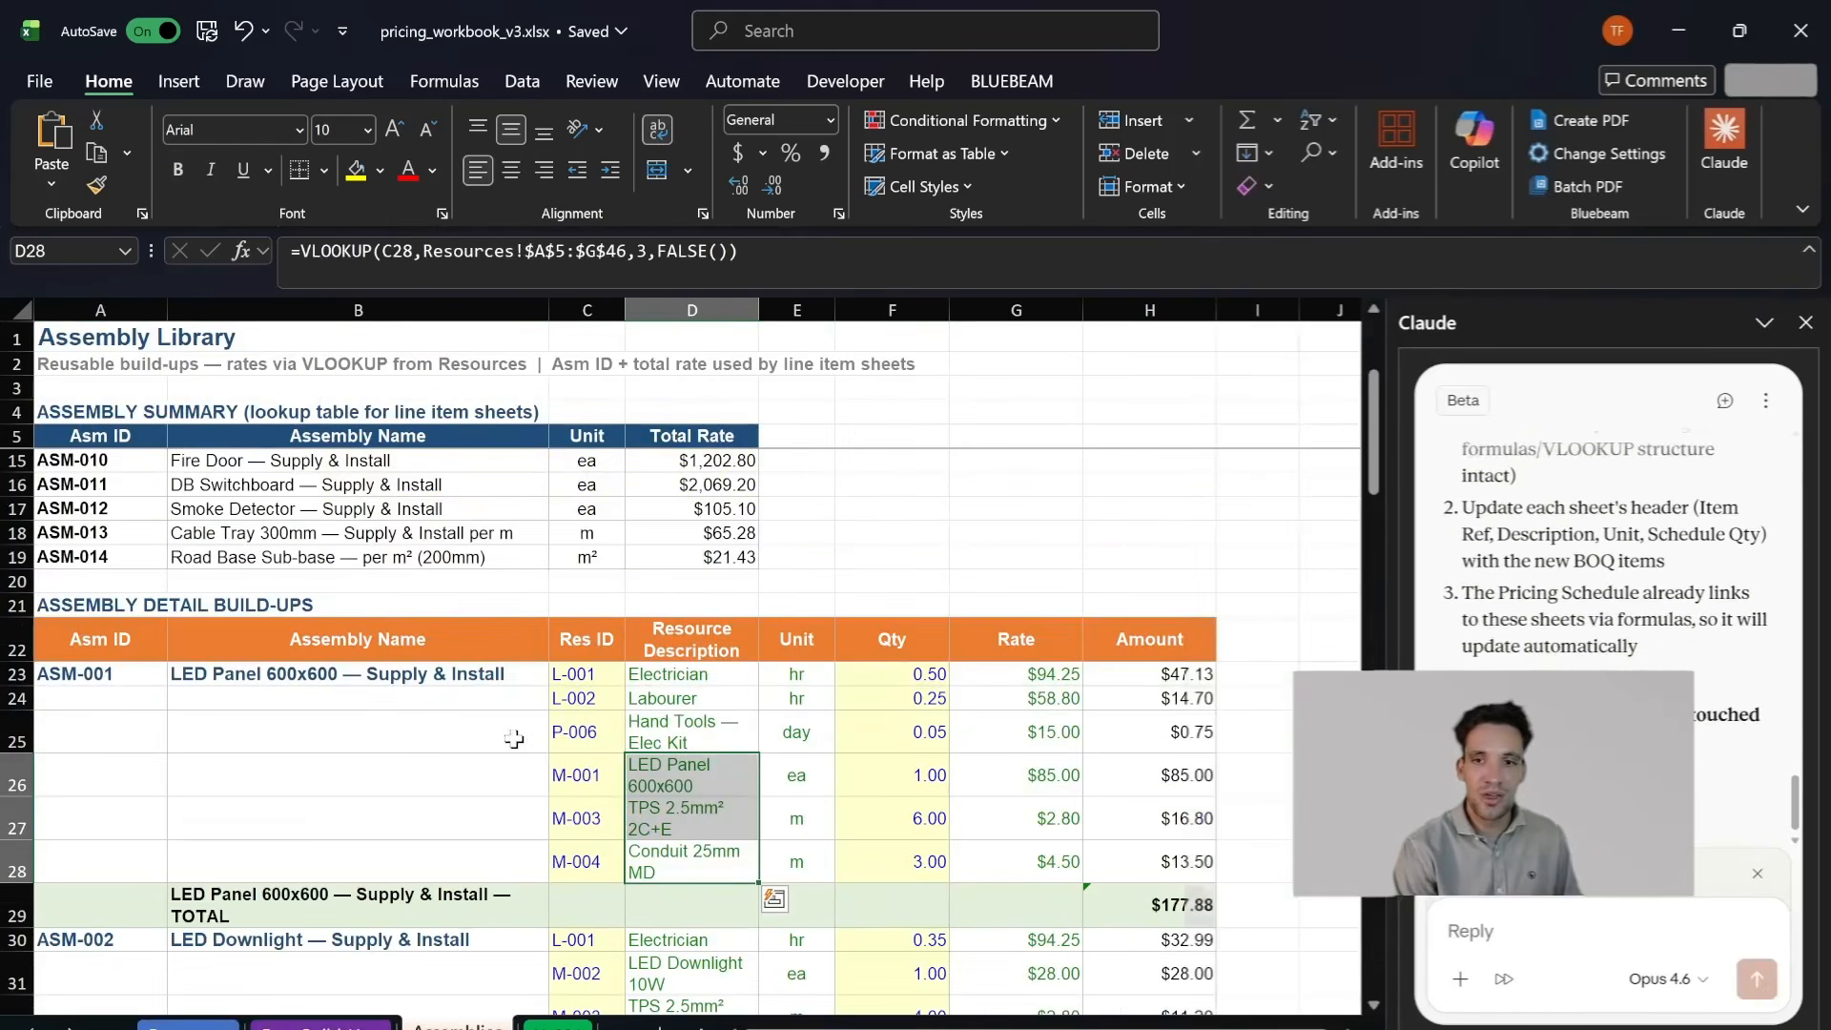
scroll(421, 753, "down", 2)
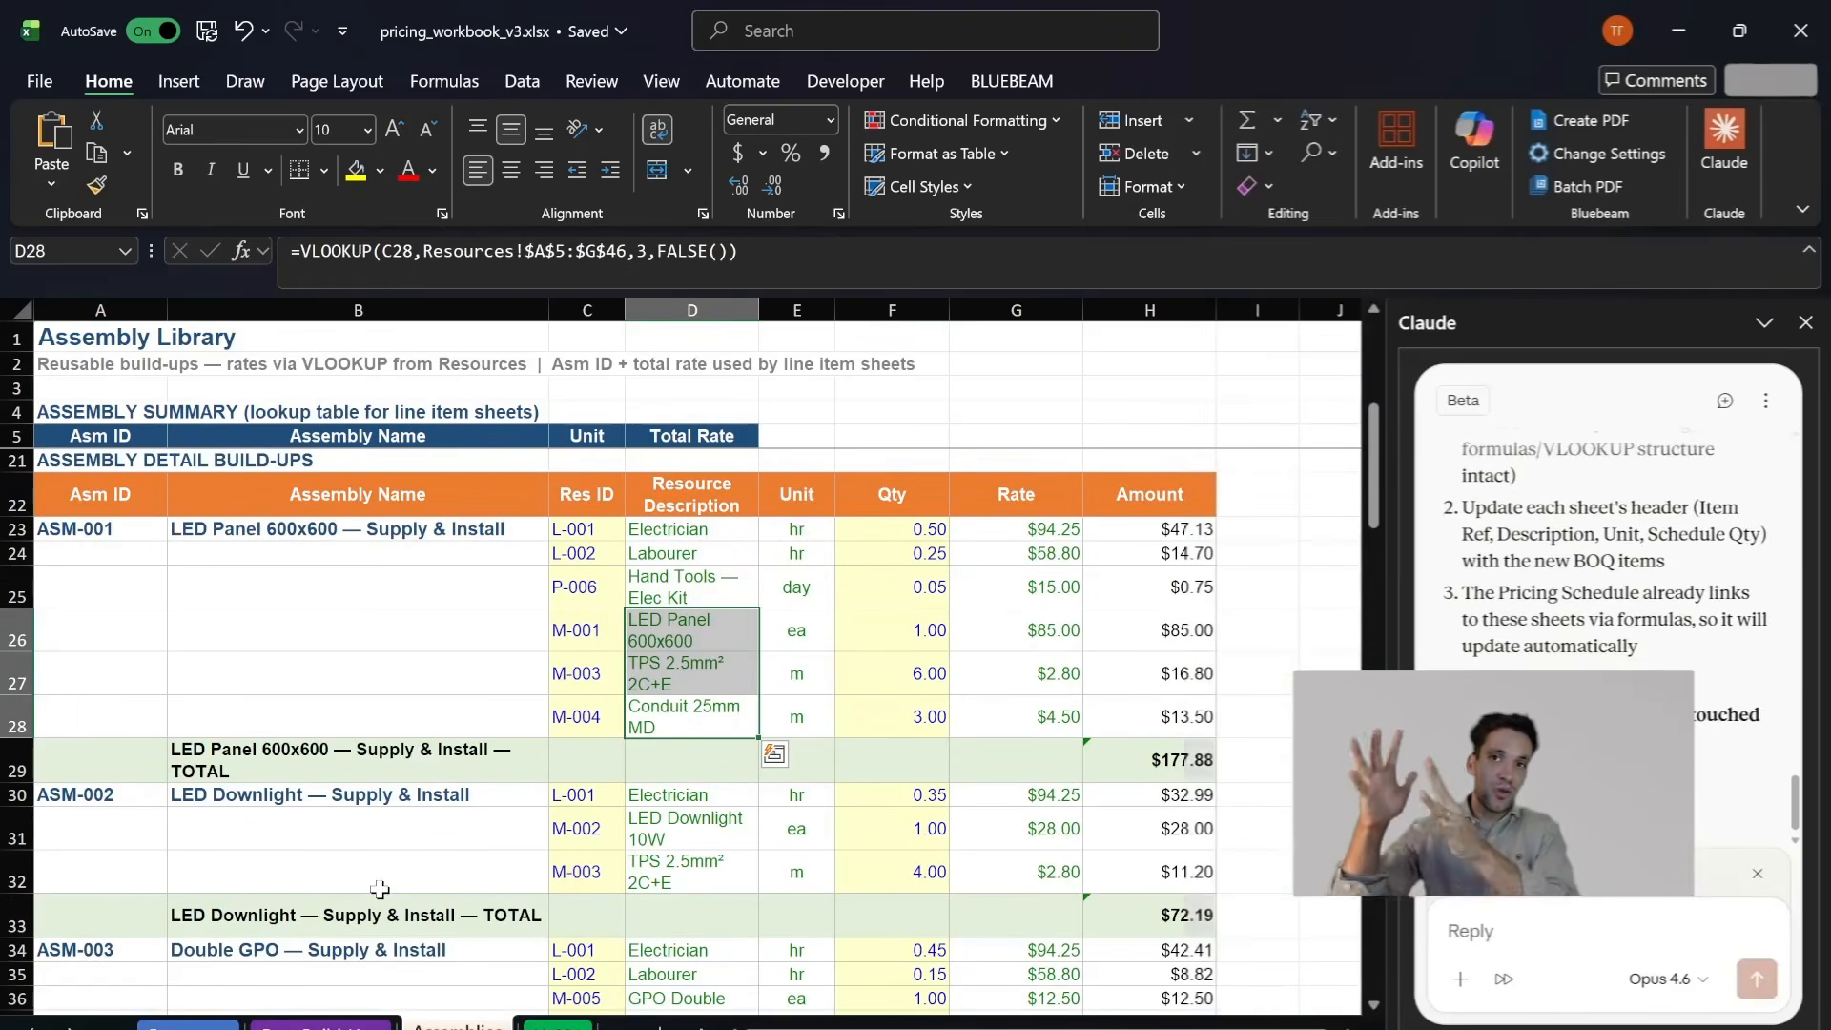
- Look through the line item working sheets LI-001 and LI-002, including their assemblies and base resources sections
left_click(69, 1028)
left_click(70, 1028)
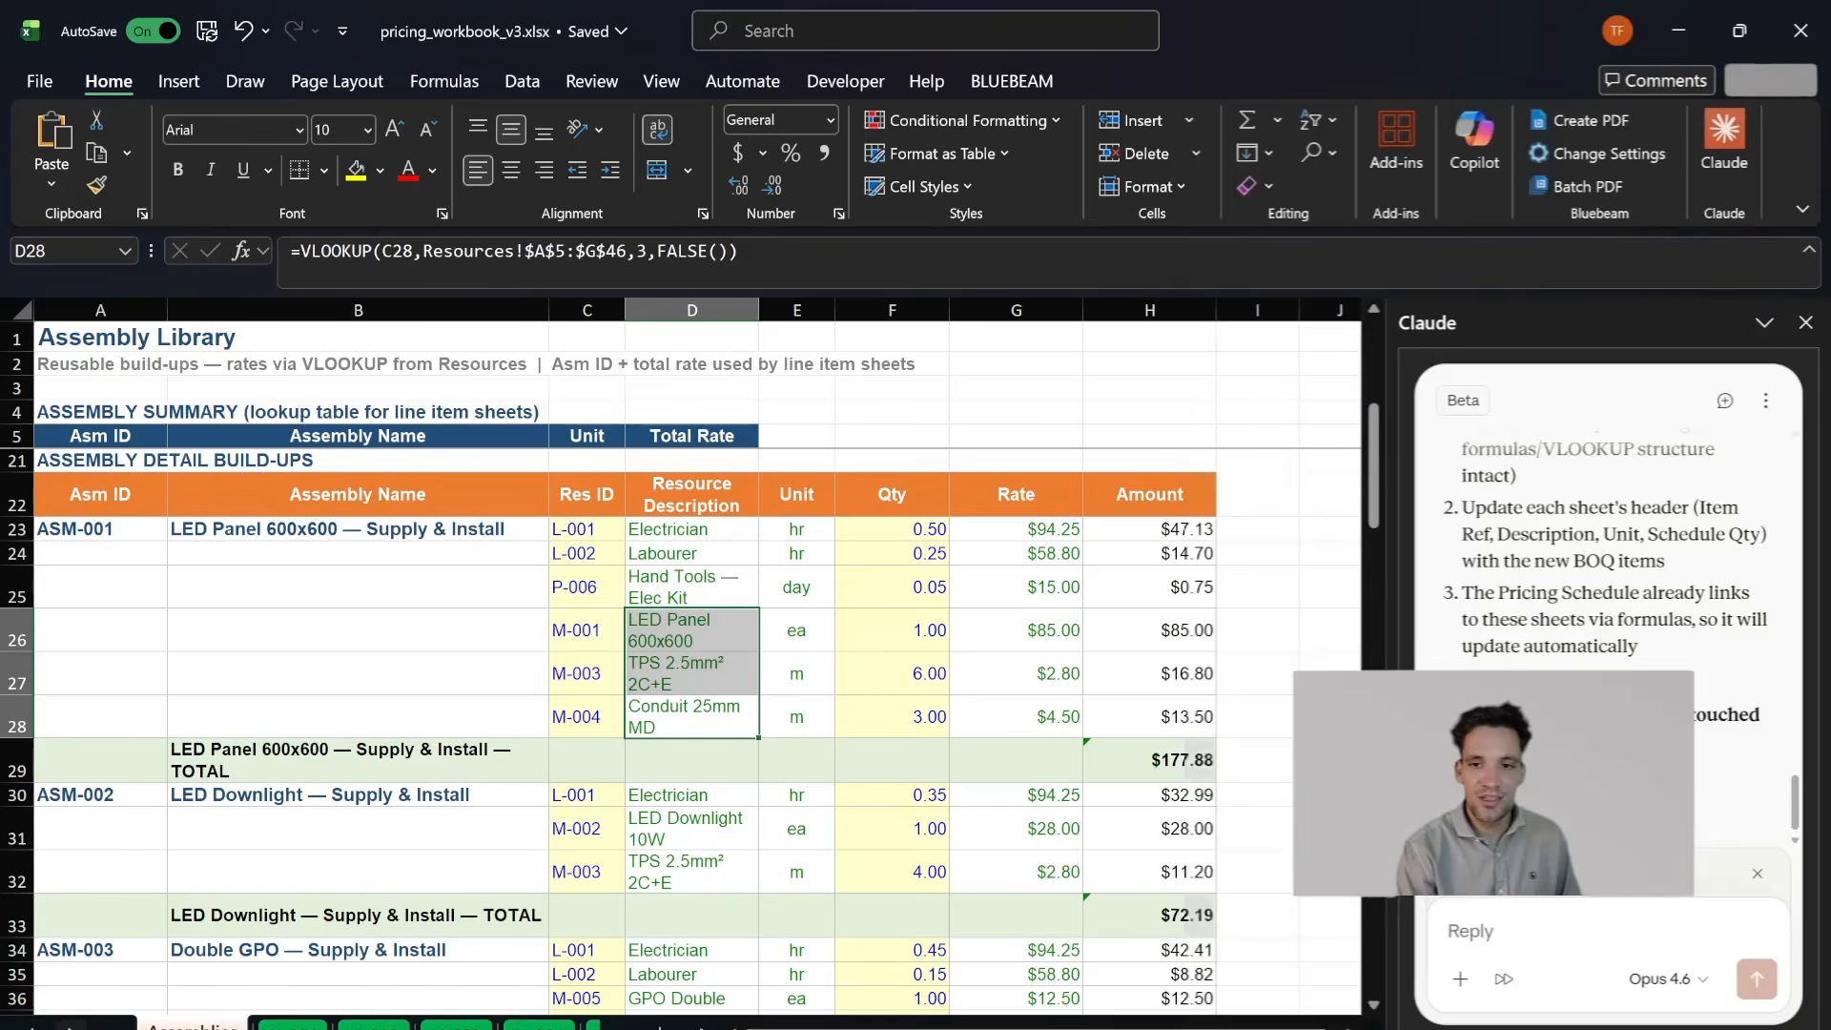
left_click(293, 1028)
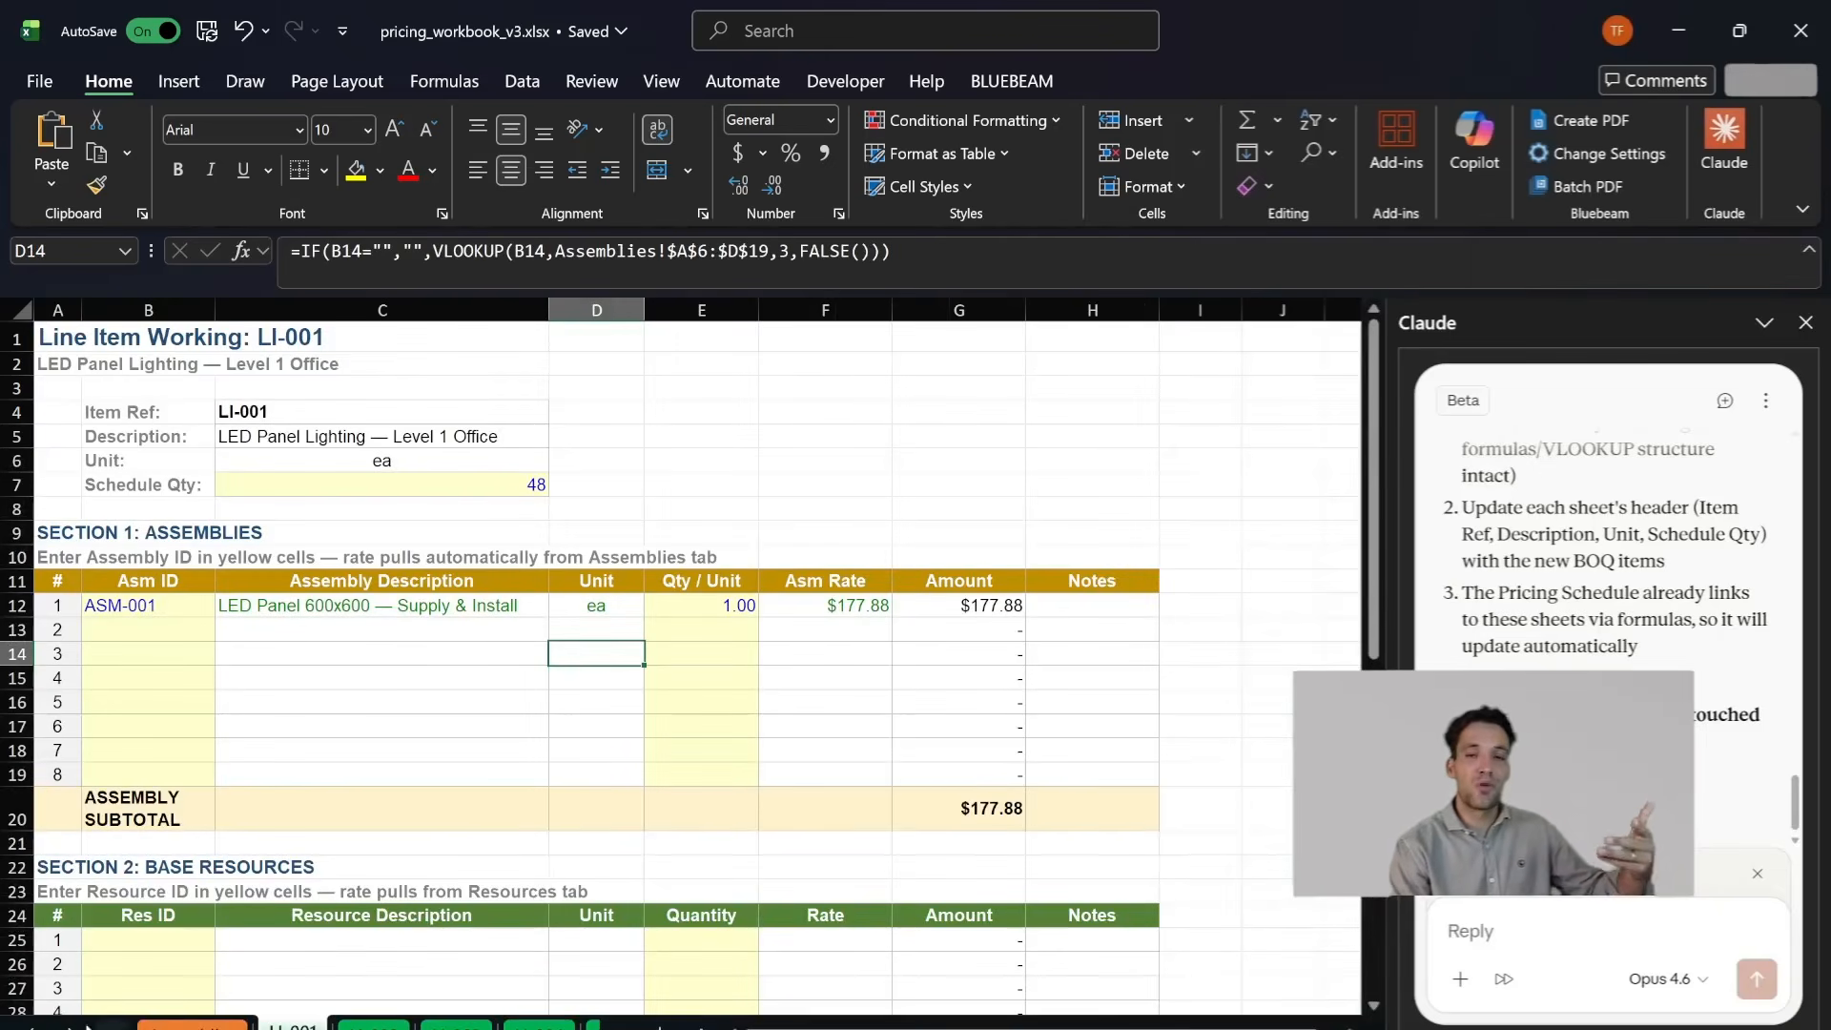
left_click(32, 1028)
left_click(32, 1028)
left_click(70, 1028)
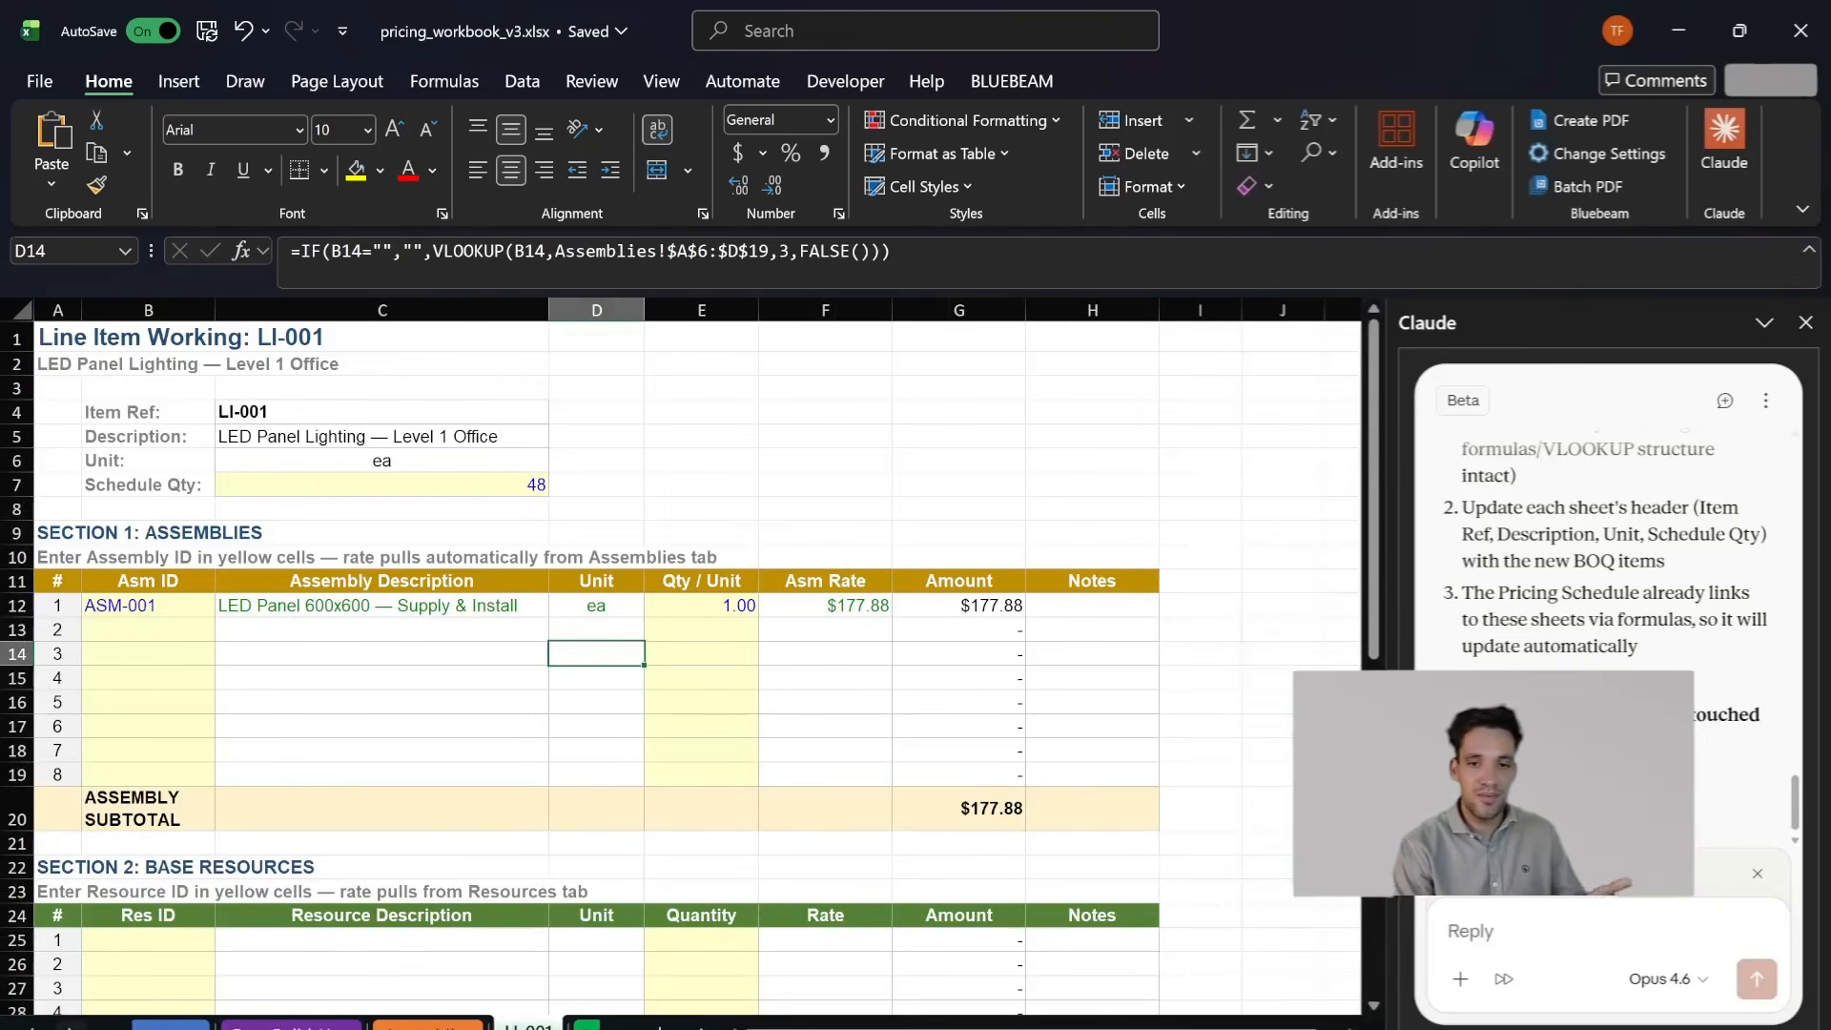
left_click(70, 1028)
left_click(69, 1028)
left_click(247, 1028)
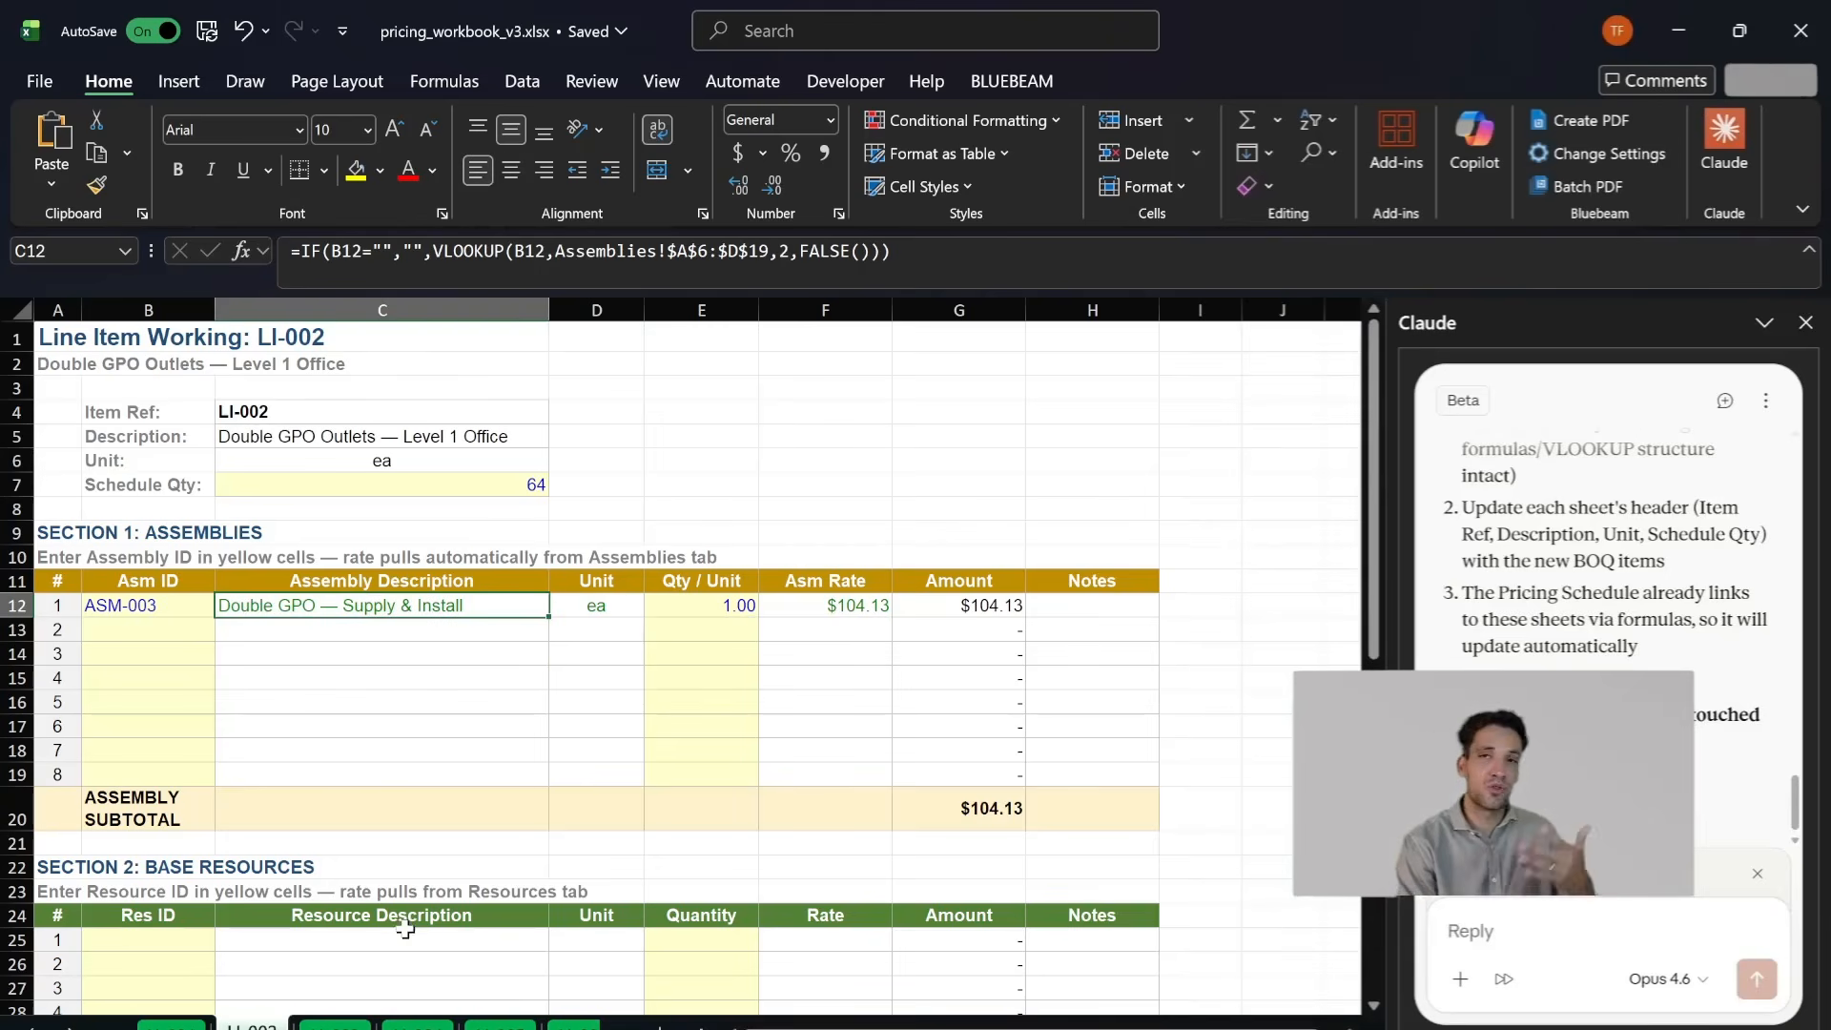
scroll(449, 846, "down", 3)
scroll(344, 973, "up", 3)
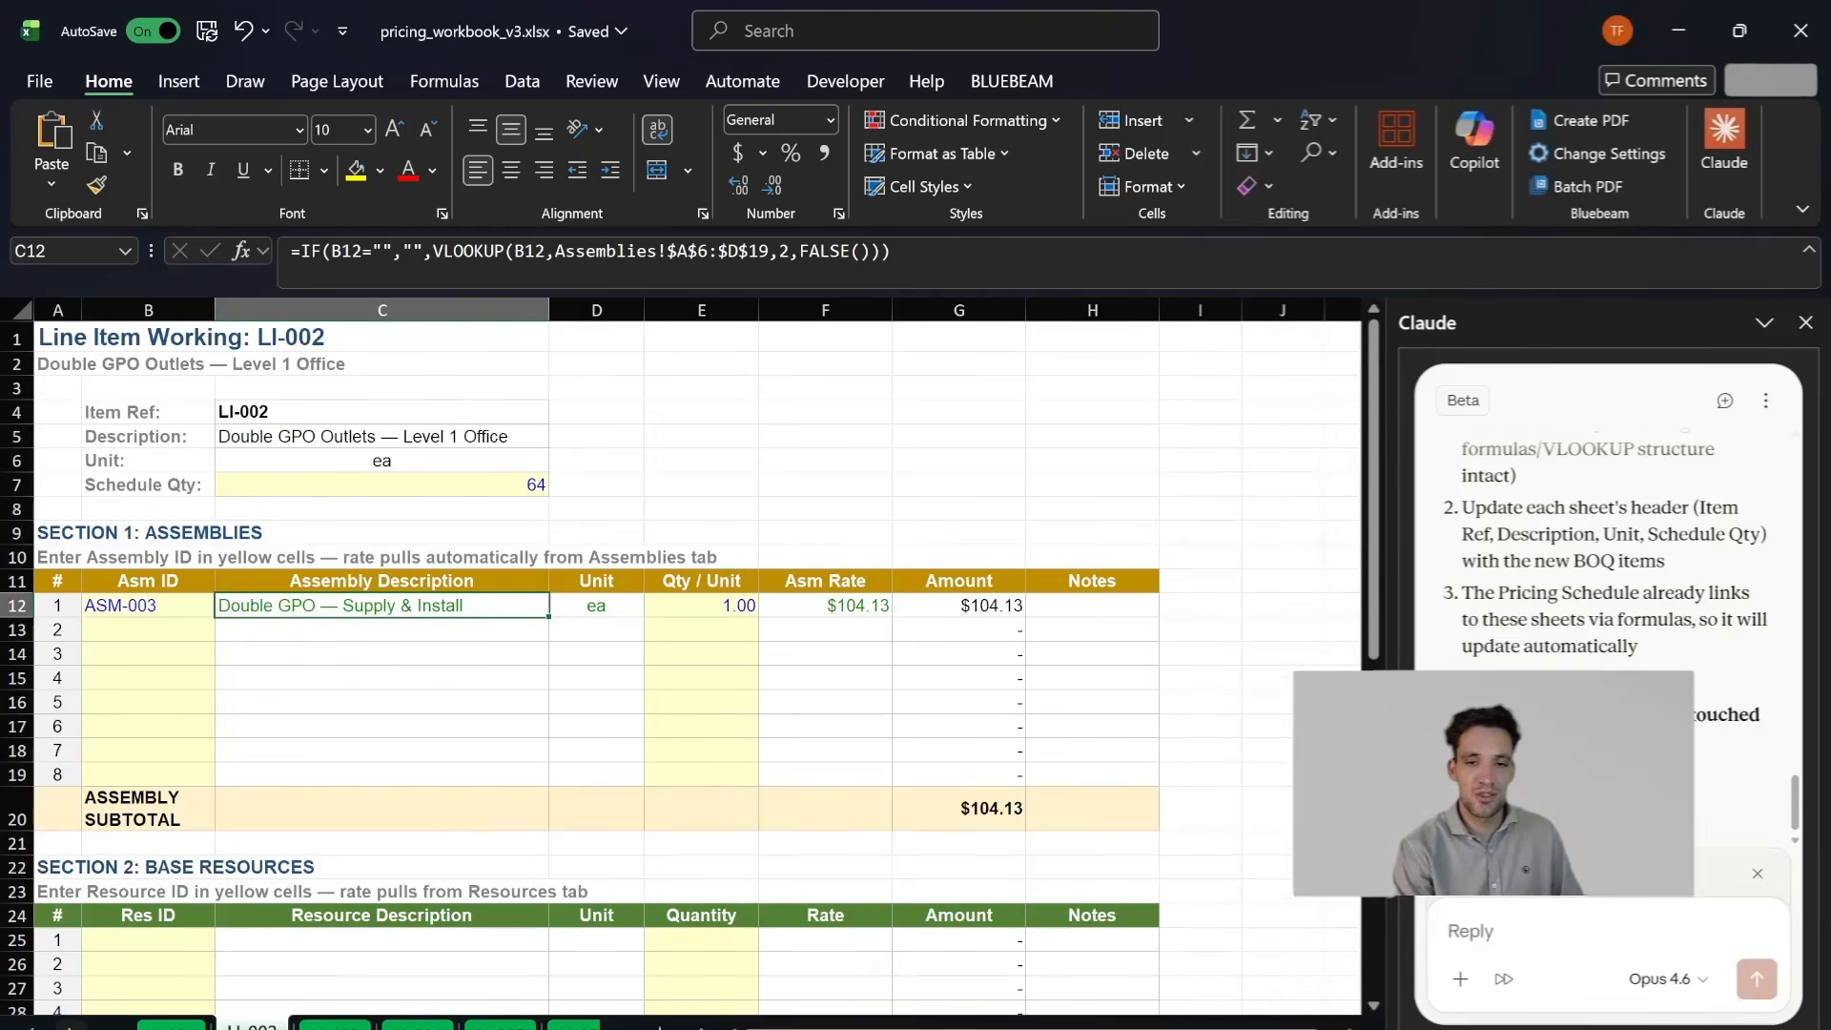
- Return to the Base Resource Database sheet to view the material resources
left_click(31, 1028)
left_click(32, 1028)
left_click(32, 1028)
left_click(189, 1028)
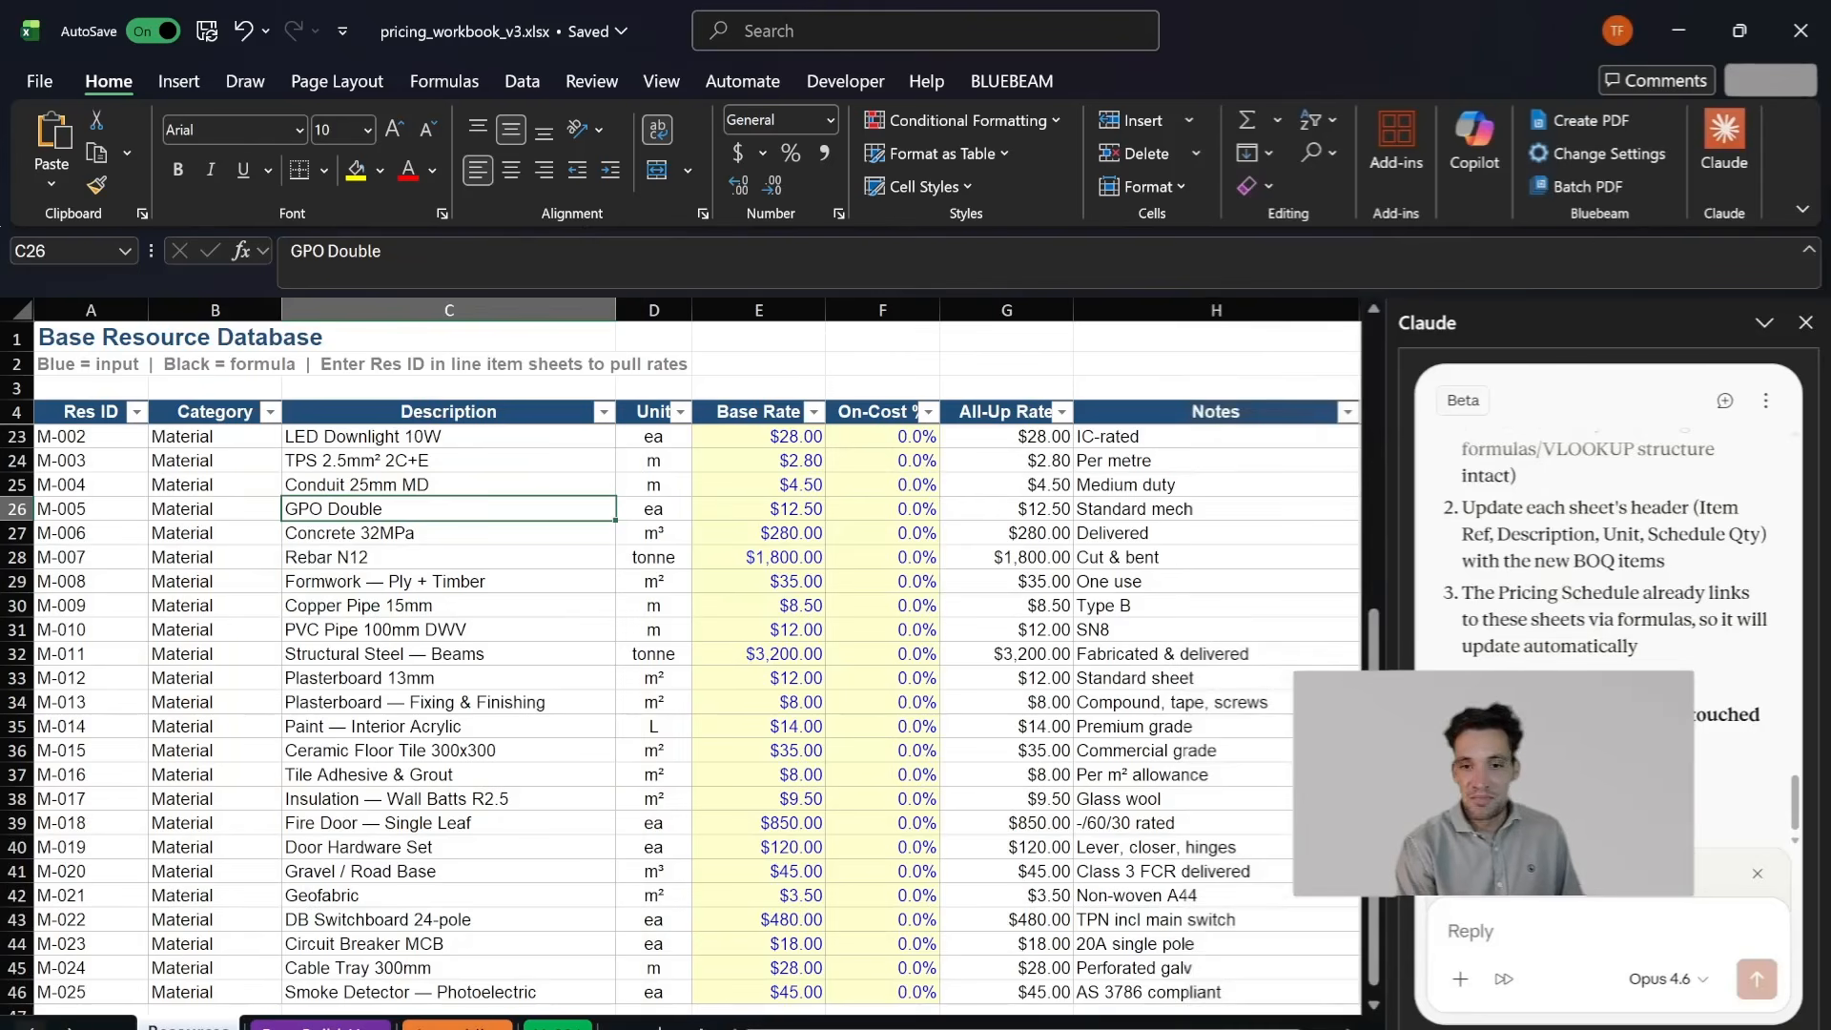
left_click(32, 1027)
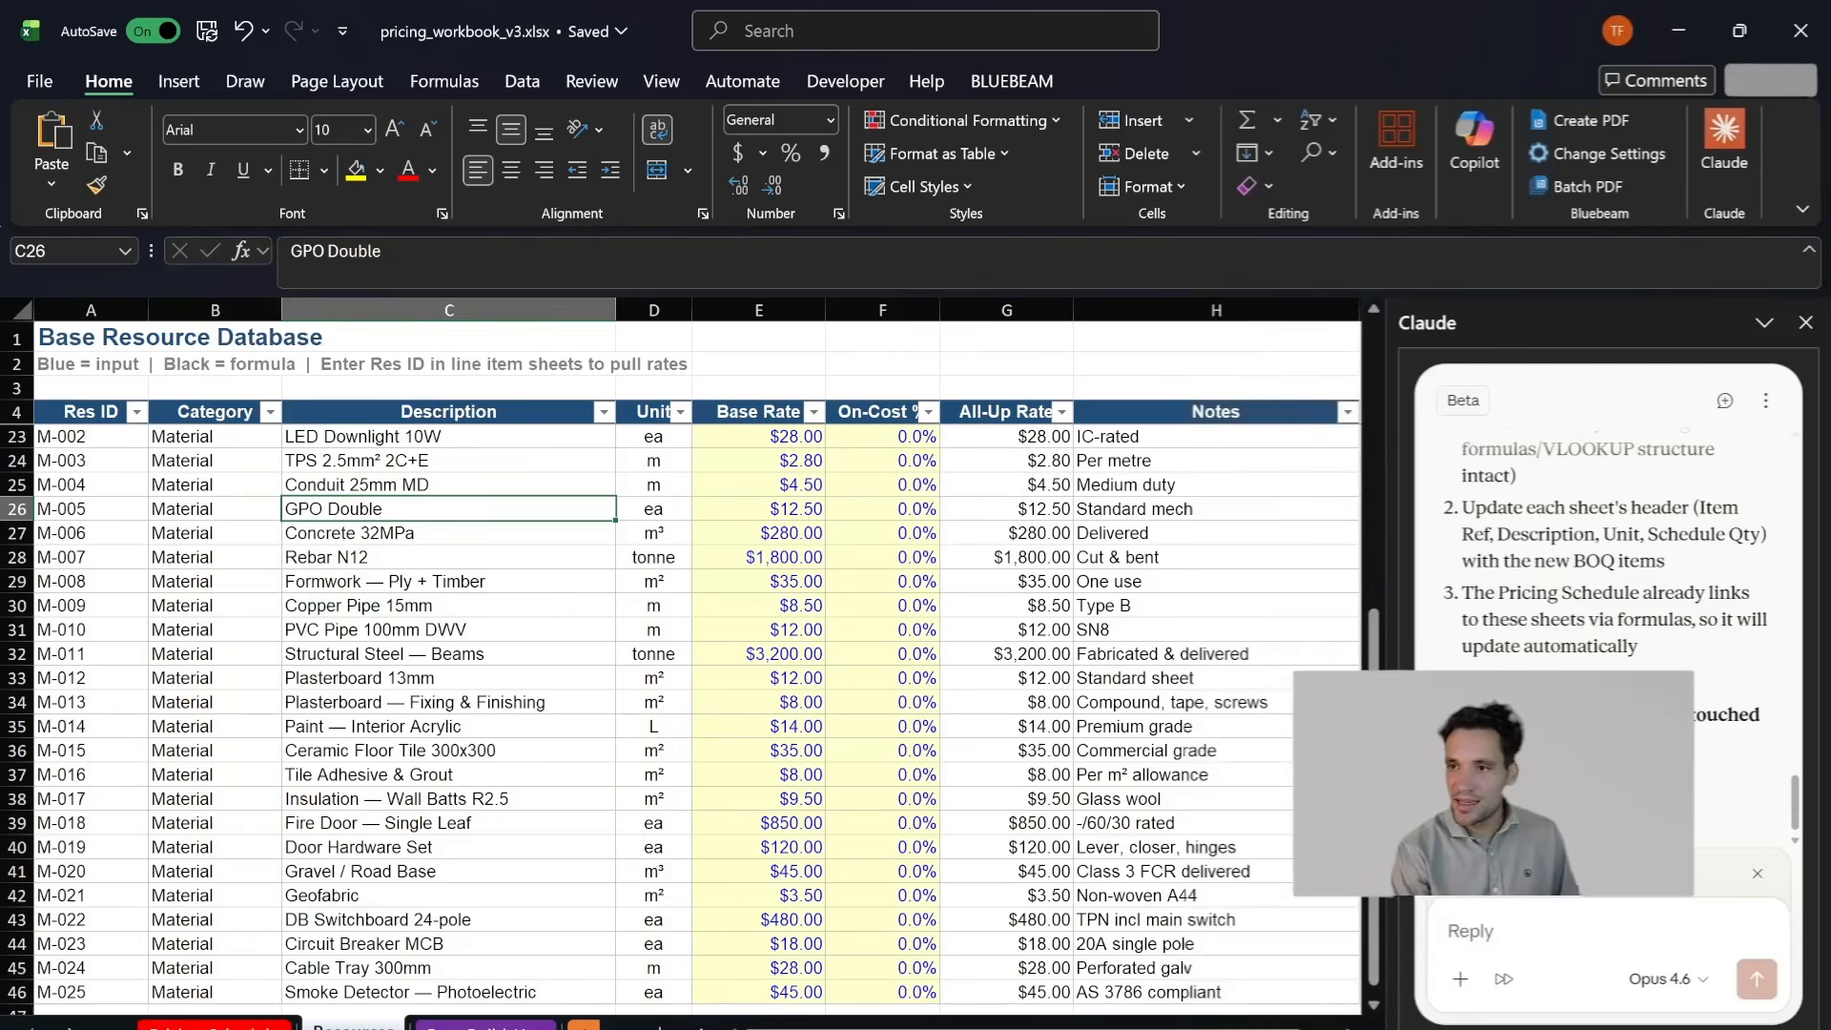
- Widen the Claude pane and read its proposed line item table and plan for the working sheets
scroll(1608, 592, "up", 1)
scroll(1608, 591, "down", 1)
scroll(1607, 591, "up", 5)
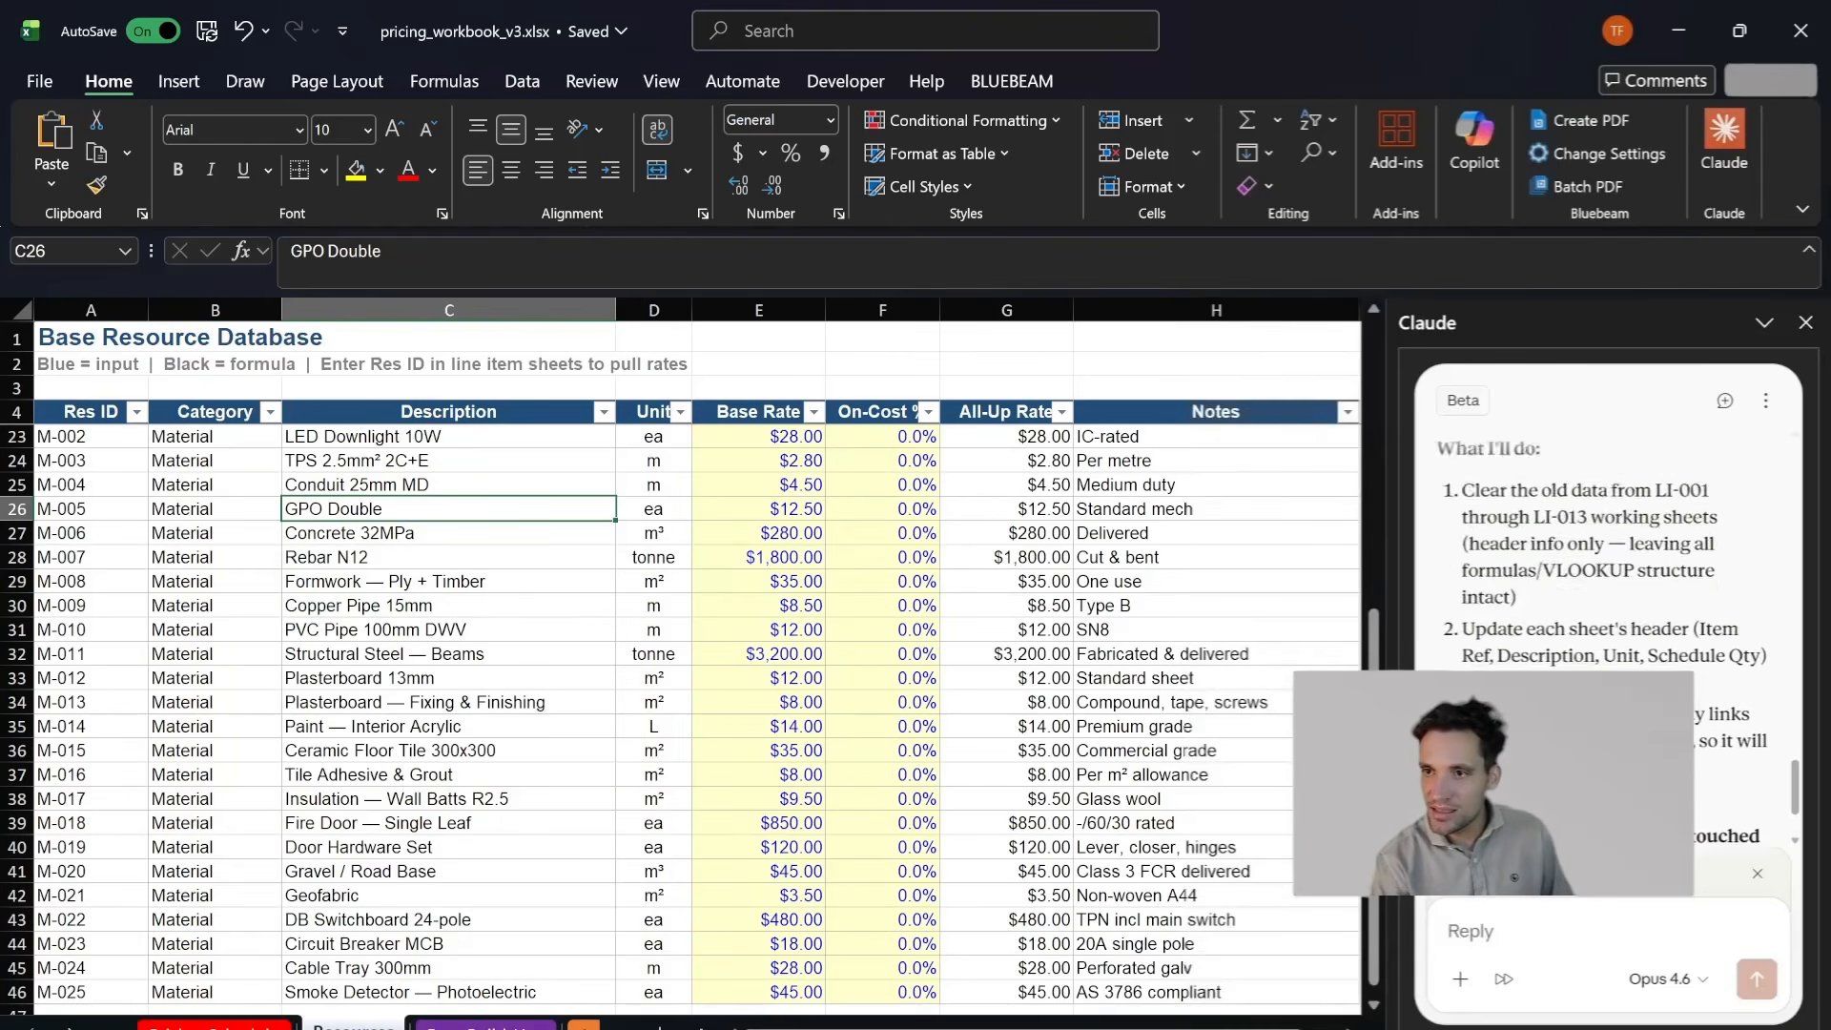
scroll(1608, 591, "up", 10)
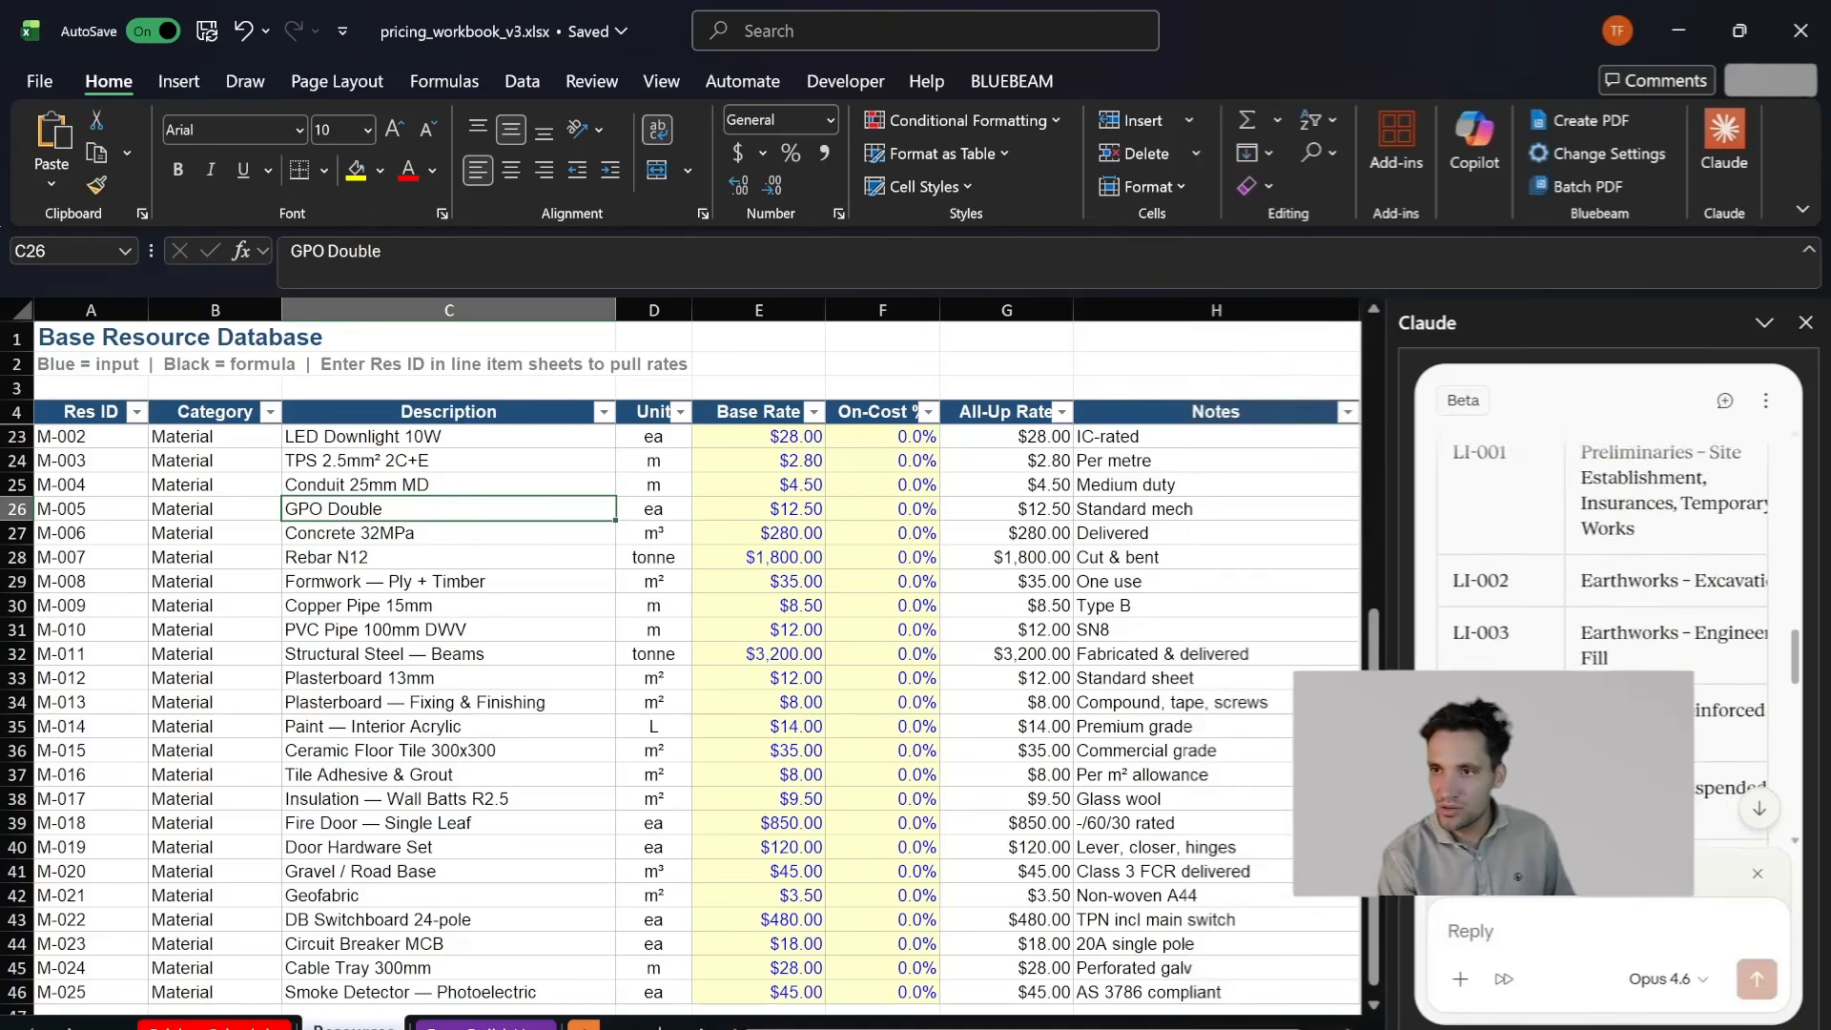
scroll(1608, 591, "down", 1)
scroll(1465, 606, "down", 9)
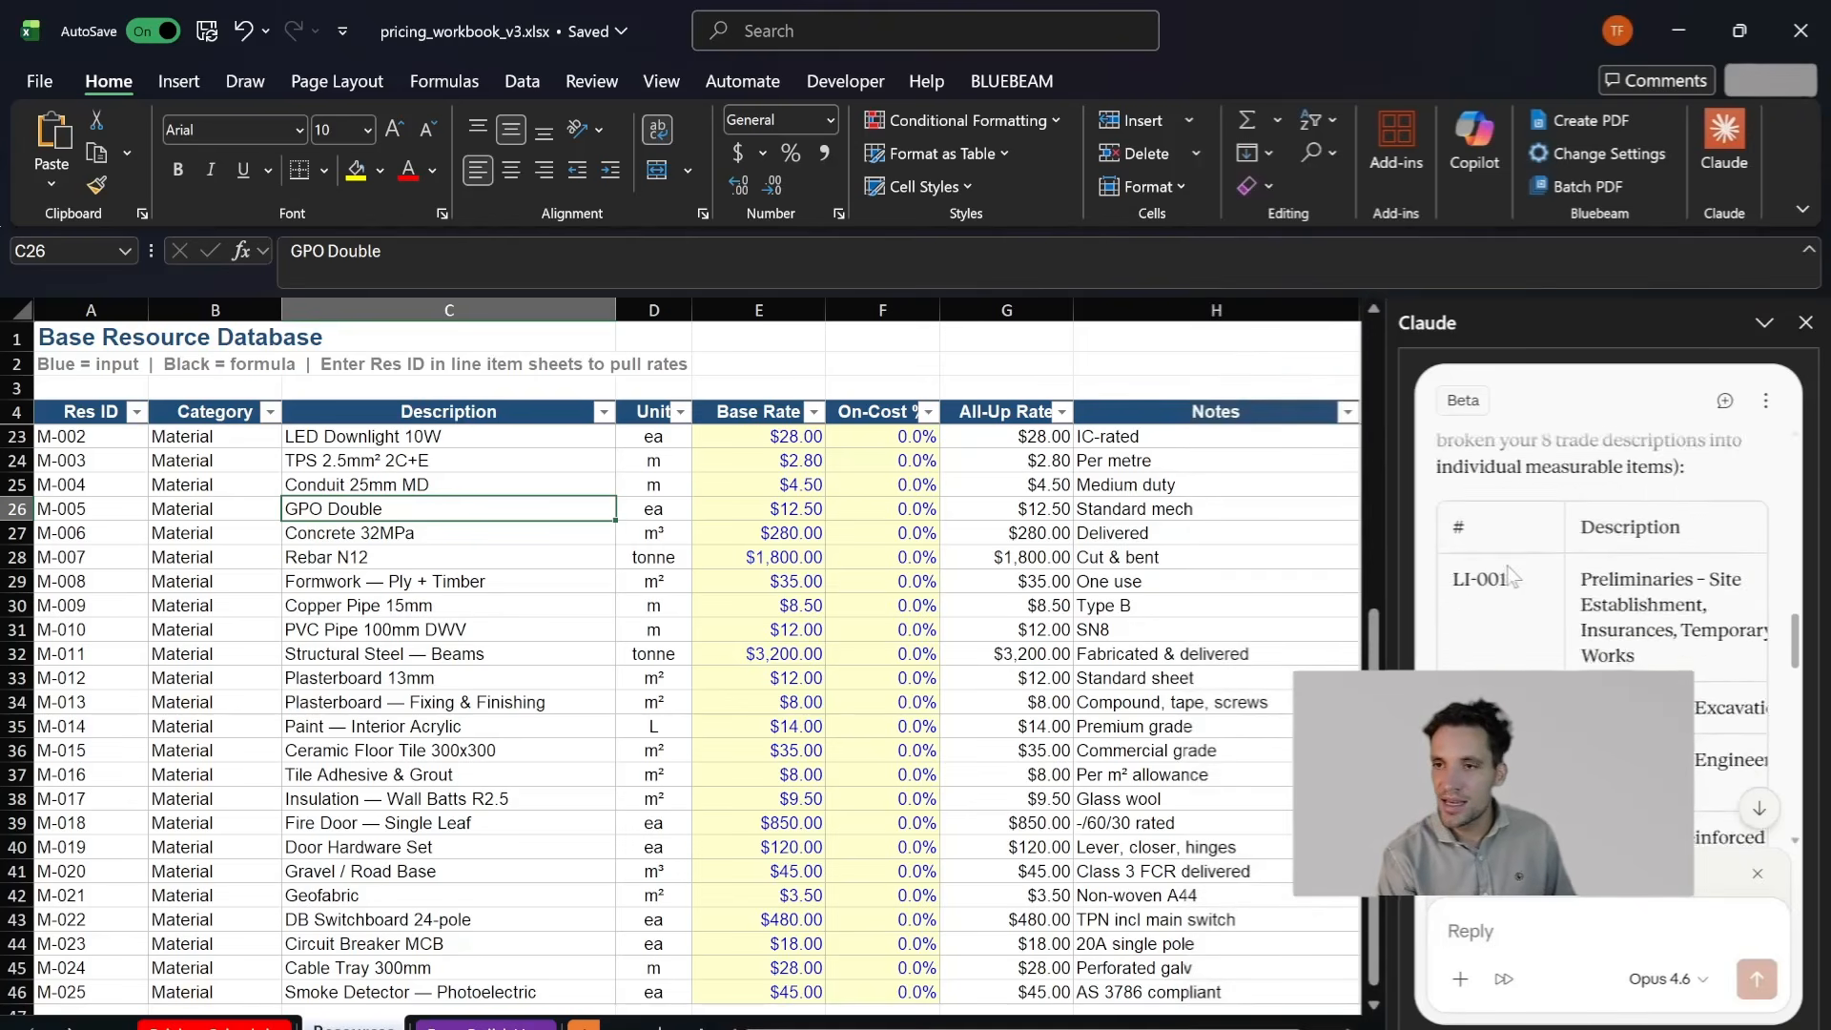
left_click_drag(1388, 636, 901, 615)
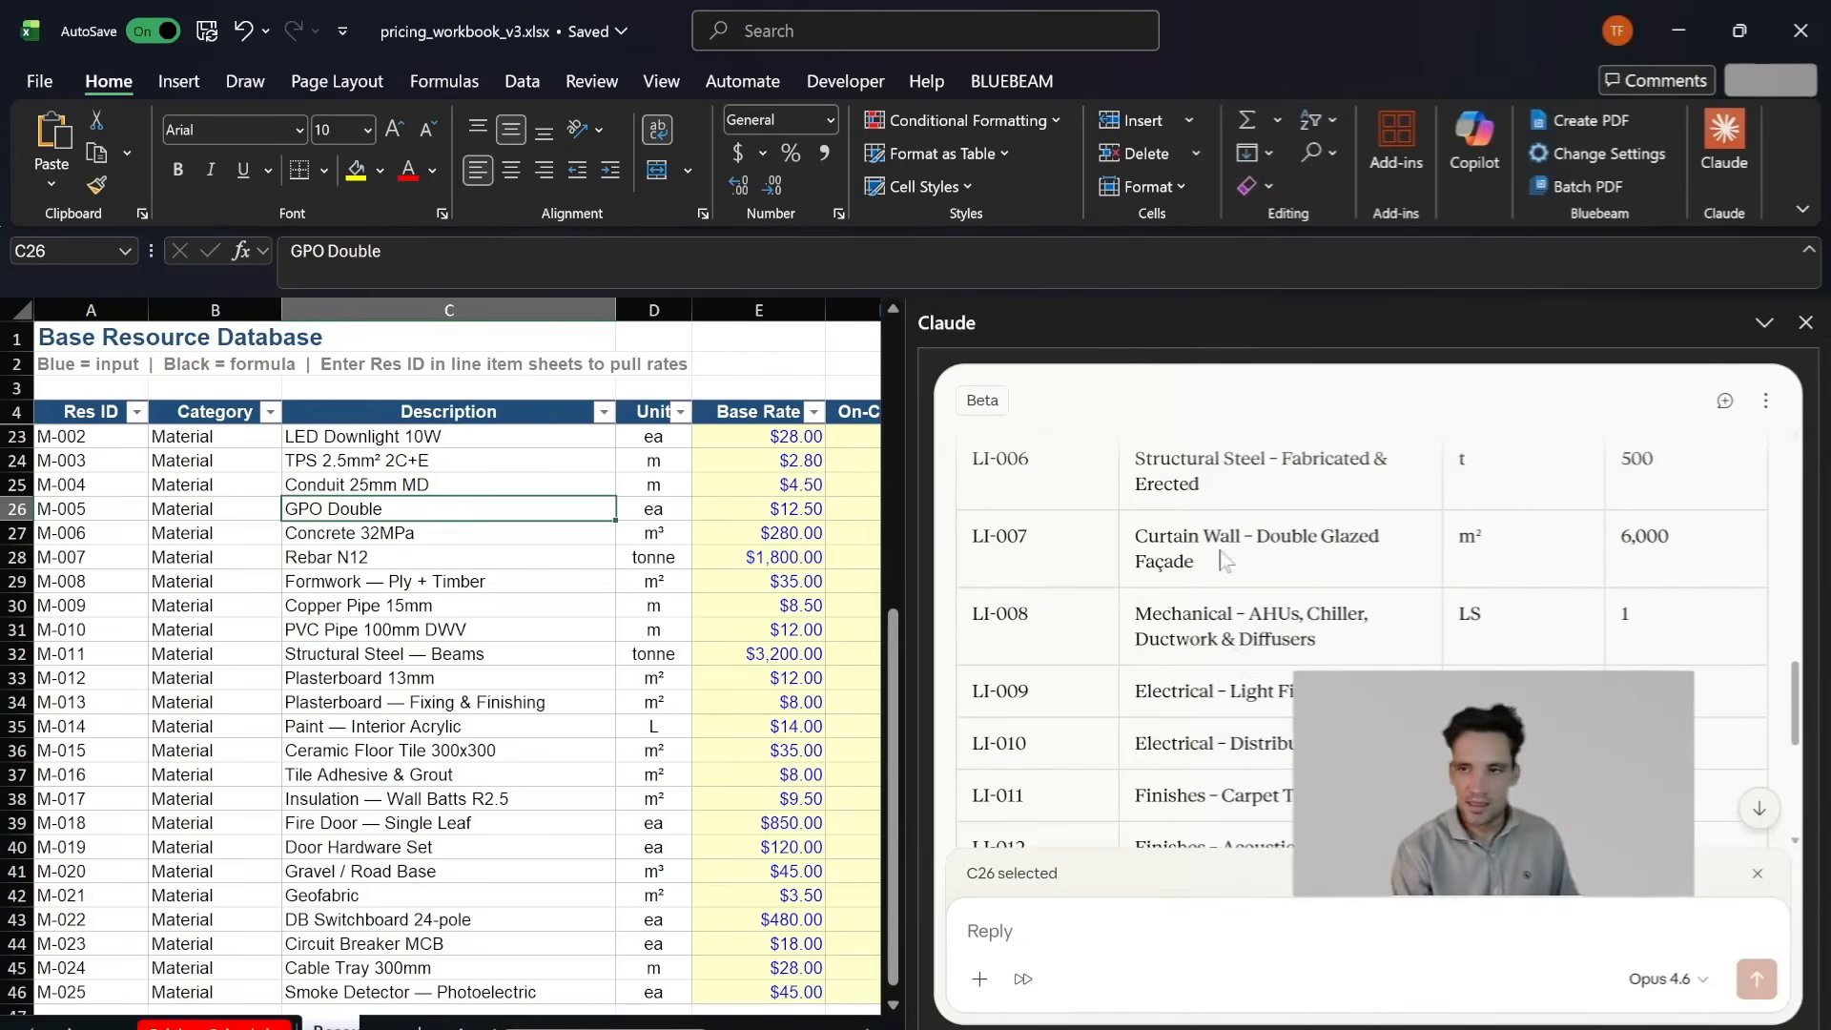
scroll(982, 589, "down", 3)
scroll(1245, 613, "up", 6)
scroll(1245, 611, "up", 3)
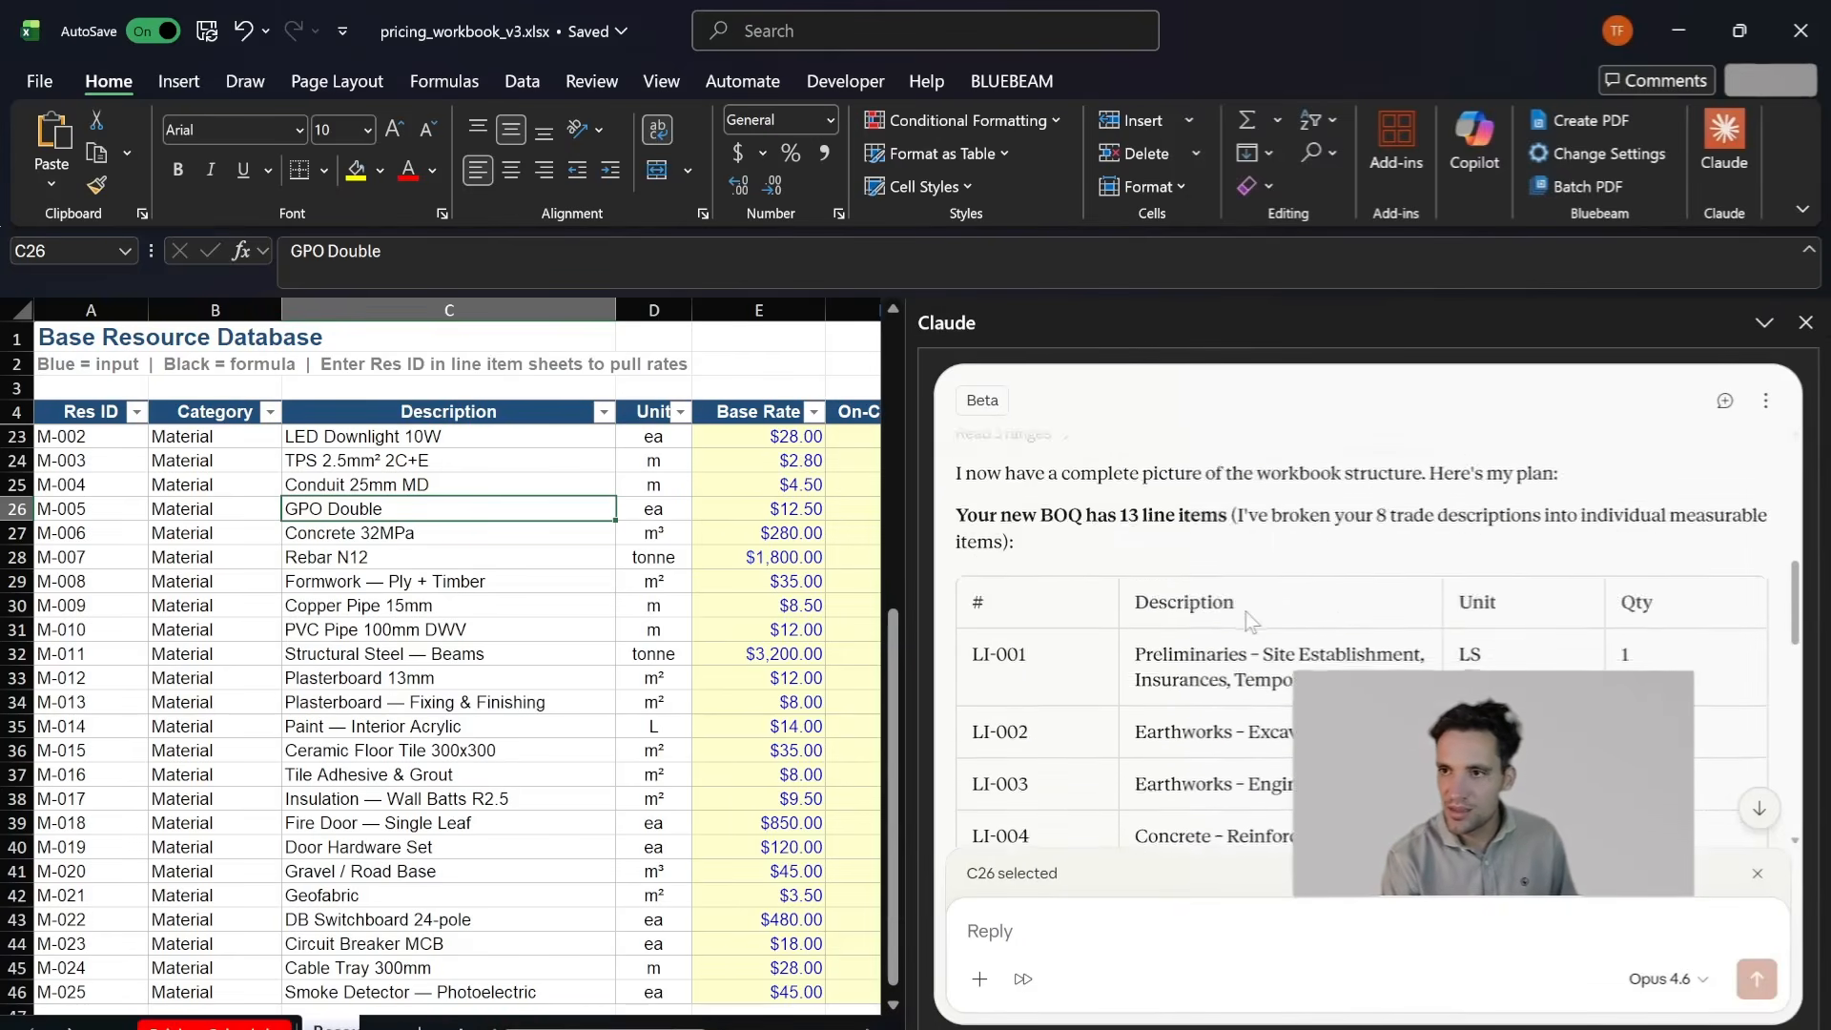
scroll(1246, 610, "down", 8)
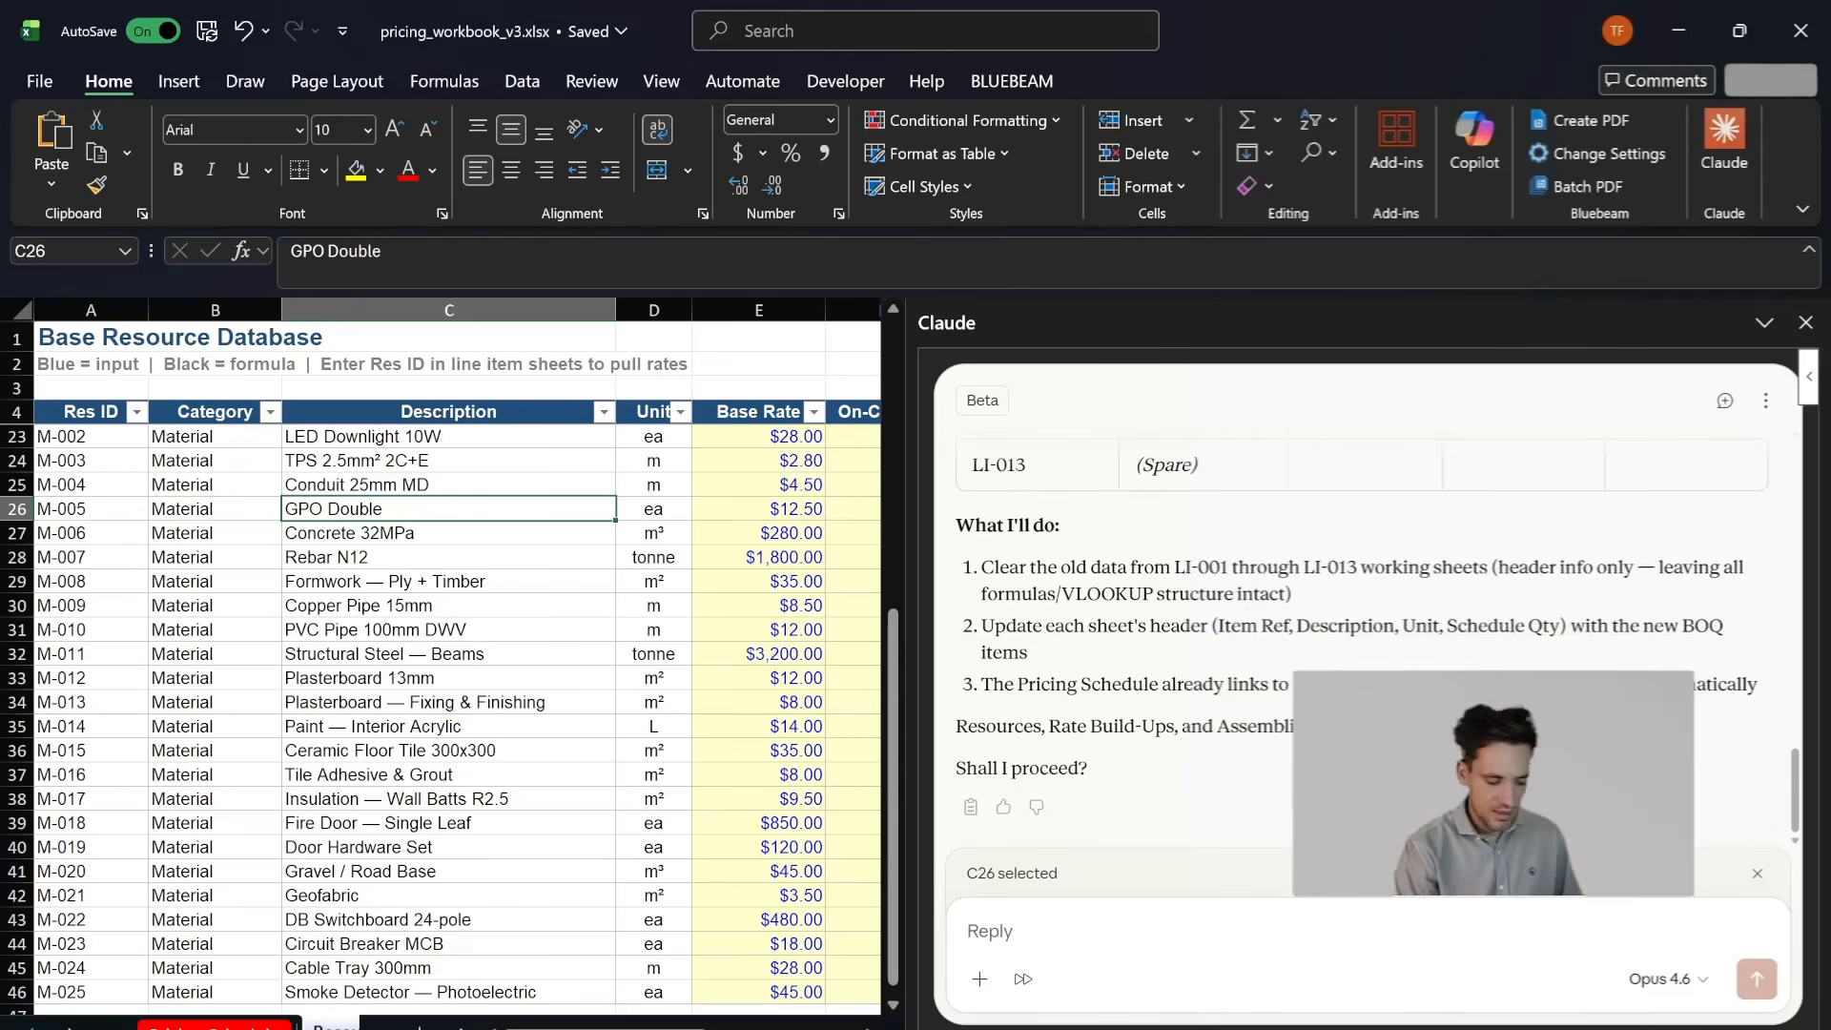
- Approve Claude's plan by replying "yes please proceed", and narrow the assistant pane to show more of the worksheet
type("yes please proceeed")
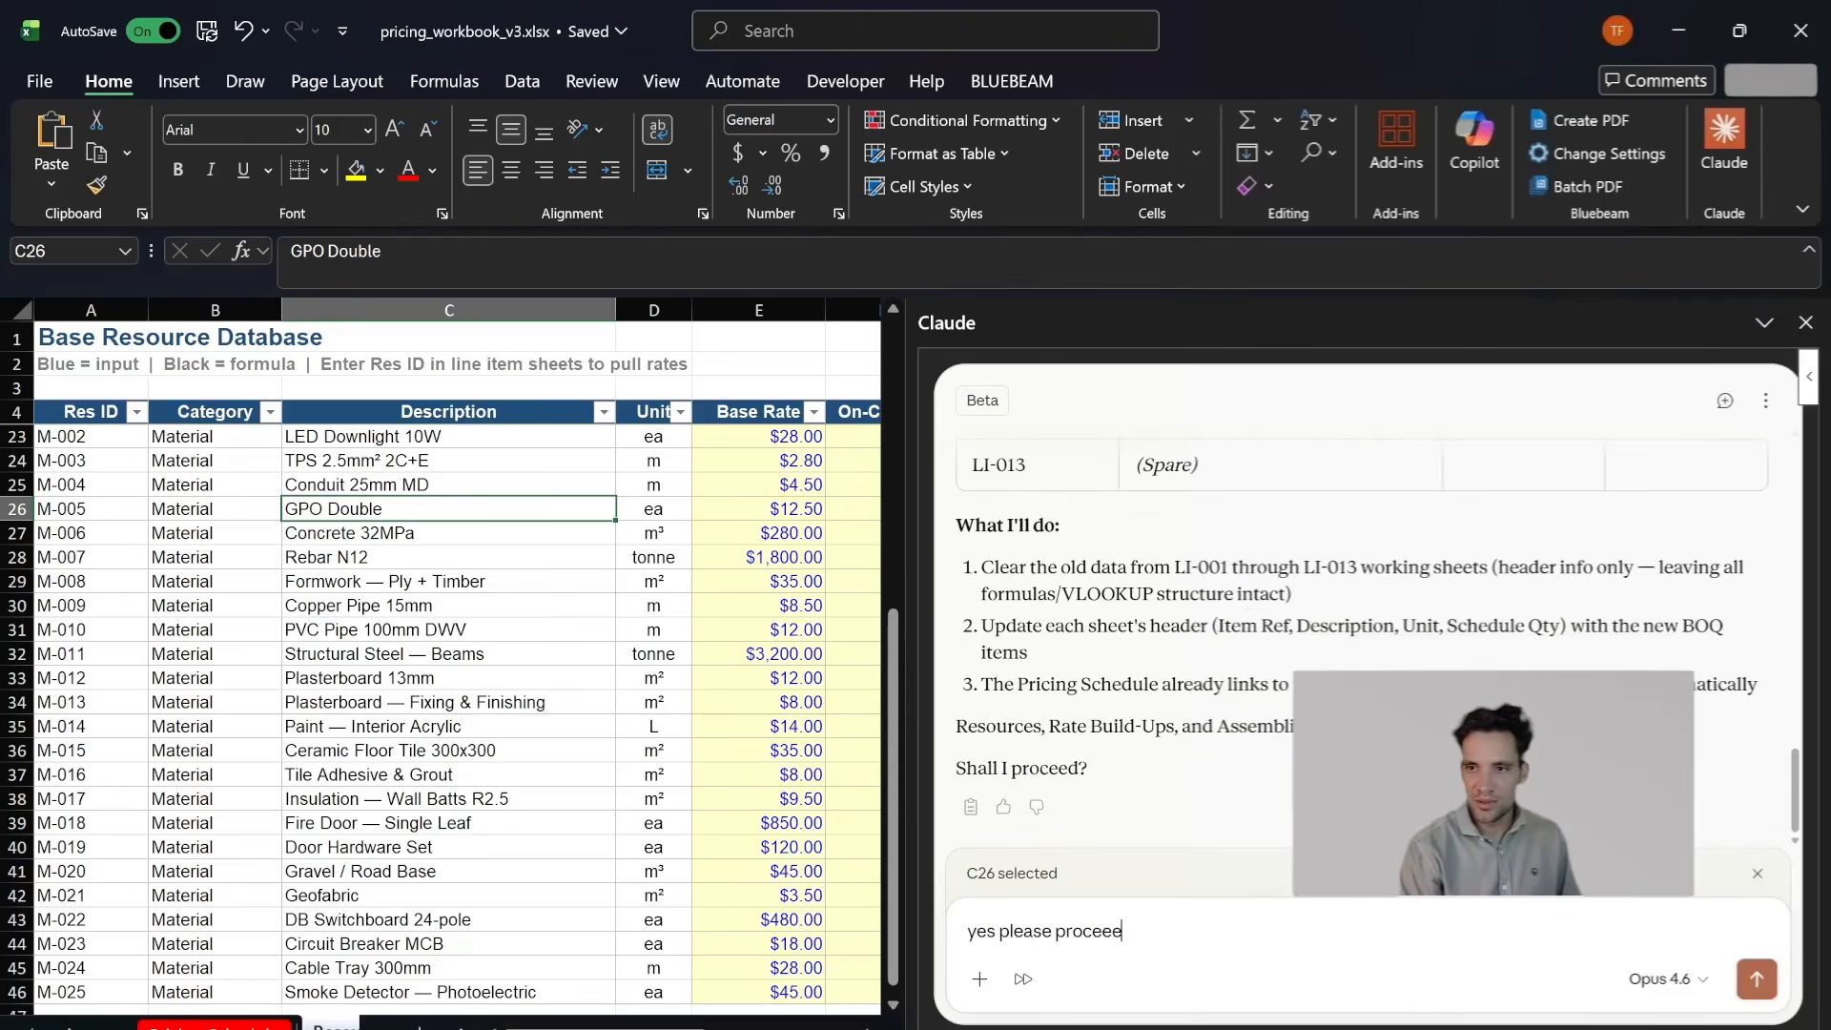
key("Return")
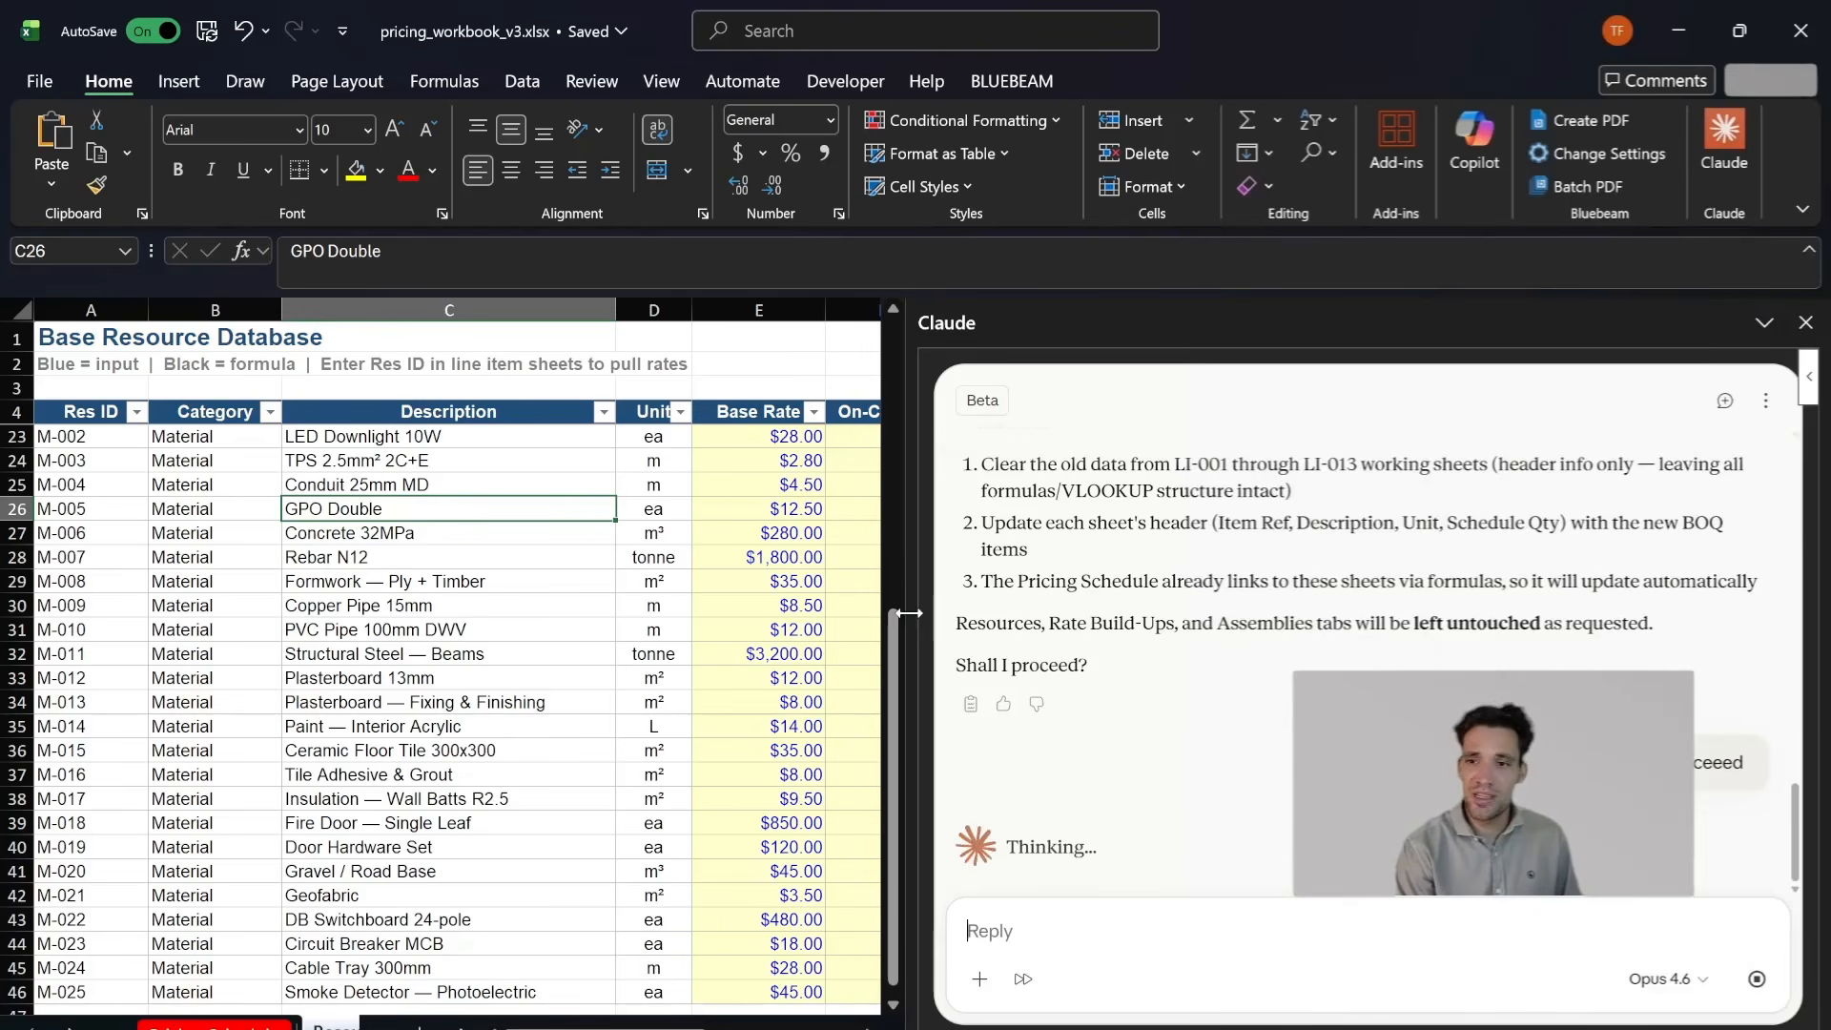
left_click_drag(911, 612, 934, 613)
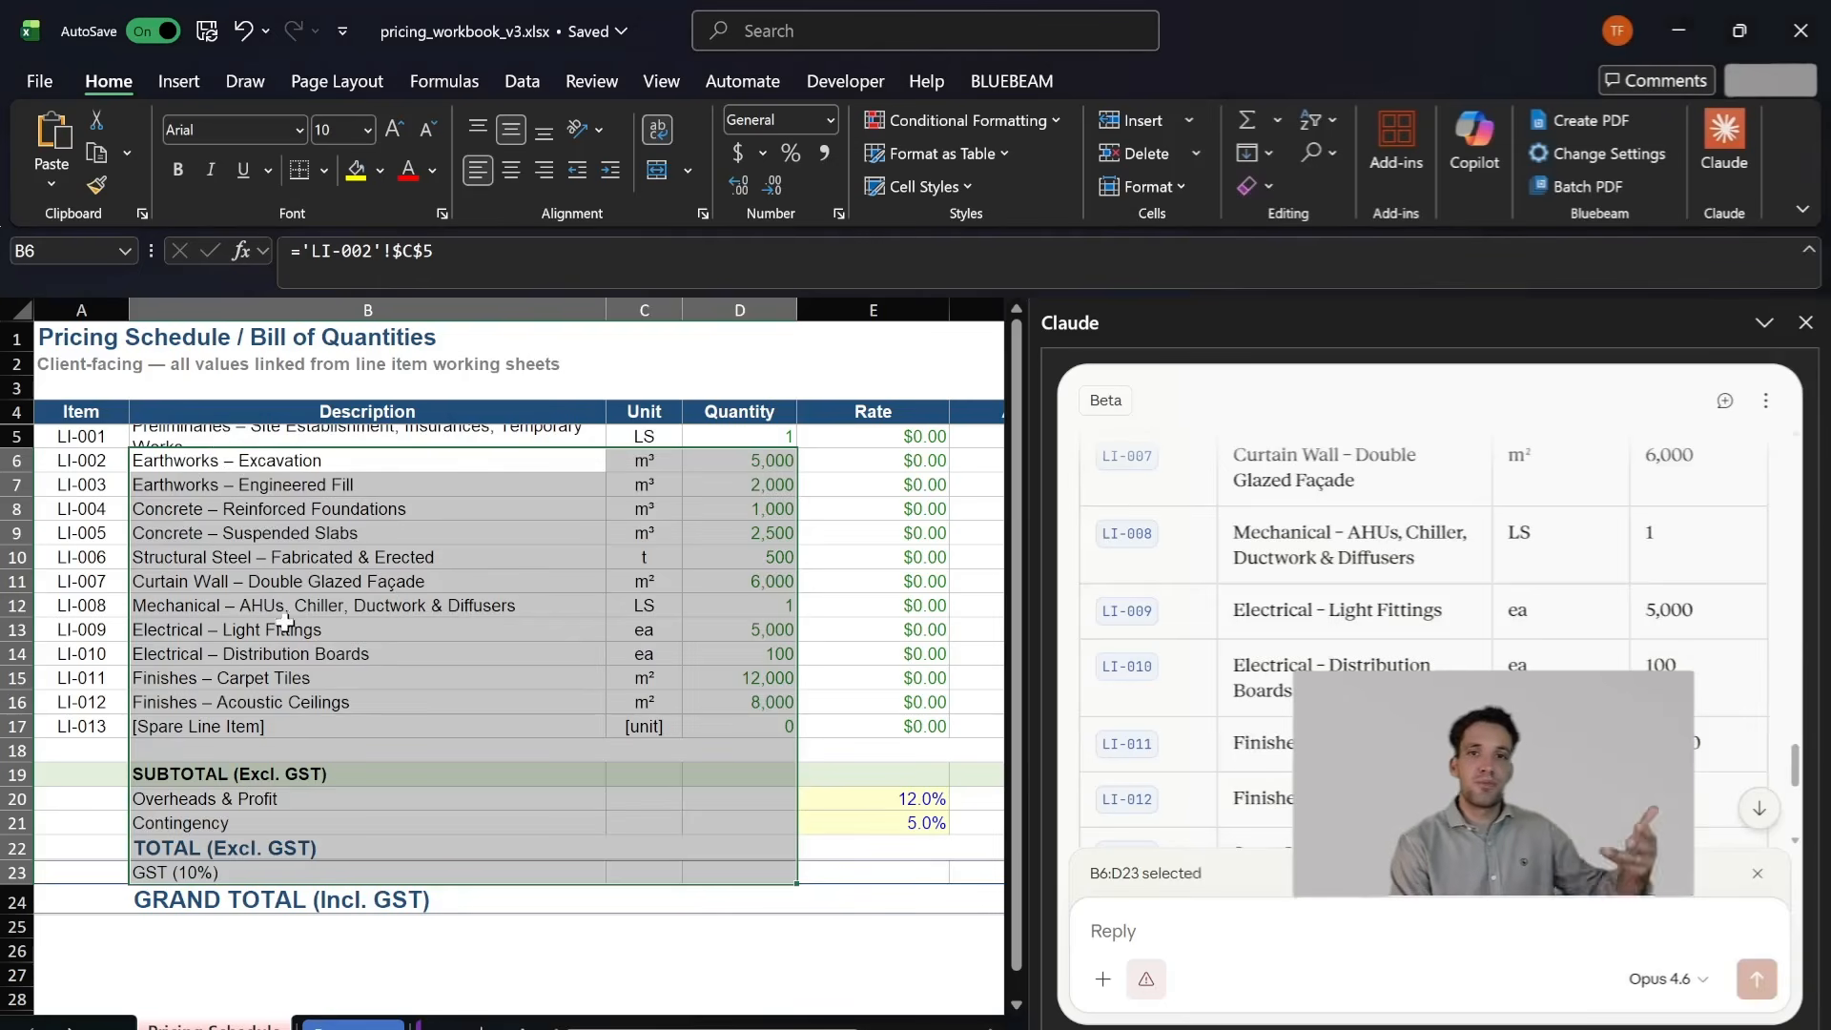
- Check the rebuilt Pricing Schedule rows LI-002 to LI-012 and the line item working sheets LI-002, LI-003 and LI-004
left_click_drag(229, 461, 838, 736)
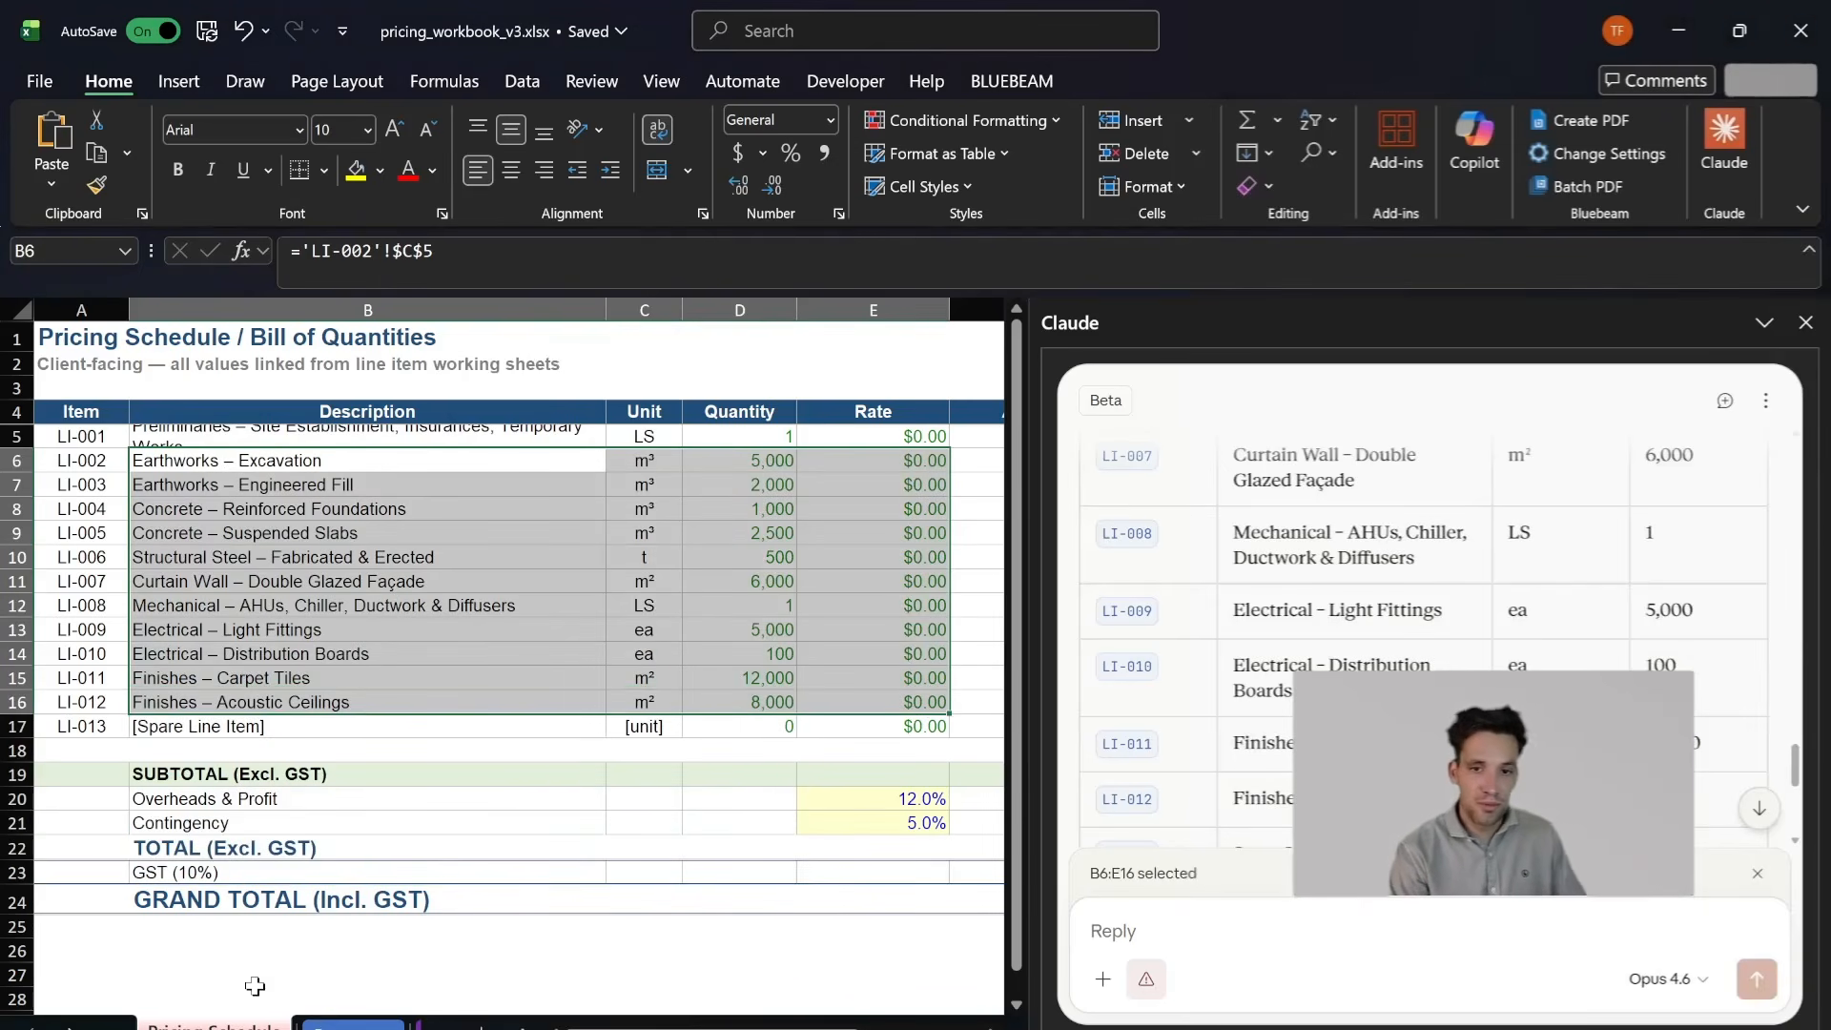
left_click(70, 1028)
left_click(69, 1028)
left_click(69, 1028)
left_click(252, 1027)
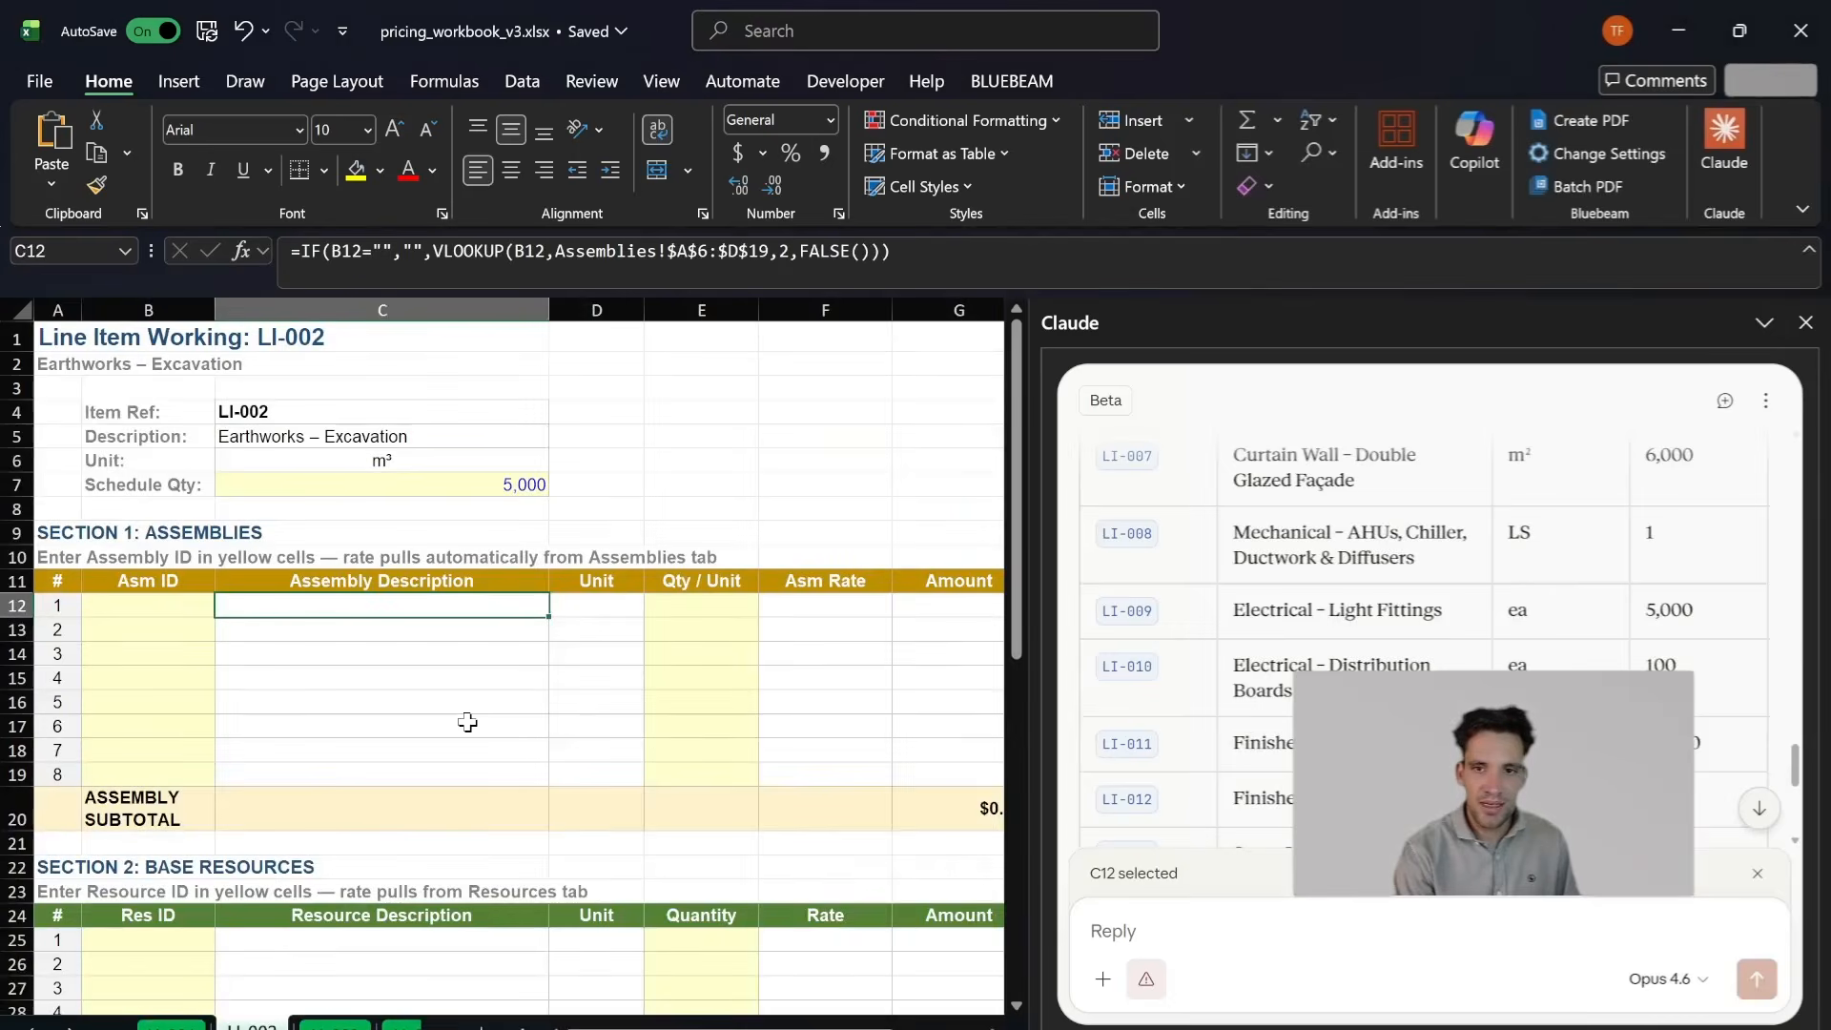
scroll(467, 721, "down", 5)
scroll(467, 722, "up", 2)
left_click(335, 1027)
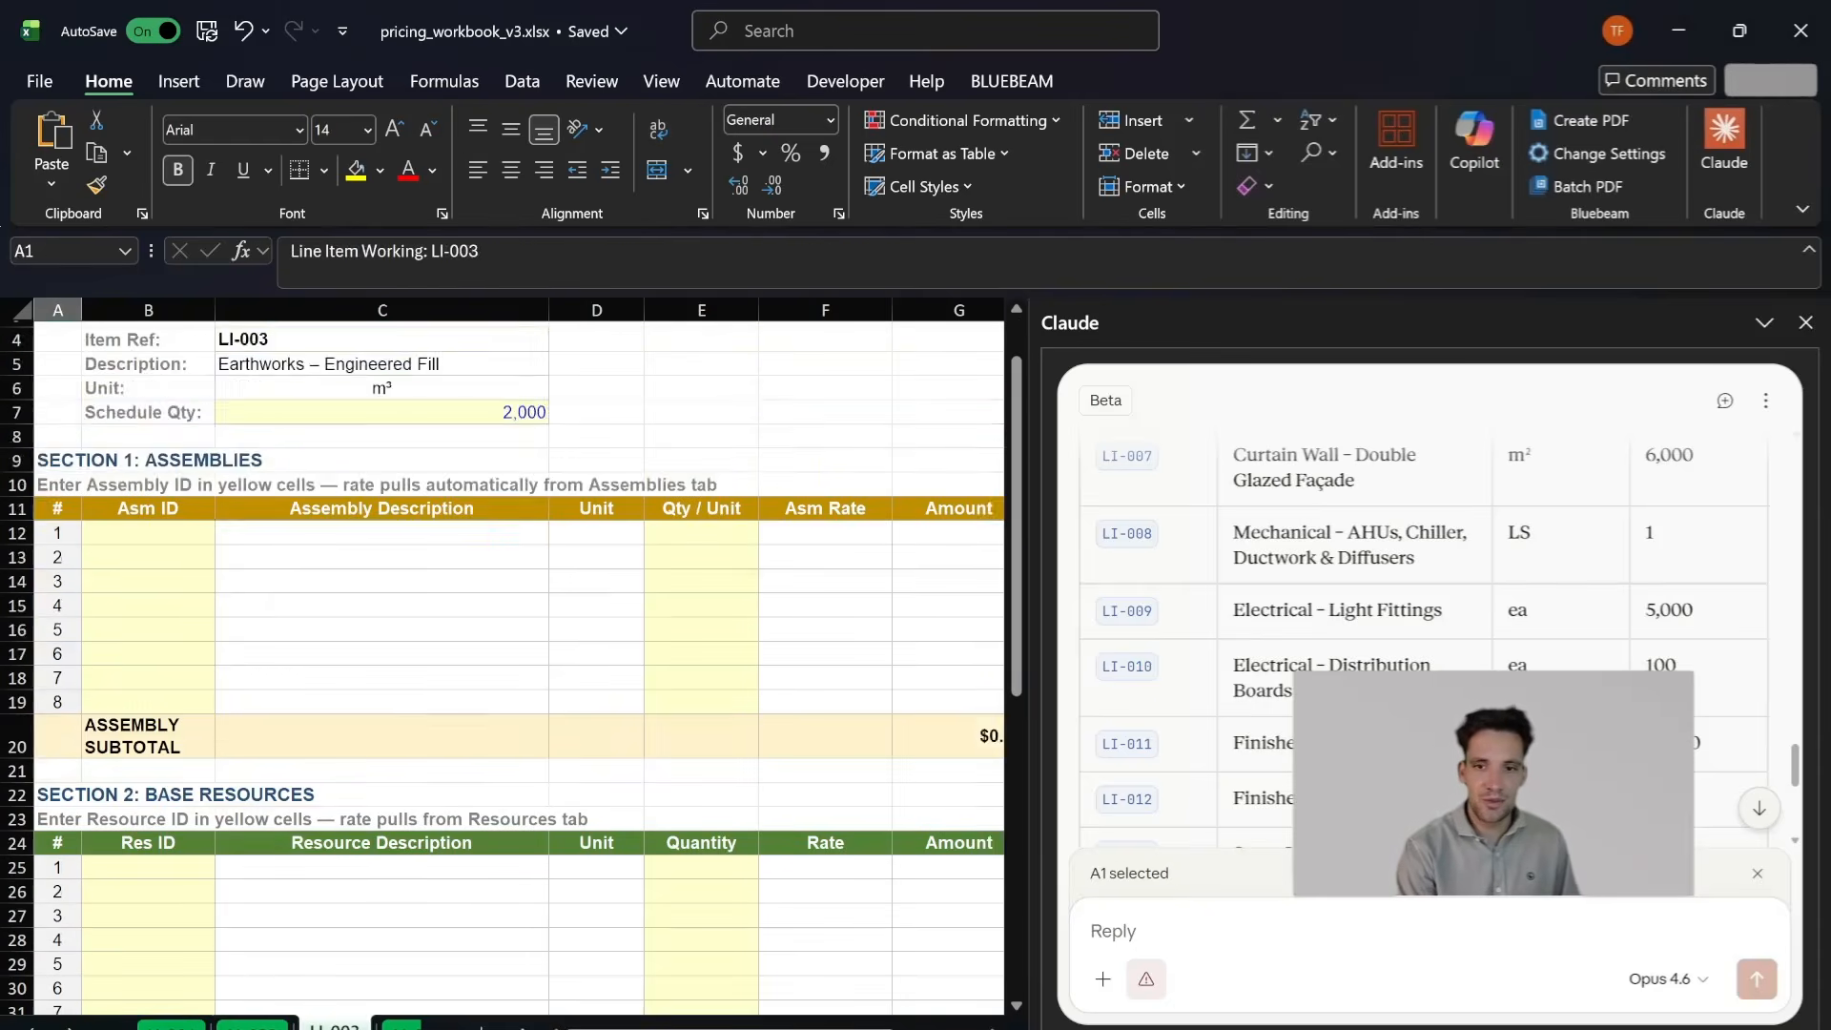
left_click(401, 1027)
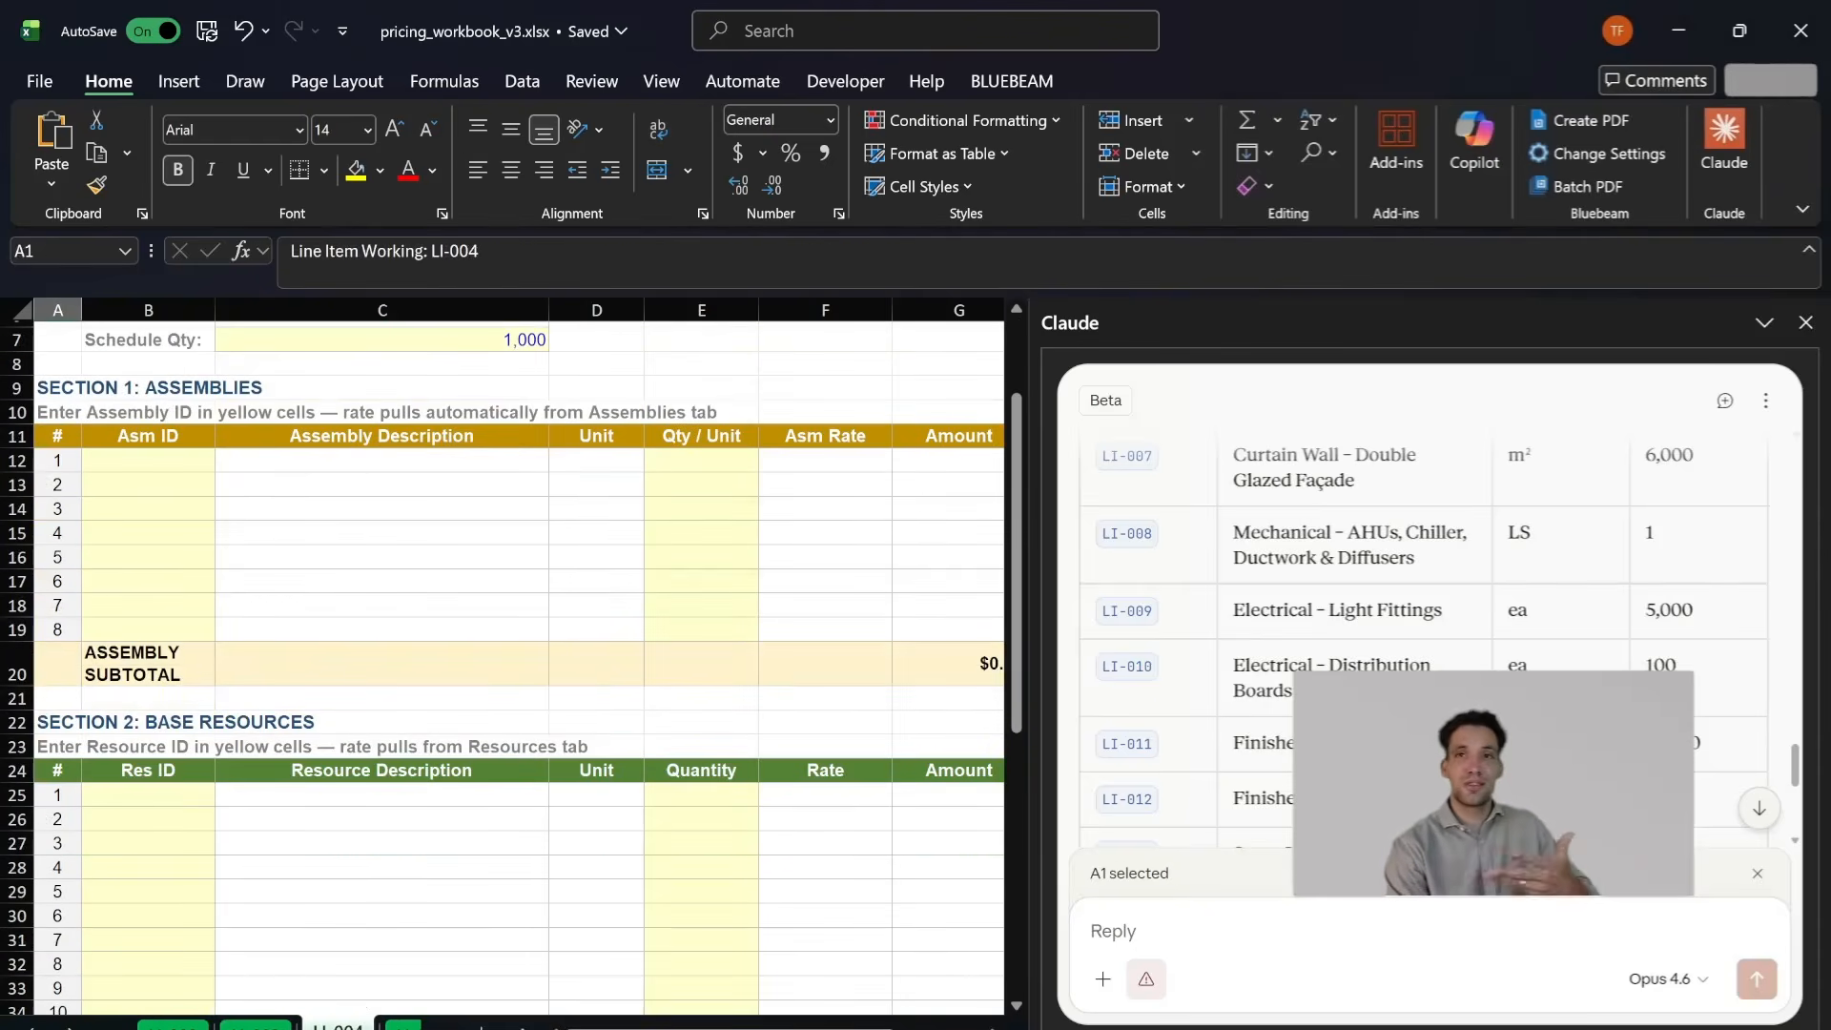
- Check the labour and plant rate build-ups and the resource database, and return to the Pricing Schedule
left_click(31, 1028)
left_click(31, 1028)
left_click(32, 1028)
left_click(32, 1028)
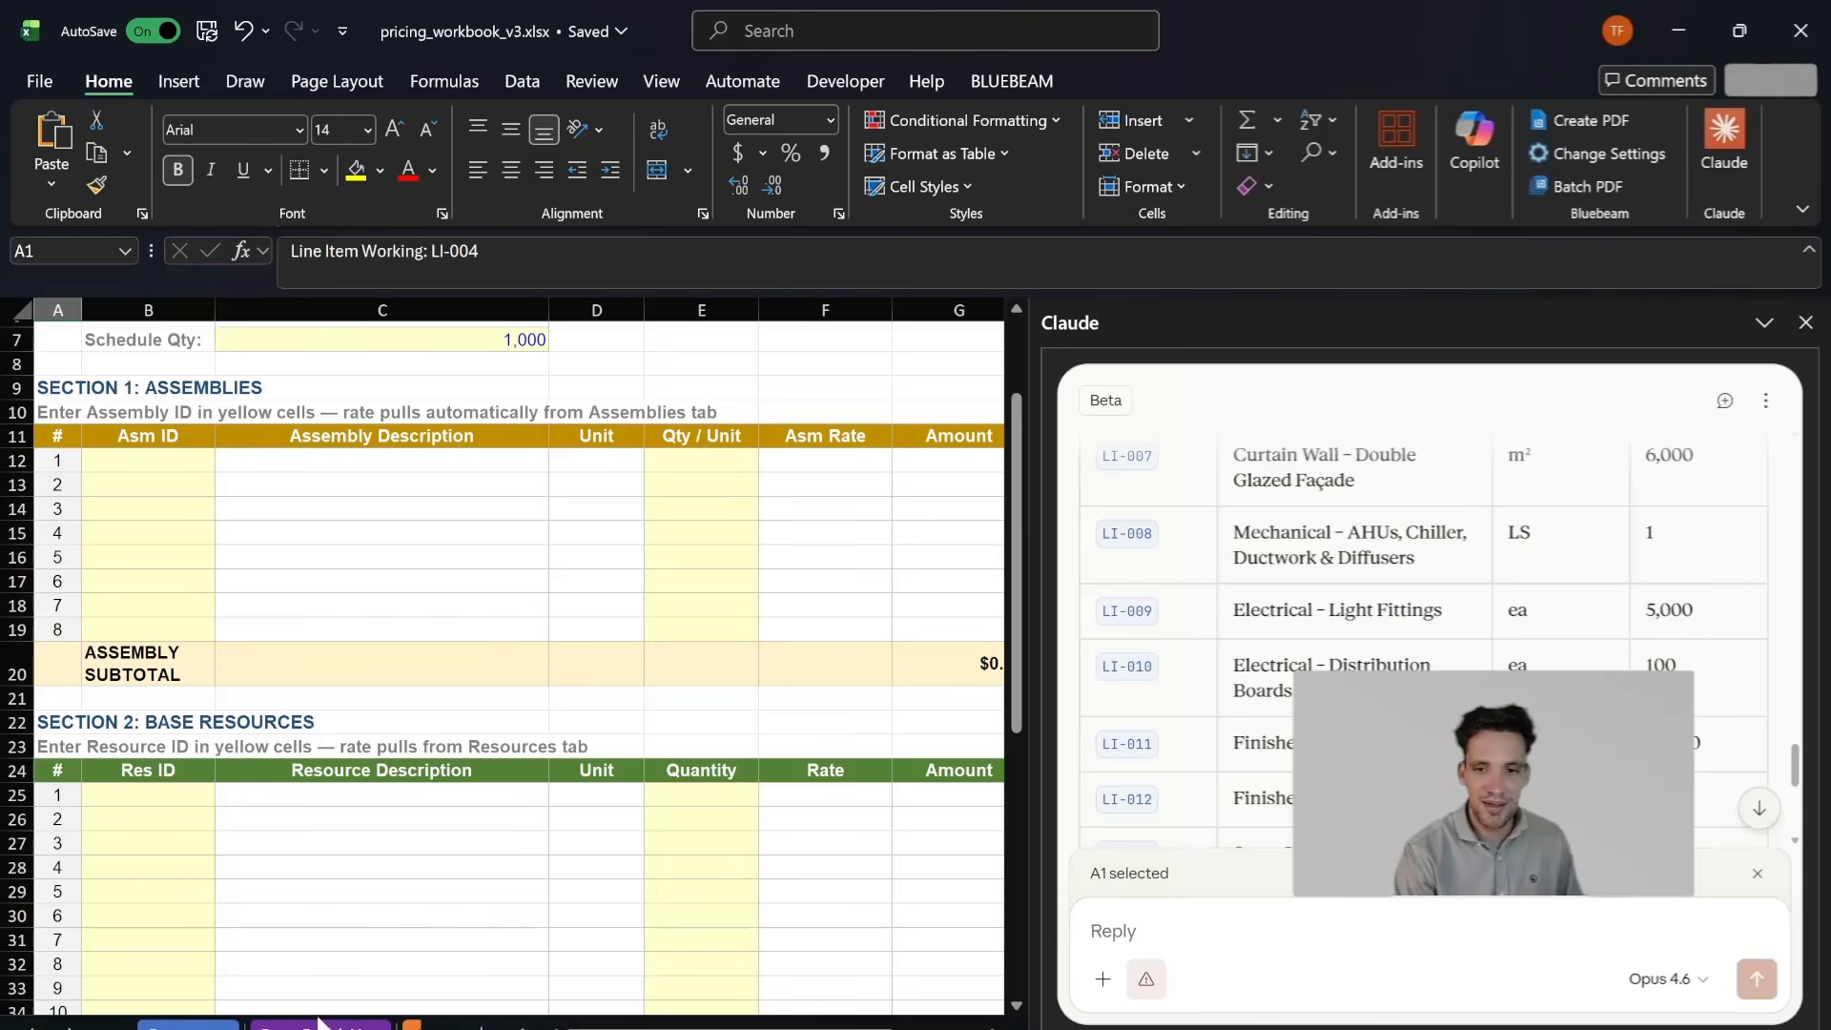
left_click(318, 1024)
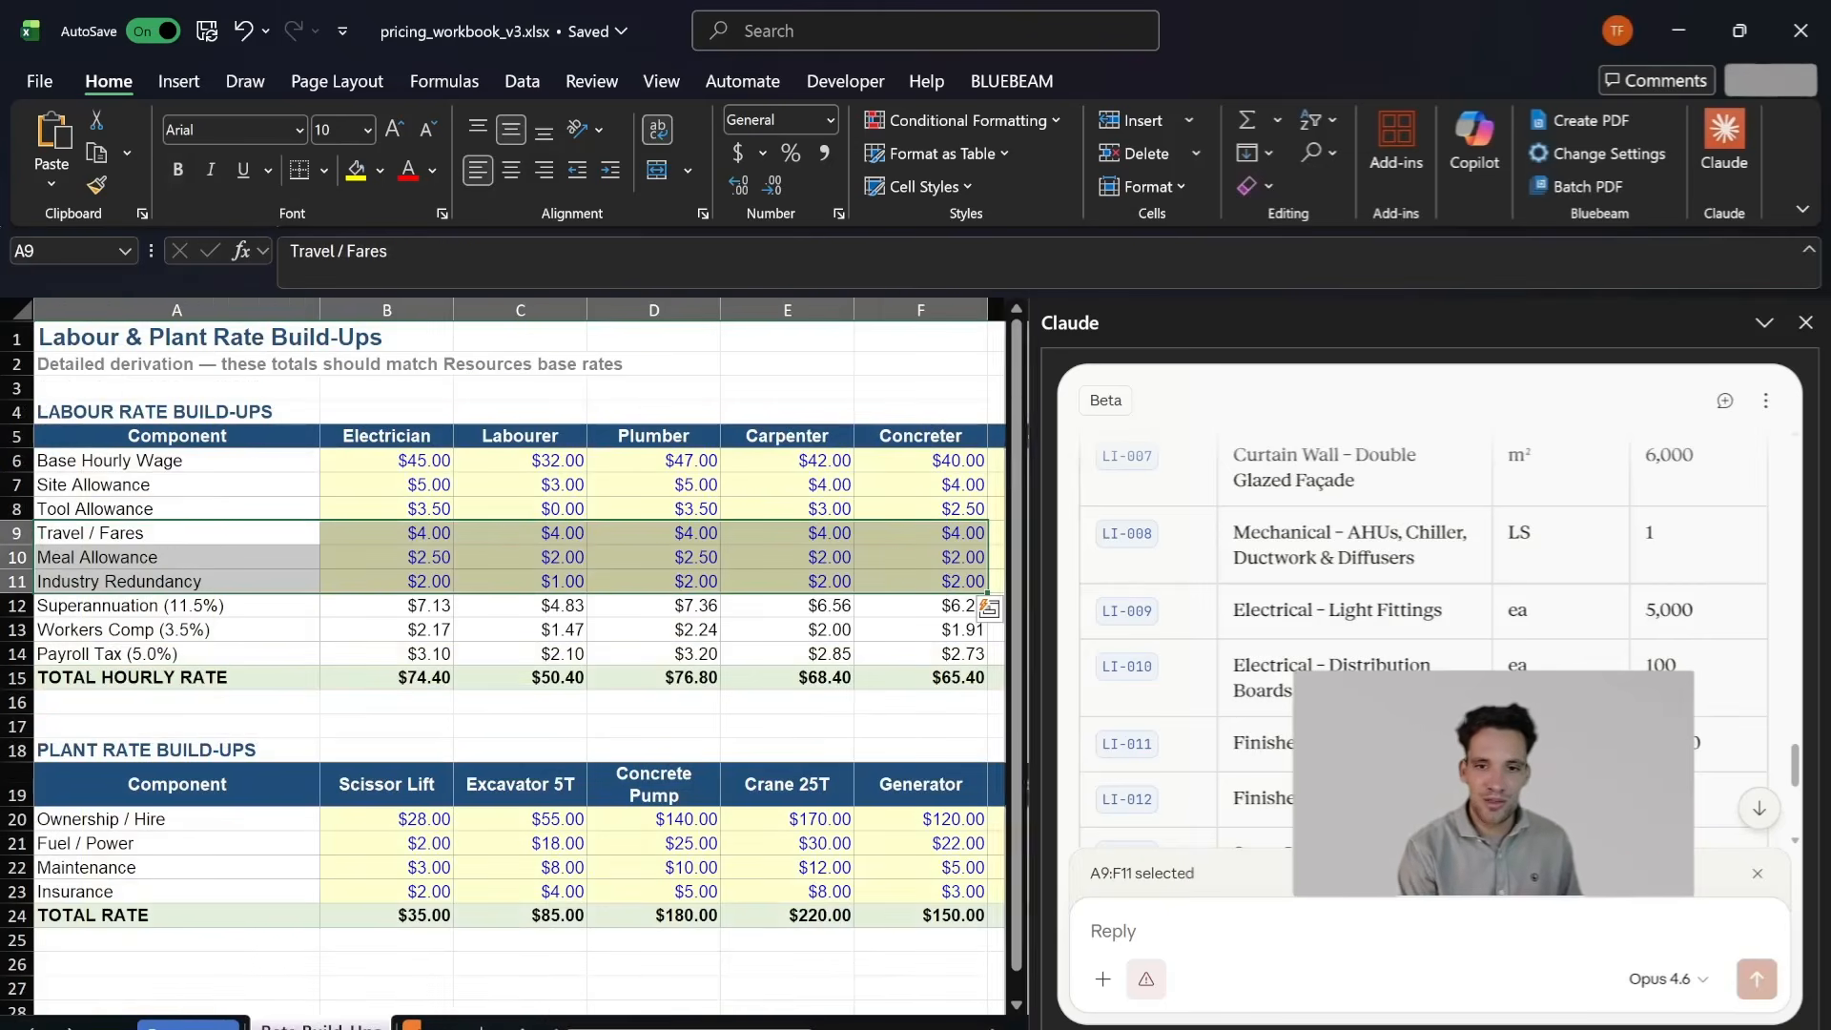
left_click(430, 1027)
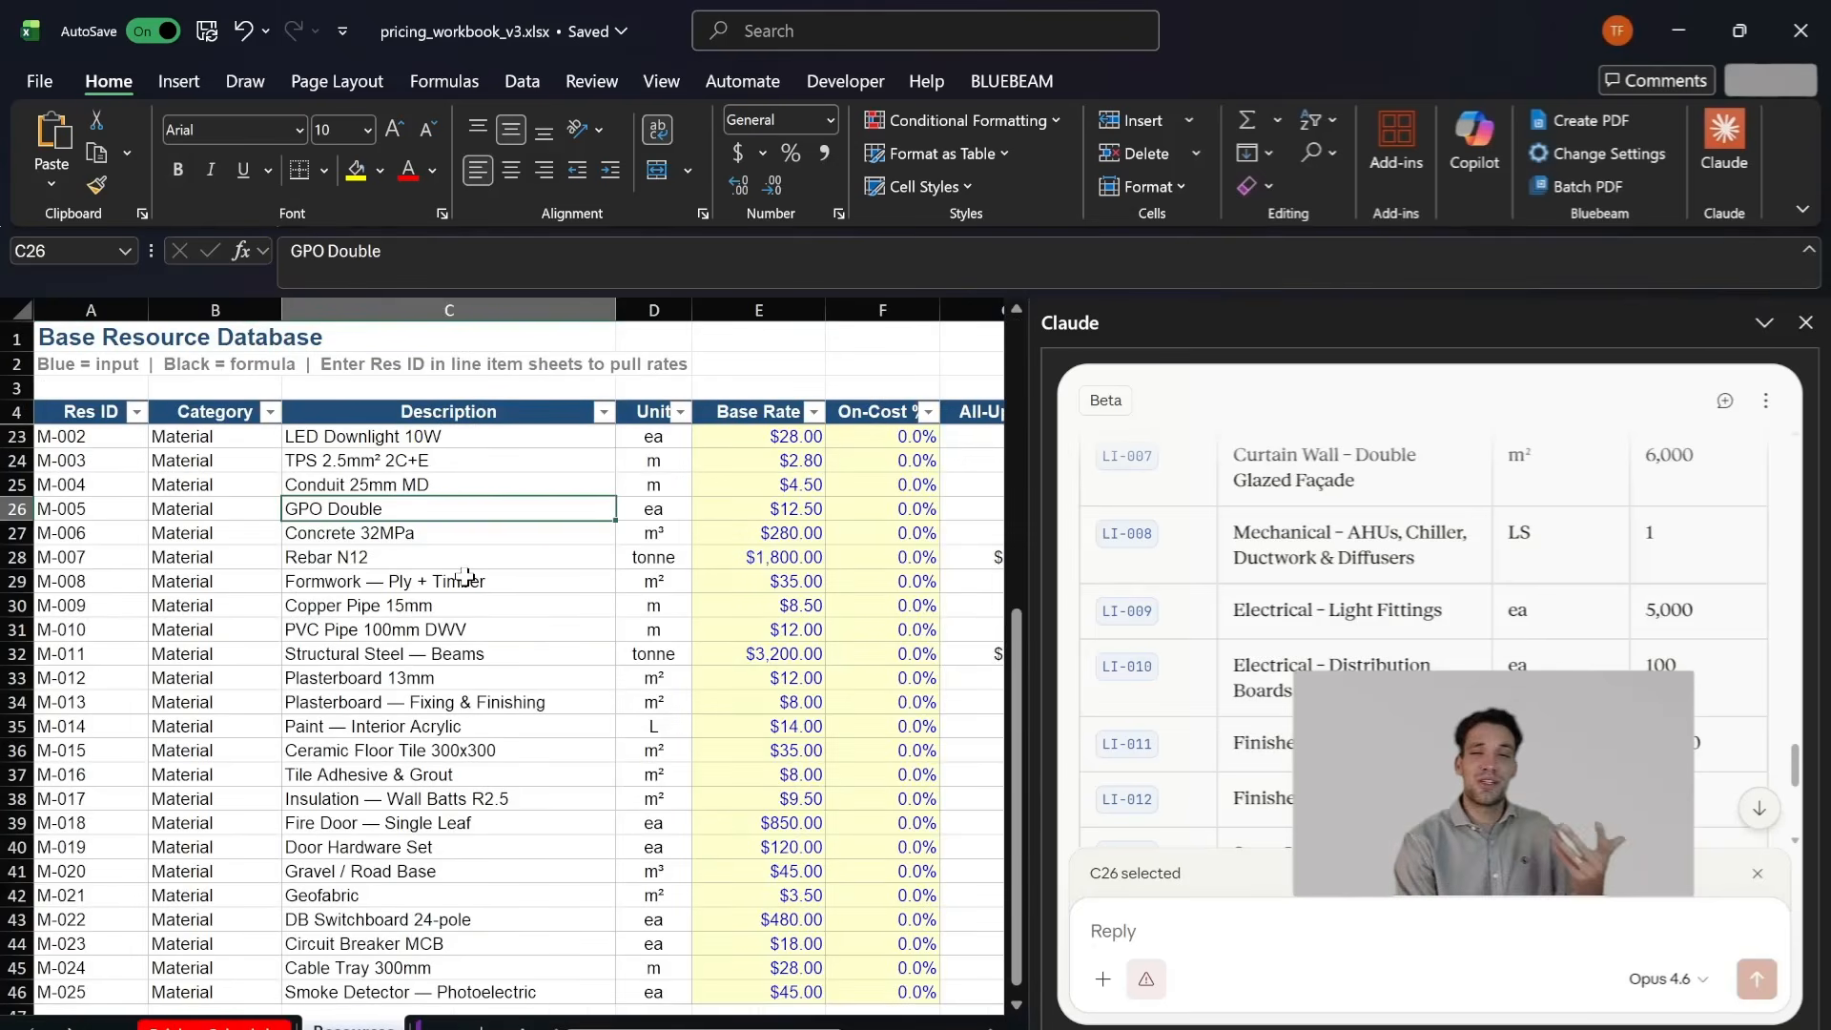
left_click(212, 1026)
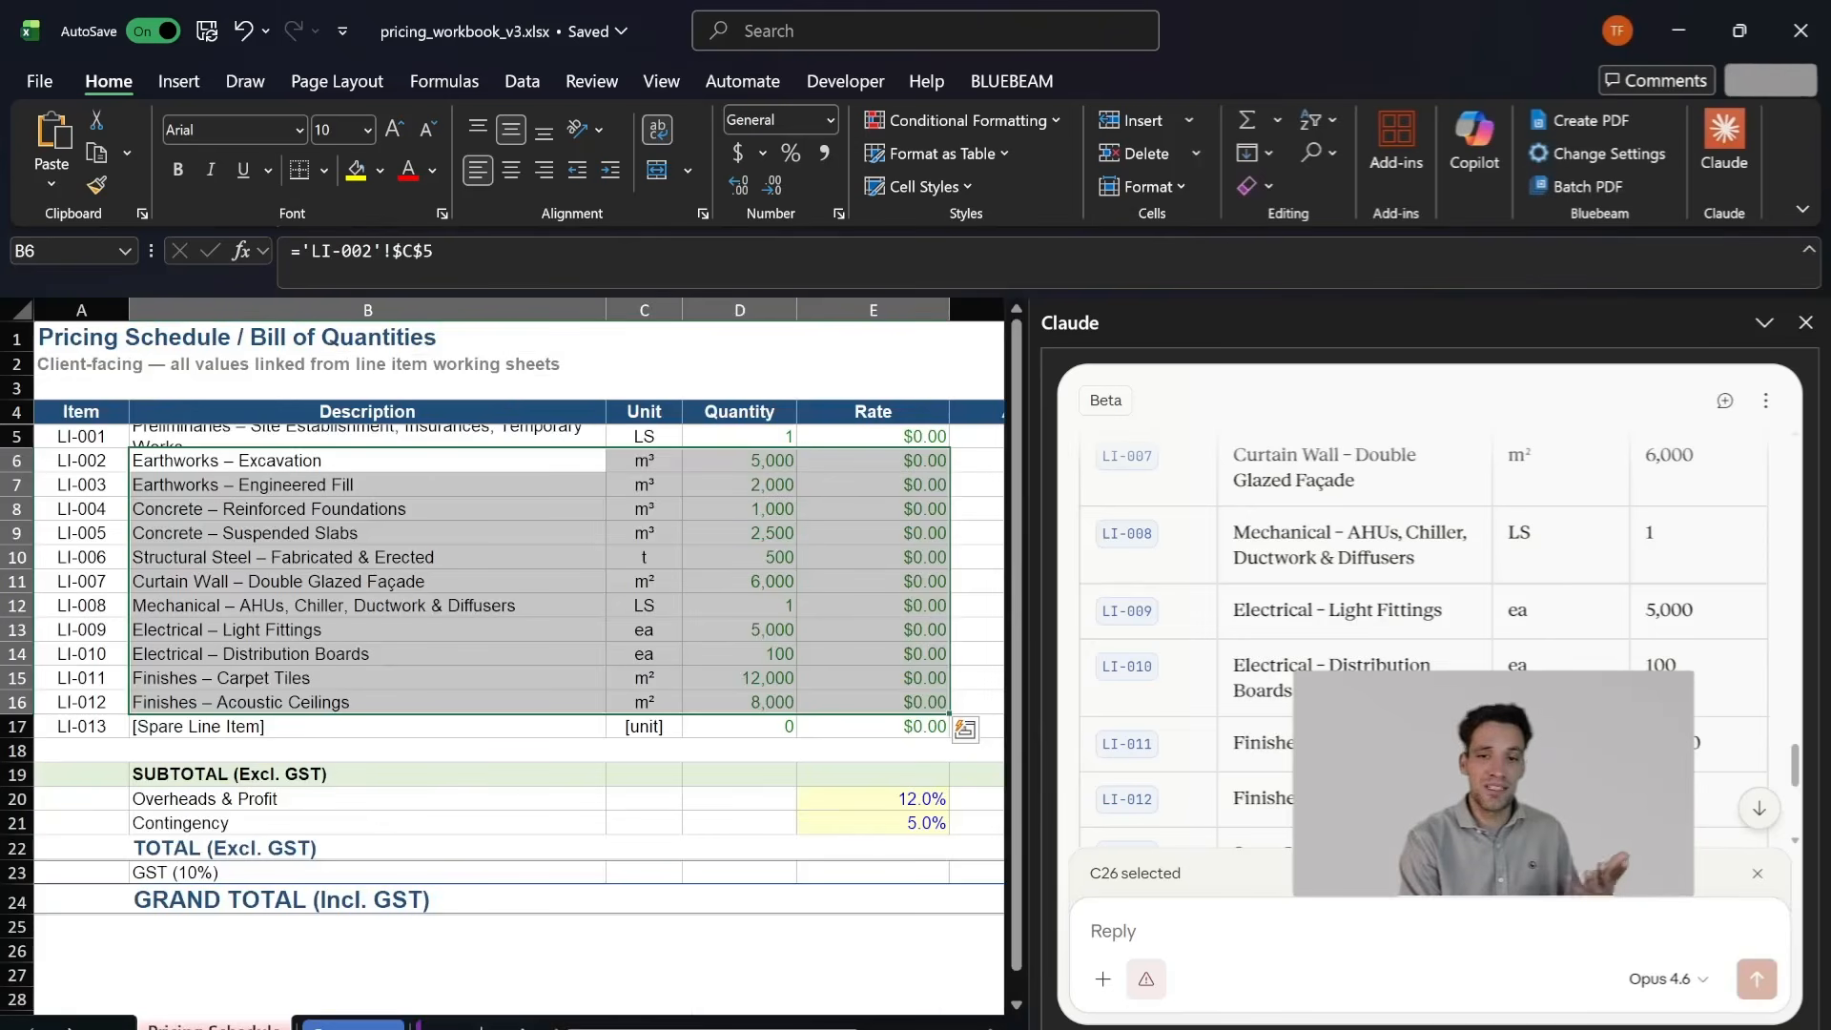